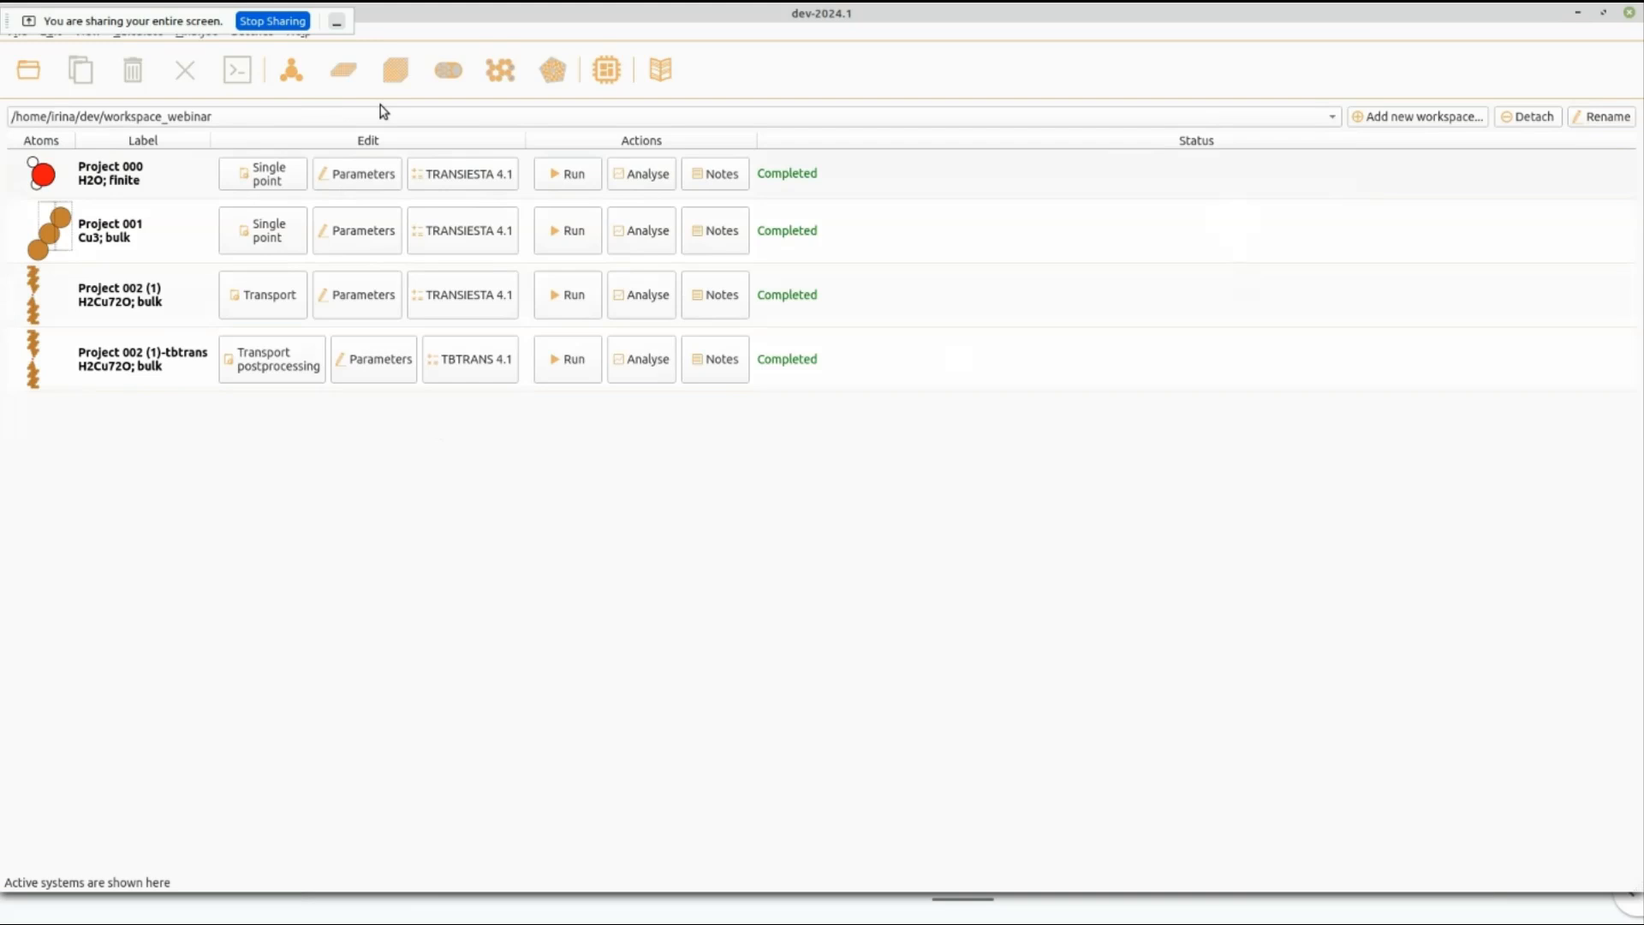
Create a new project from the H2O molecule in the G2/97 test set.
click(292, 76)
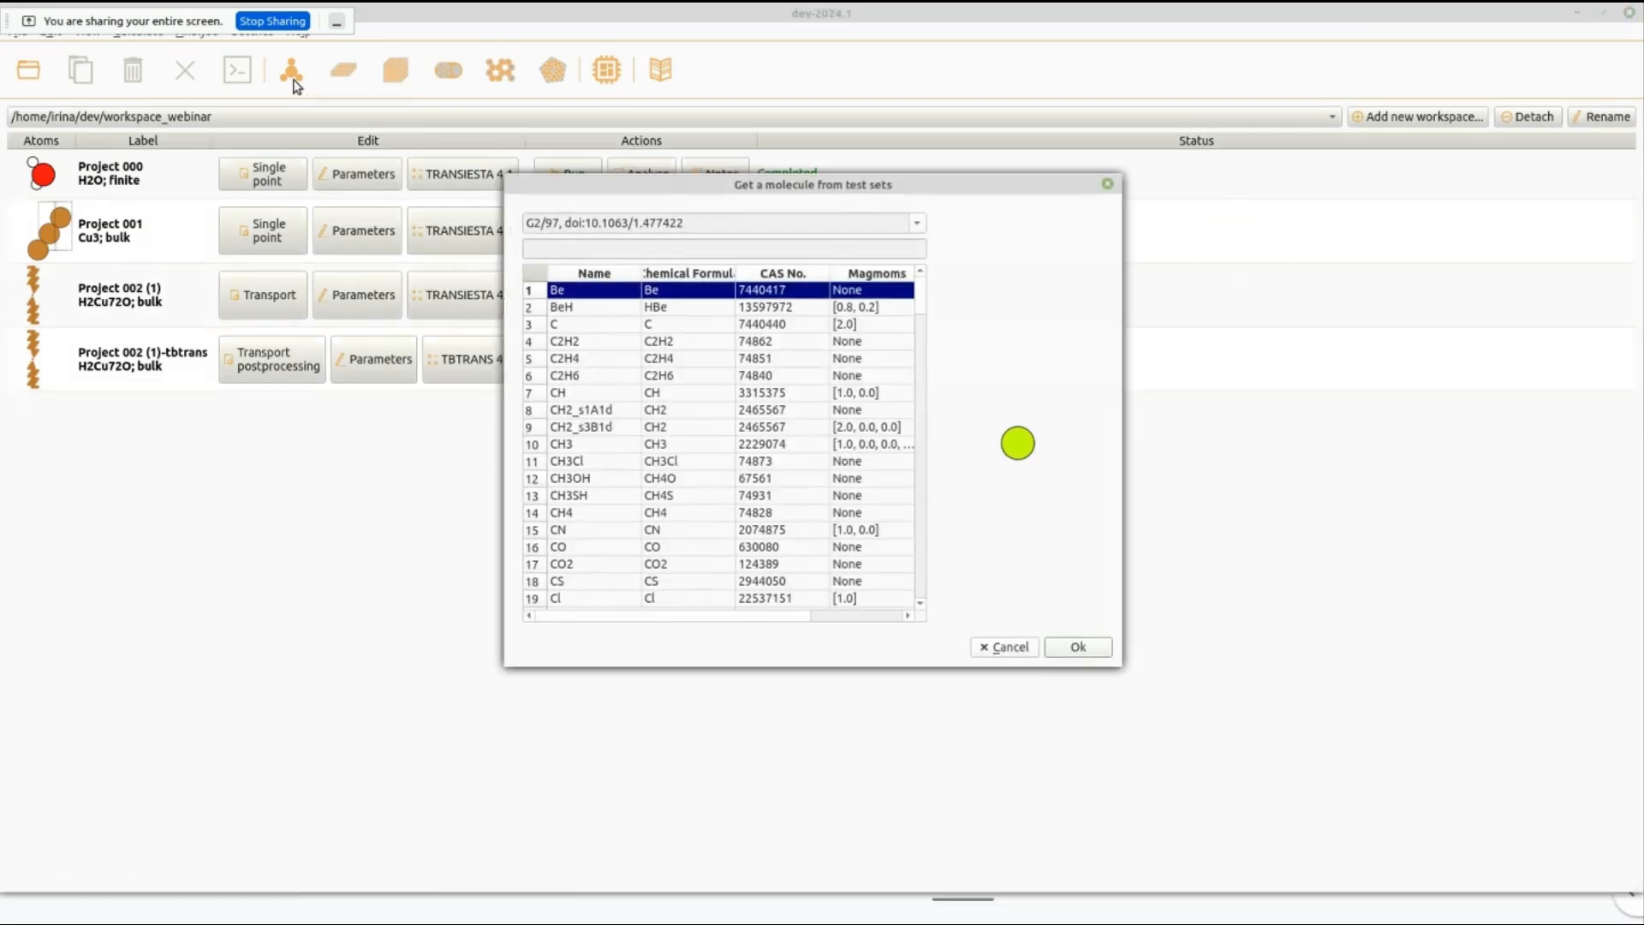
scroll(685, 536, down, 11)
scroll(685, 537, down, 2)
scroll(684, 538, up, 6)
click(599, 376)
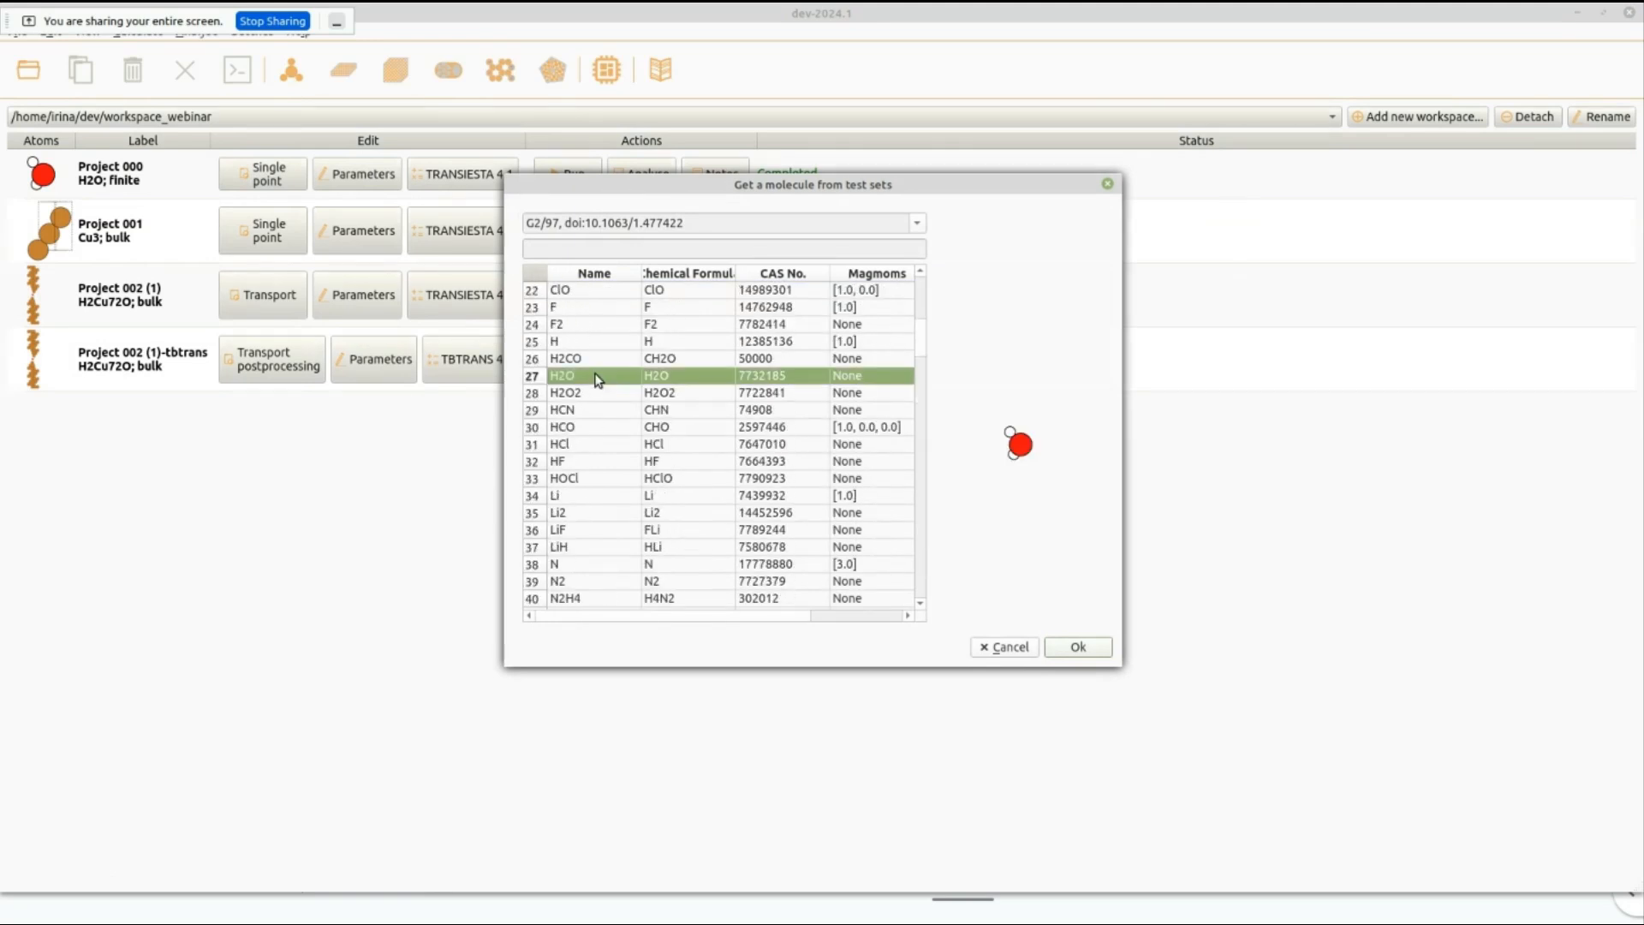
click(1062, 652)
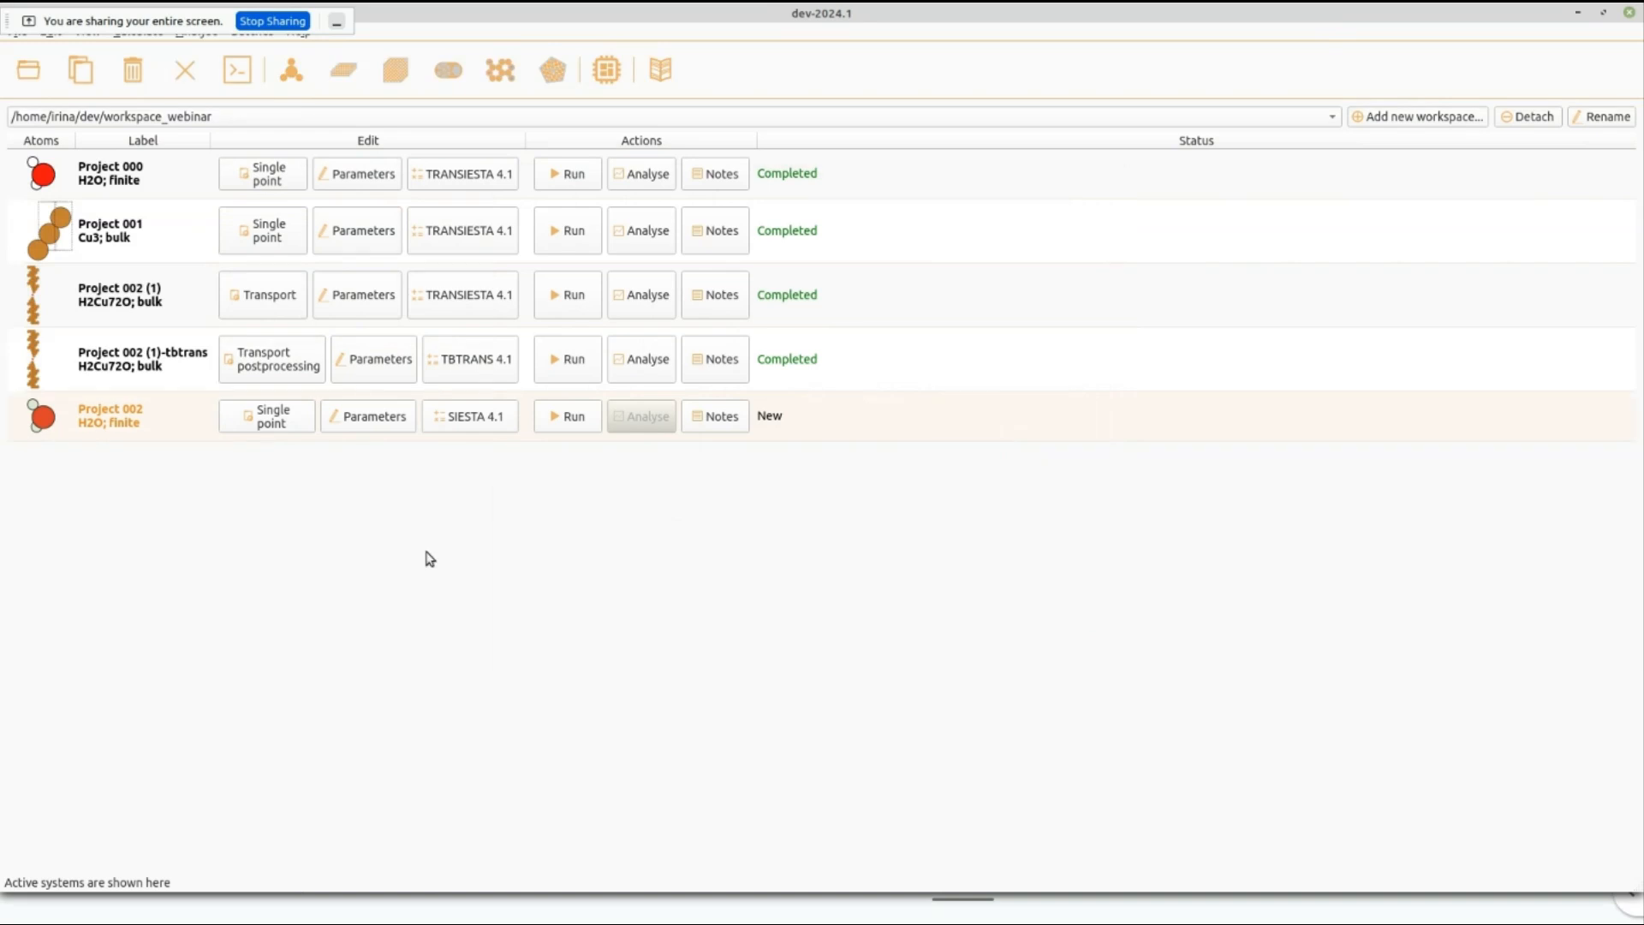
click(163, 492)
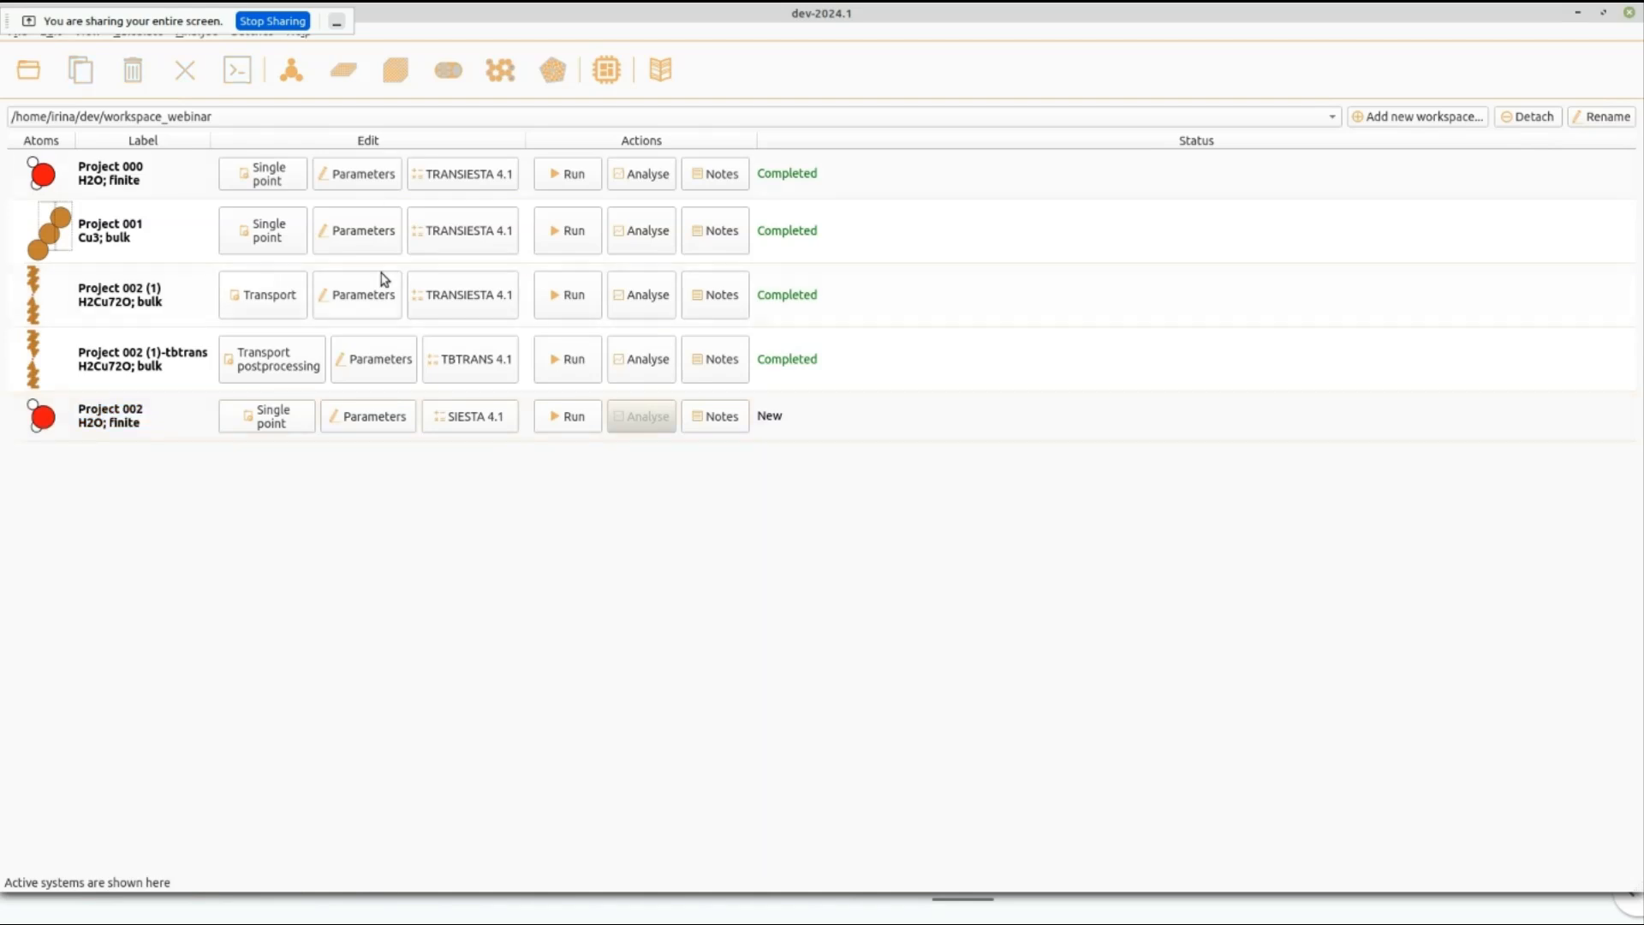
Start a new surface and set its bulk structure to Cu with a primitive fcc cell.
click(340, 77)
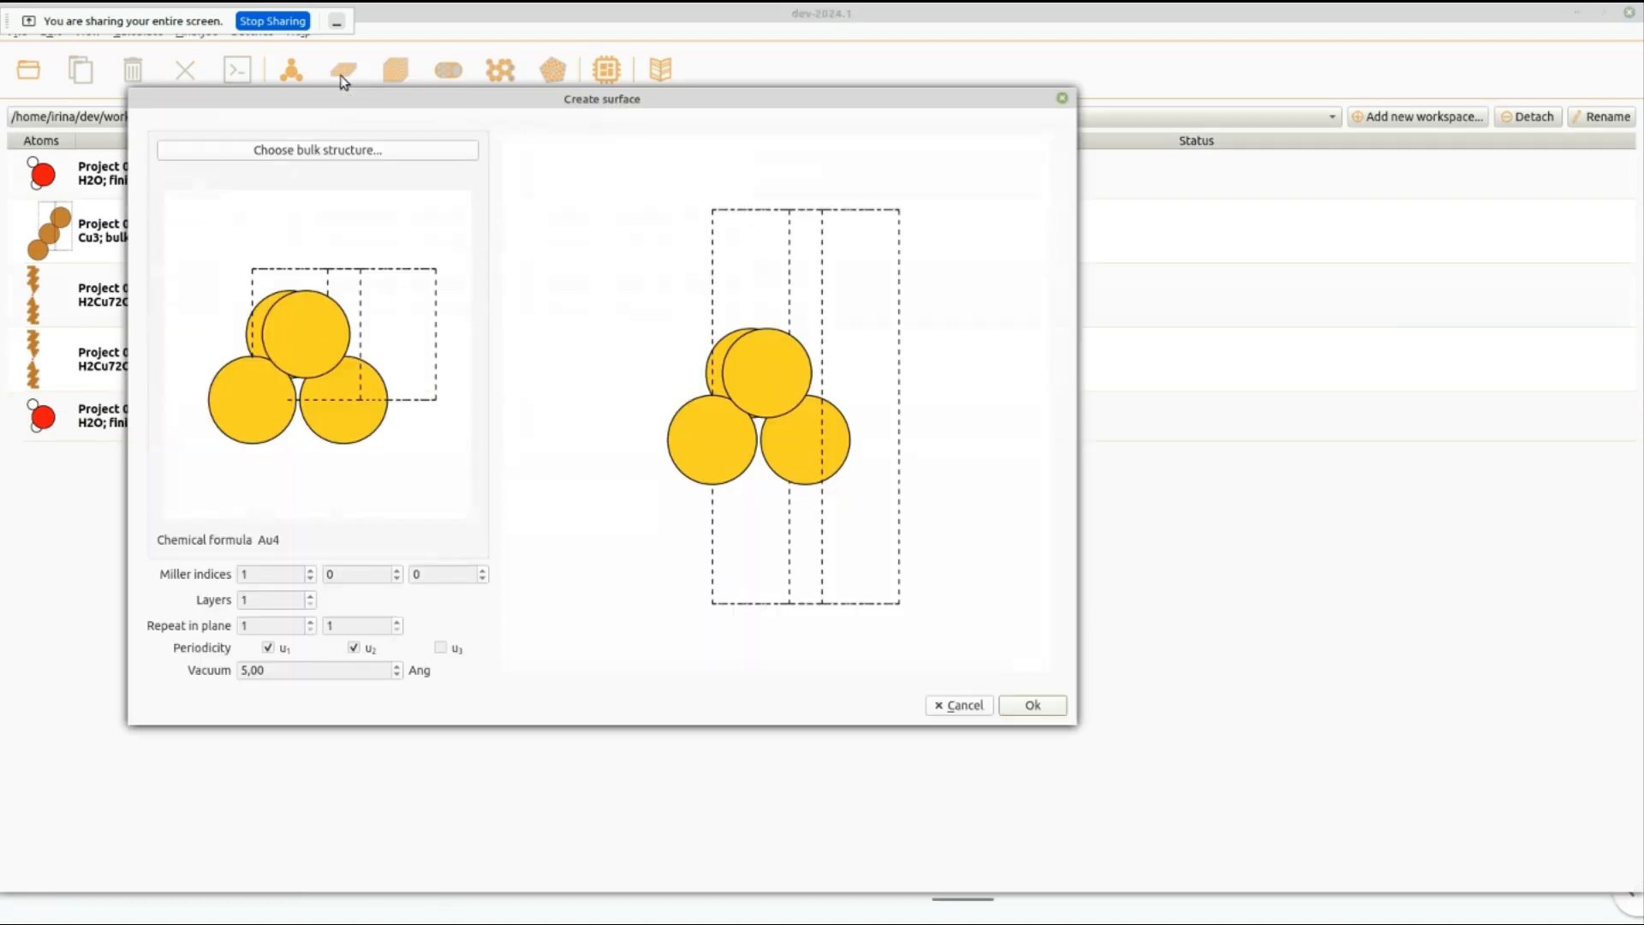
click(347, 155)
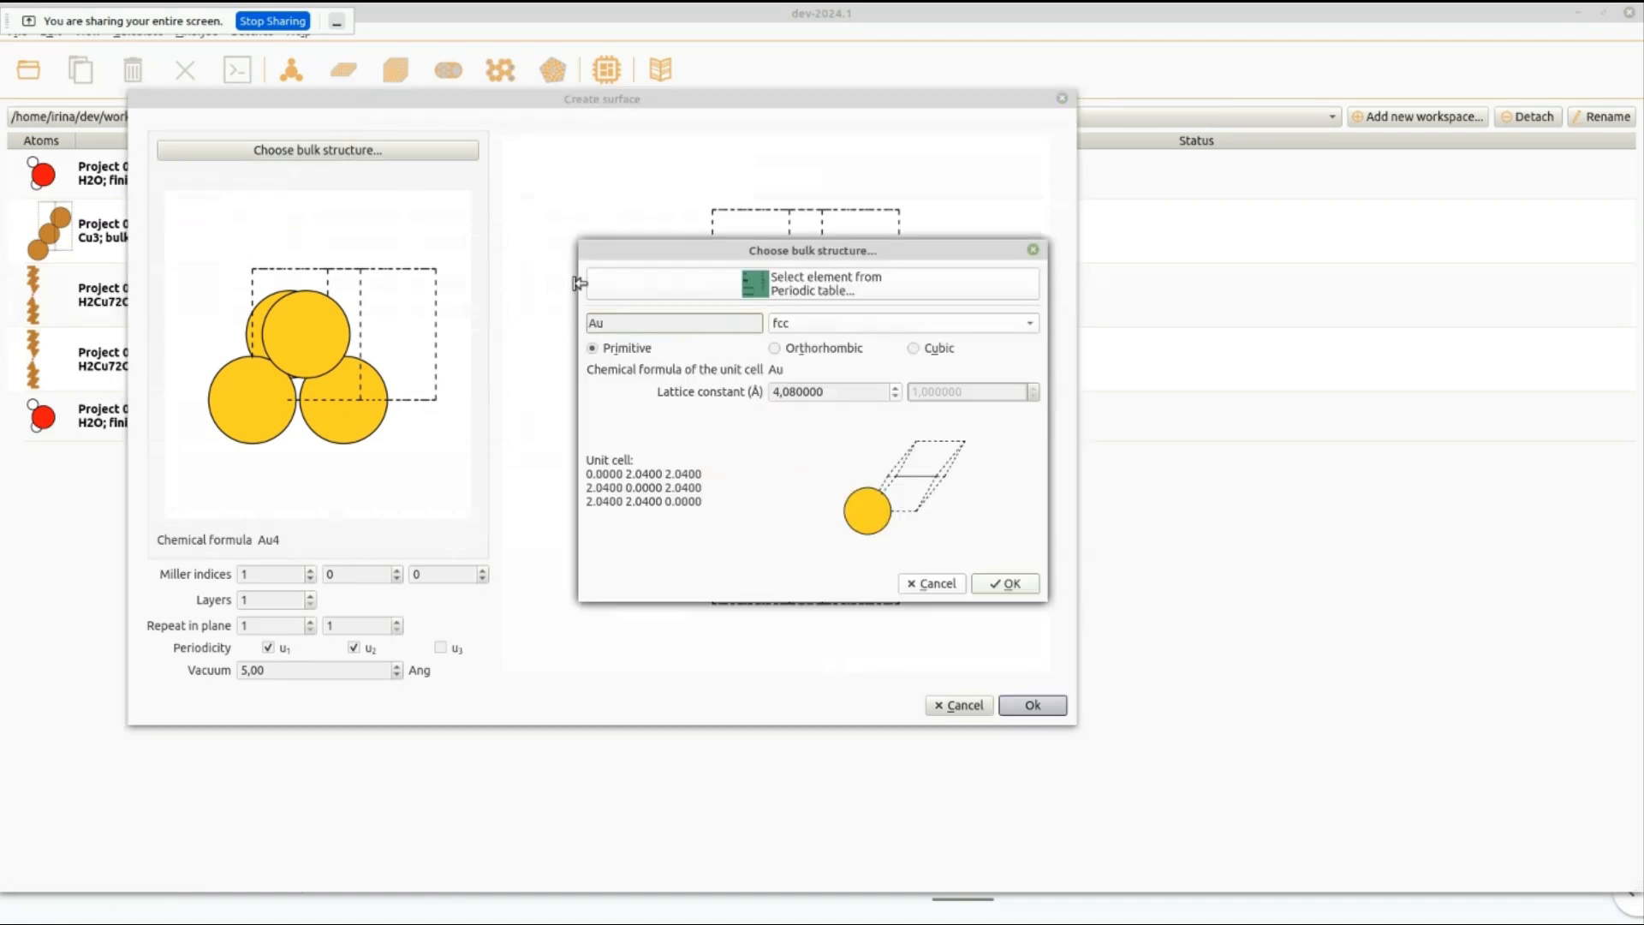
drag(625, 326, 581, 326)
text(Cu)
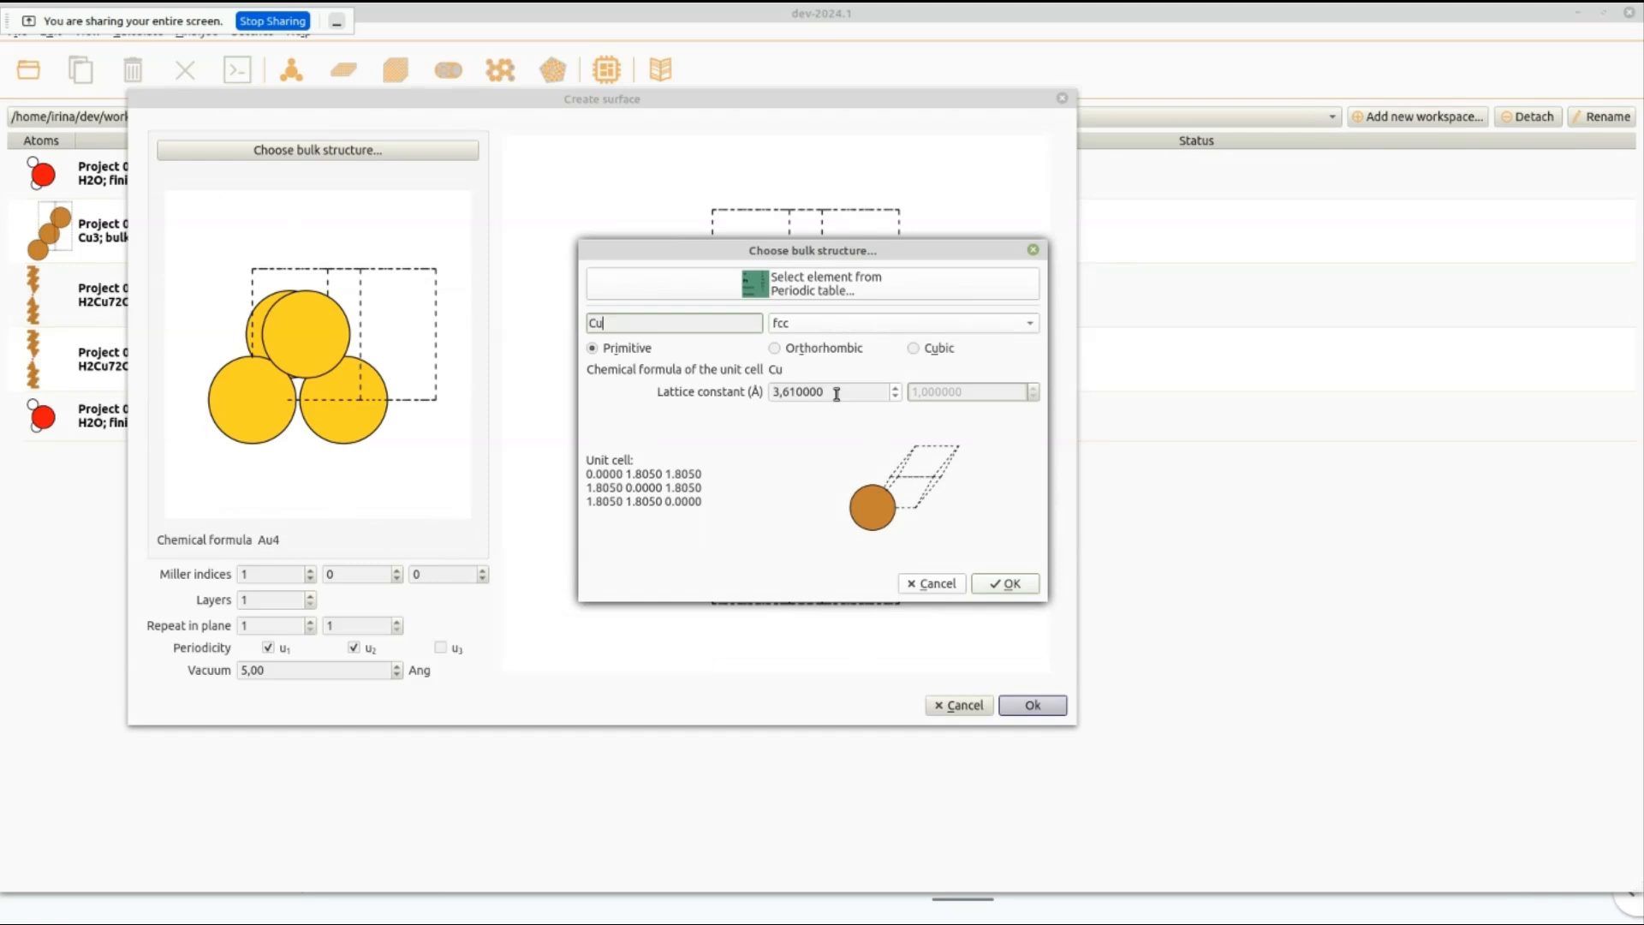
click(1001, 584)
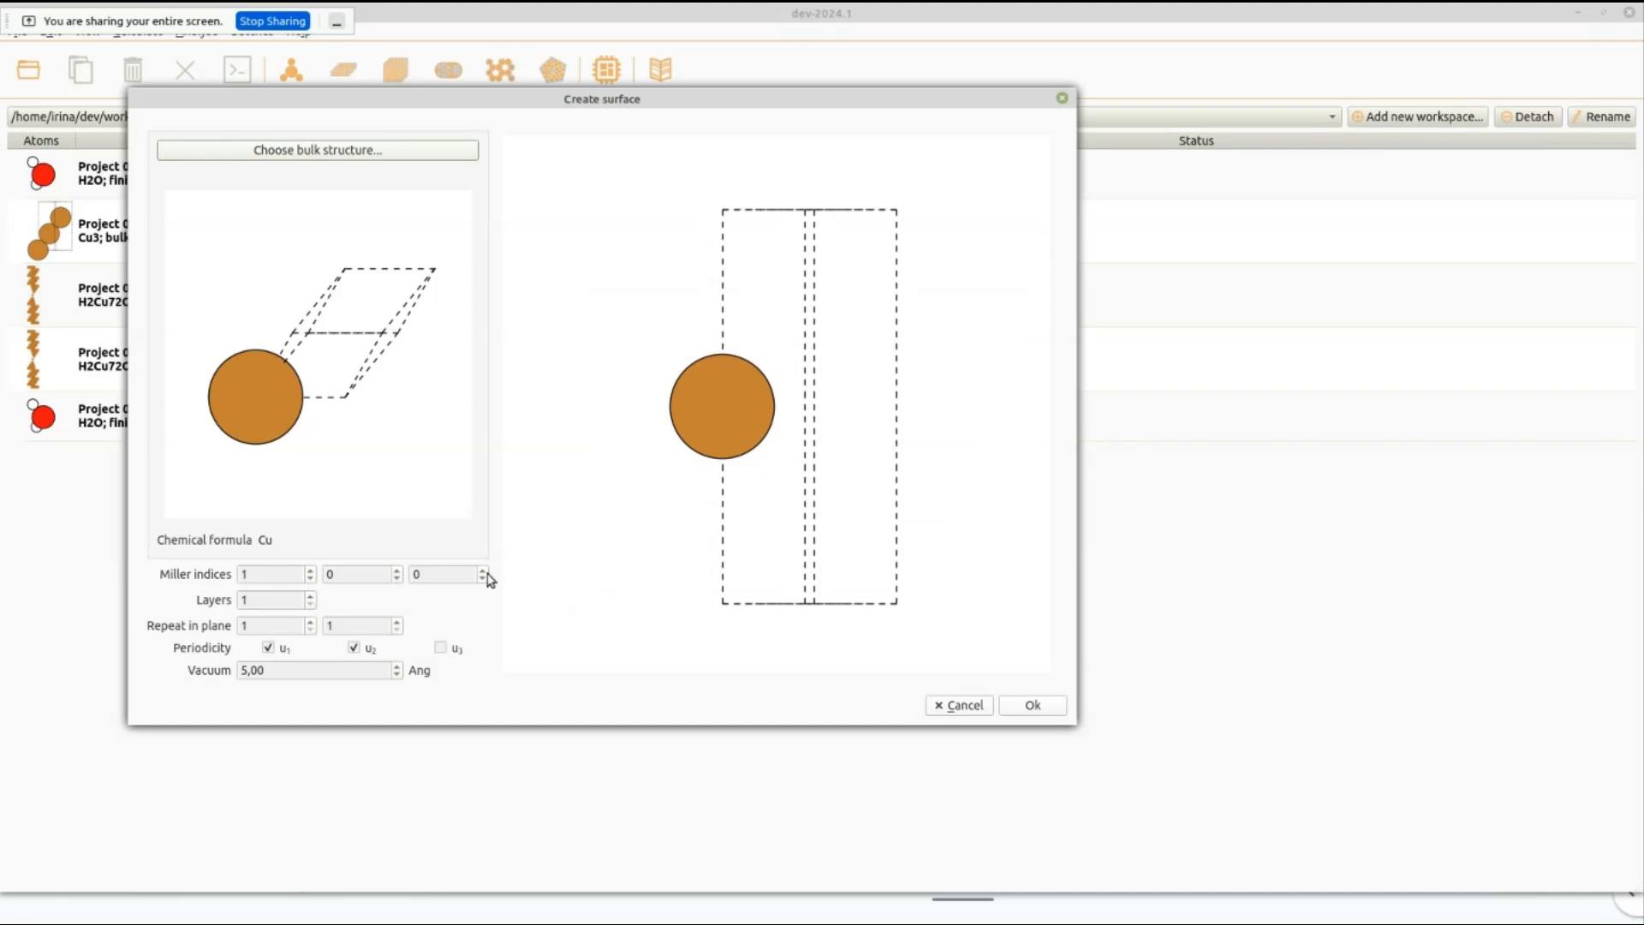
Give the copper slab 3 layers and make it periodic along u3 as well.
click(312, 597)
click(312, 597)
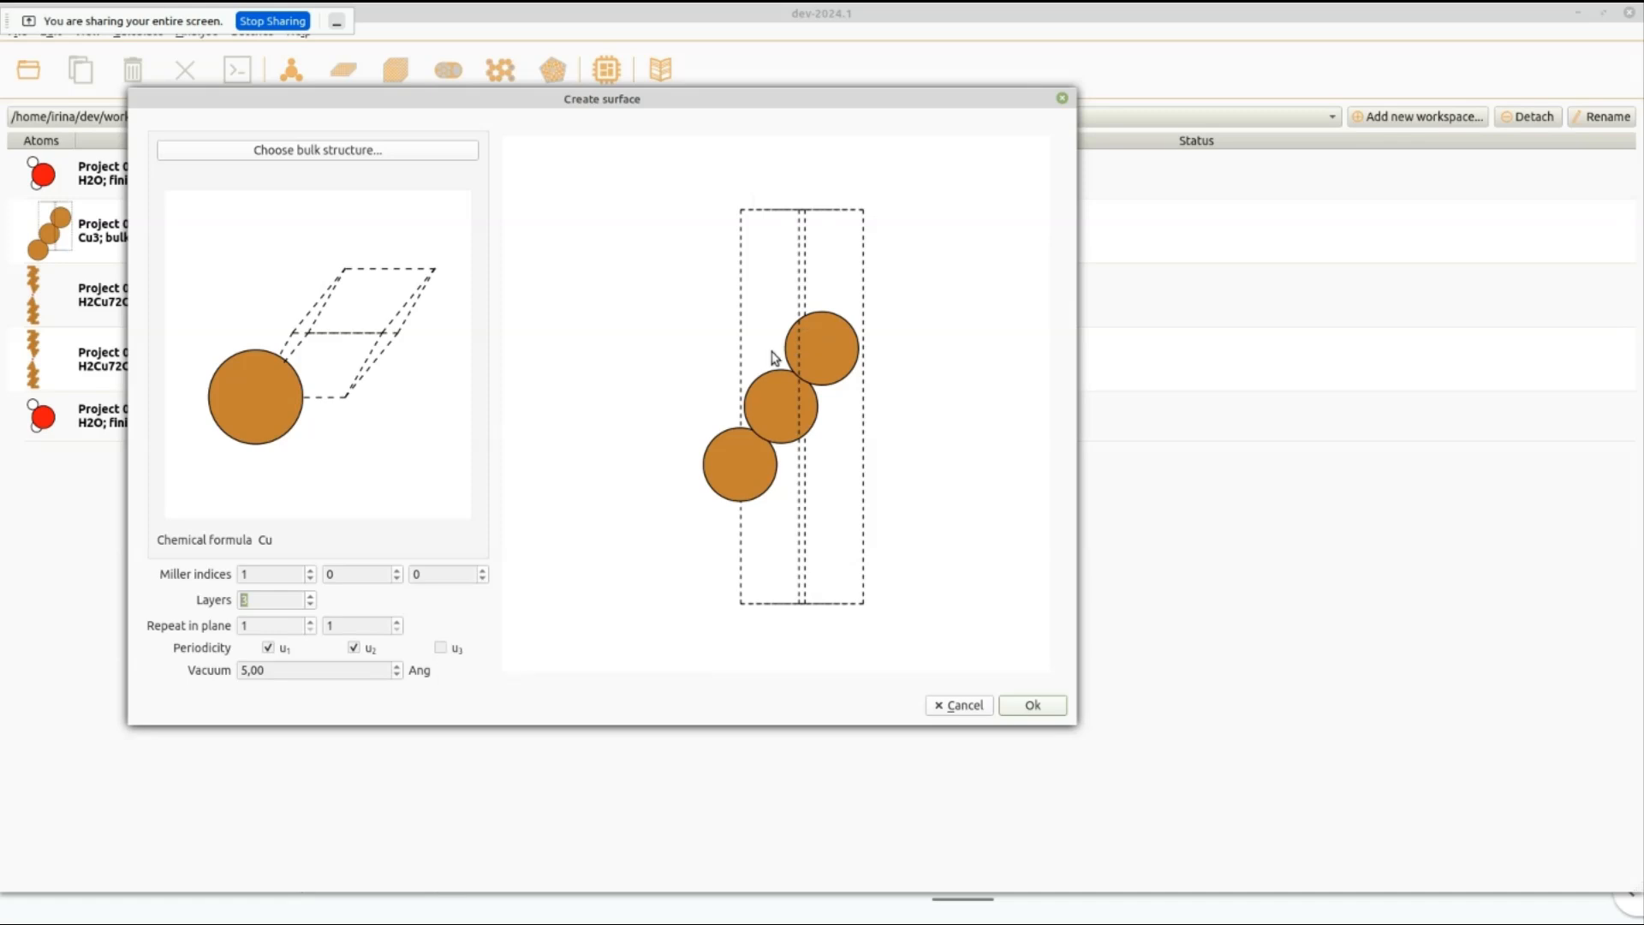
click(441, 648)
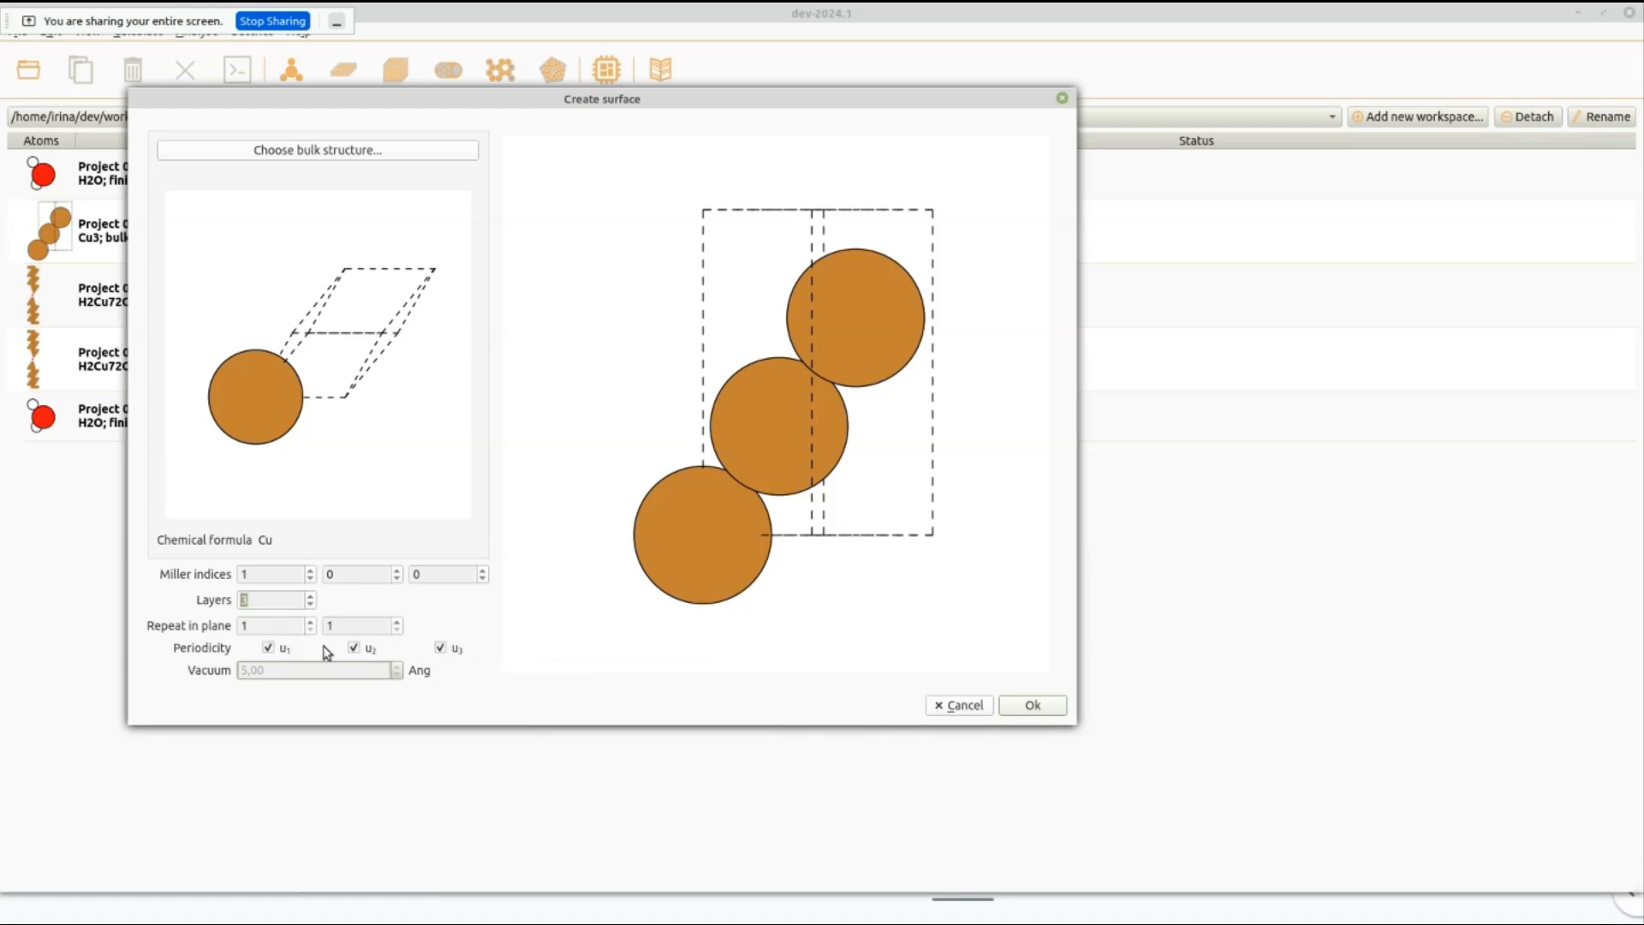
Try the slab without periodicity along u1 and u2, and turn both directions back on.
click(269, 649)
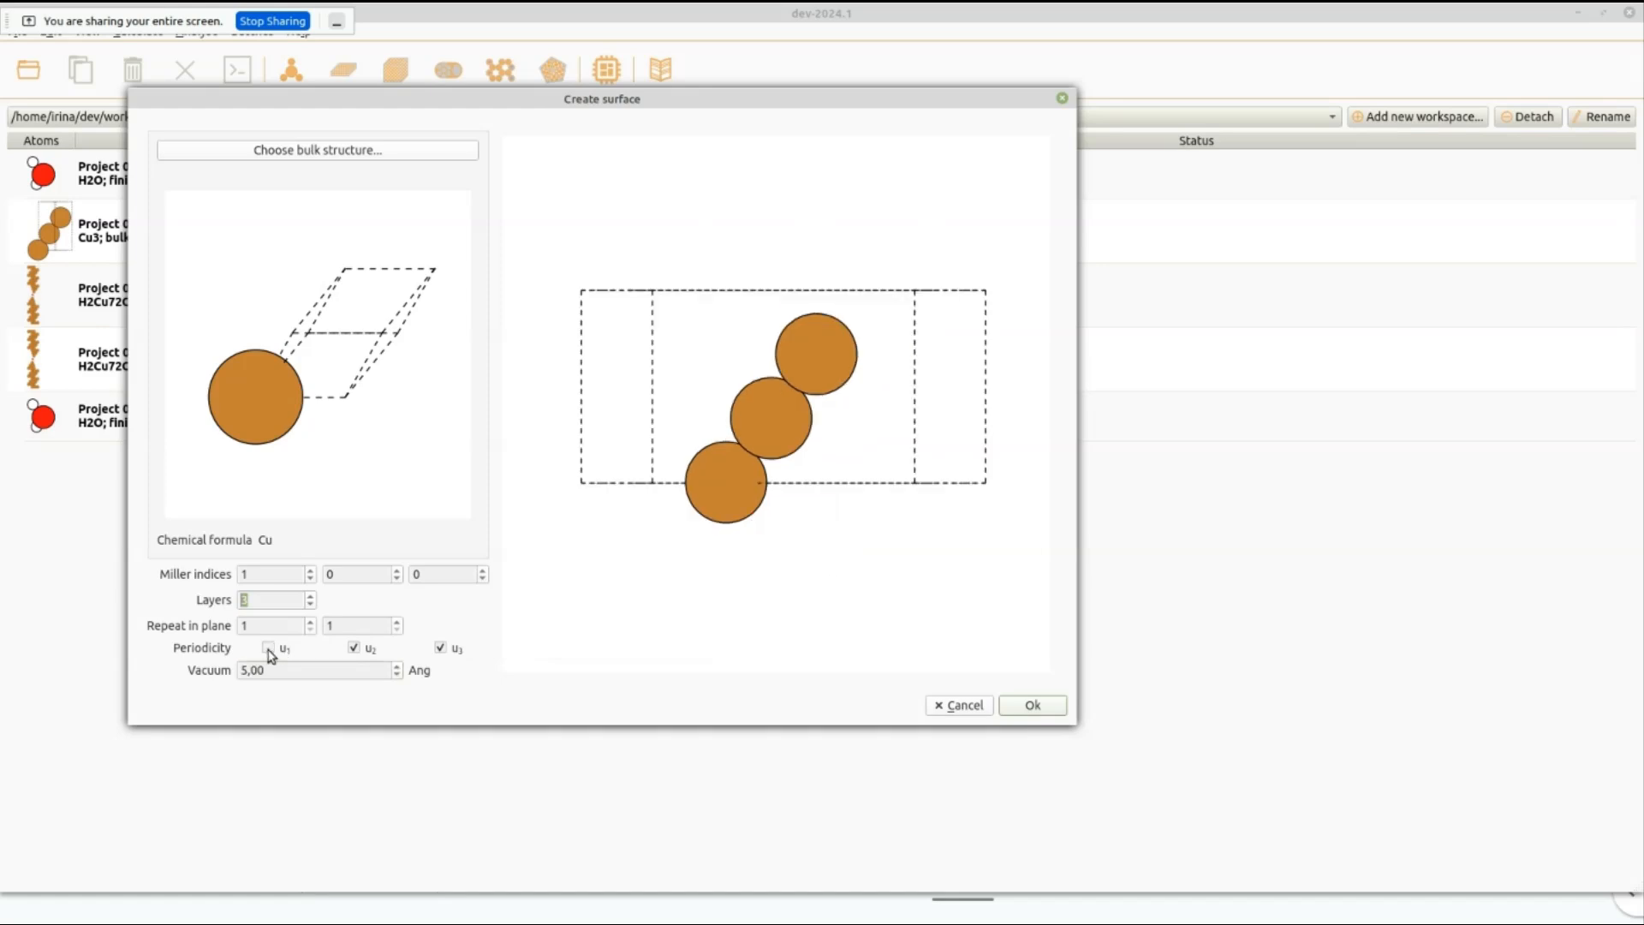
click(351, 648)
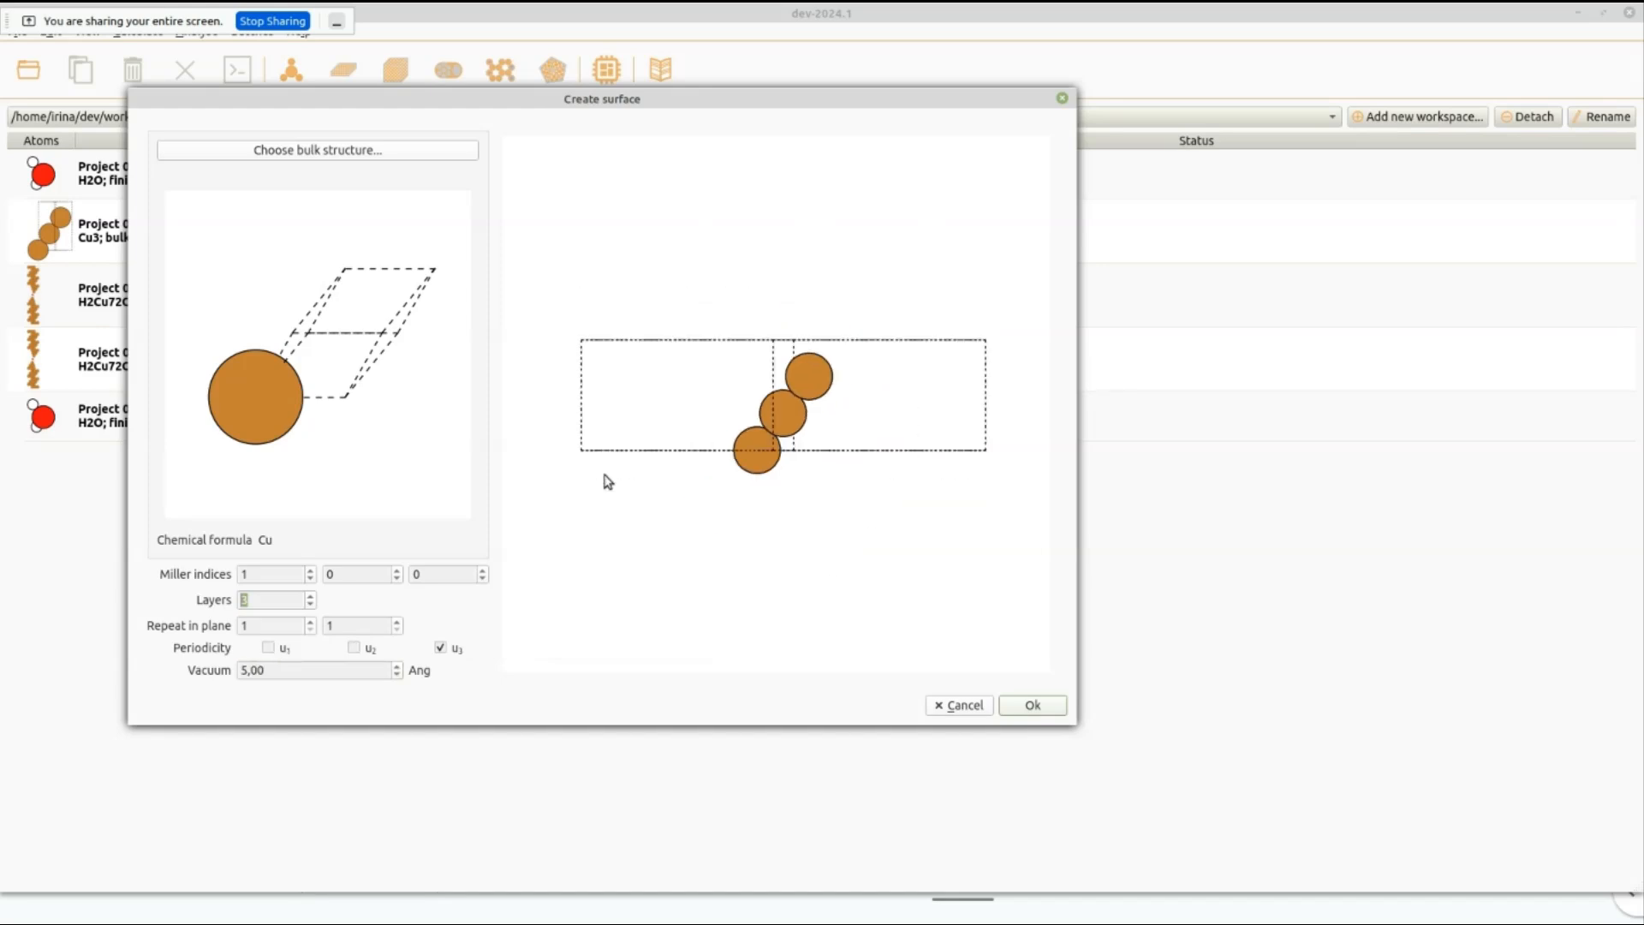
click(270, 648)
click(353, 648)
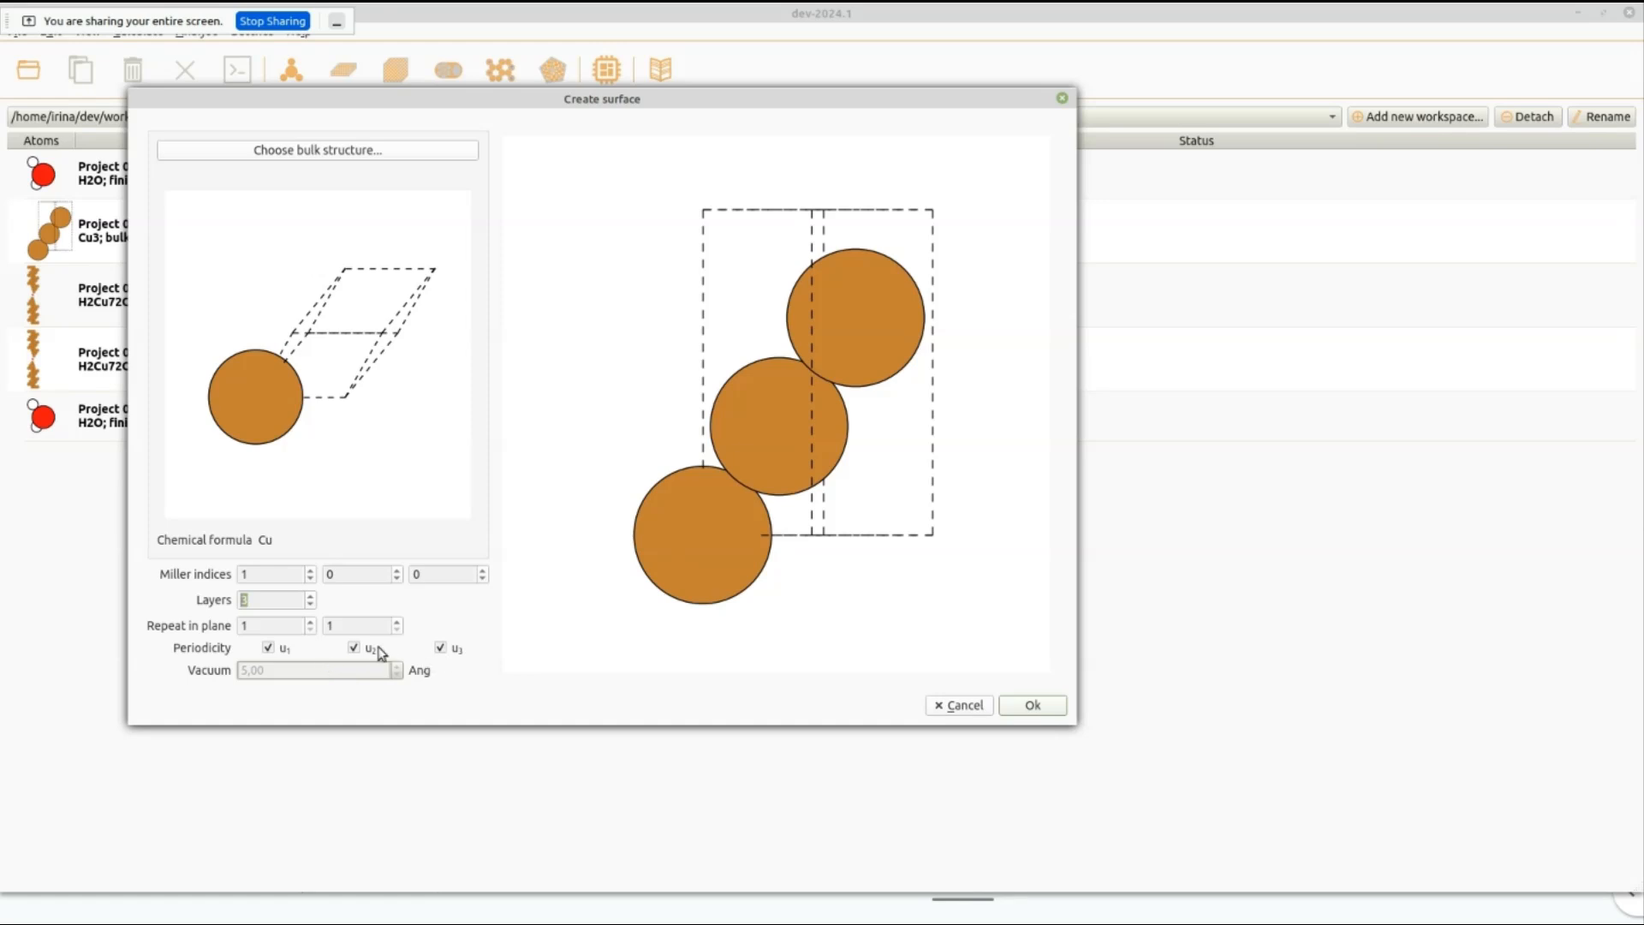
Create the copper slab project and start merging it with the new H2O project for transport calculations.
click(1028, 707)
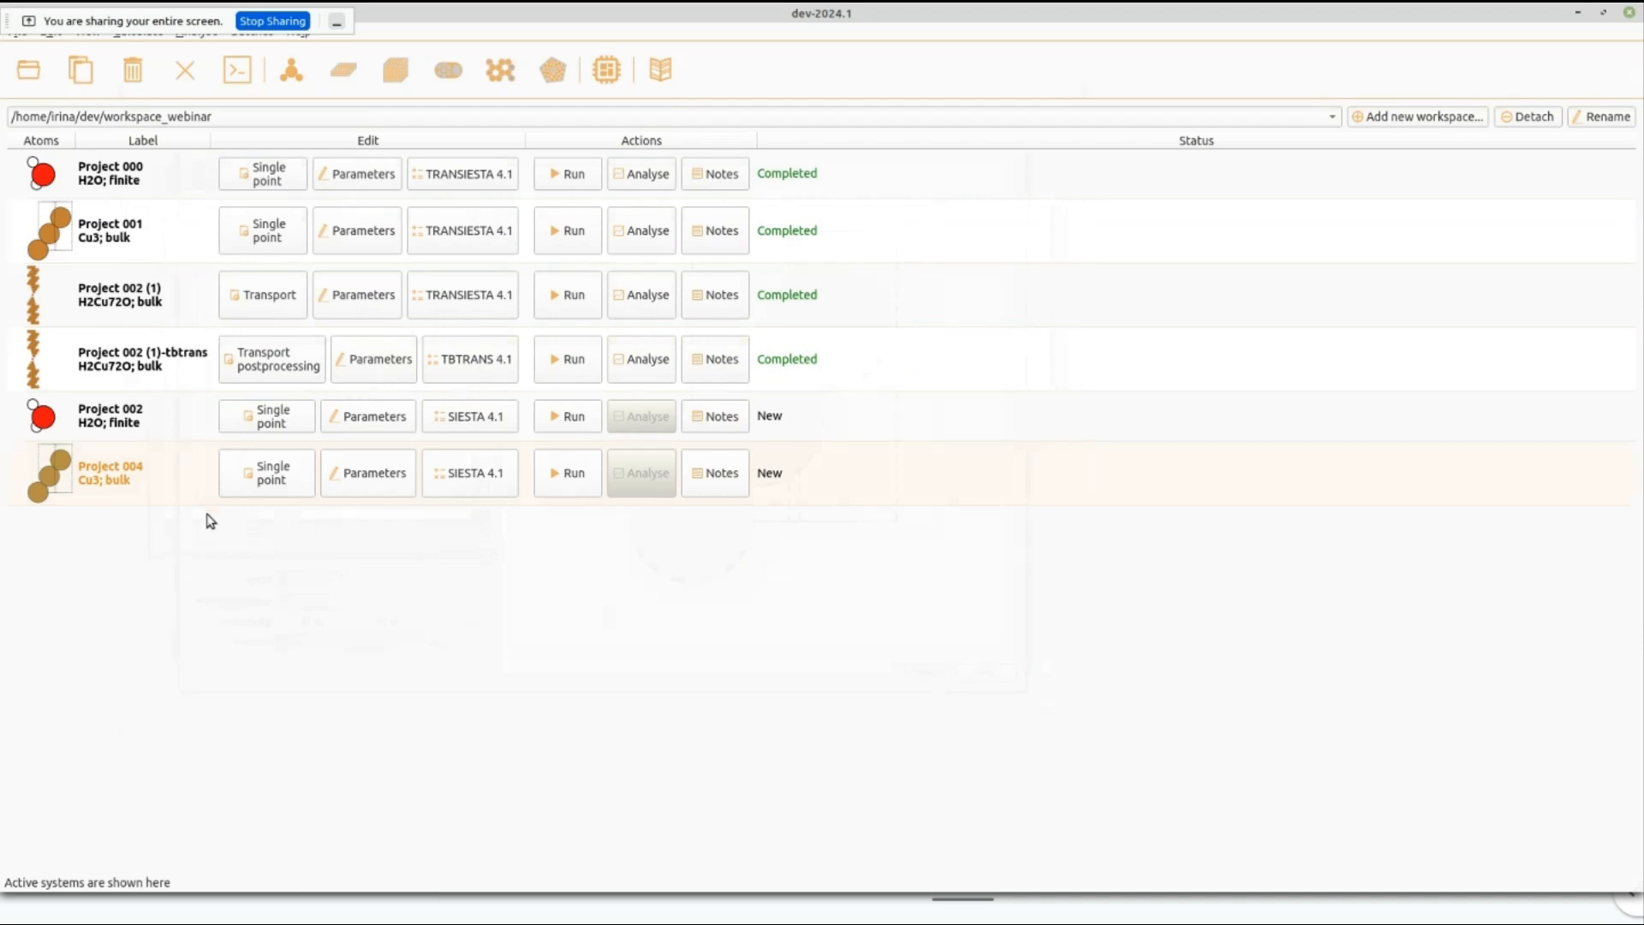
ctrl+click(97, 431)
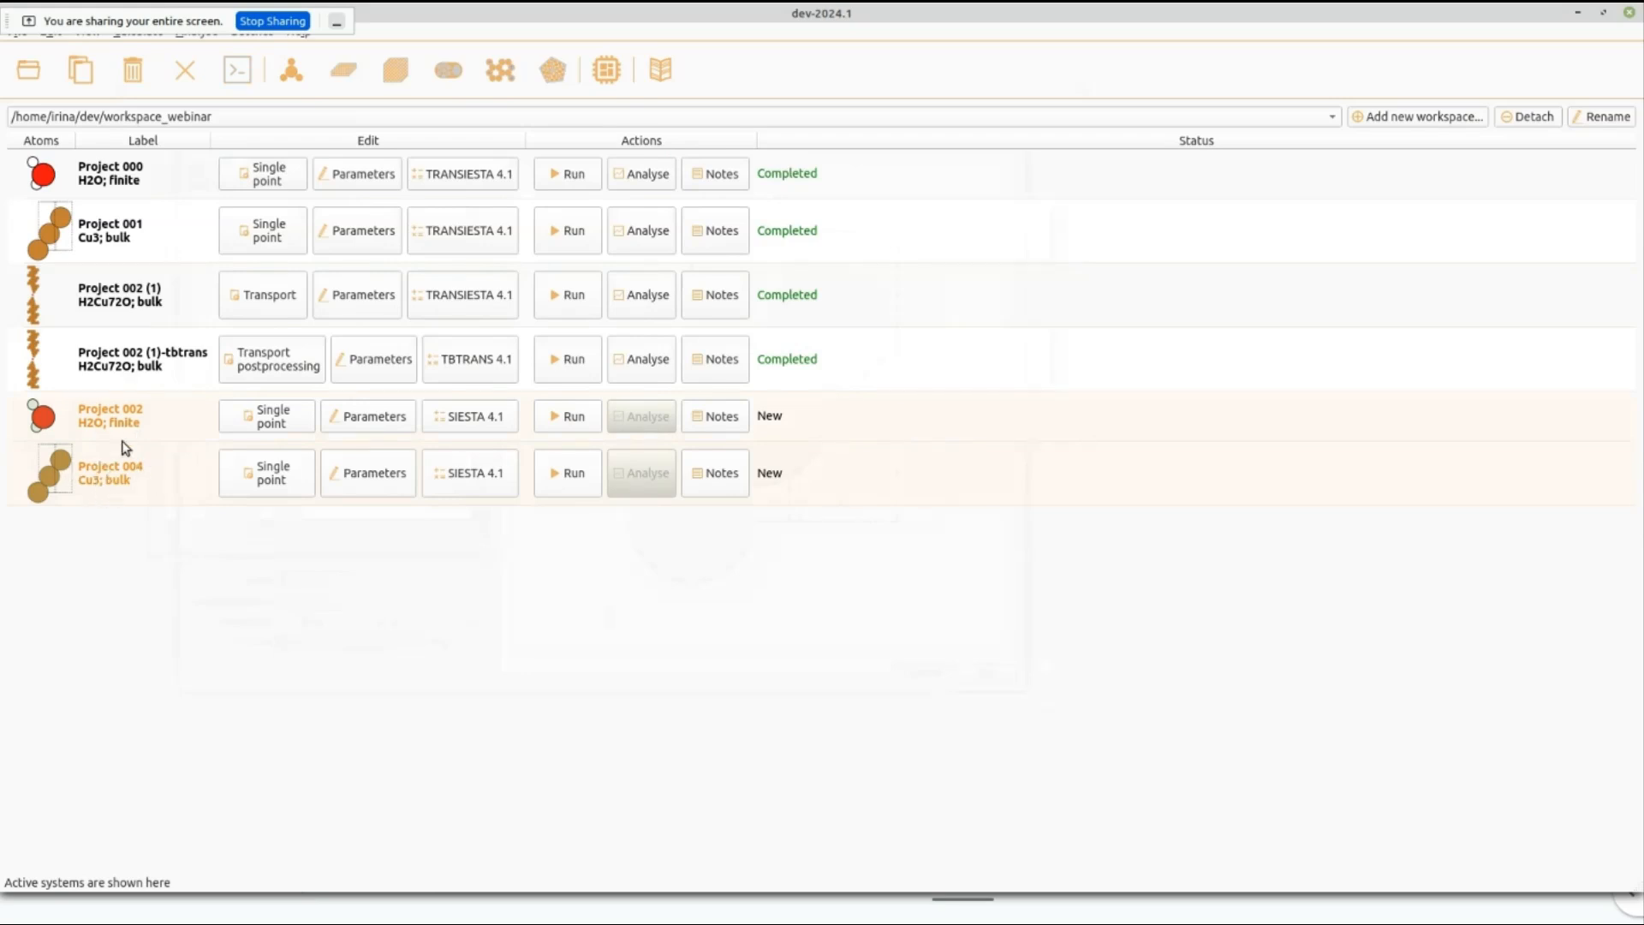
right_click(106, 480)
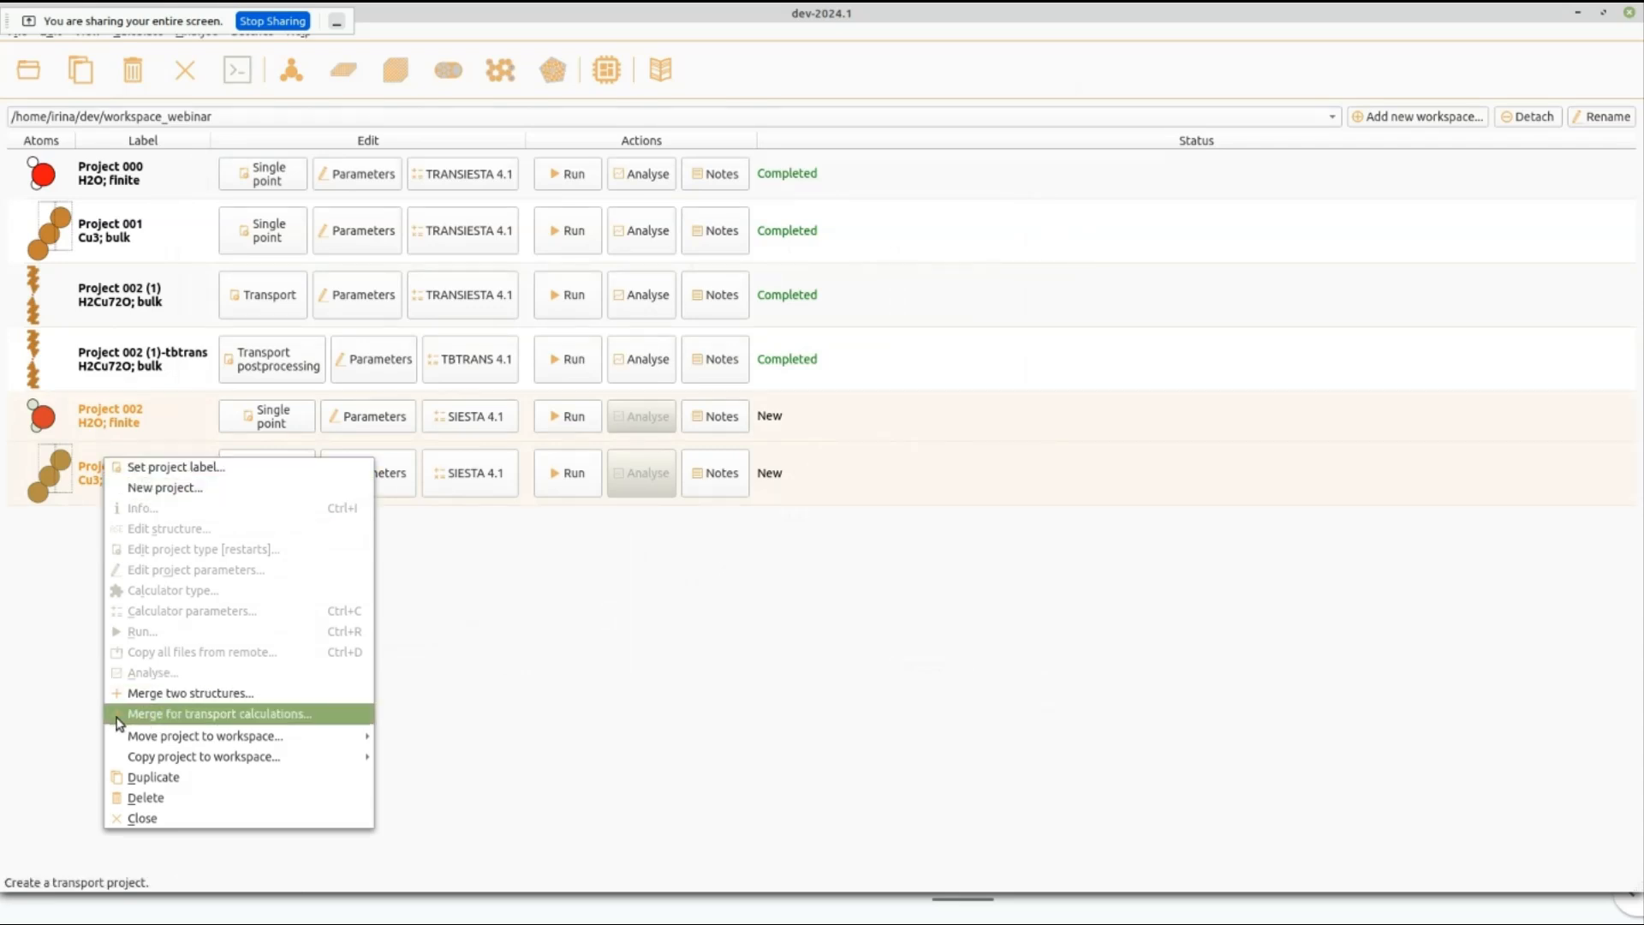
click(298, 718)
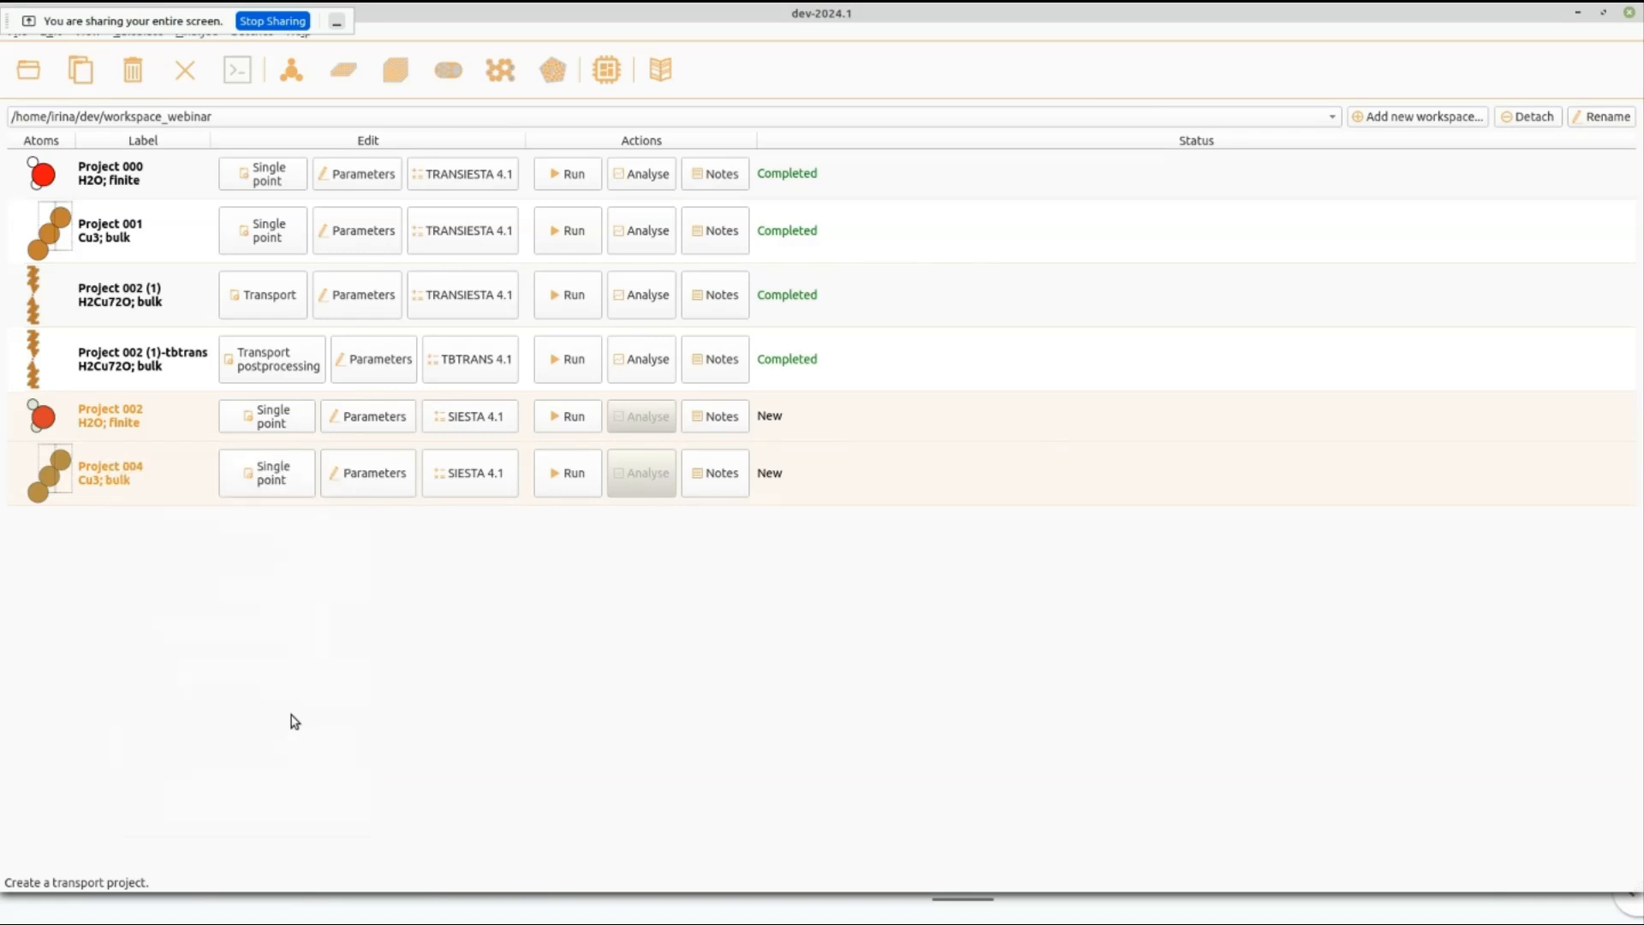
drag(769, 556, 949, 648)
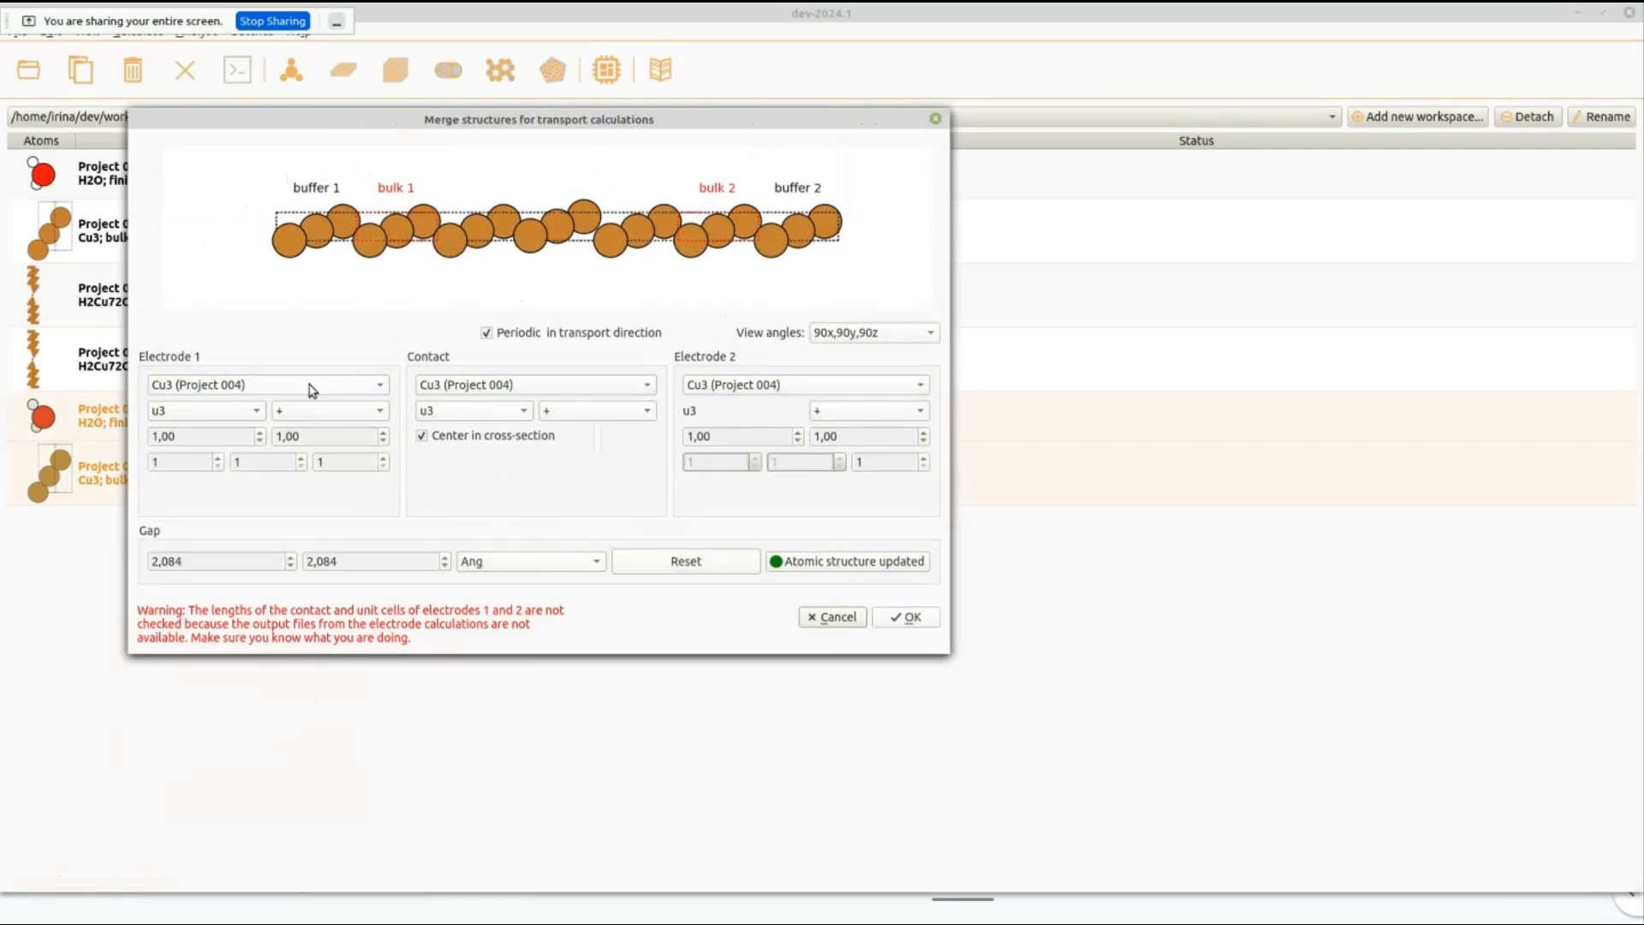
Keep Cu3 (Project 004) as electrode 1 and choose H2O (Project 002) as the contact structure.
click(233, 391)
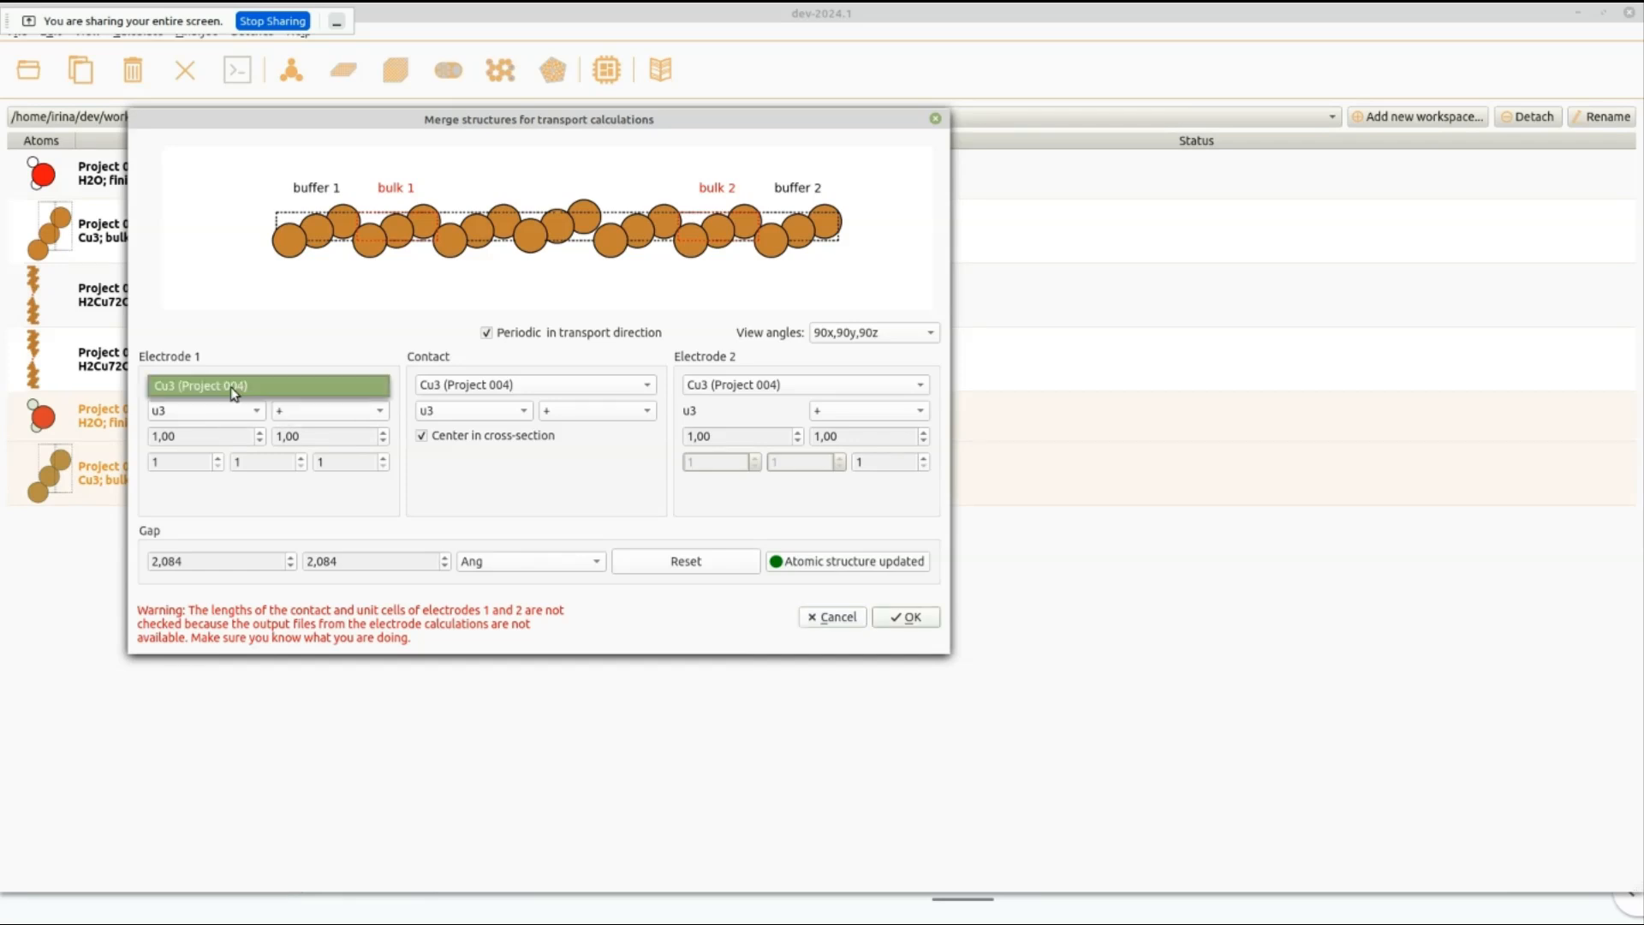
click(233, 386)
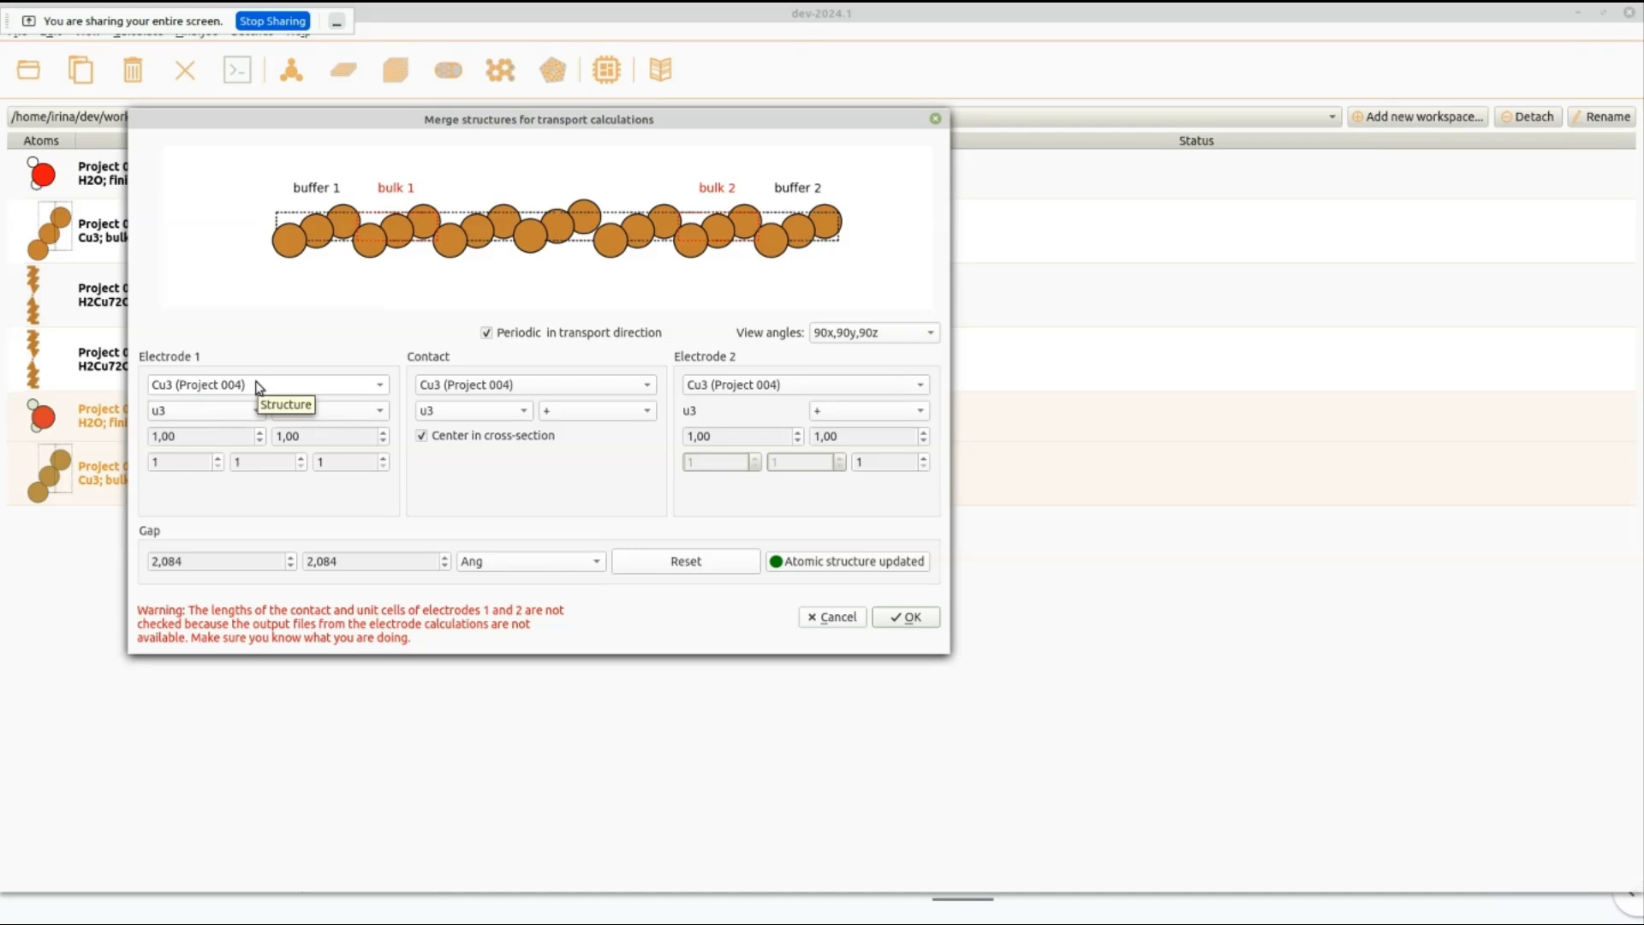
click(382, 387)
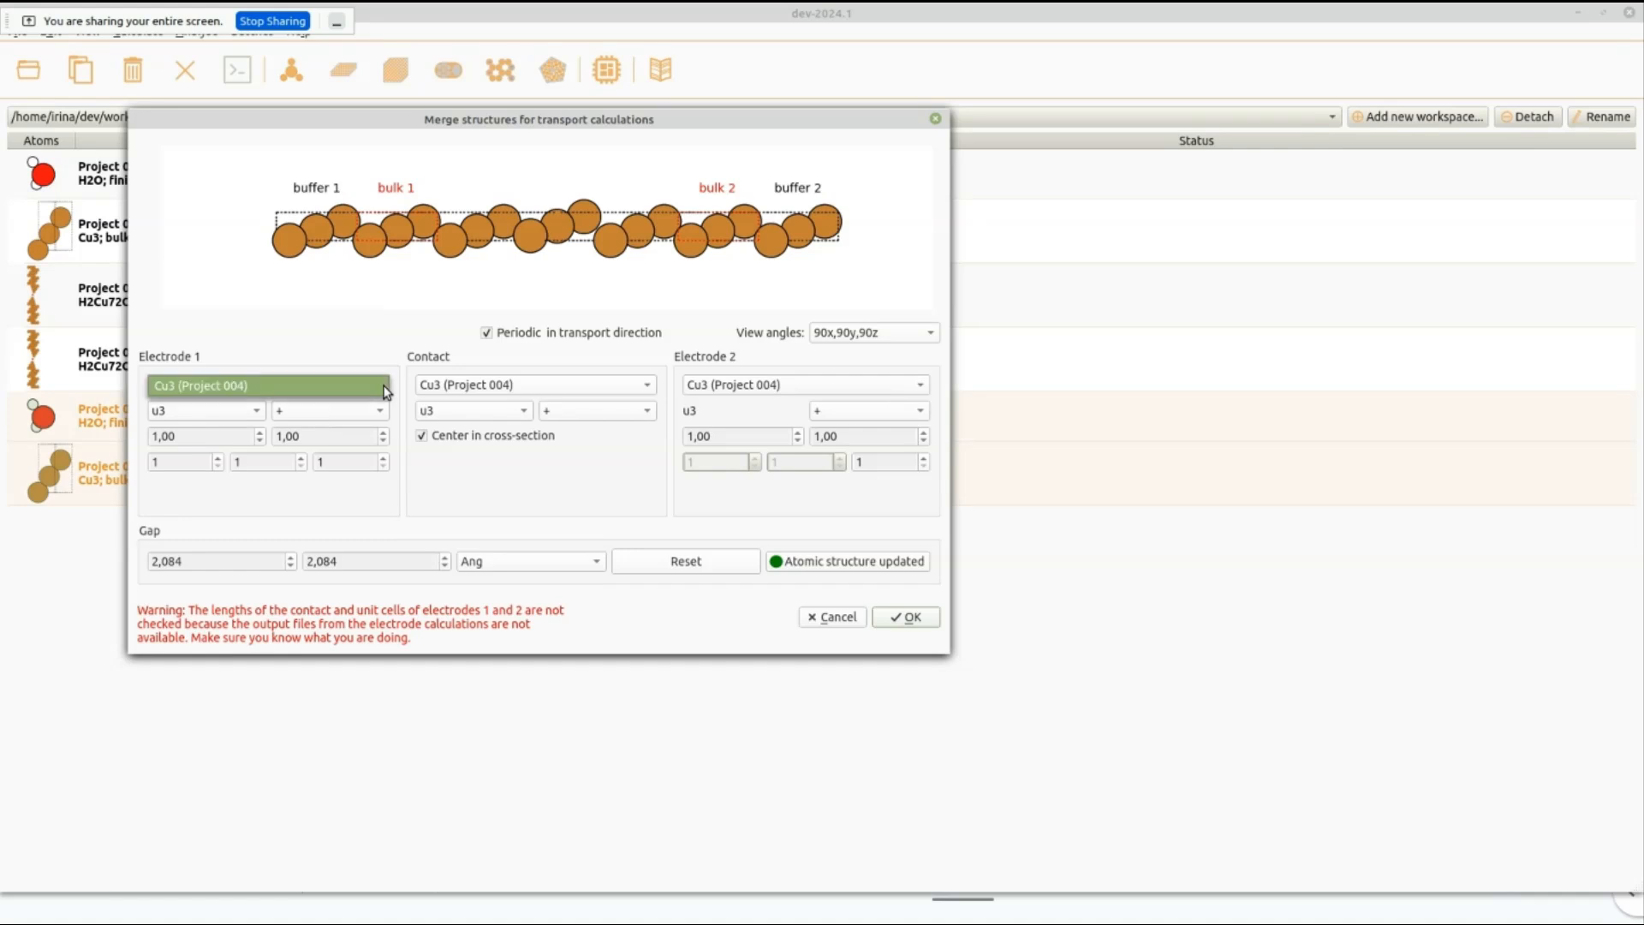
click(493, 373)
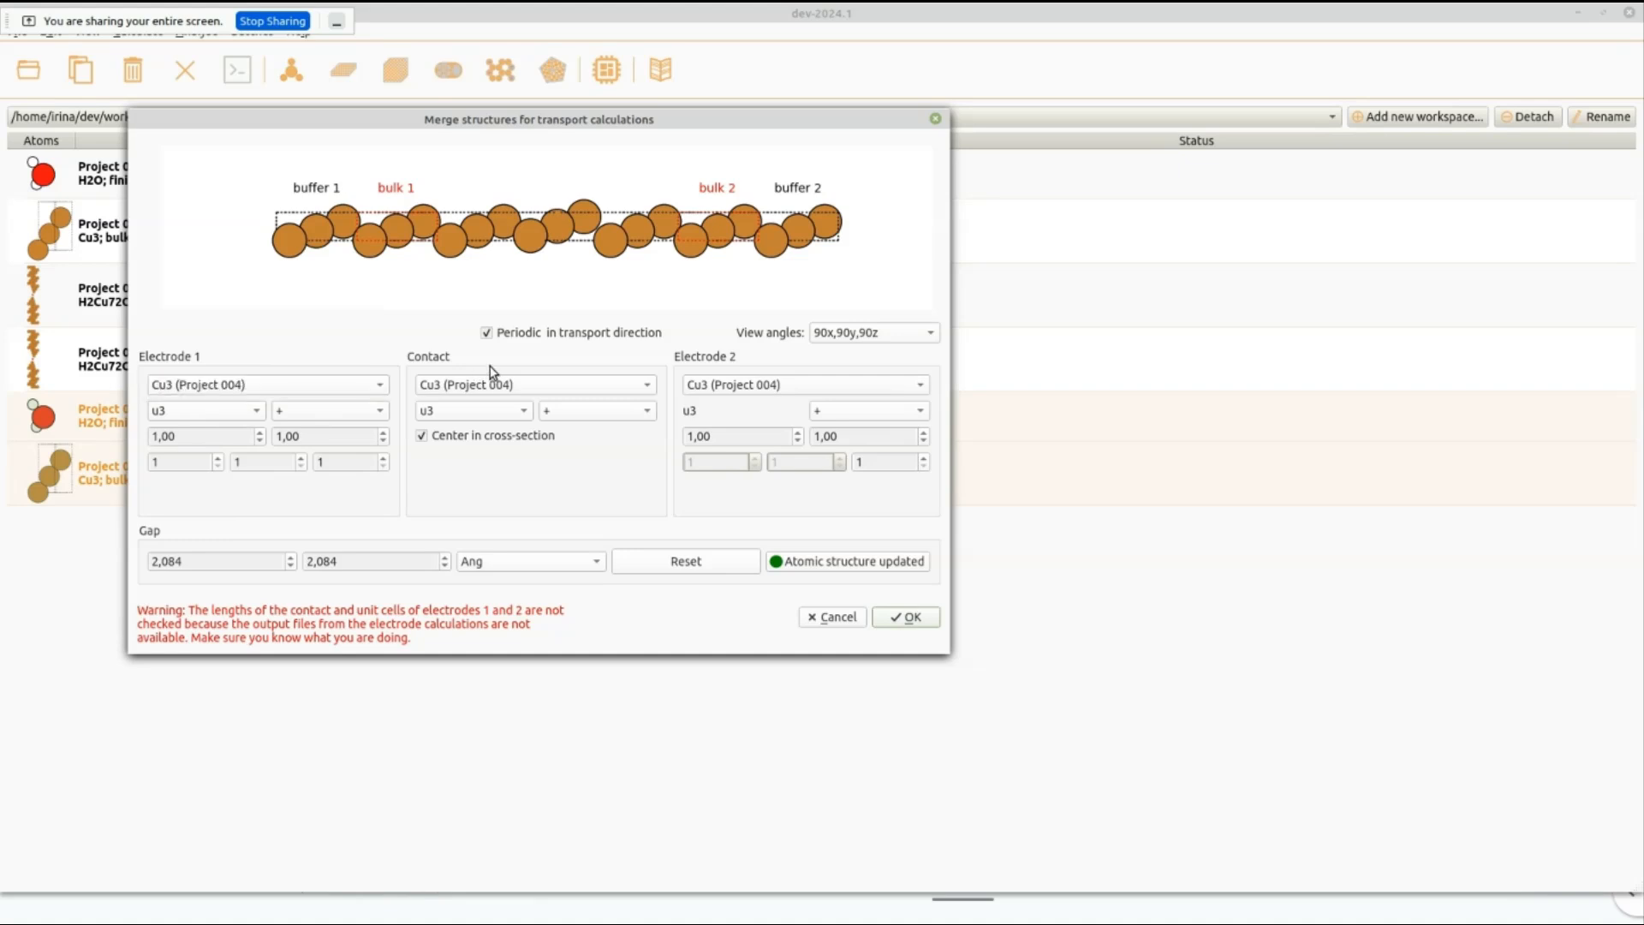
click(503, 392)
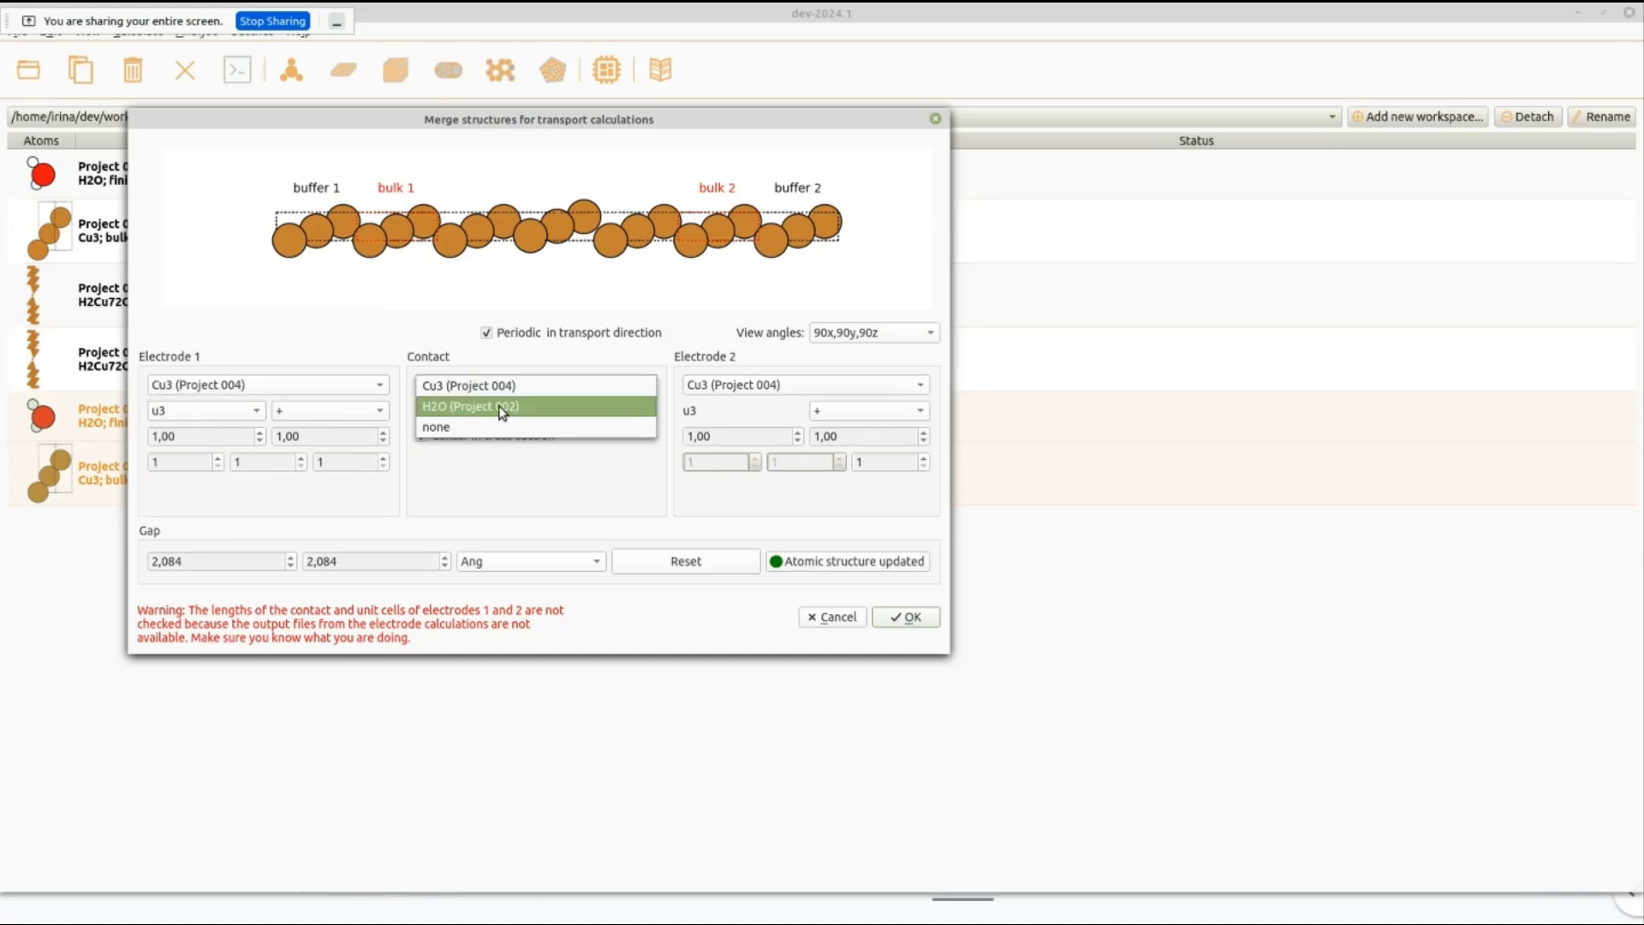
click(502, 407)
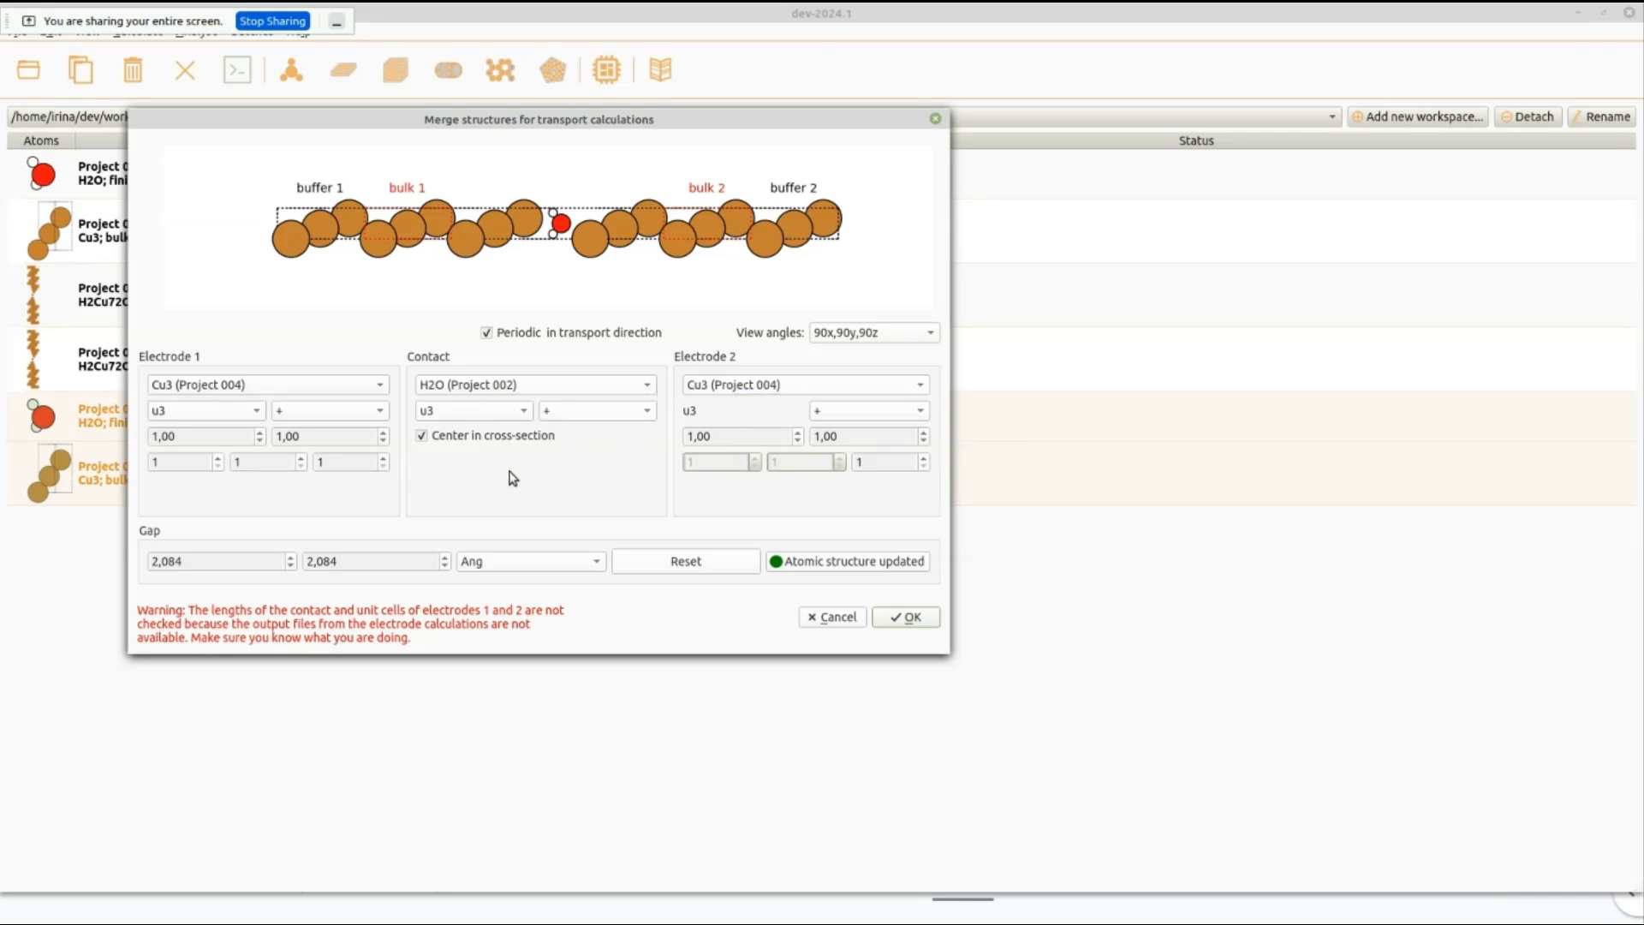
Try u2 as the electrode transport direction and return it to u3.
click(236, 417)
click(234, 391)
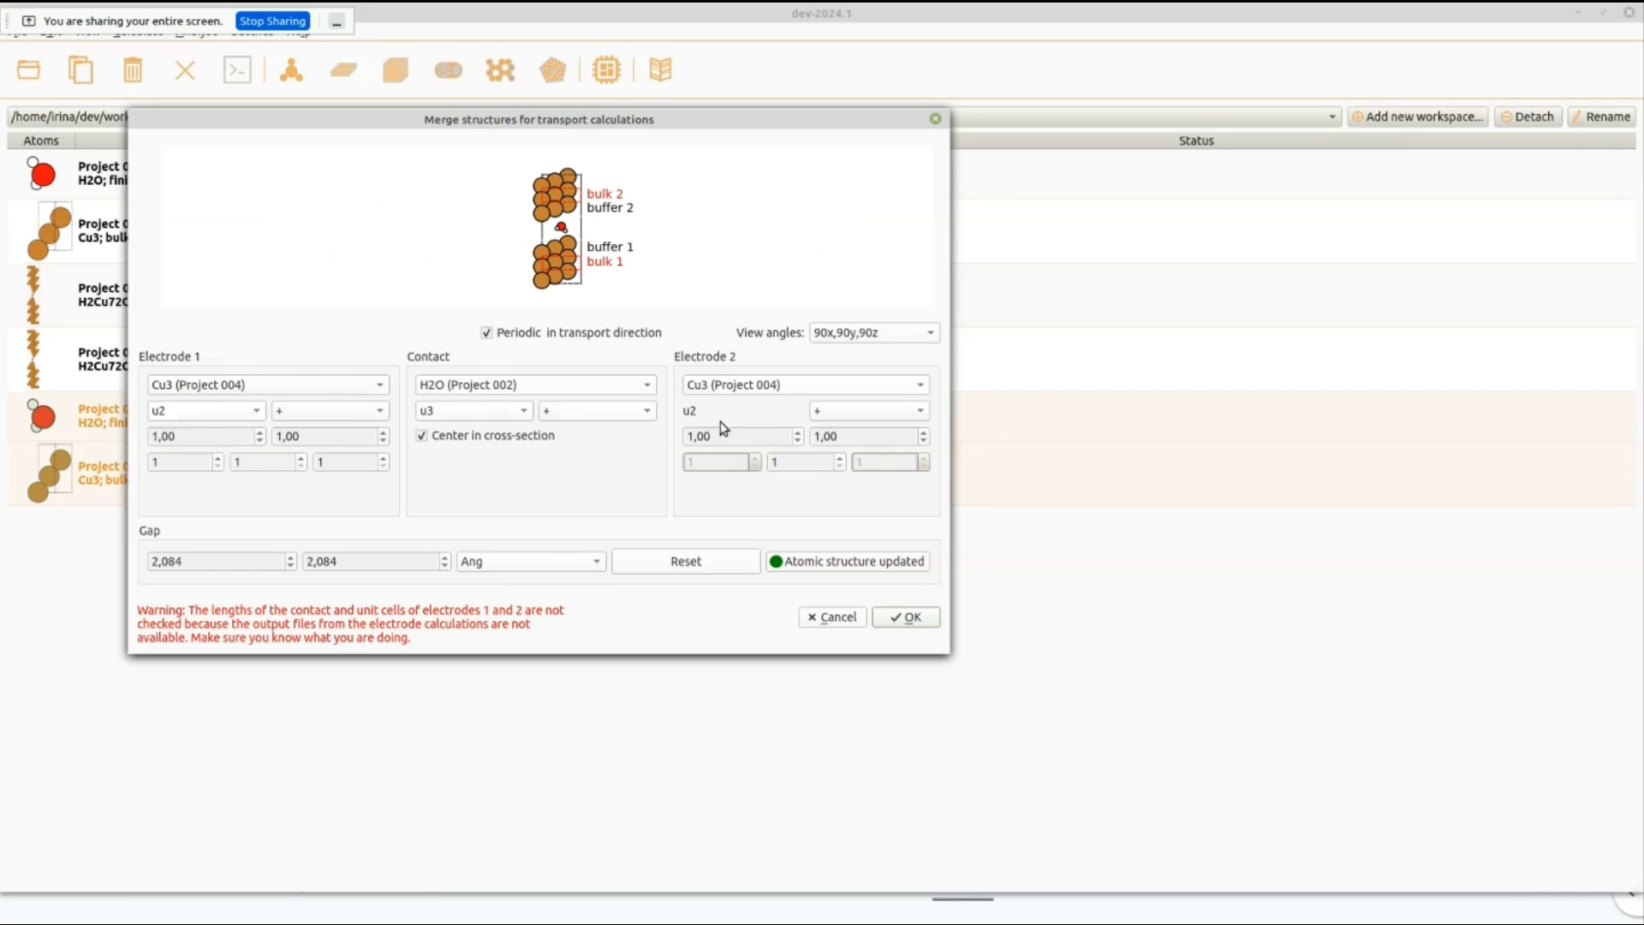
click(260, 420)
click(241, 433)
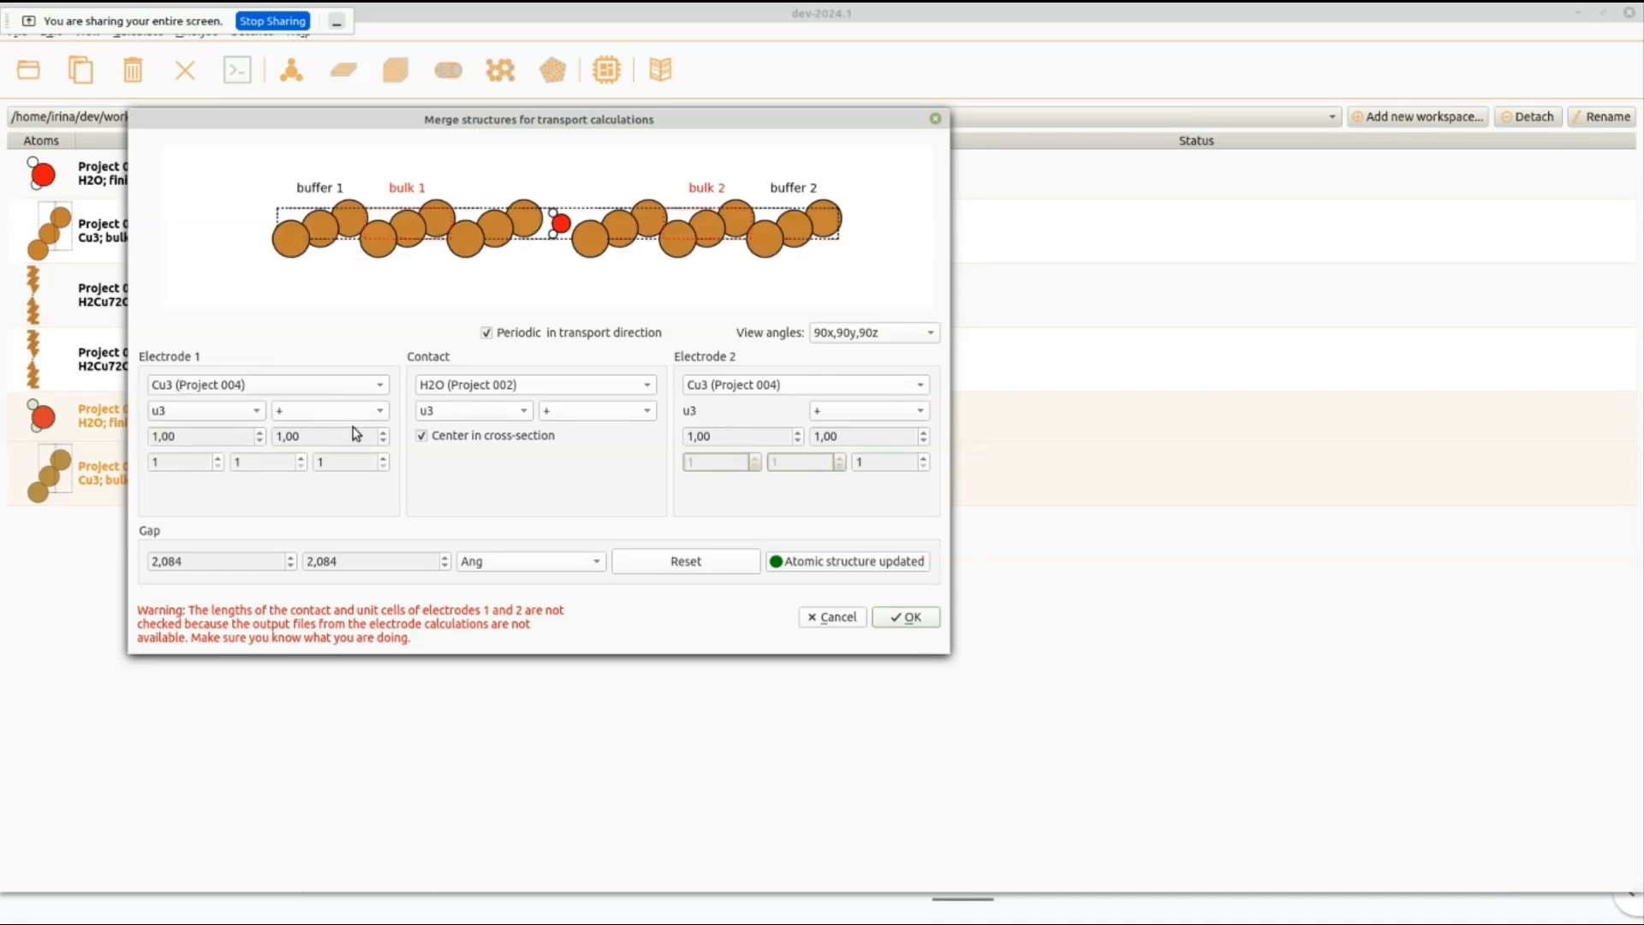
Orient the H2O contact along u2 with a negative sign.
click(469, 415)
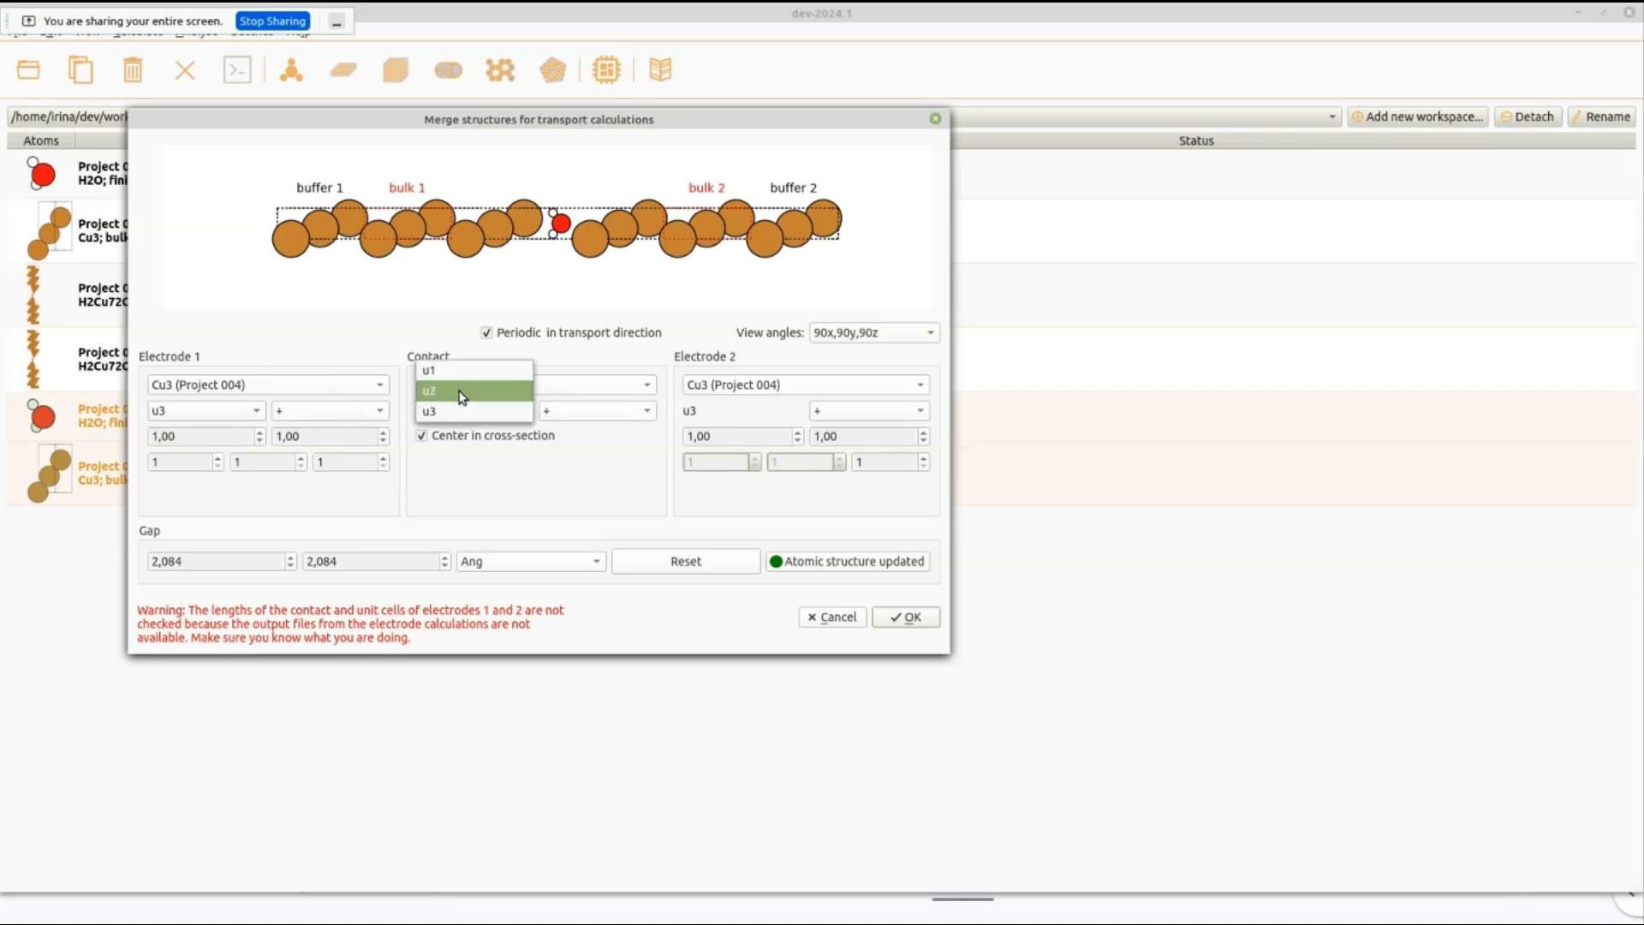
click(467, 410)
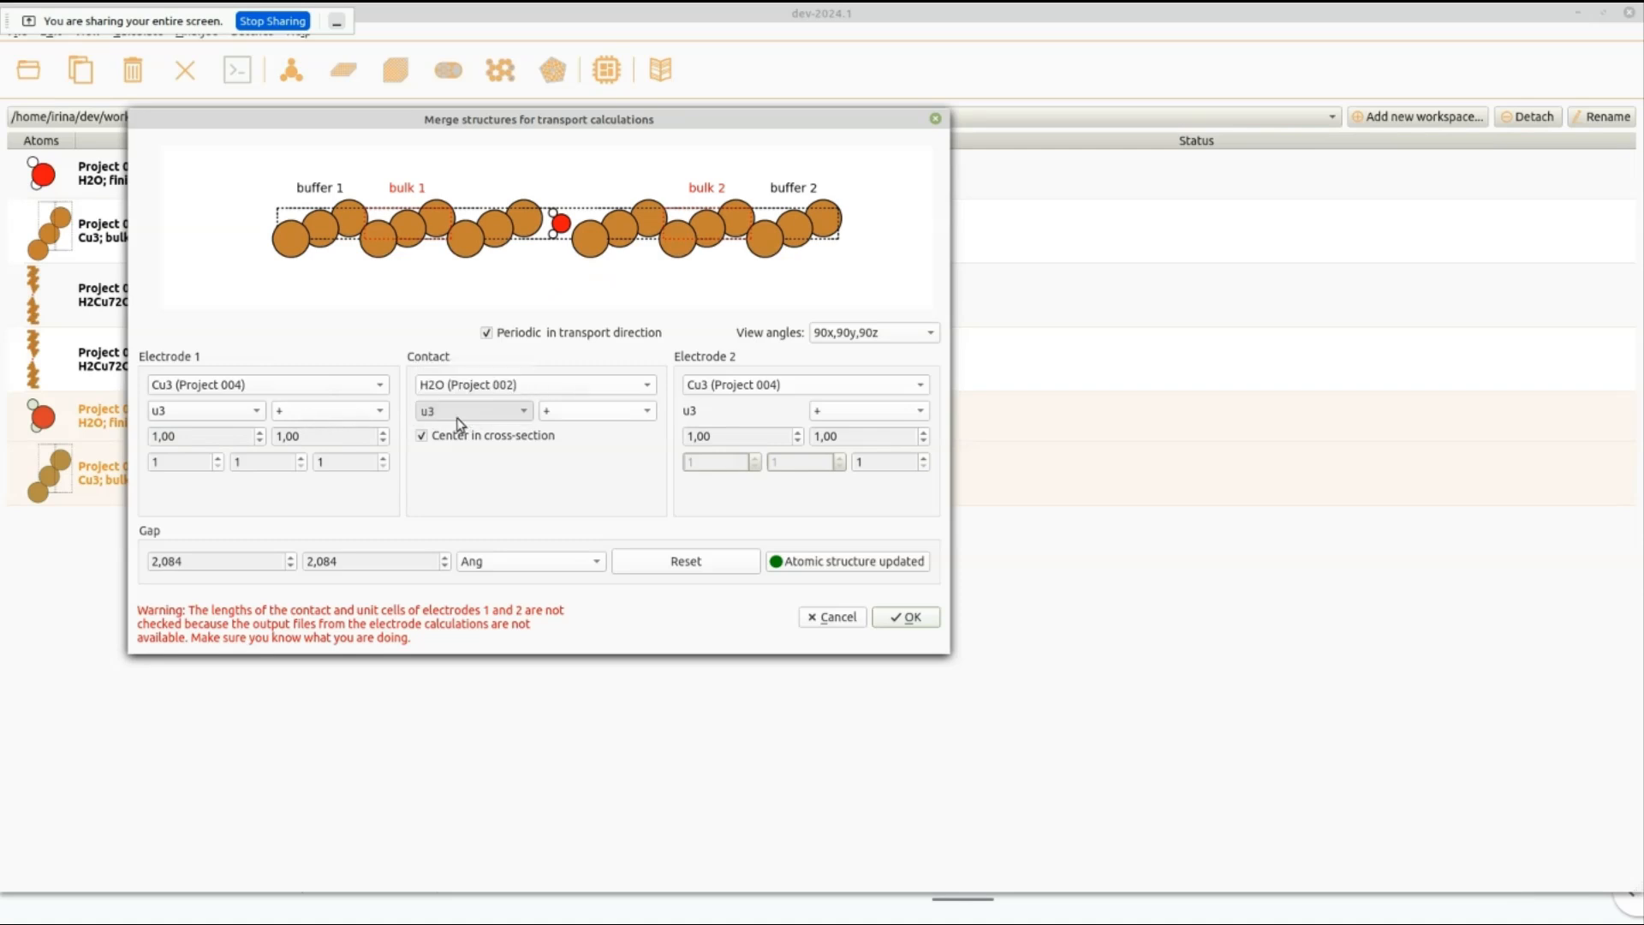
click(602, 417)
click(581, 432)
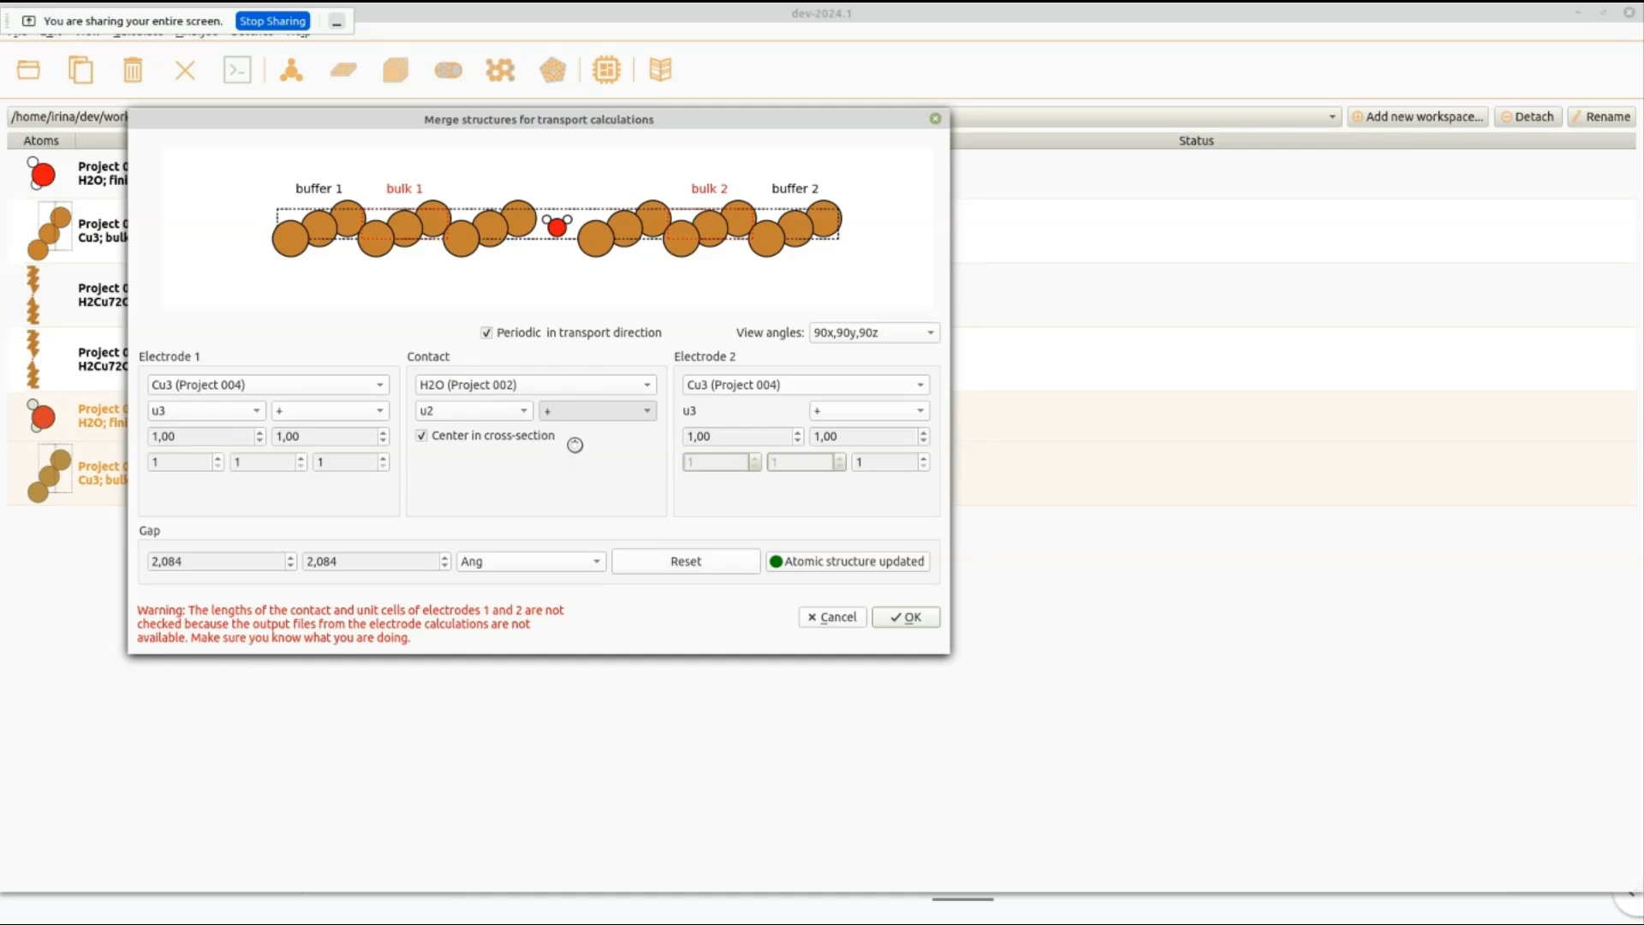
Try the contact without centering in the cross-section and turn the centering back on.
click(422, 435)
click(423, 437)
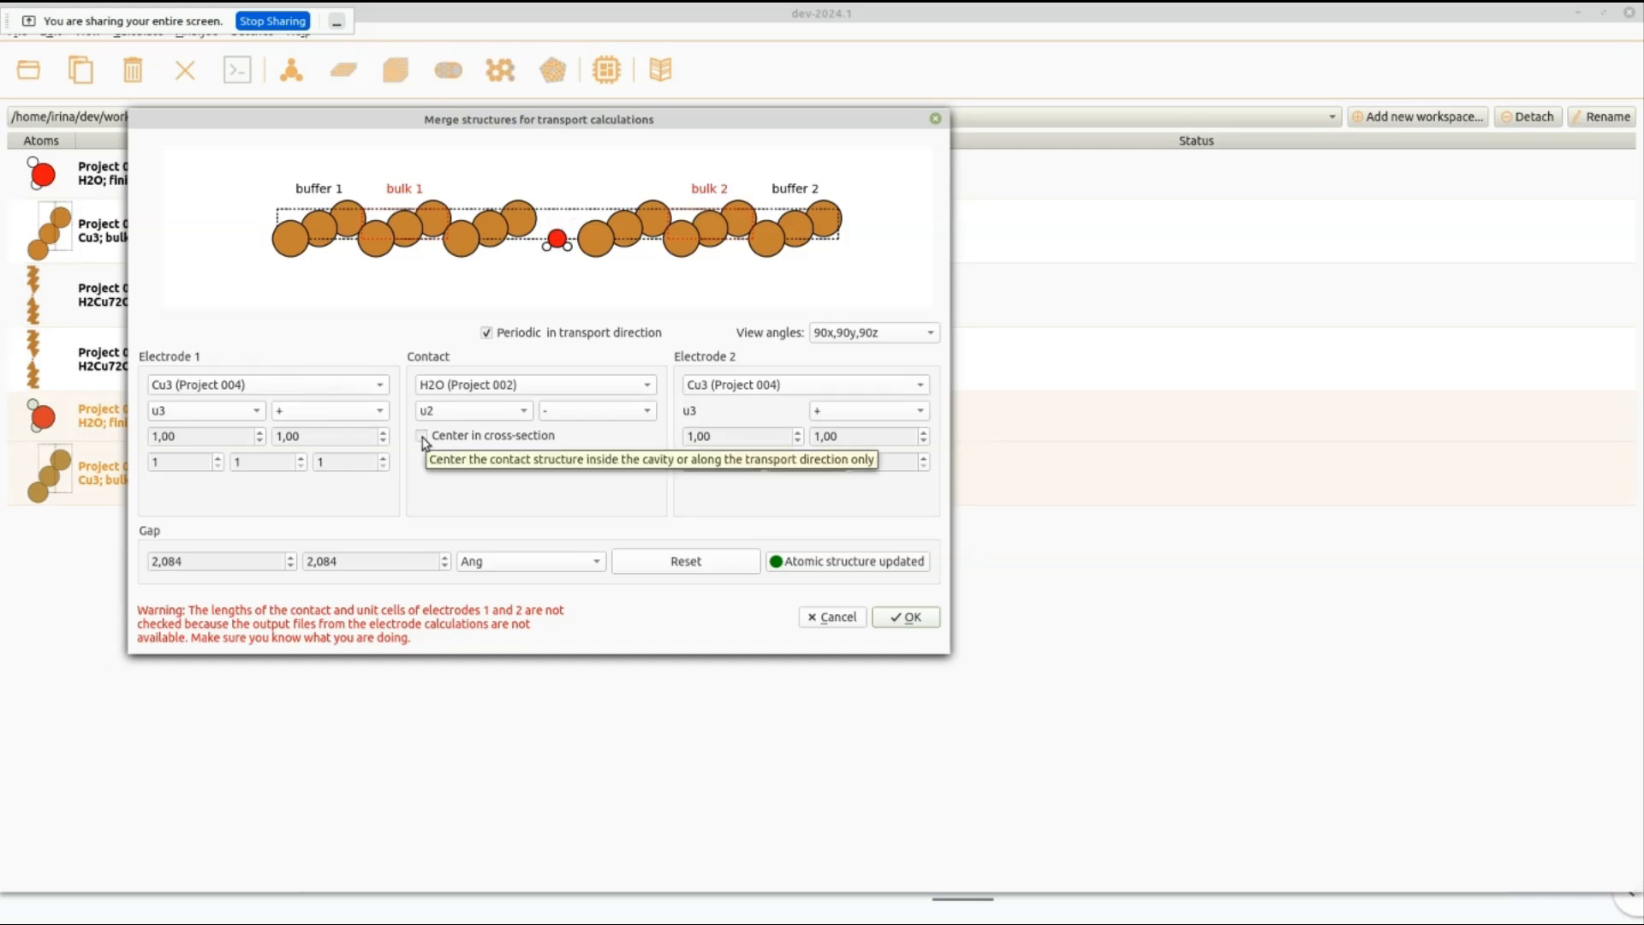
click(461, 439)
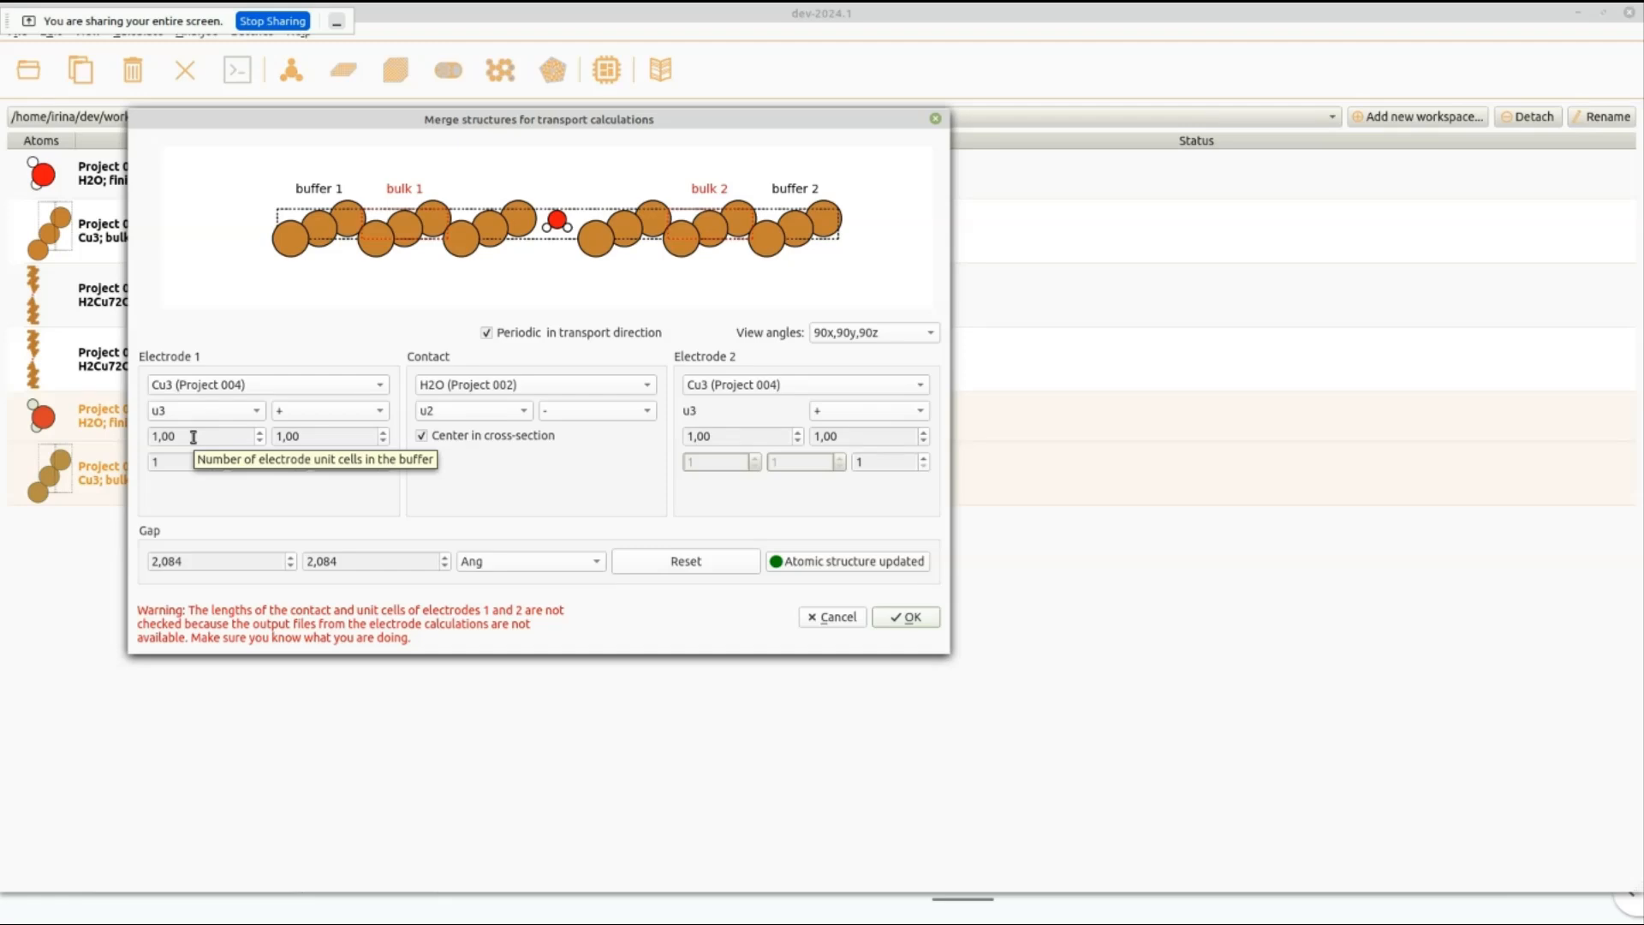
Reduce the buffers of electrodes 1 and 2 to 0.40 unit cells each and update the atomic structure.
click(259, 441)
click(258, 441)
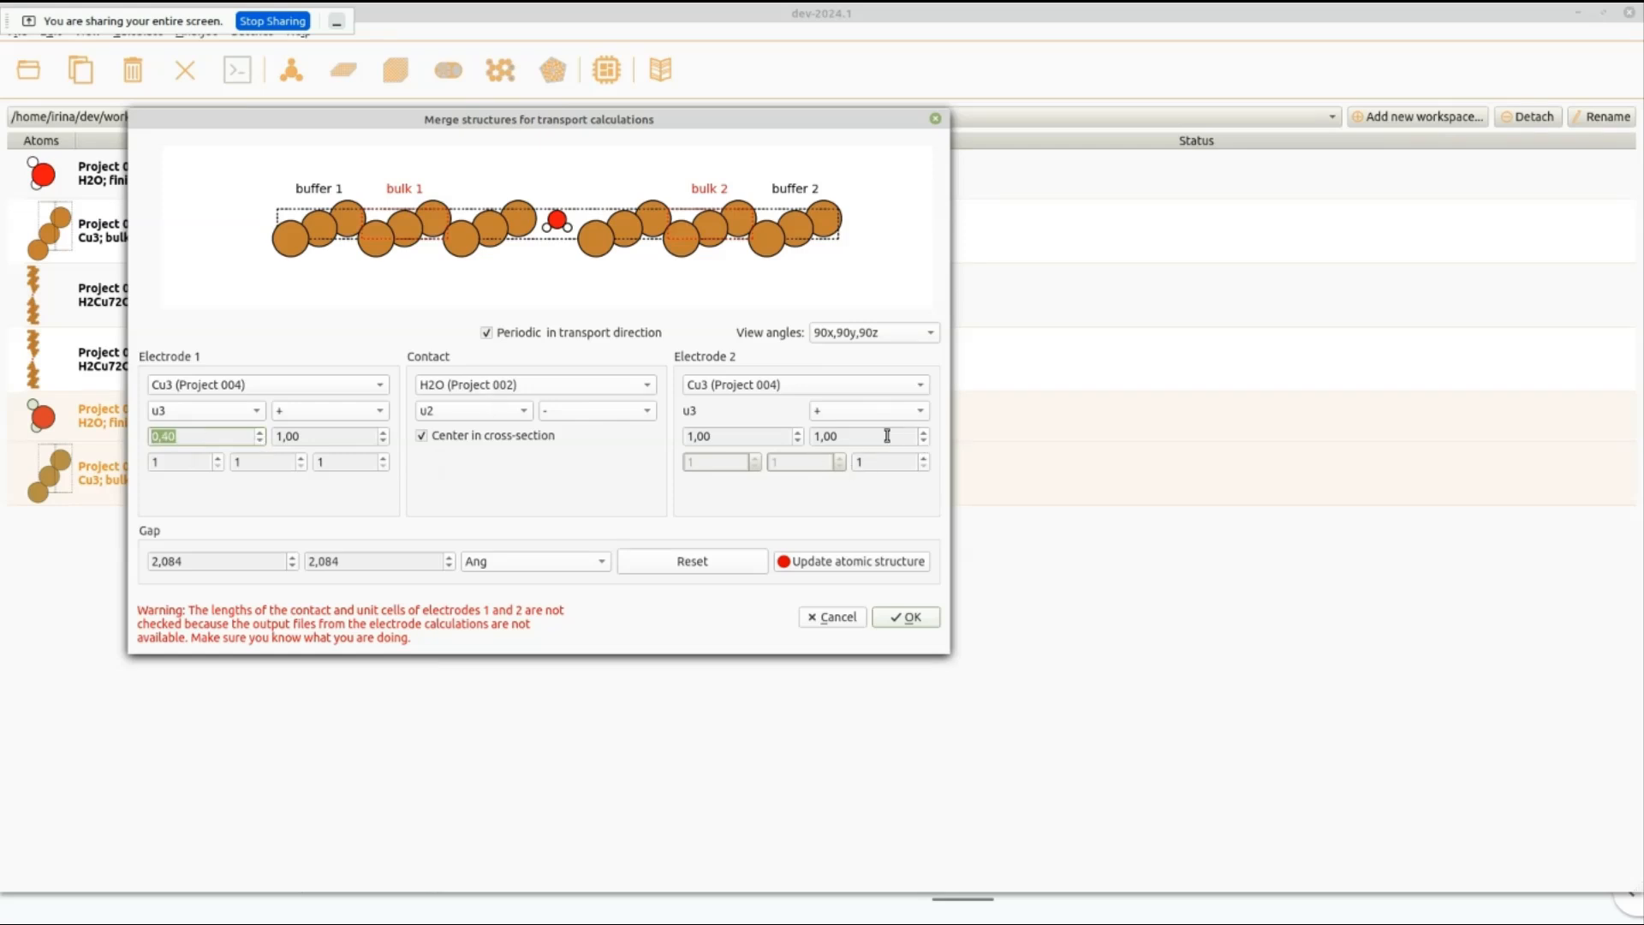
click(923, 440)
click(923, 441)
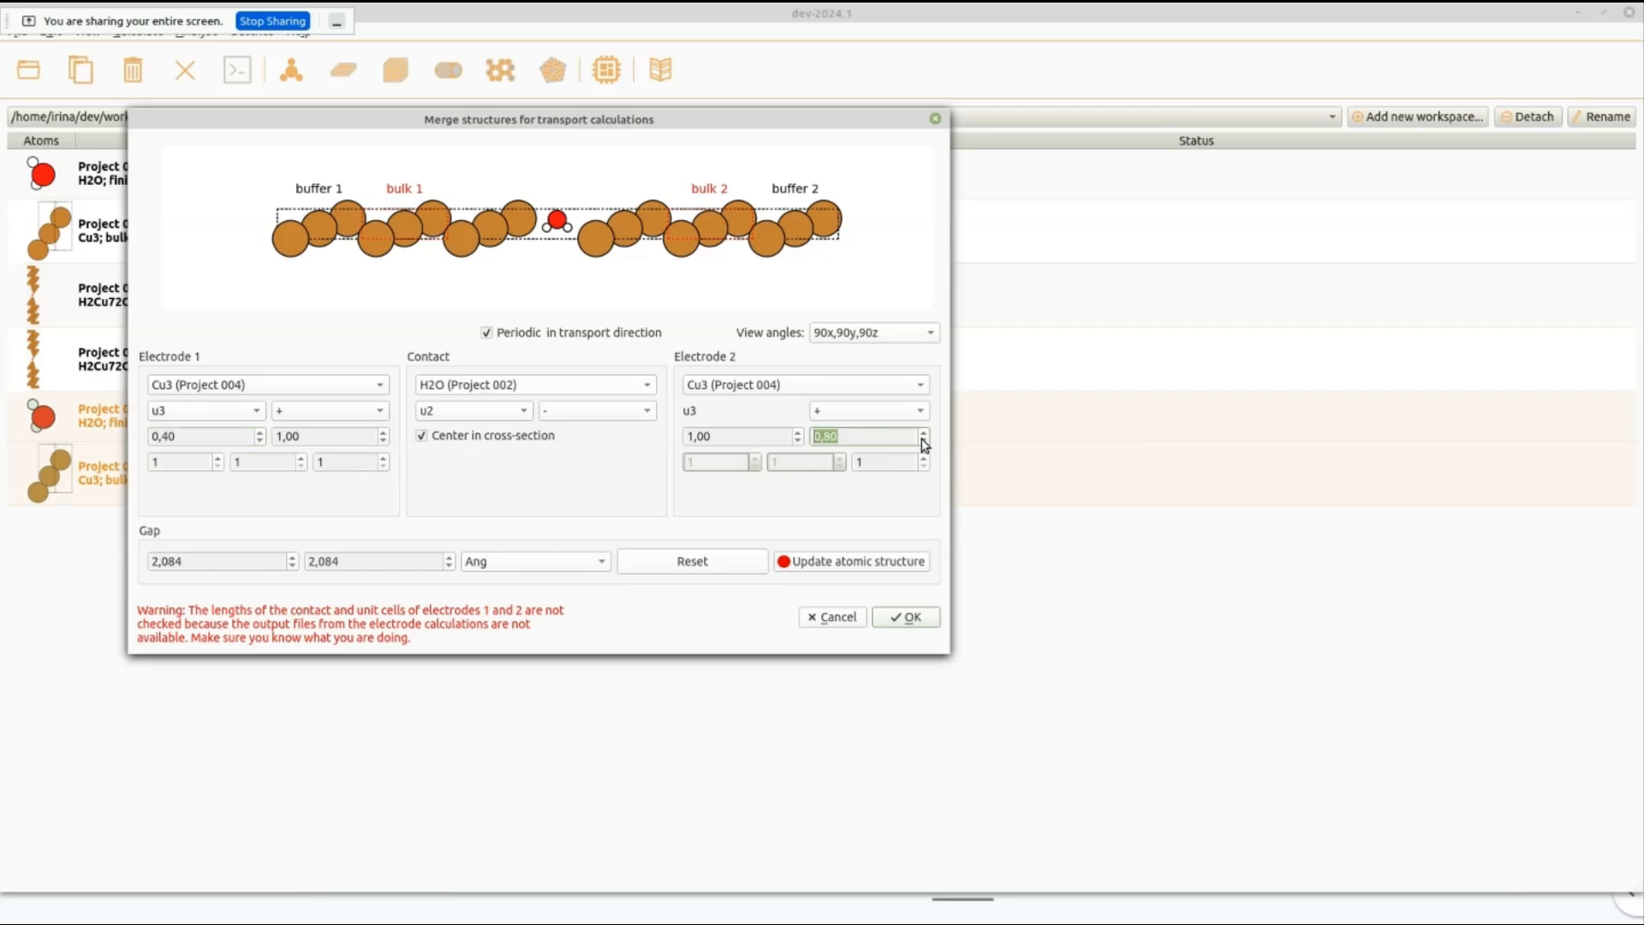
click(923, 440)
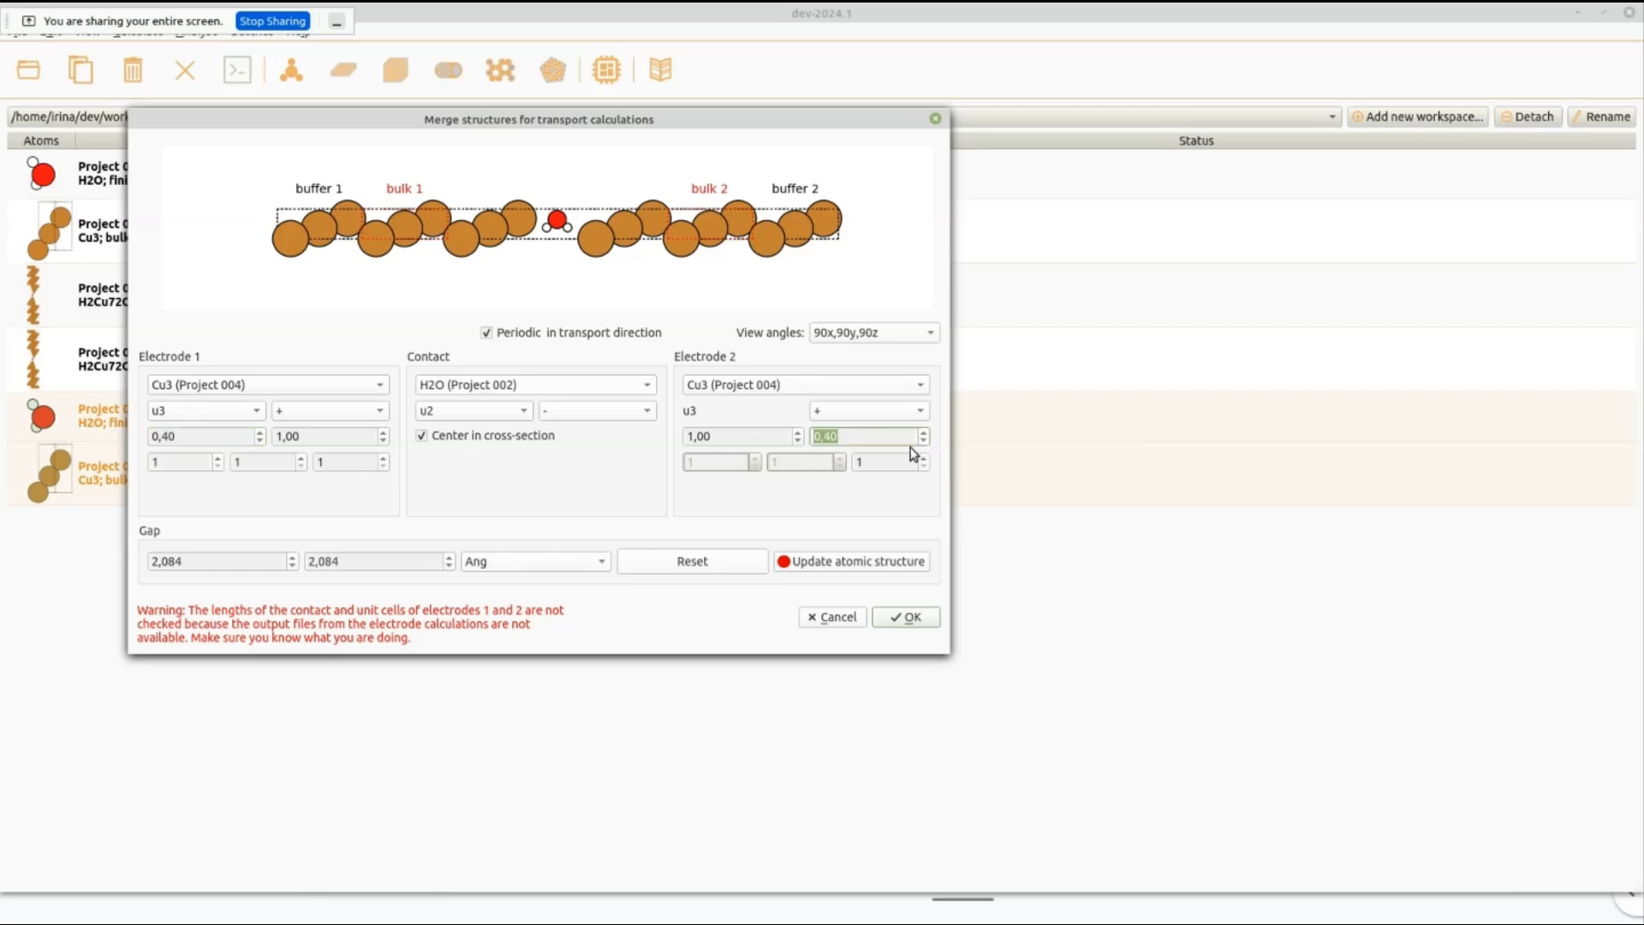
click(847, 562)
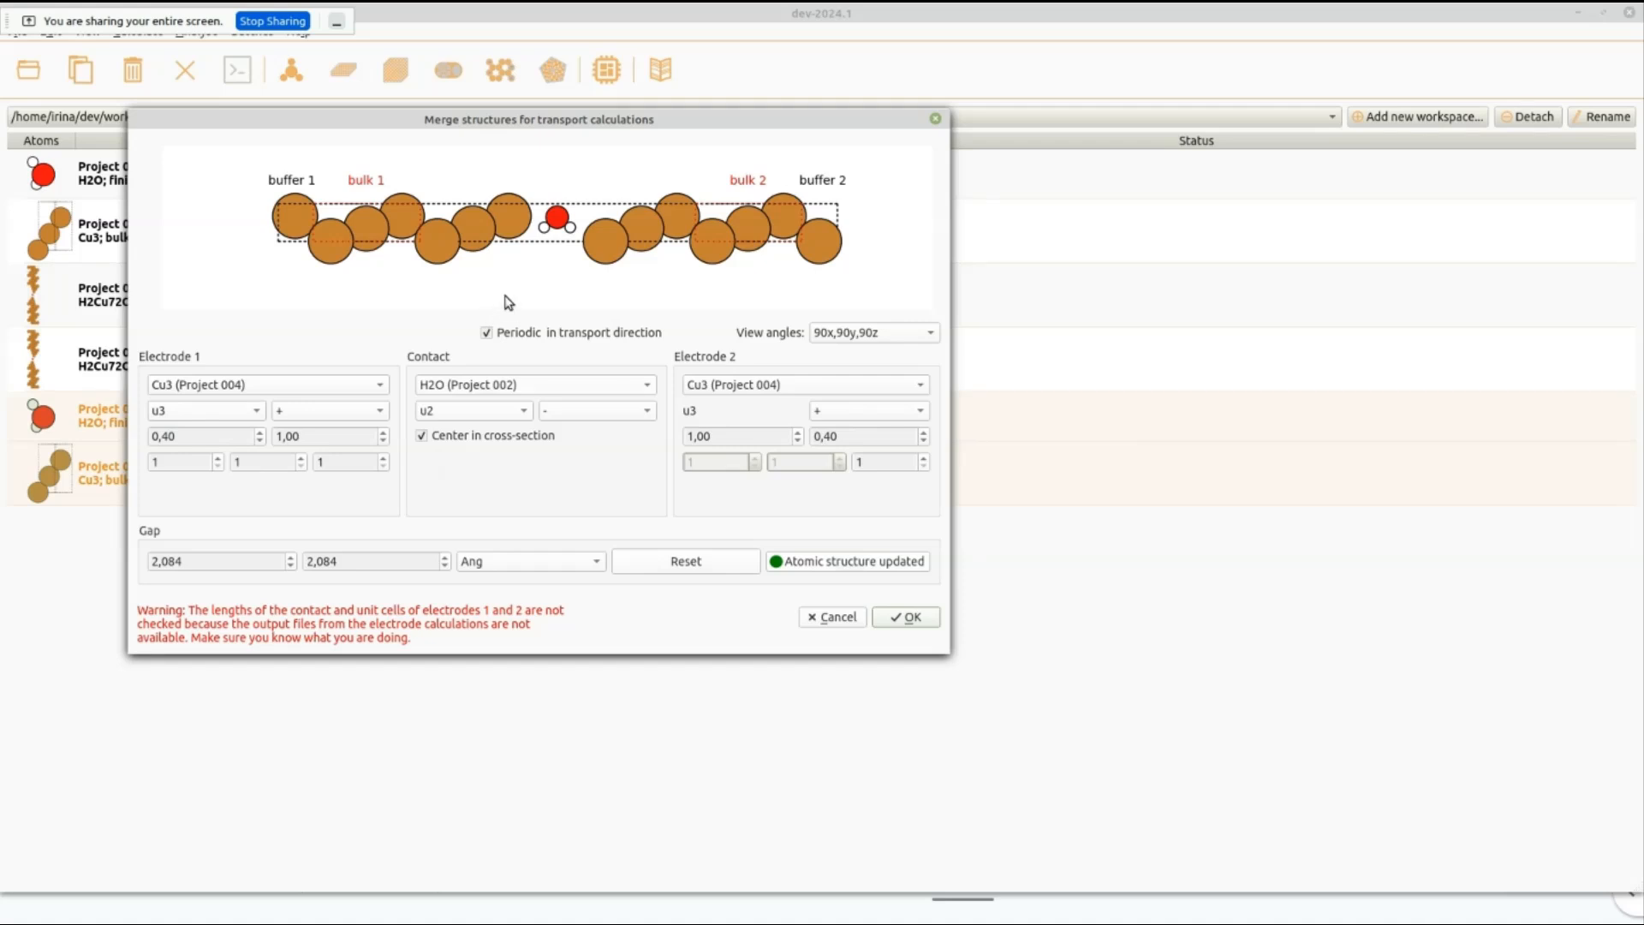
Set the electrode Bloch expansion to 2 along the first and second lattice vectors and update the atomic structure.
click(219, 458)
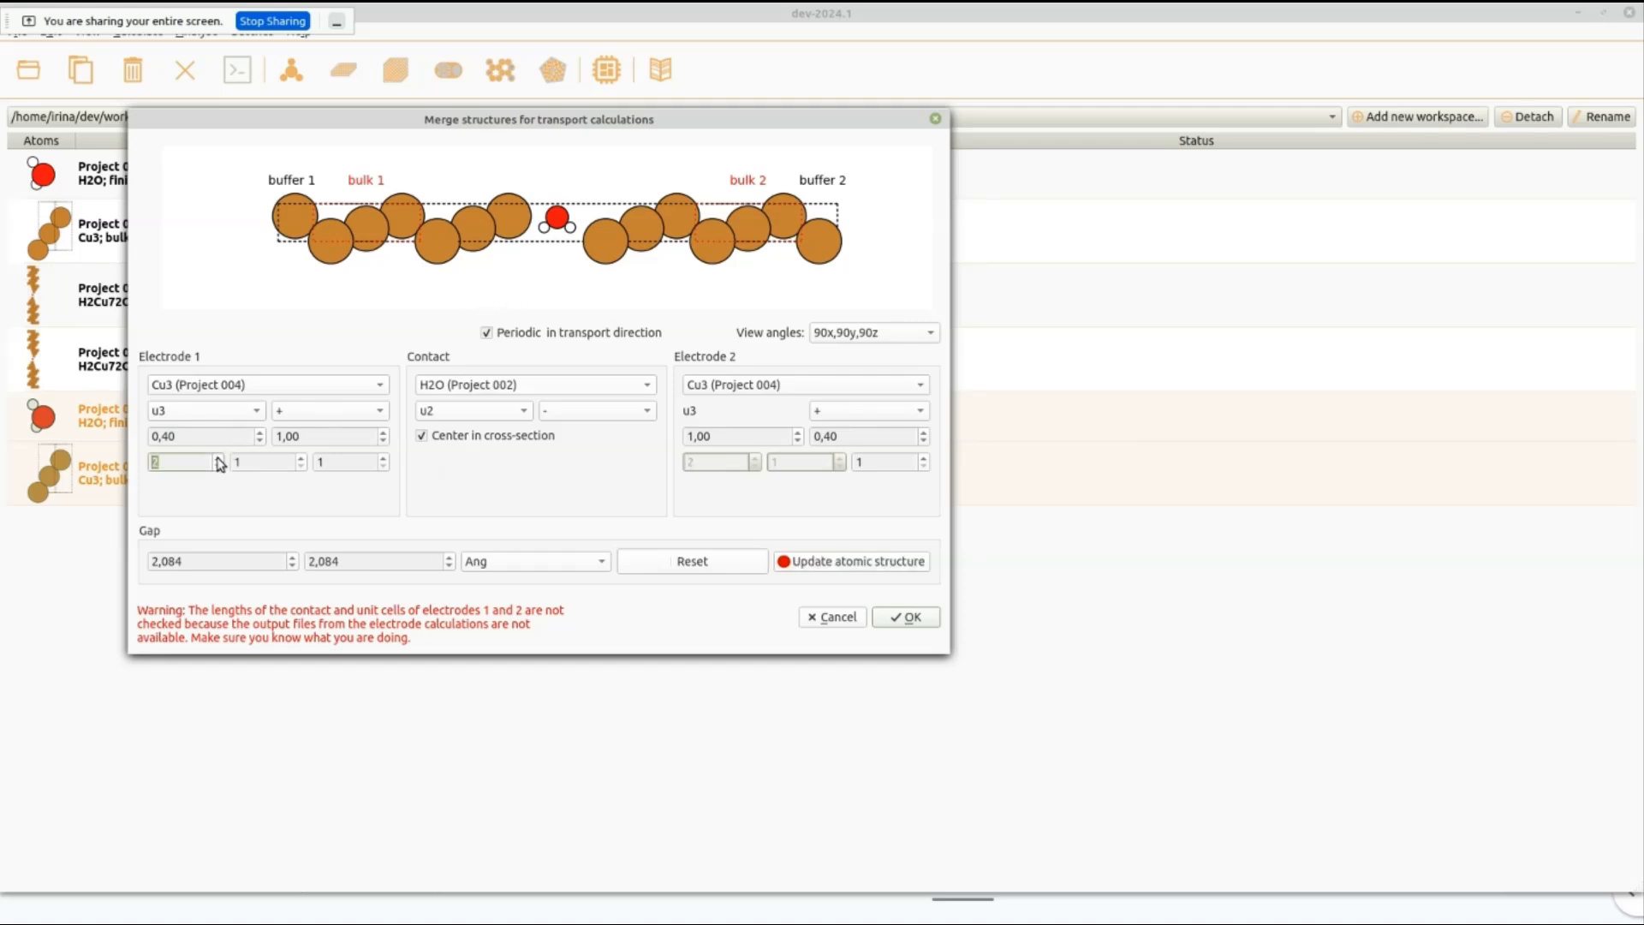
click(301, 460)
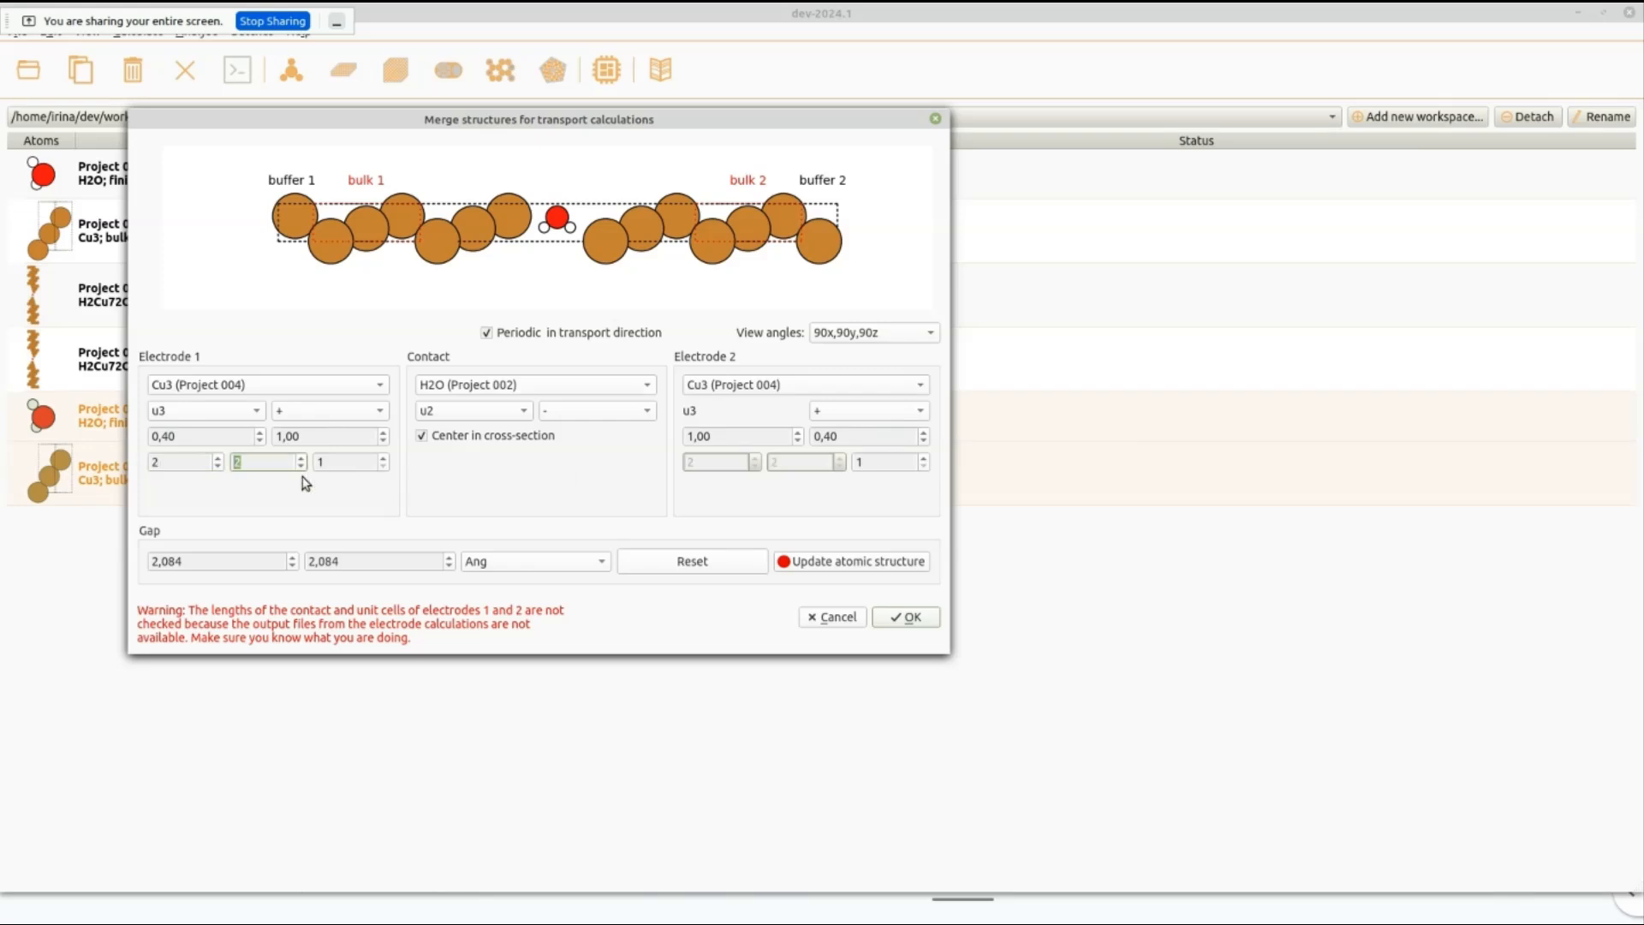
click(811, 571)
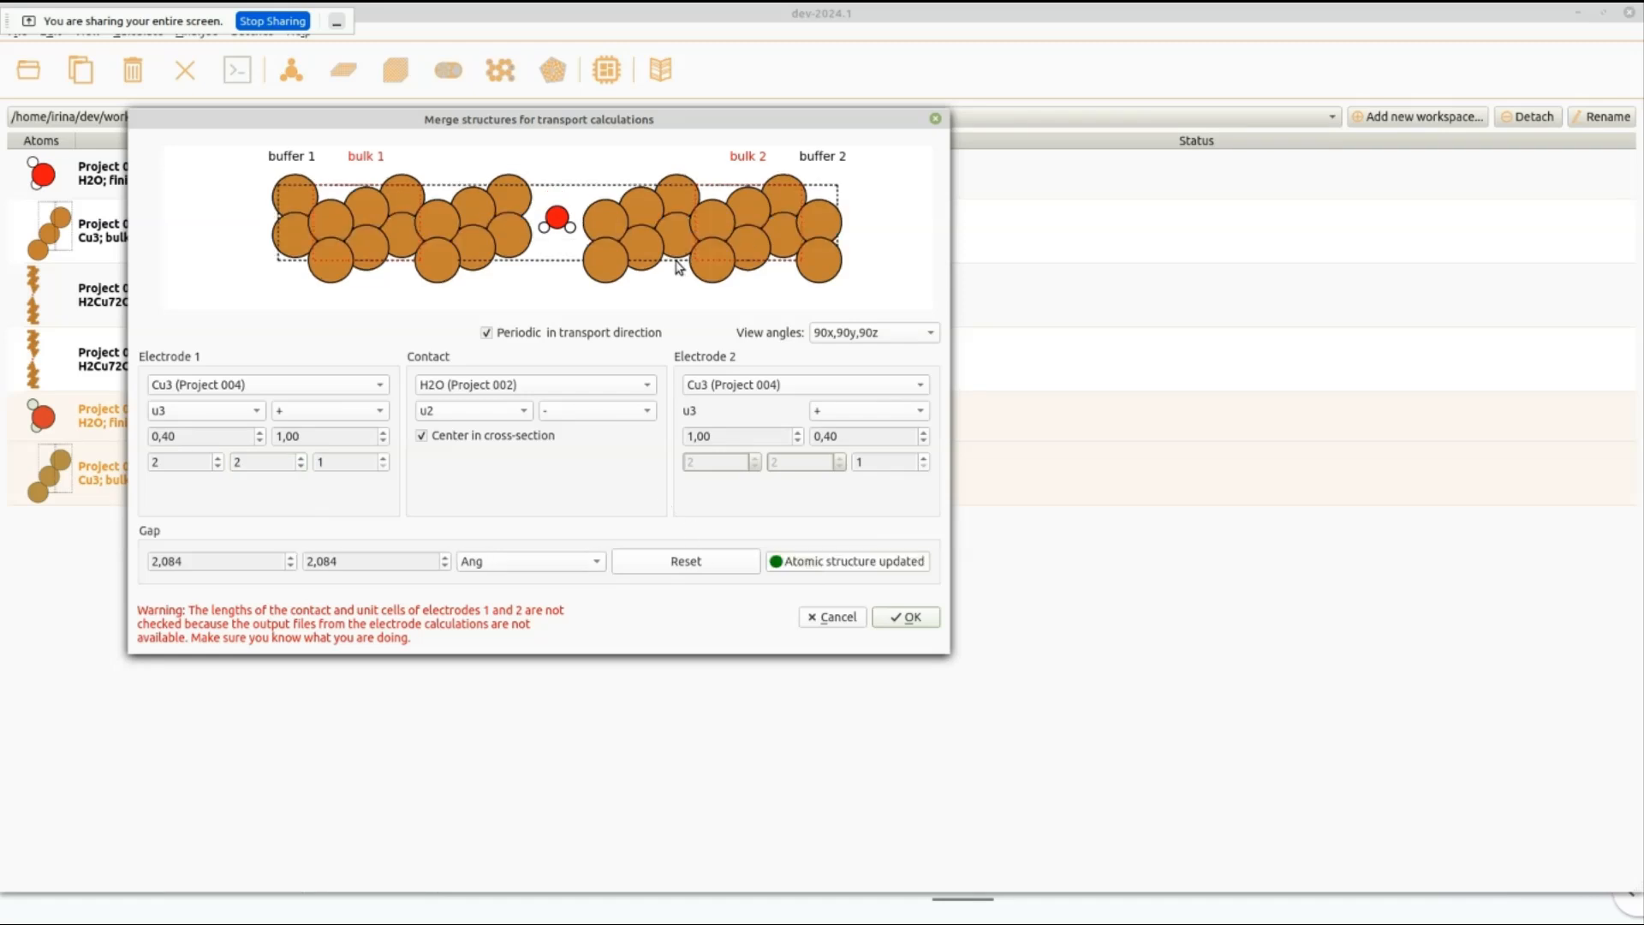
Widen both contact gaps to 2.584 Ang and create the merged transport project.
click(291, 557)
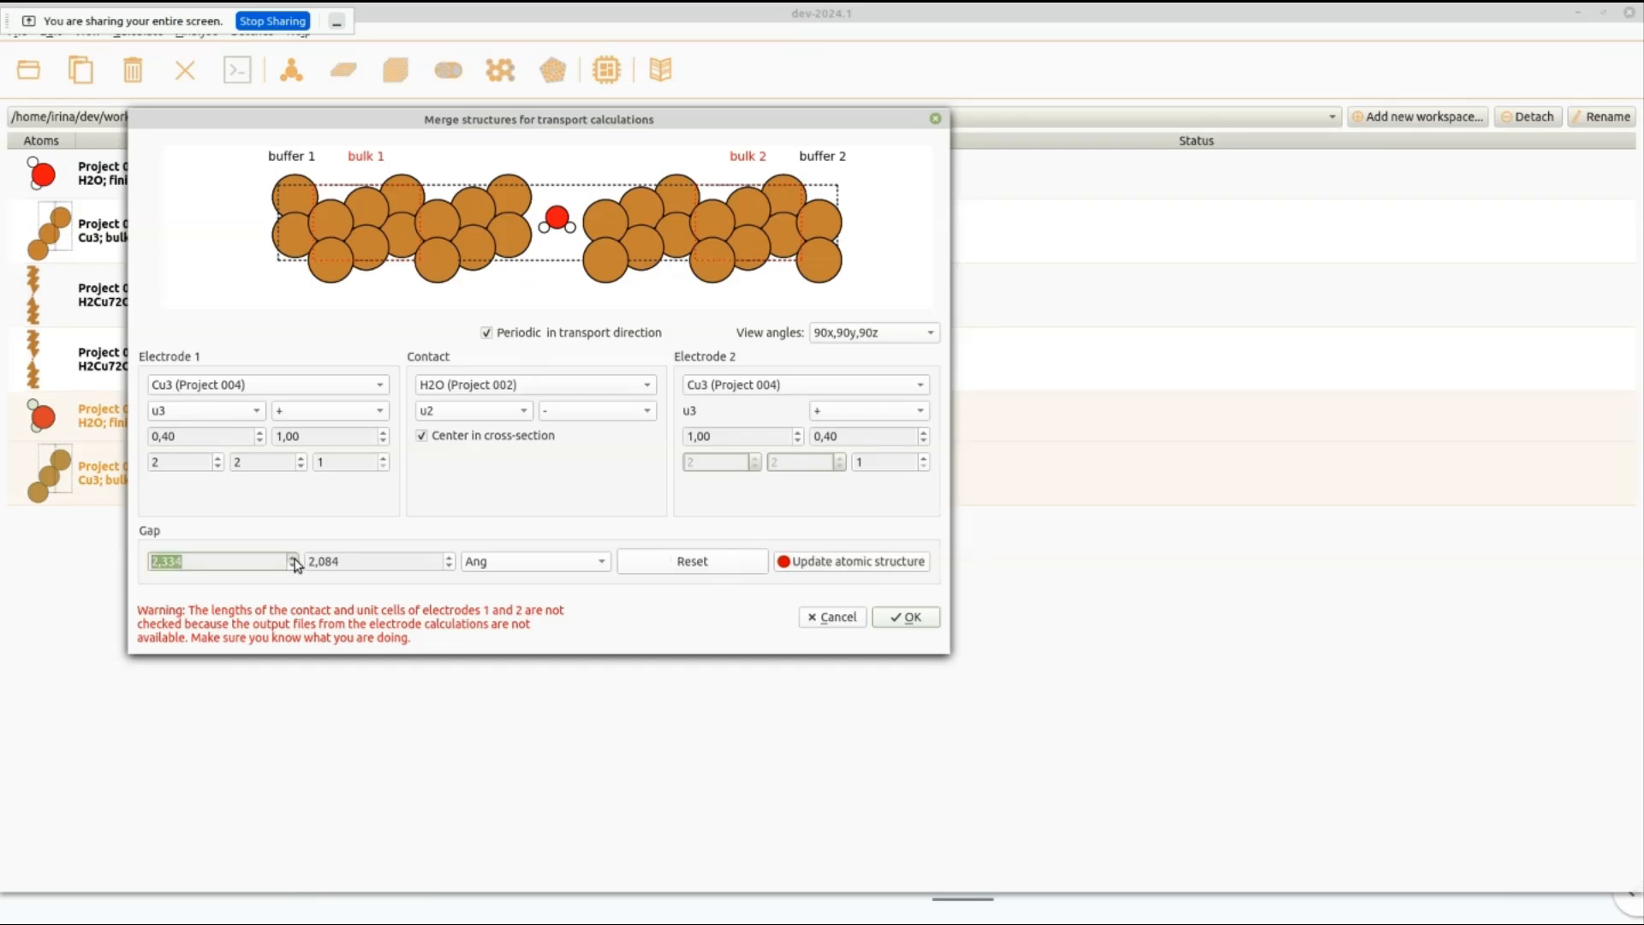
click(449, 557)
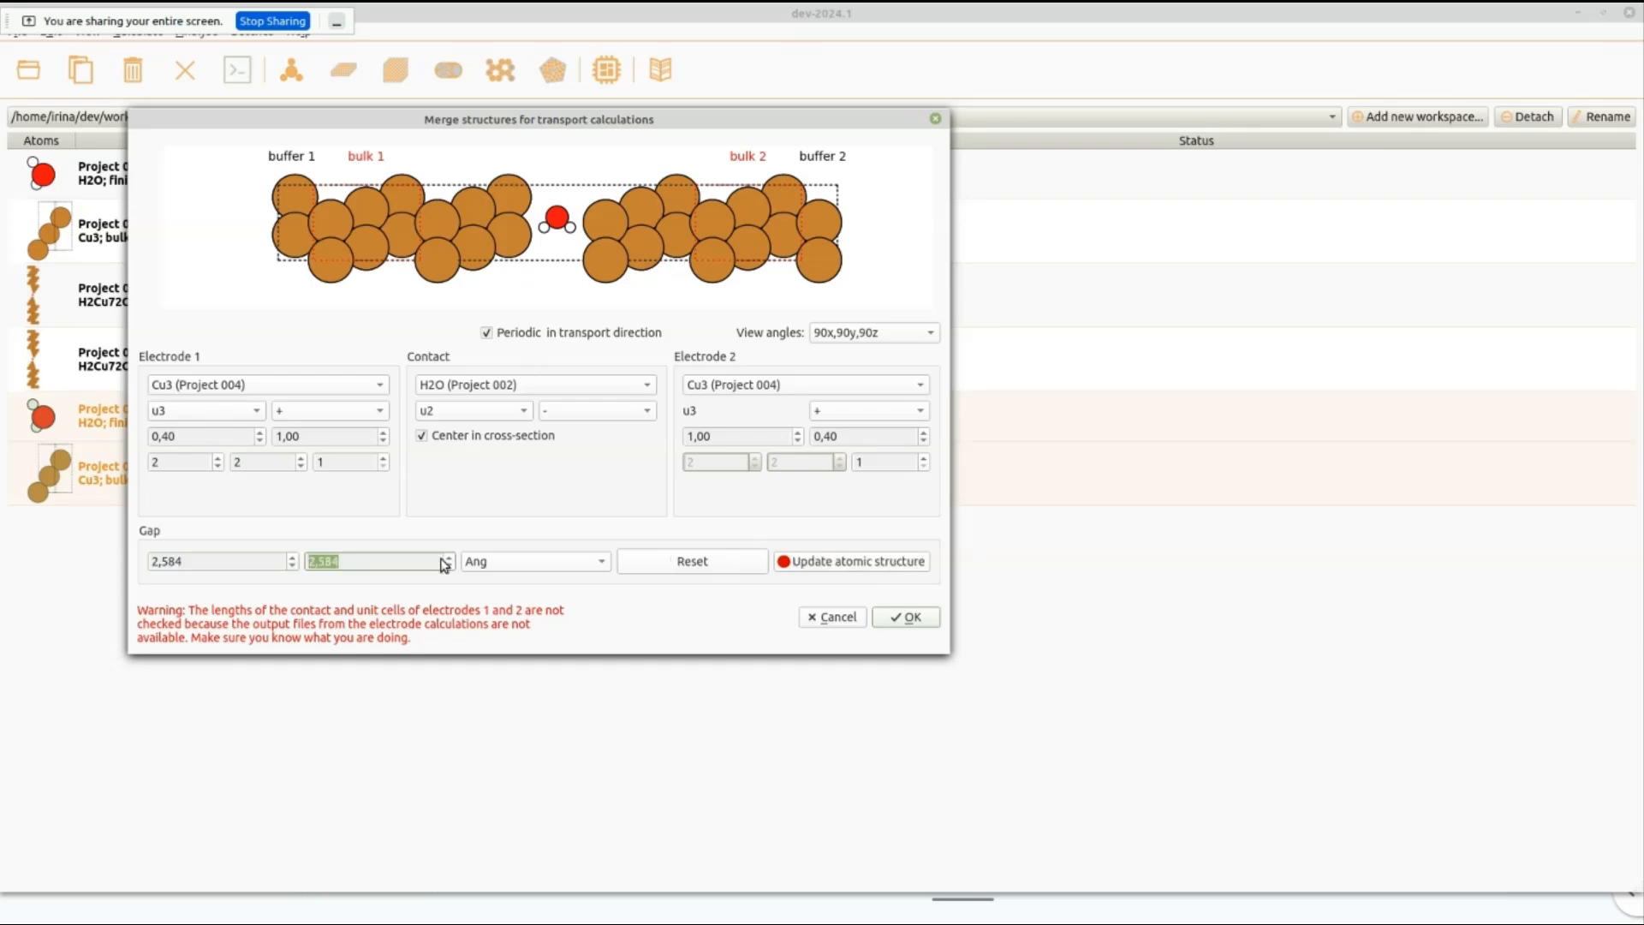
click(910, 617)
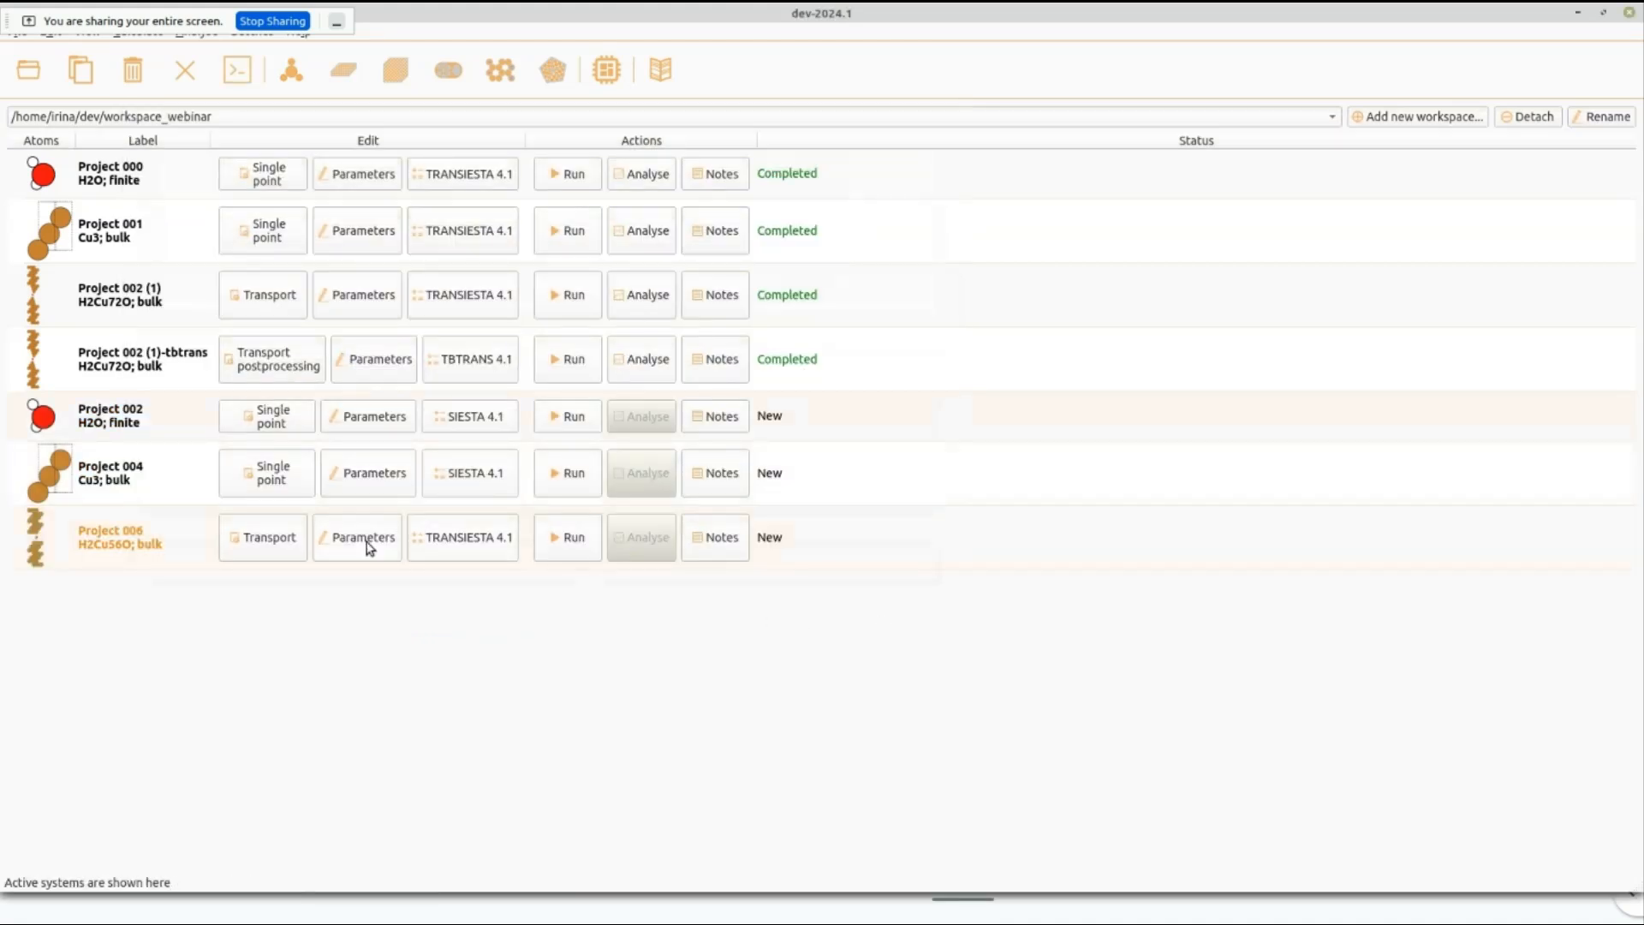
Try to run the Project 006 calculation with transiesta-netcdf-mpi on the local machine and close the run window.
click(583, 539)
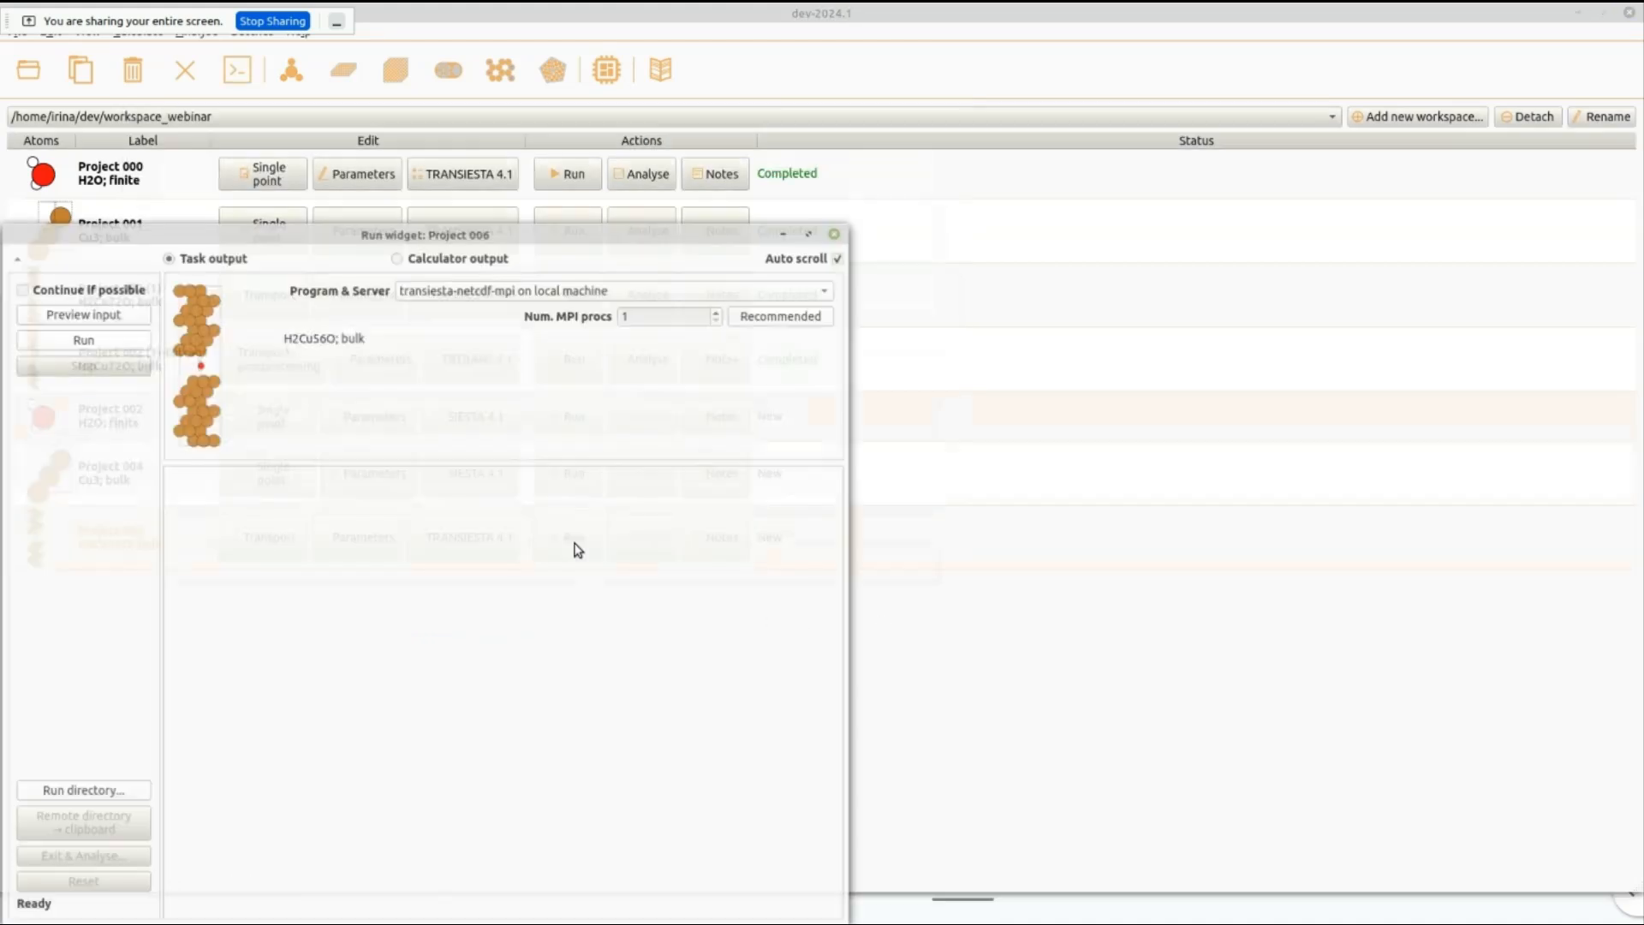
click(118, 340)
drag(482, 232, 910, 127)
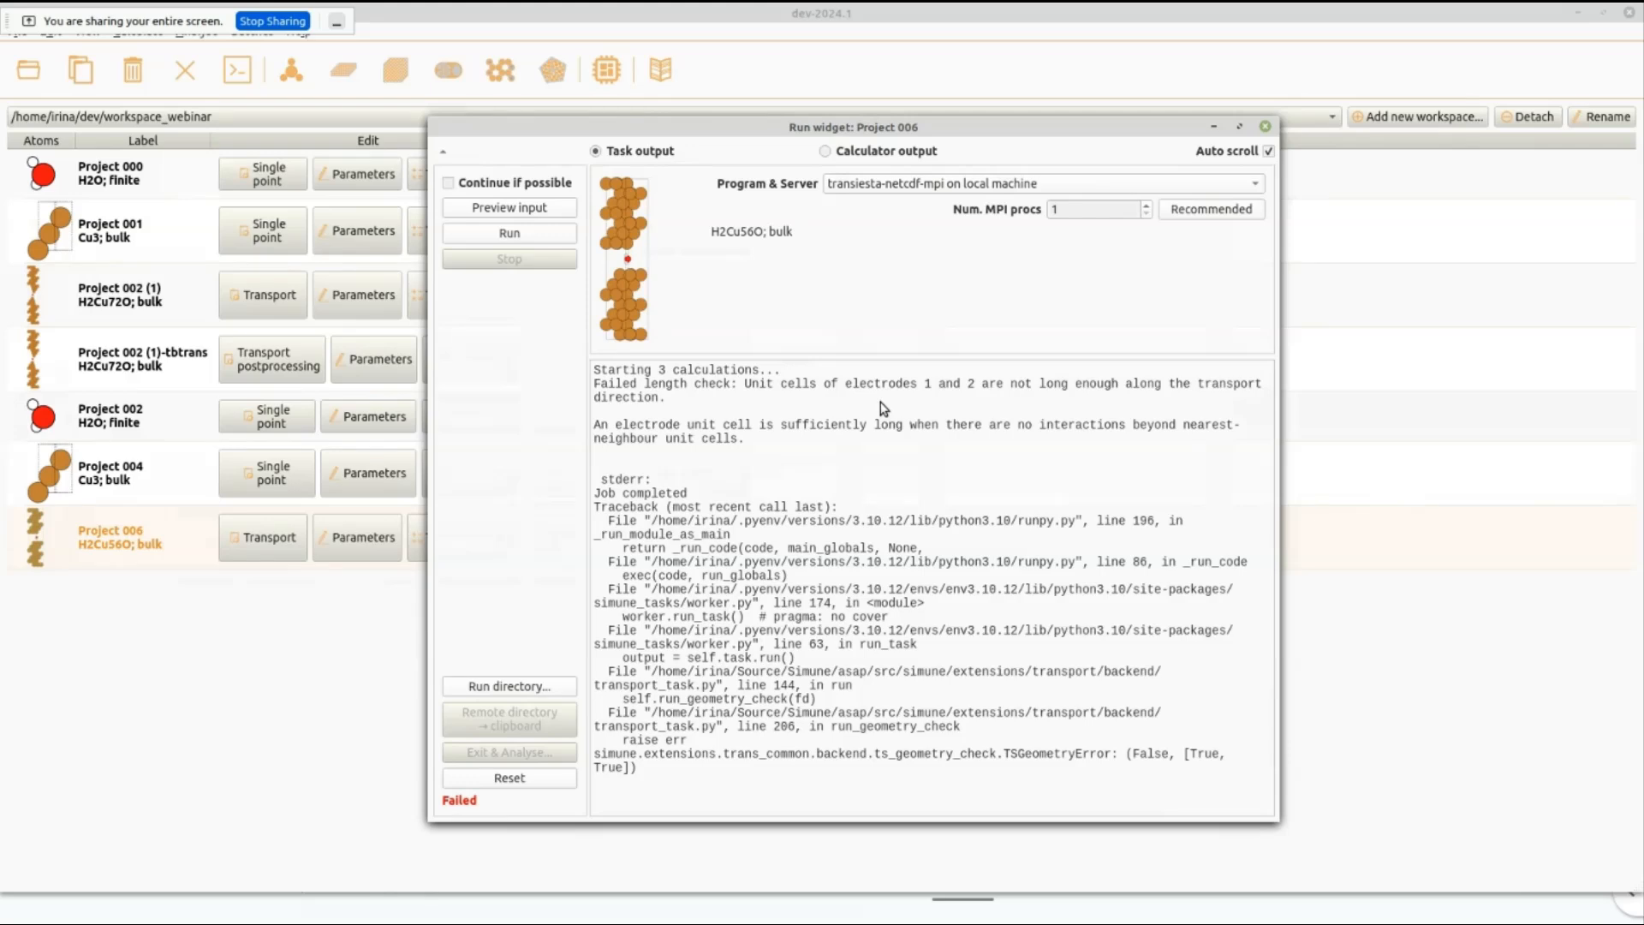
click(1265, 126)
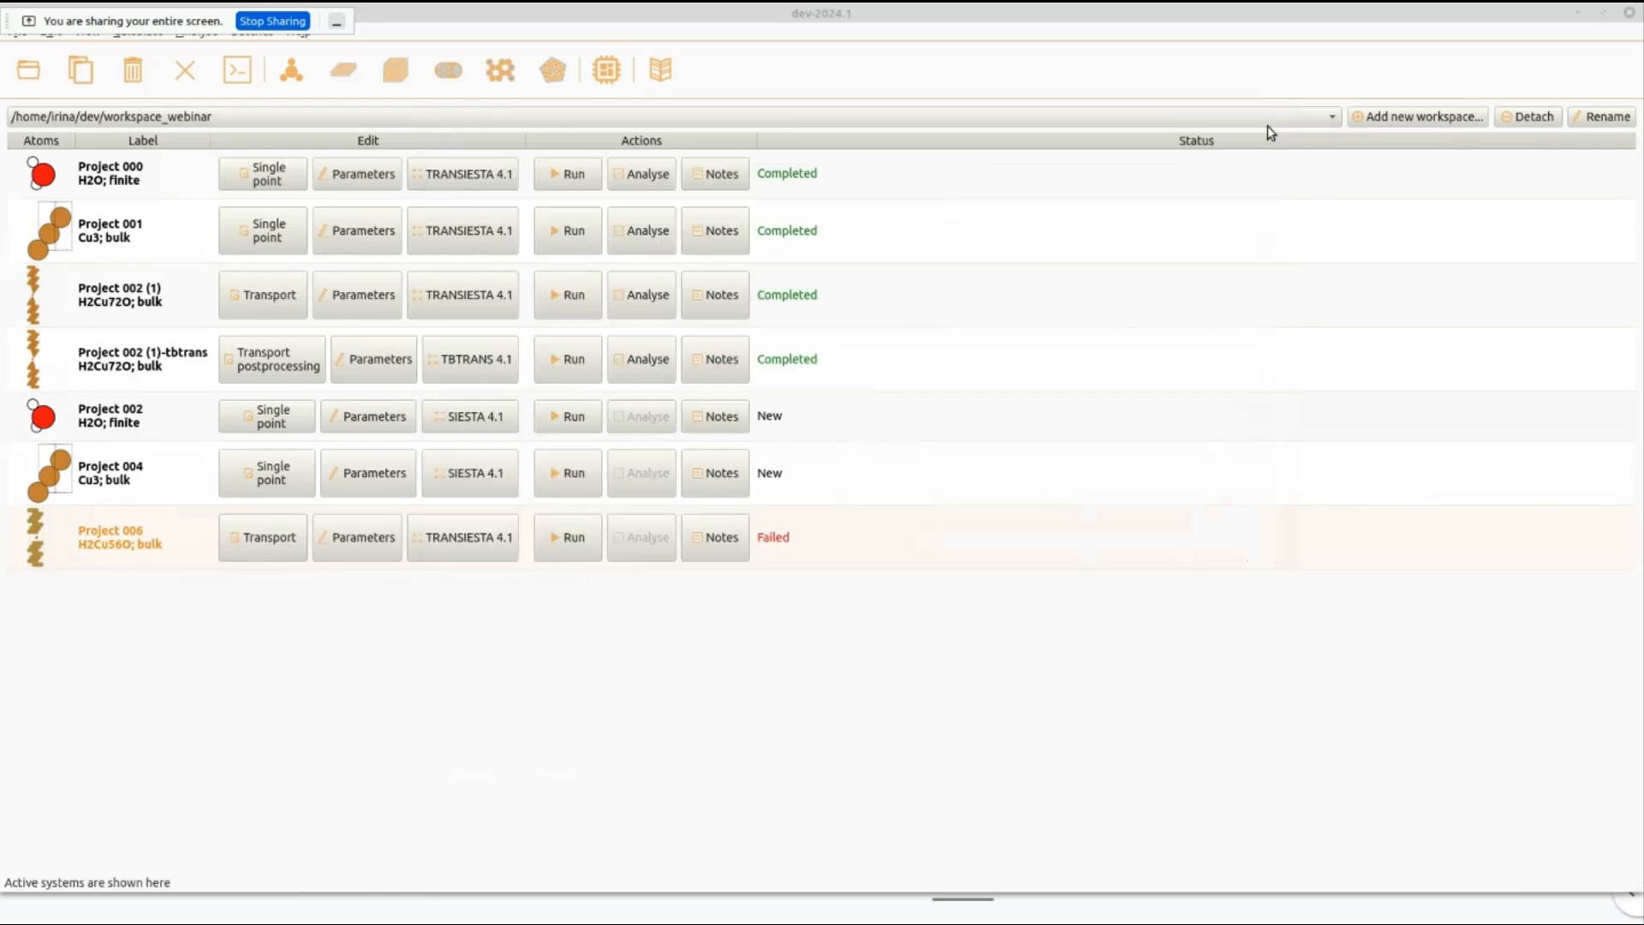
Rebuild Project 006 from scratch with a Bloch expansion of 2 along the third lattice vector for both electrodes and save the parameters.
click(368, 539)
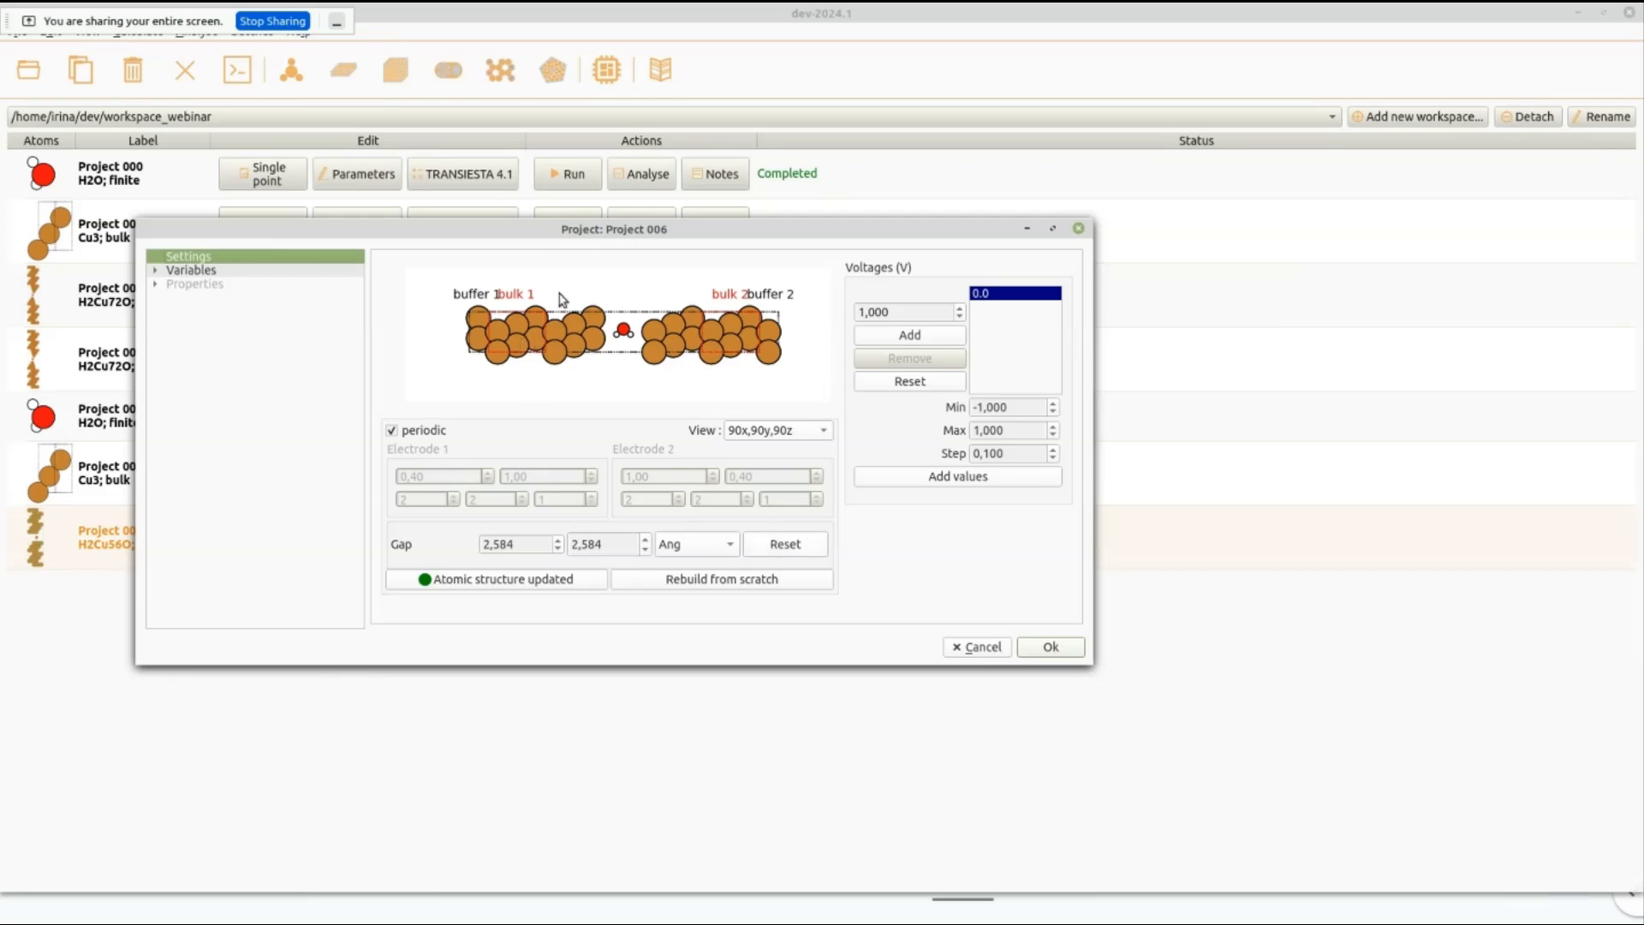
drag(499, 226, 888, 137)
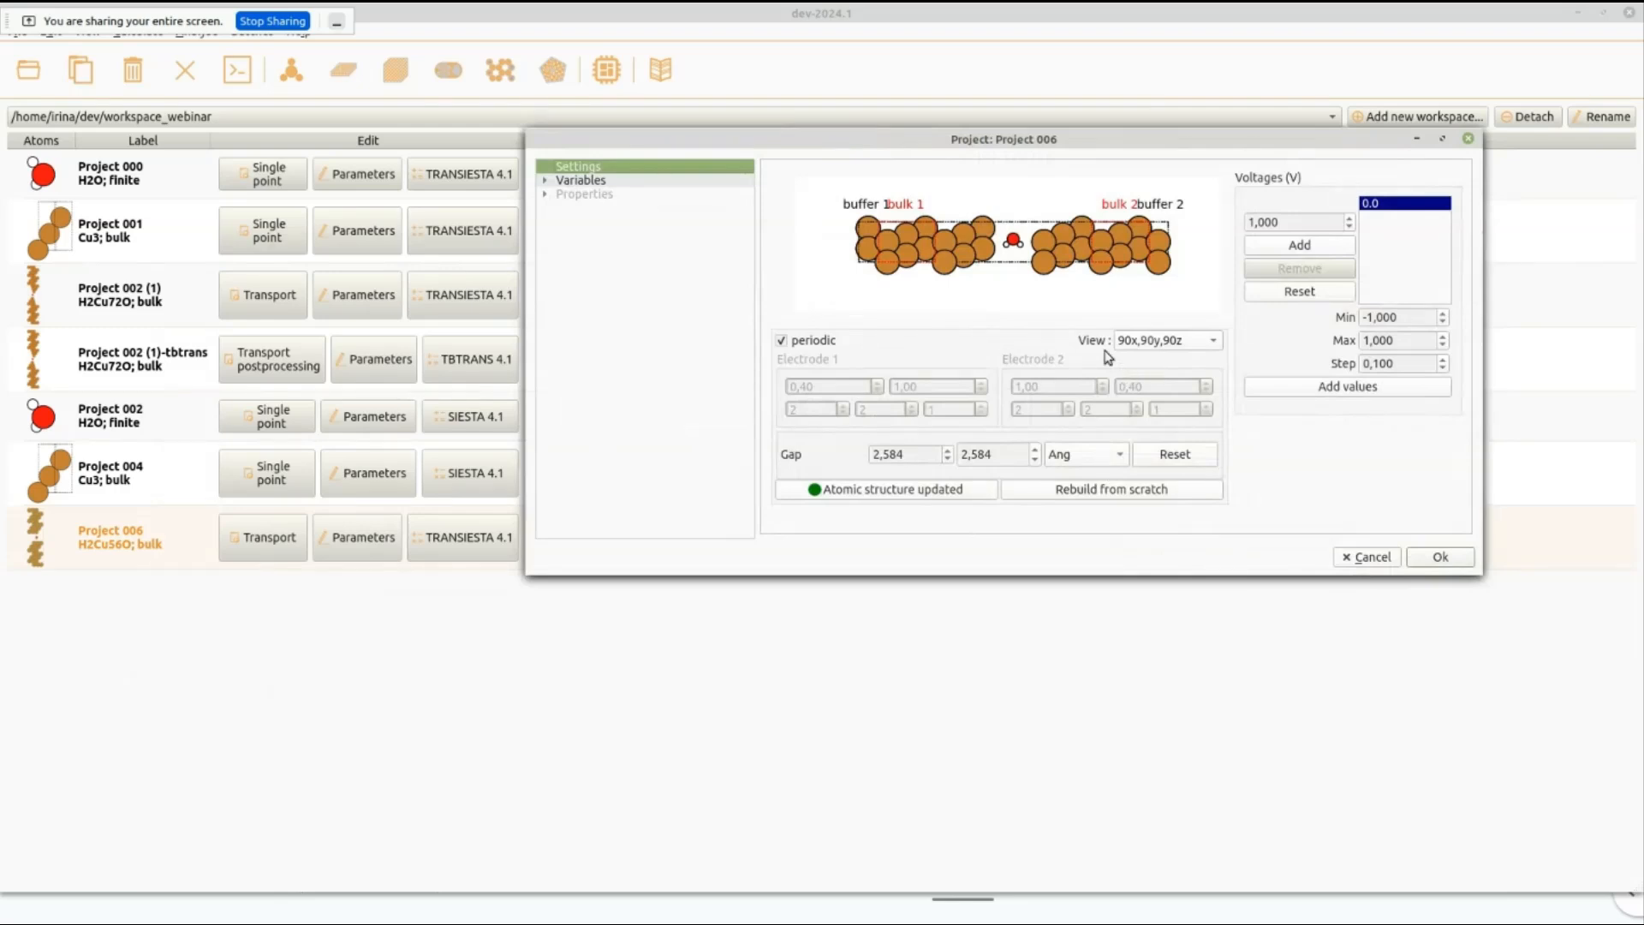
click(1039, 494)
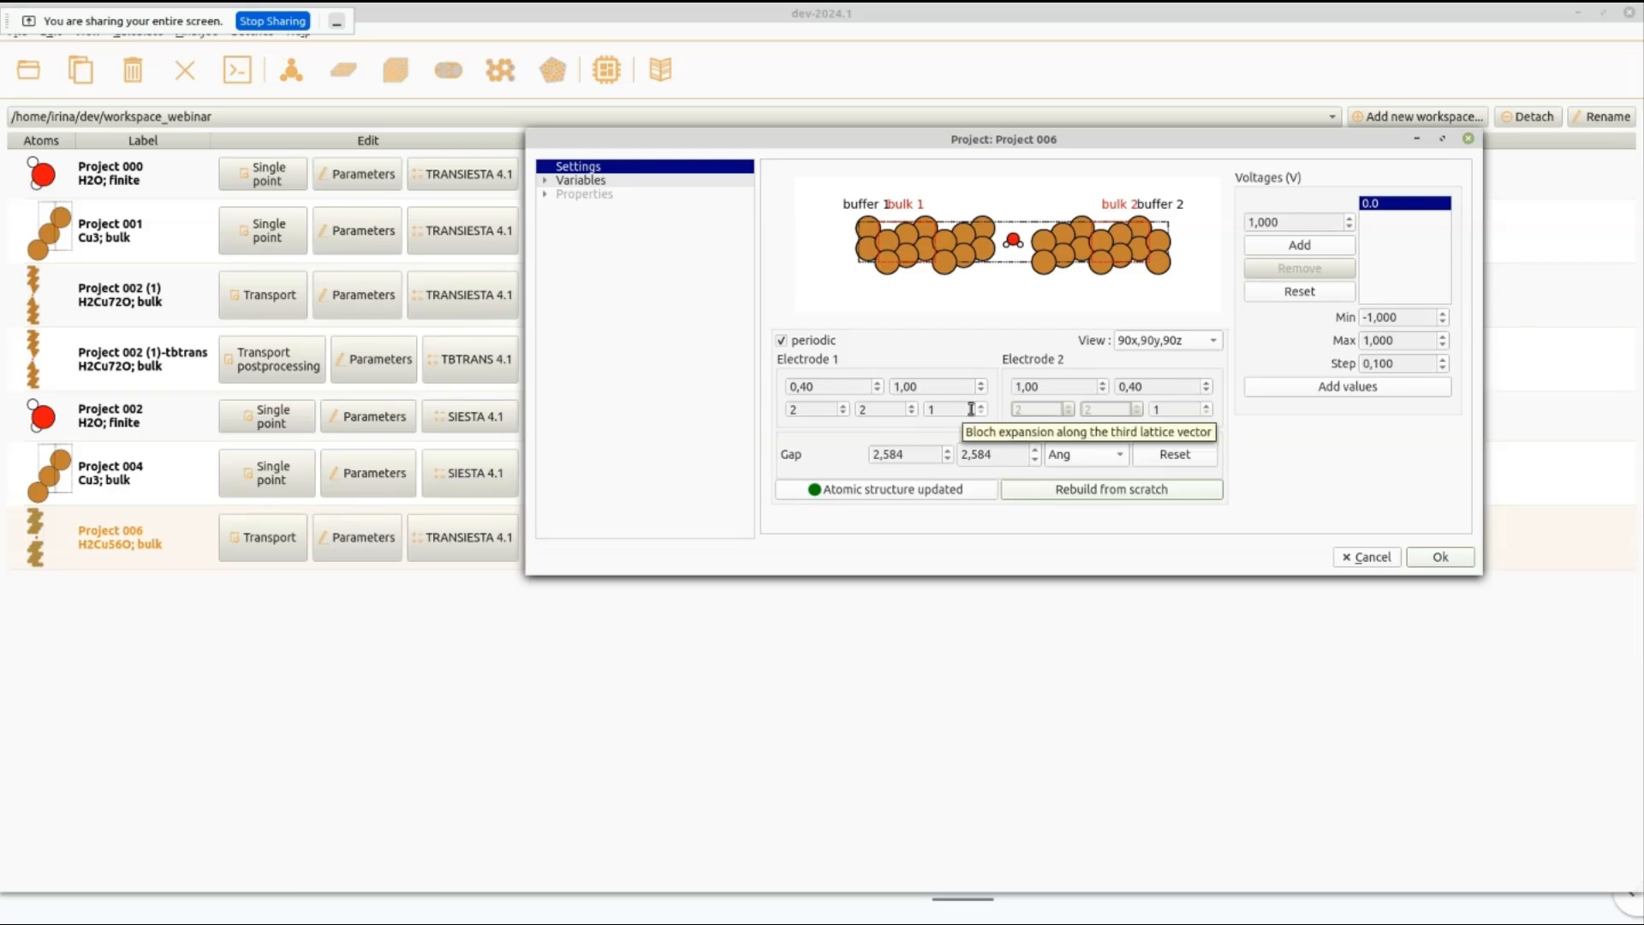
click(981, 405)
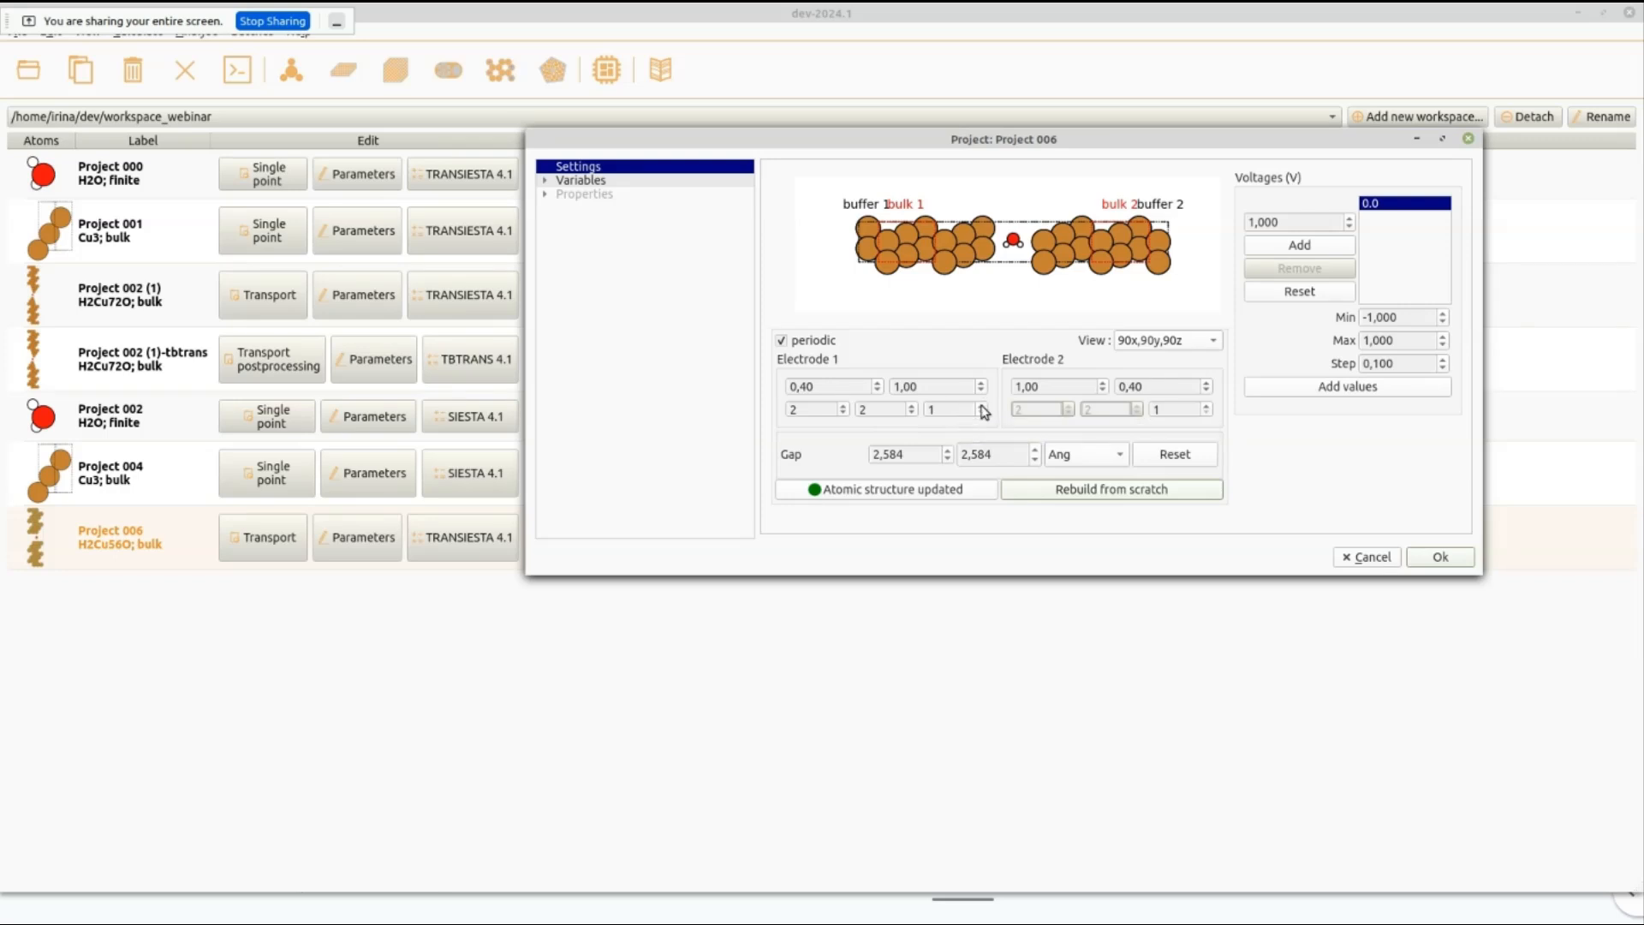
click(1209, 406)
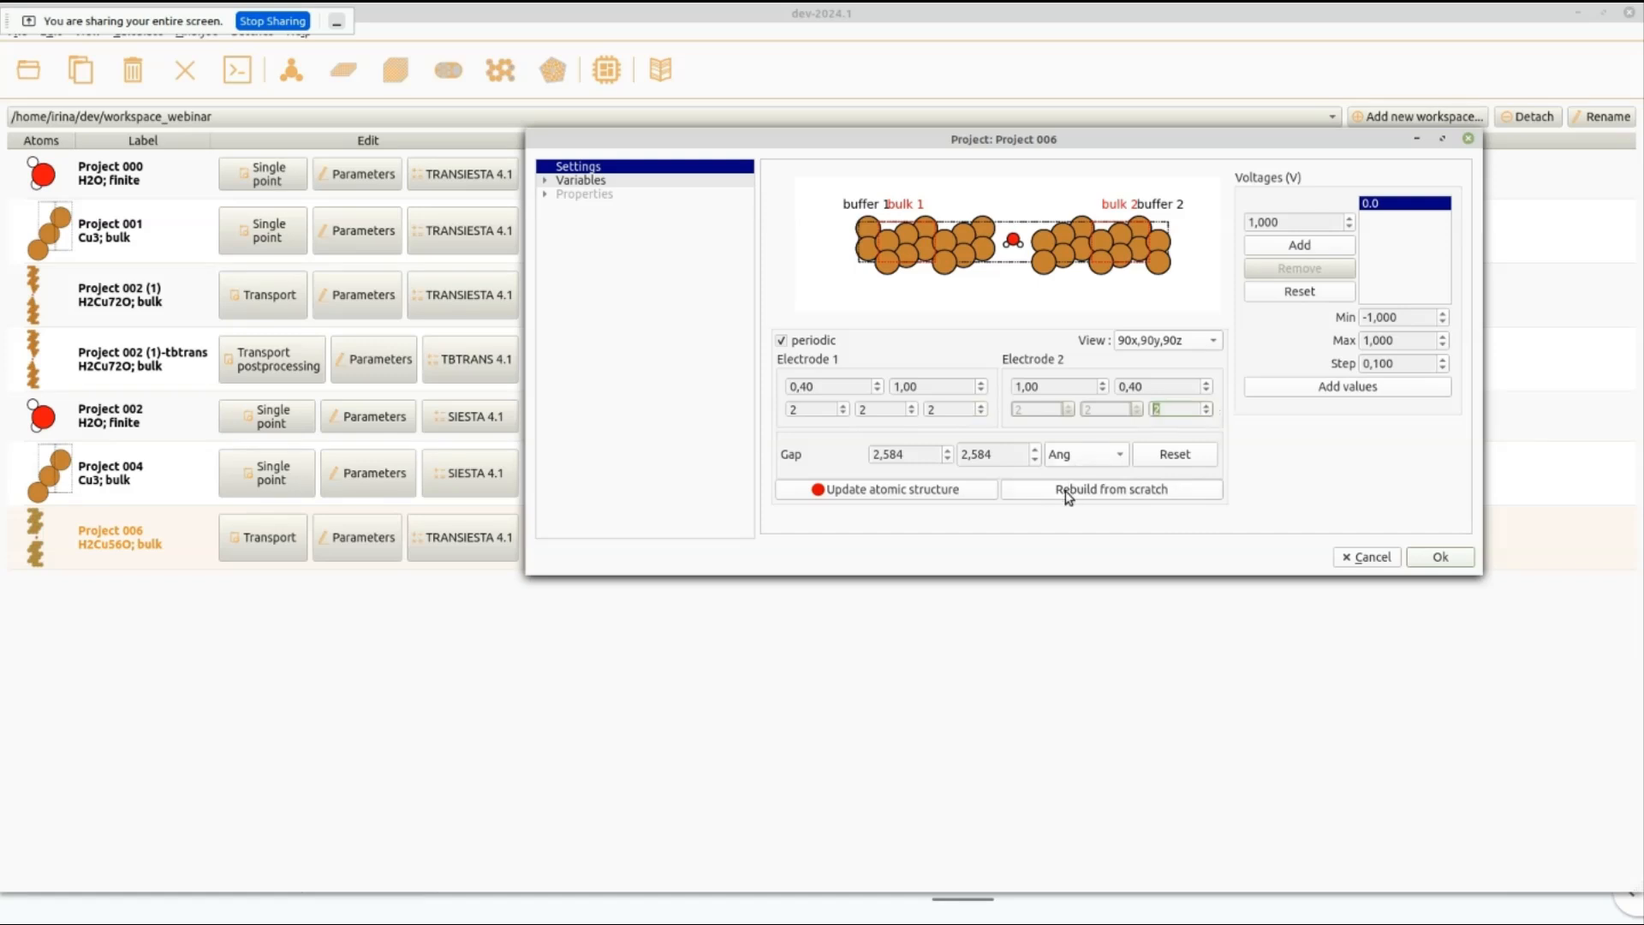
click(871, 493)
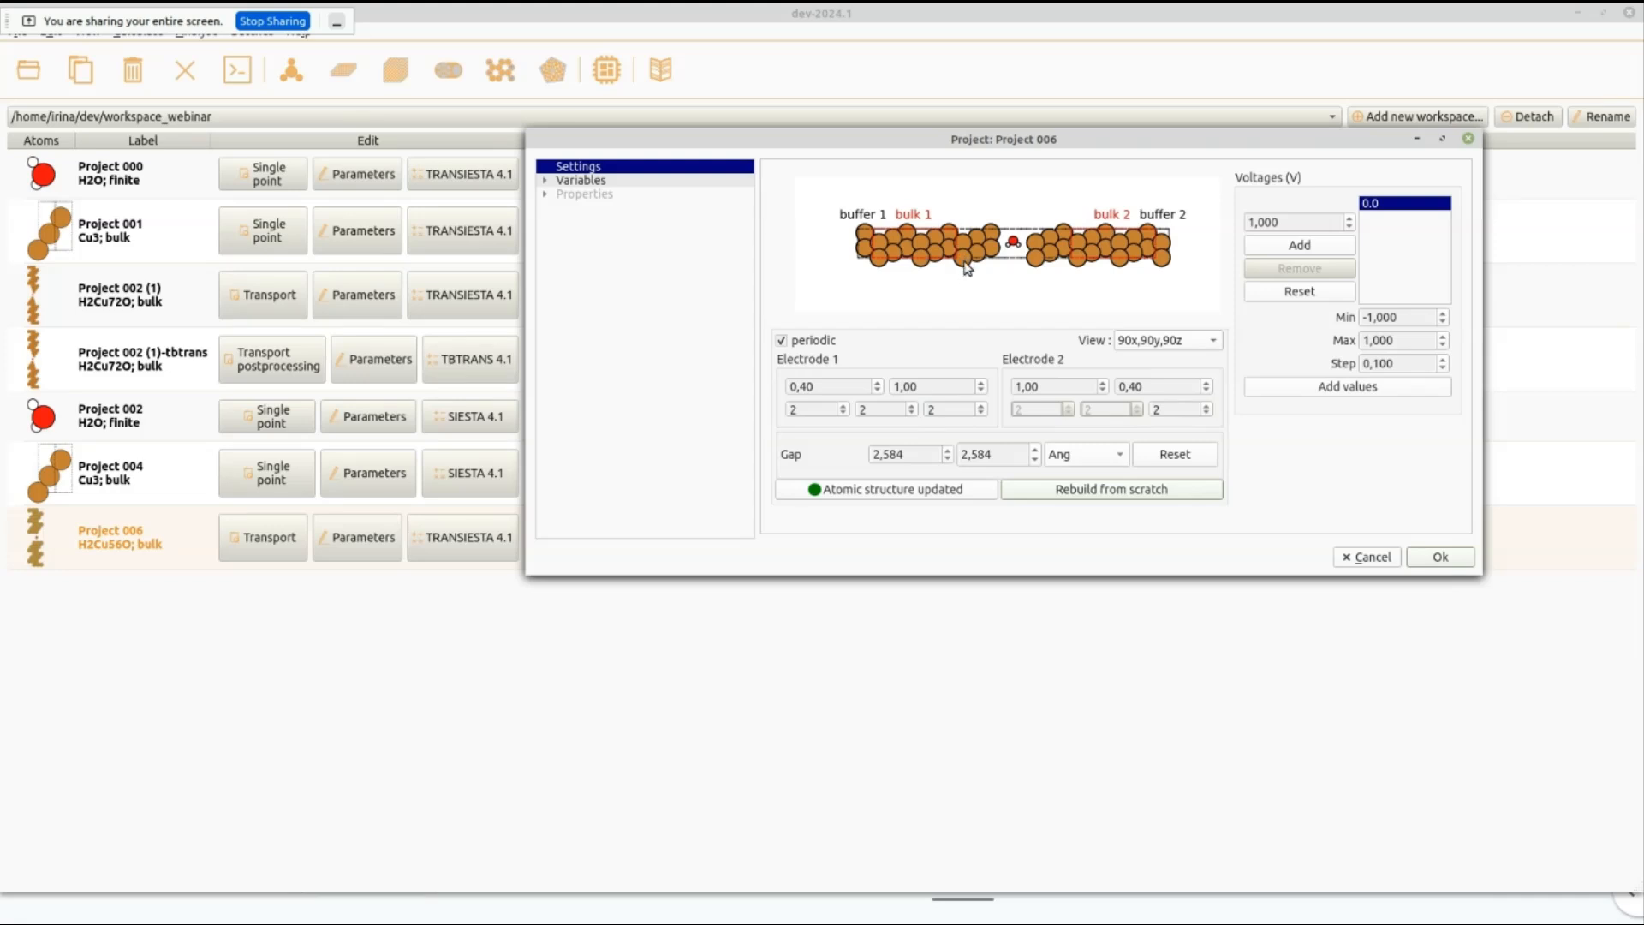
drag(950, 142, 548, 171)
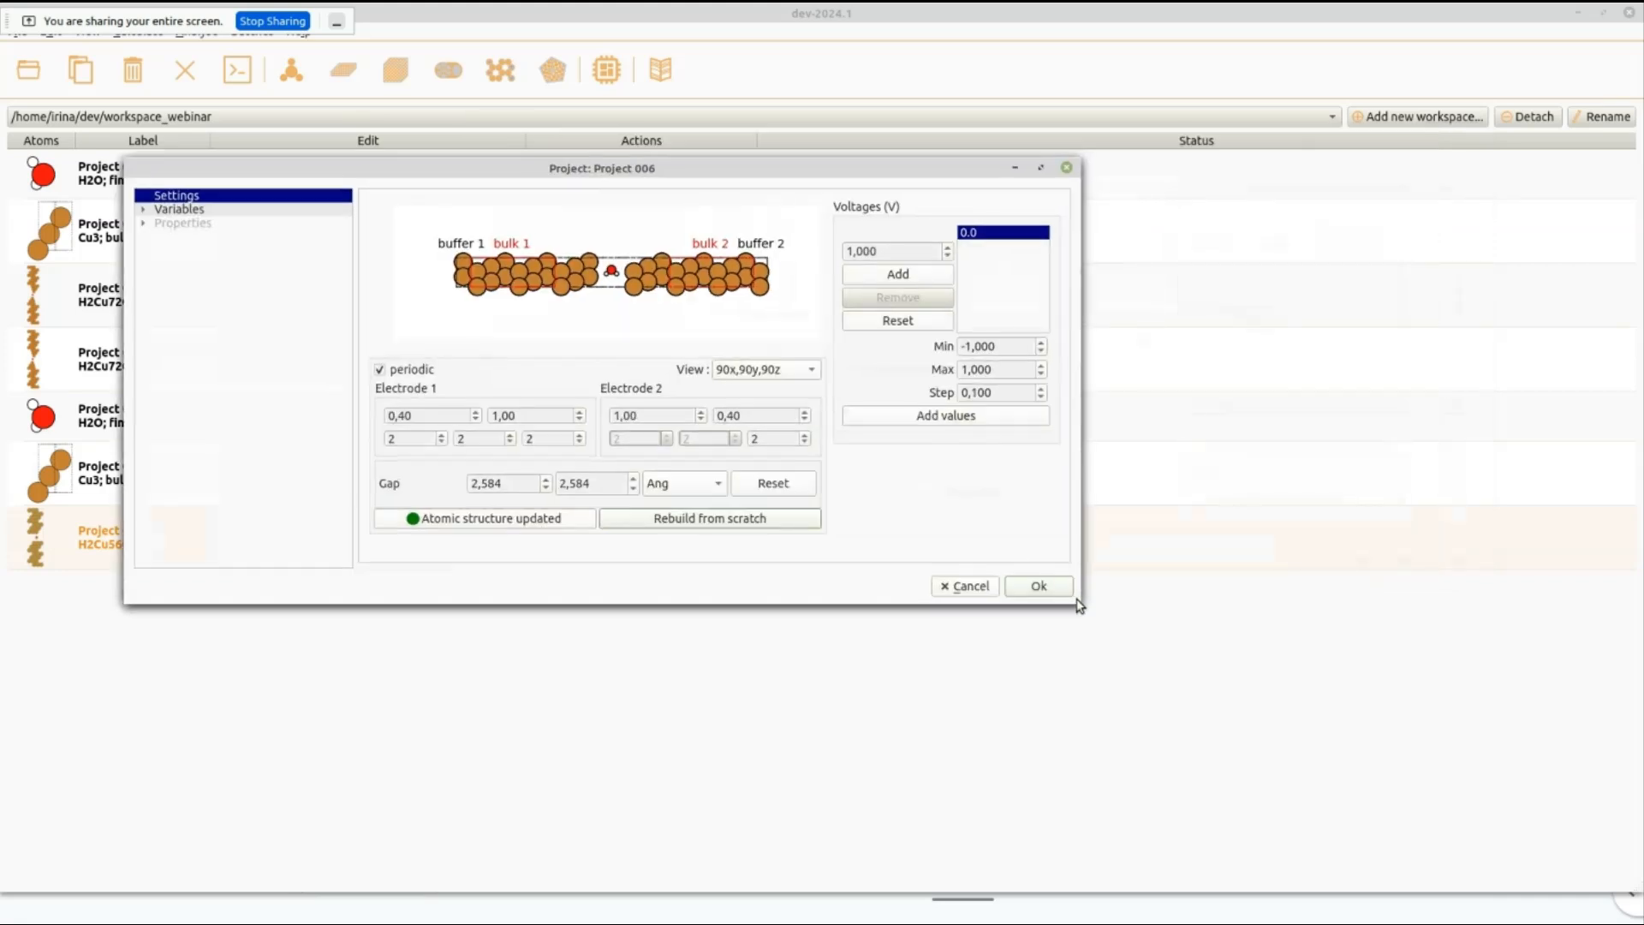
drag(1078, 604, 1308, 676)
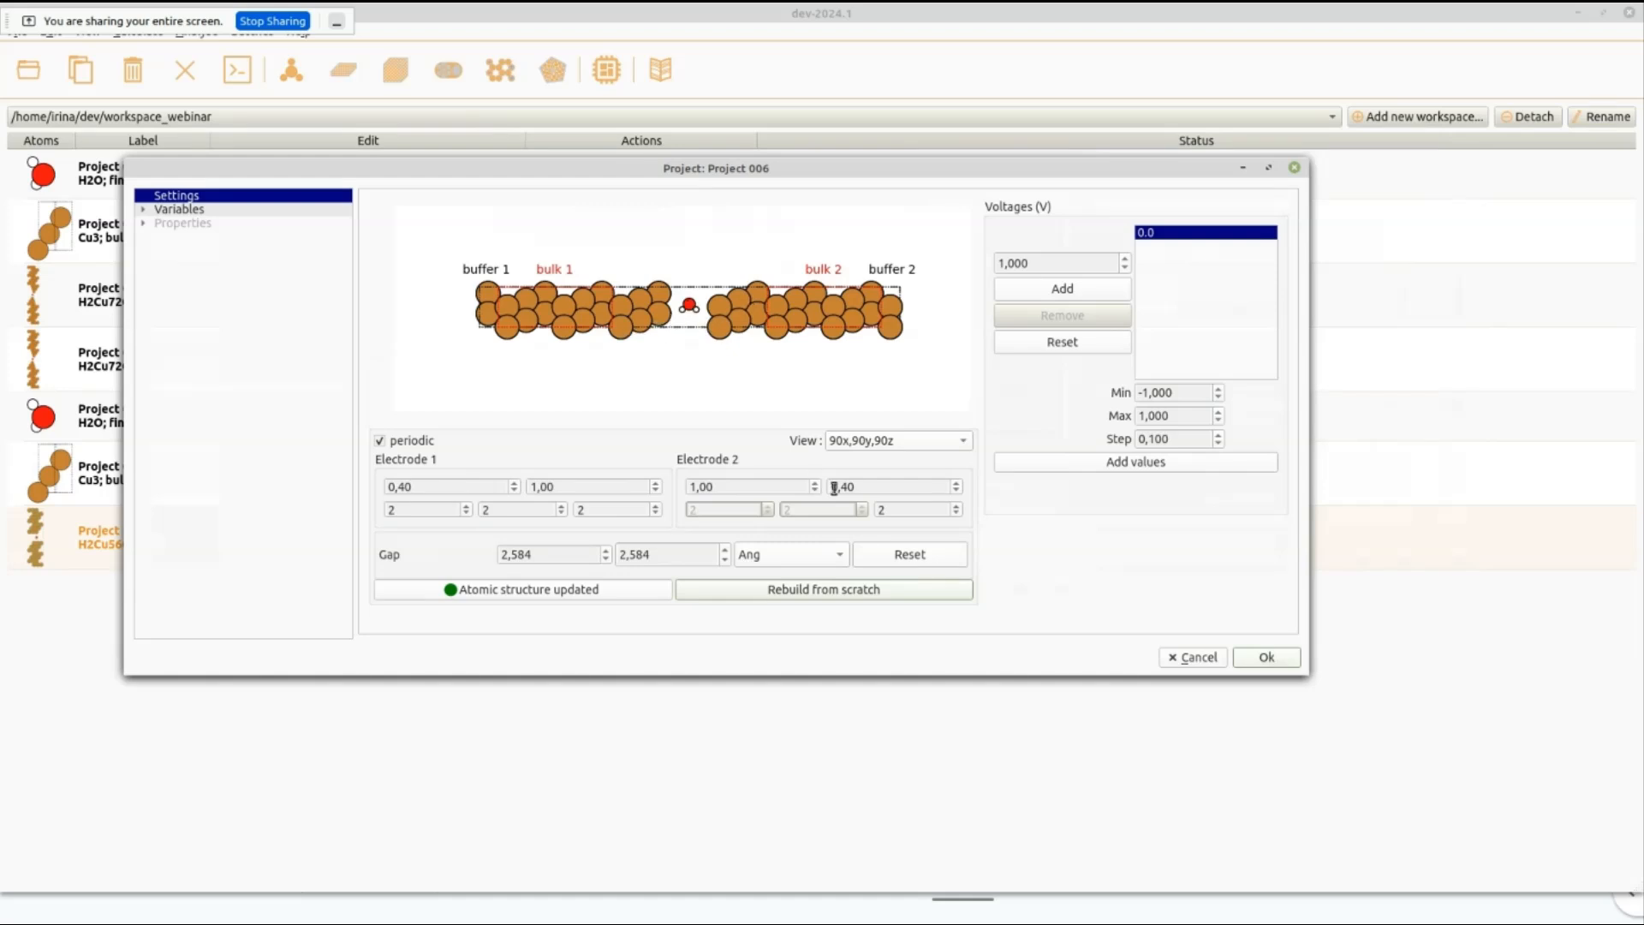
click(1267, 658)
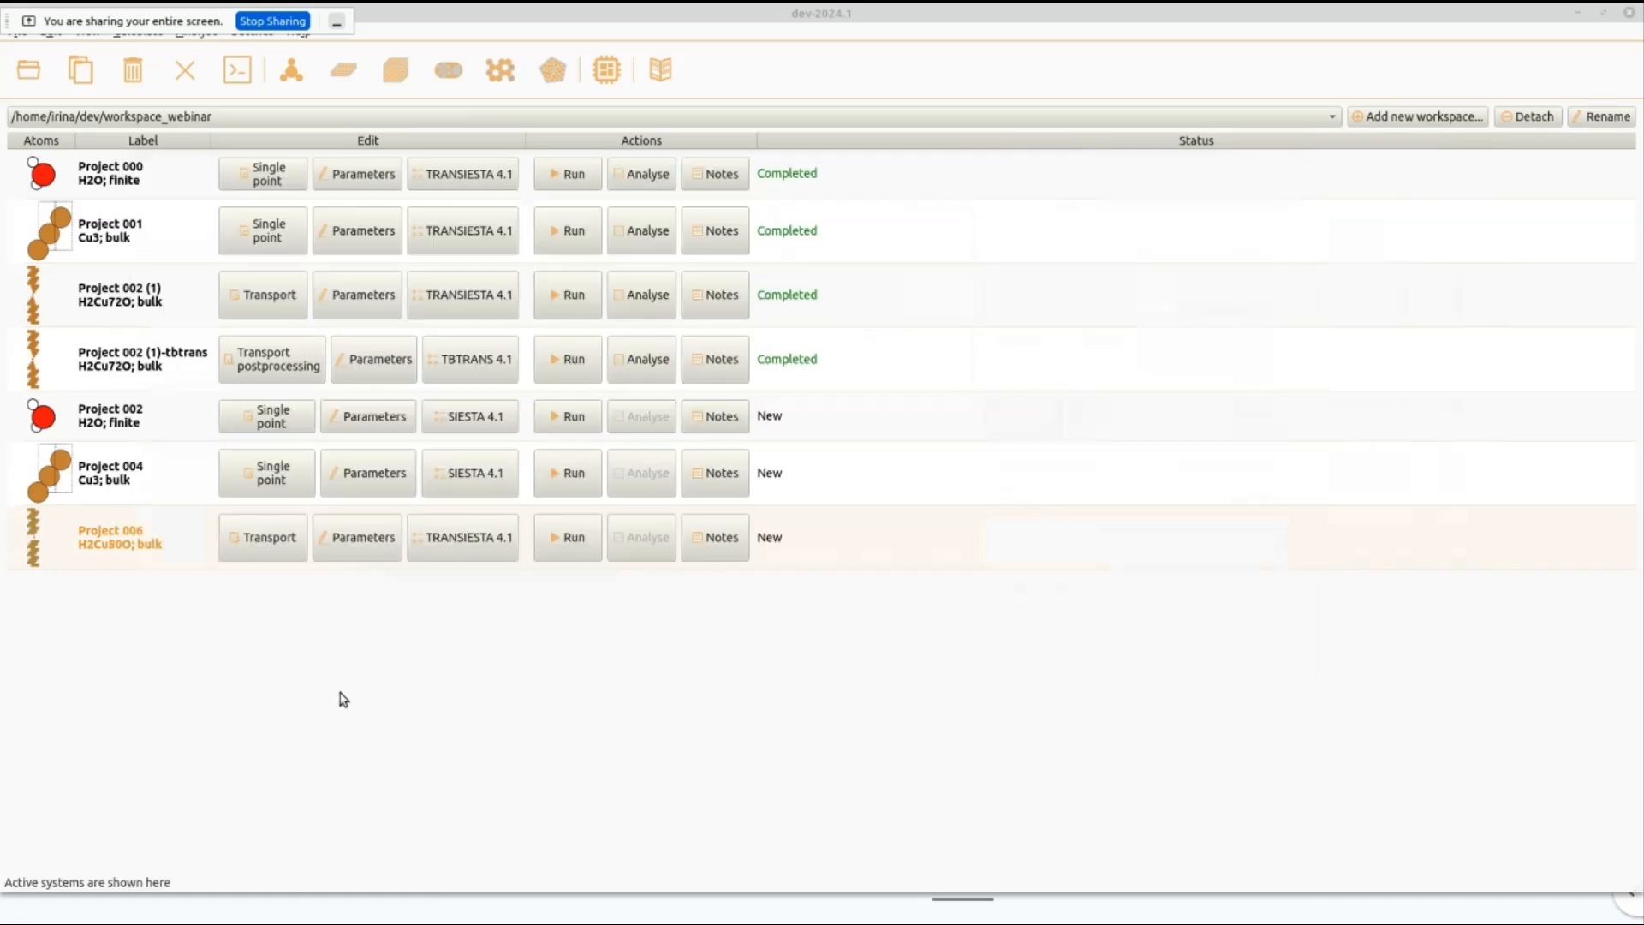
Open the Project 006 atomic structure for editing, full screen, with the junction seen from the side.
click(33, 561)
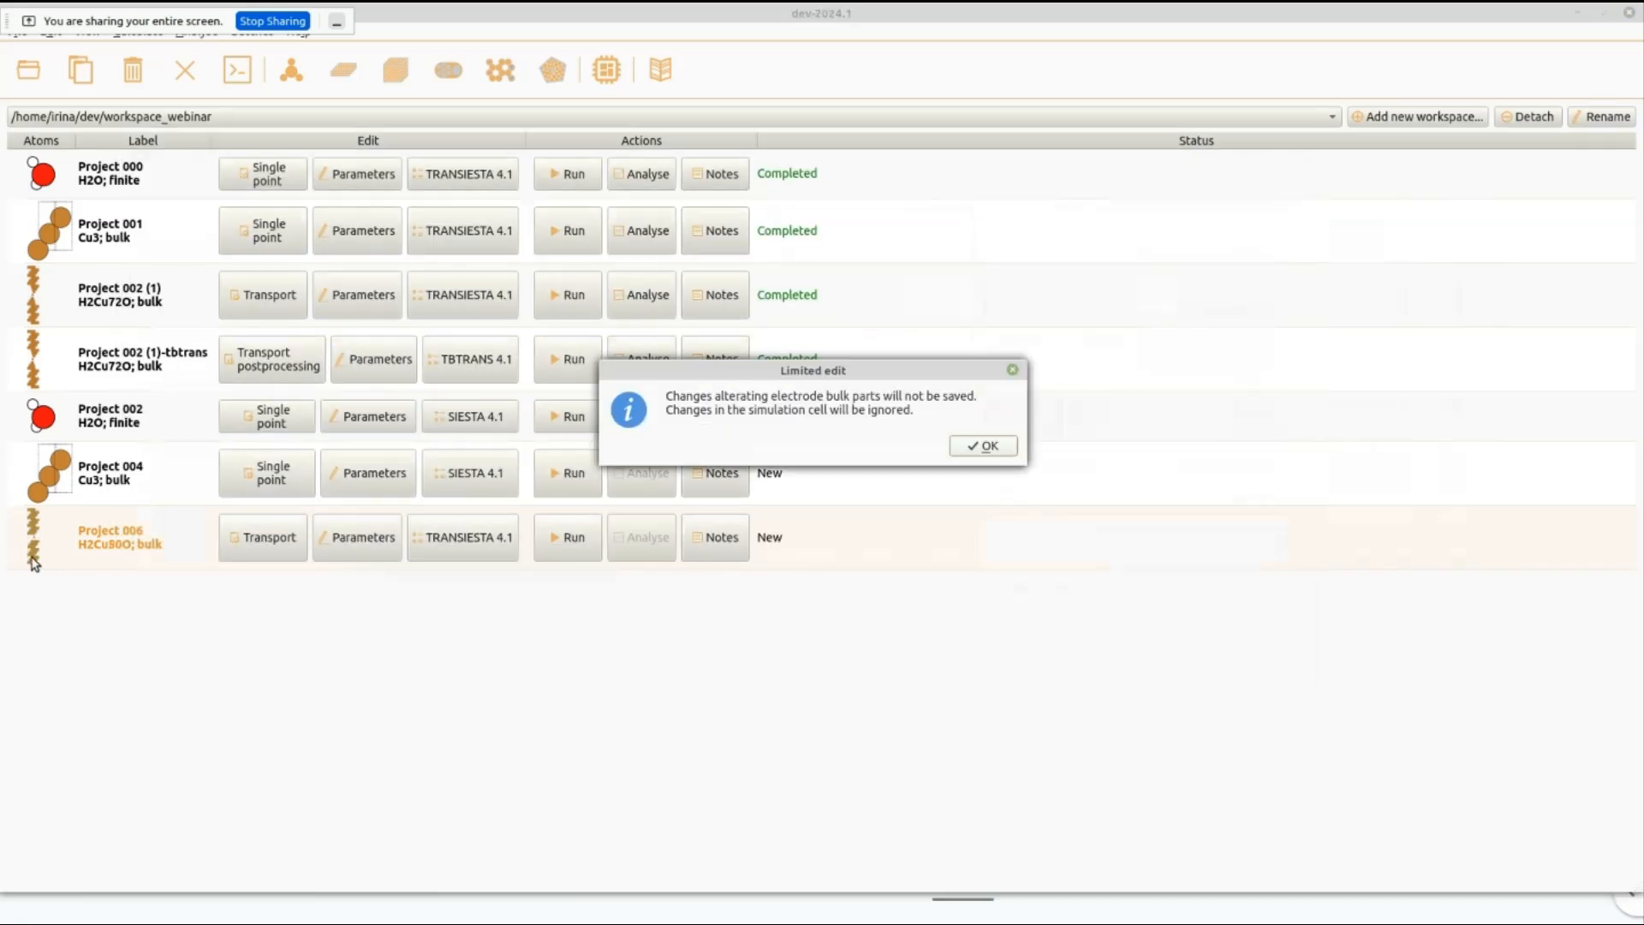
click(1011, 371)
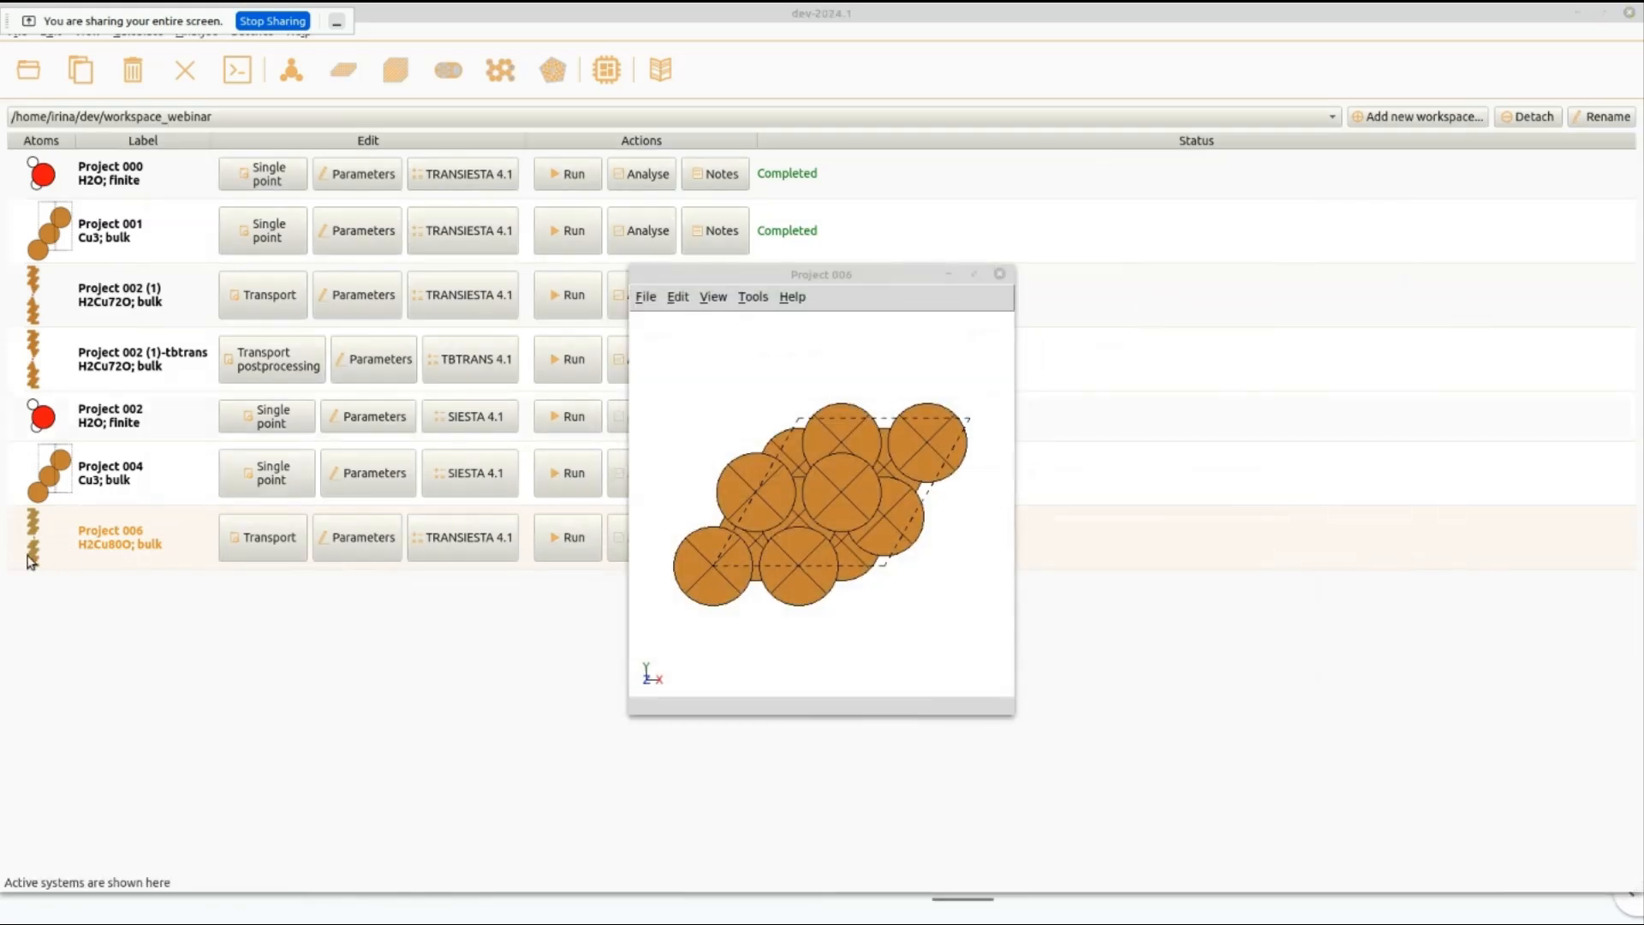
drag(920, 502, 831, 490)
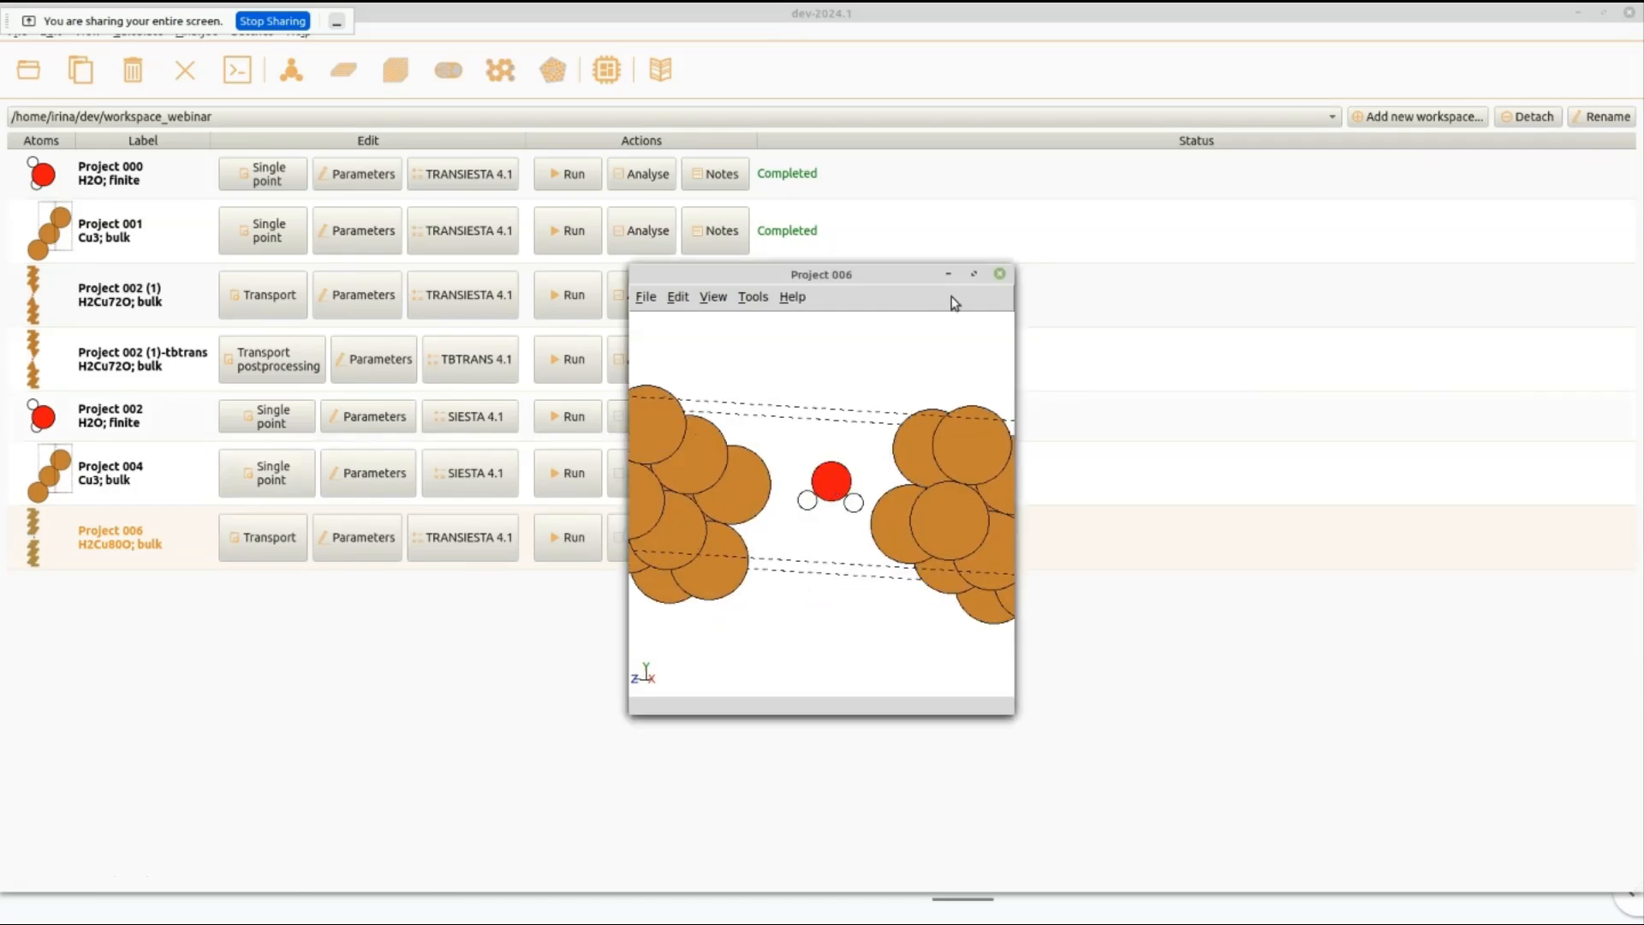
click(973, 274)
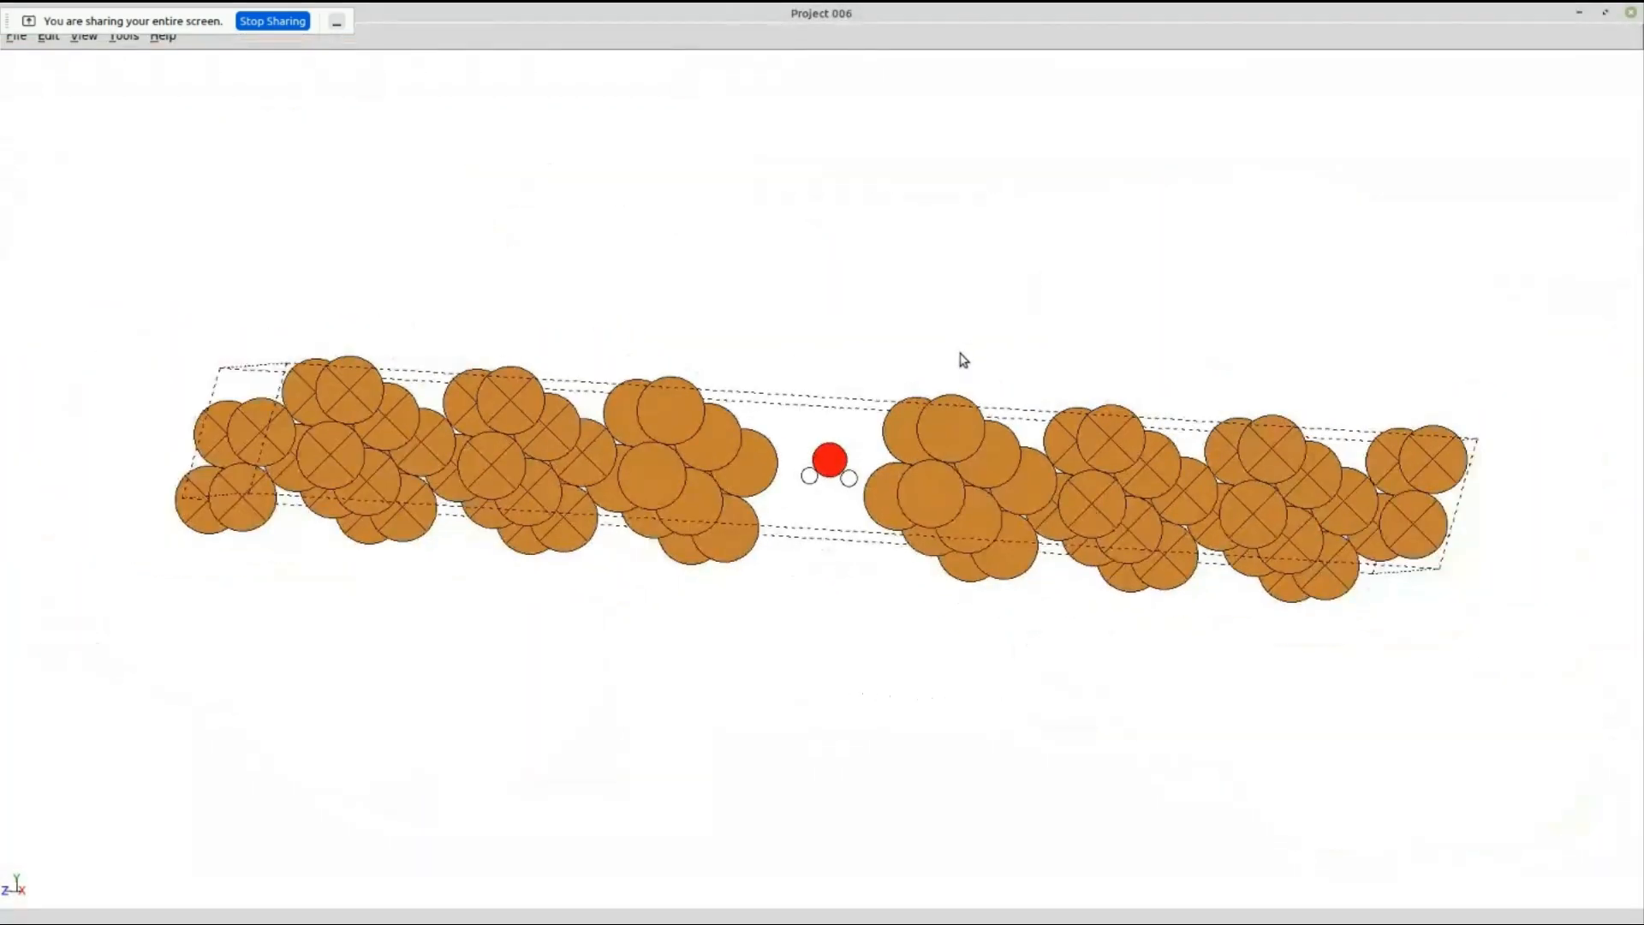
drag(1044, 421, 956, 550)
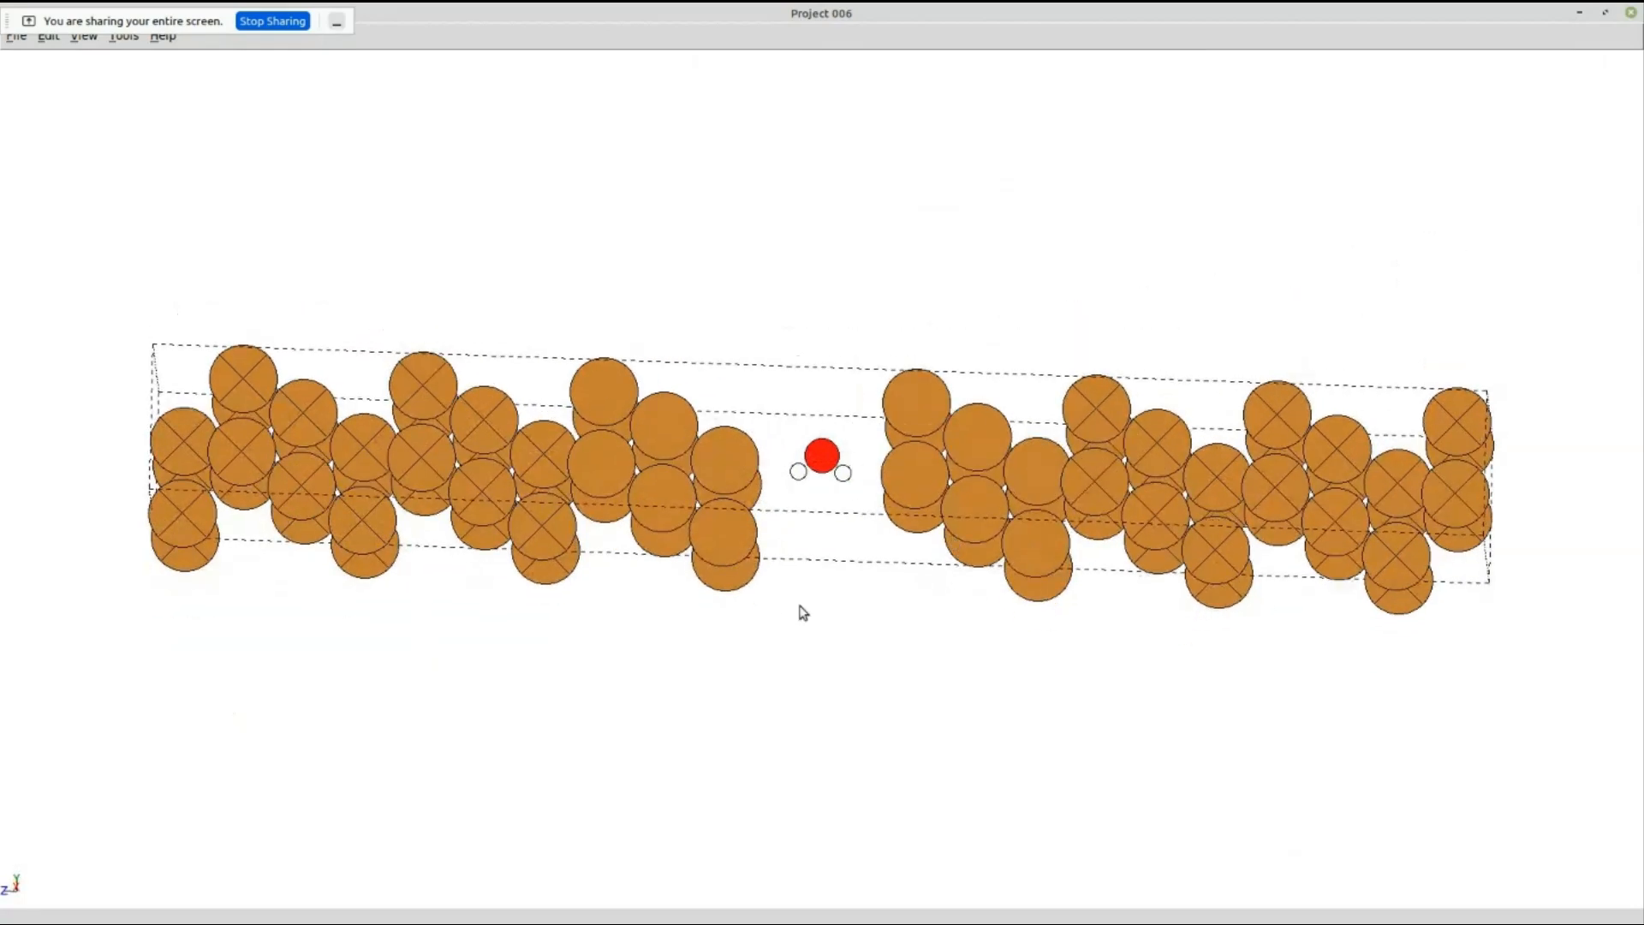
Delete three copper atoms from the inner end of the left electrode, facing the H2O molecule.
click(733, 552)
key(Delete)
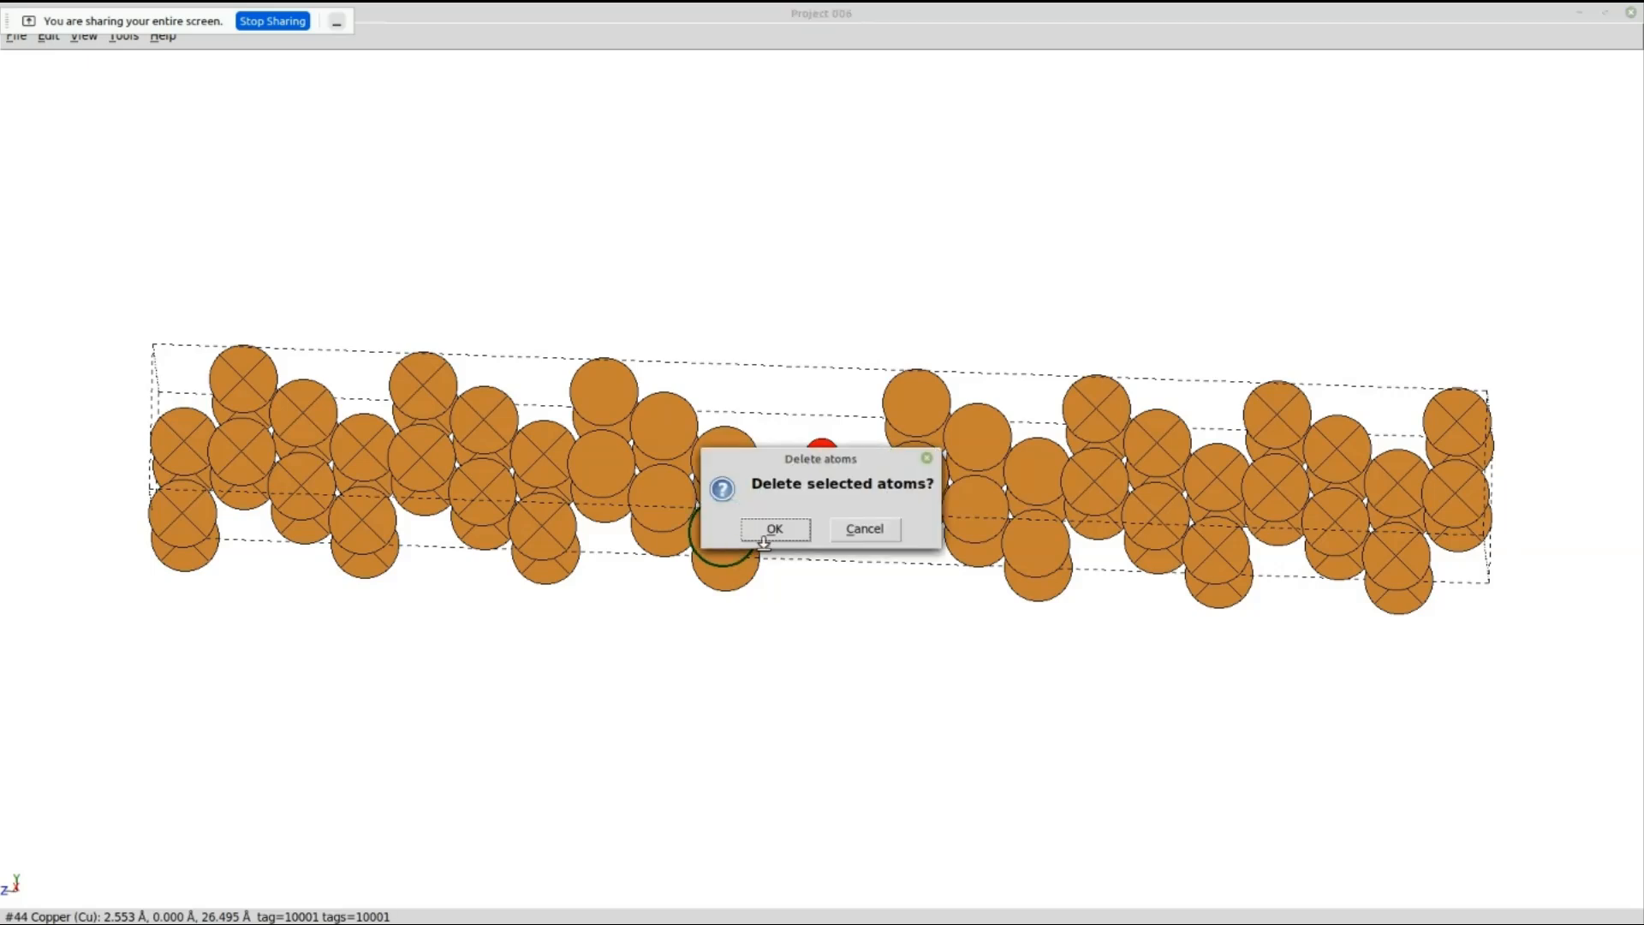
click(774, 529)
click(739, 578)
key(Delete)
click(775, 528)
drag(775, 528, 621, 452)
click(758, 533)
key(Delete)
click(762, 524)
Delete three copper atoms from the inner end of the right electrode, facing the H2O molecule.
drag(803, 511, 911, 404)
click(902, 392)
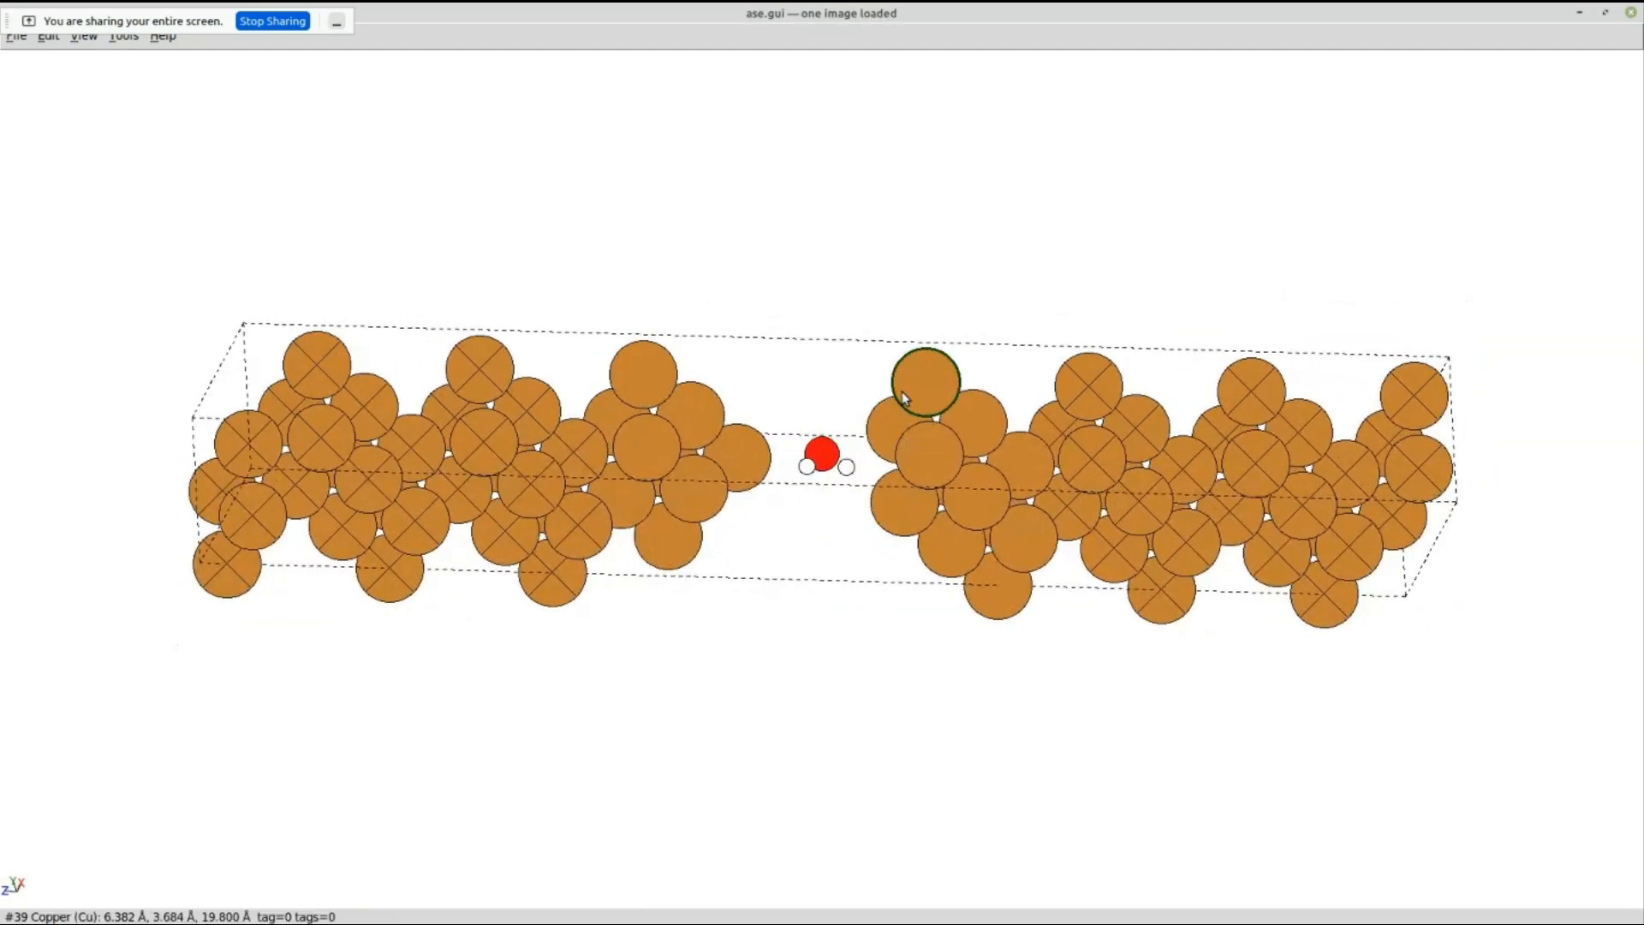
key(BackSpace)
key(Return)
click(888, 424)
key(BackSpace)
key(Return)
click(902, 505)
key(BackSpace)
key(Return)
Shift and rotate the H2O molecule in the gap until its hydrogens point up, and save the edited structure.
drag(936, 501, 866, 500)
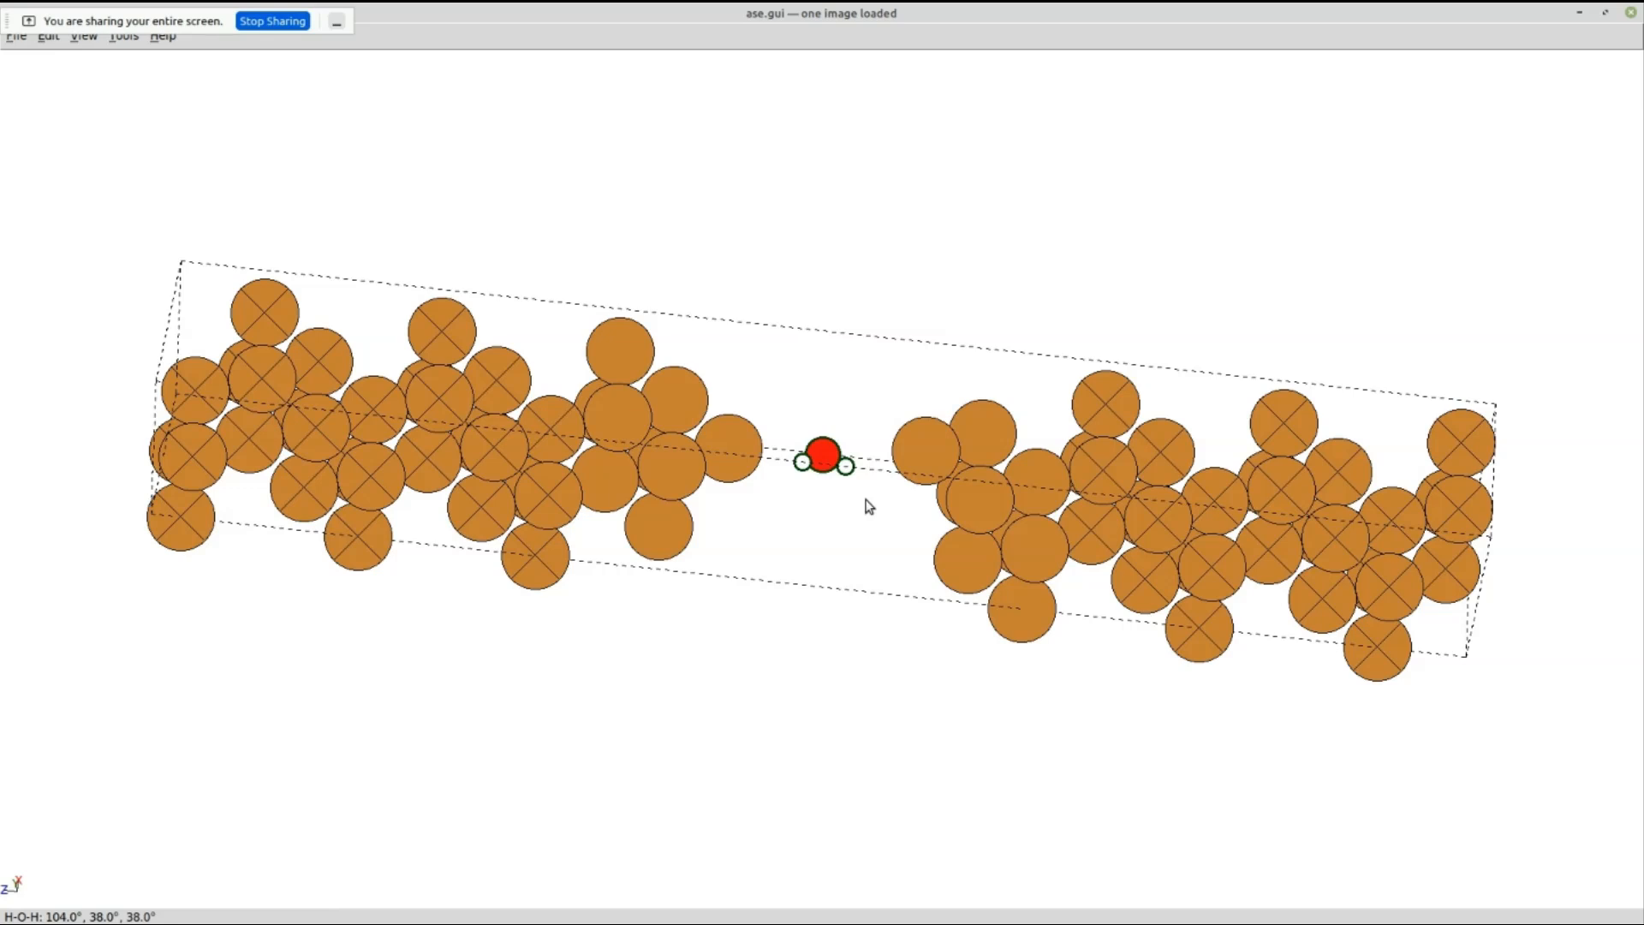
key(ctrl+m)
key(Right)
key(Up)
key(Up)
key(Left)
key(Left)
key(Up)
key(Up)
key(ctrl+m)
key(Down)
key(Down)
key(Down)
key(Left)
key(Left)
key(Left)
key(Left)
key(Left)
key(Left)
key(Left)
key(Left)
key(Left)
key(Left)
key(Right)
key(Right)
key(Up)
key(Up)
key(Up)
key(Up)
key(Left)
key(Left)
key(Down)
key(Down)
key(Down)
key(Down)
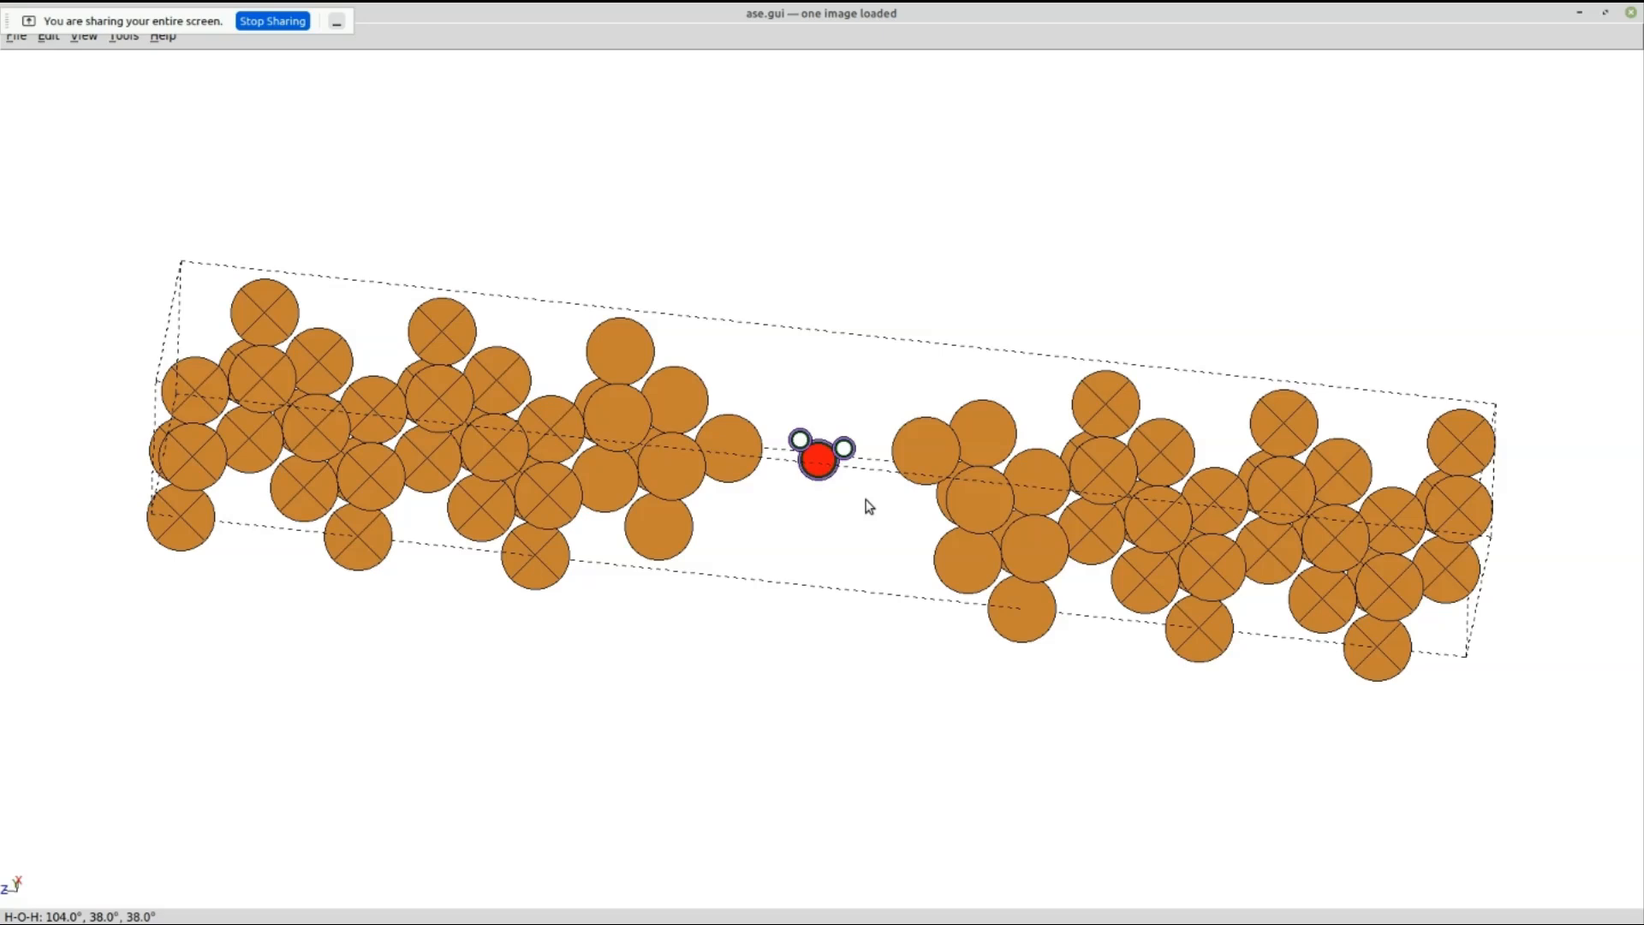
click(1631, 12)
click(892, 404)
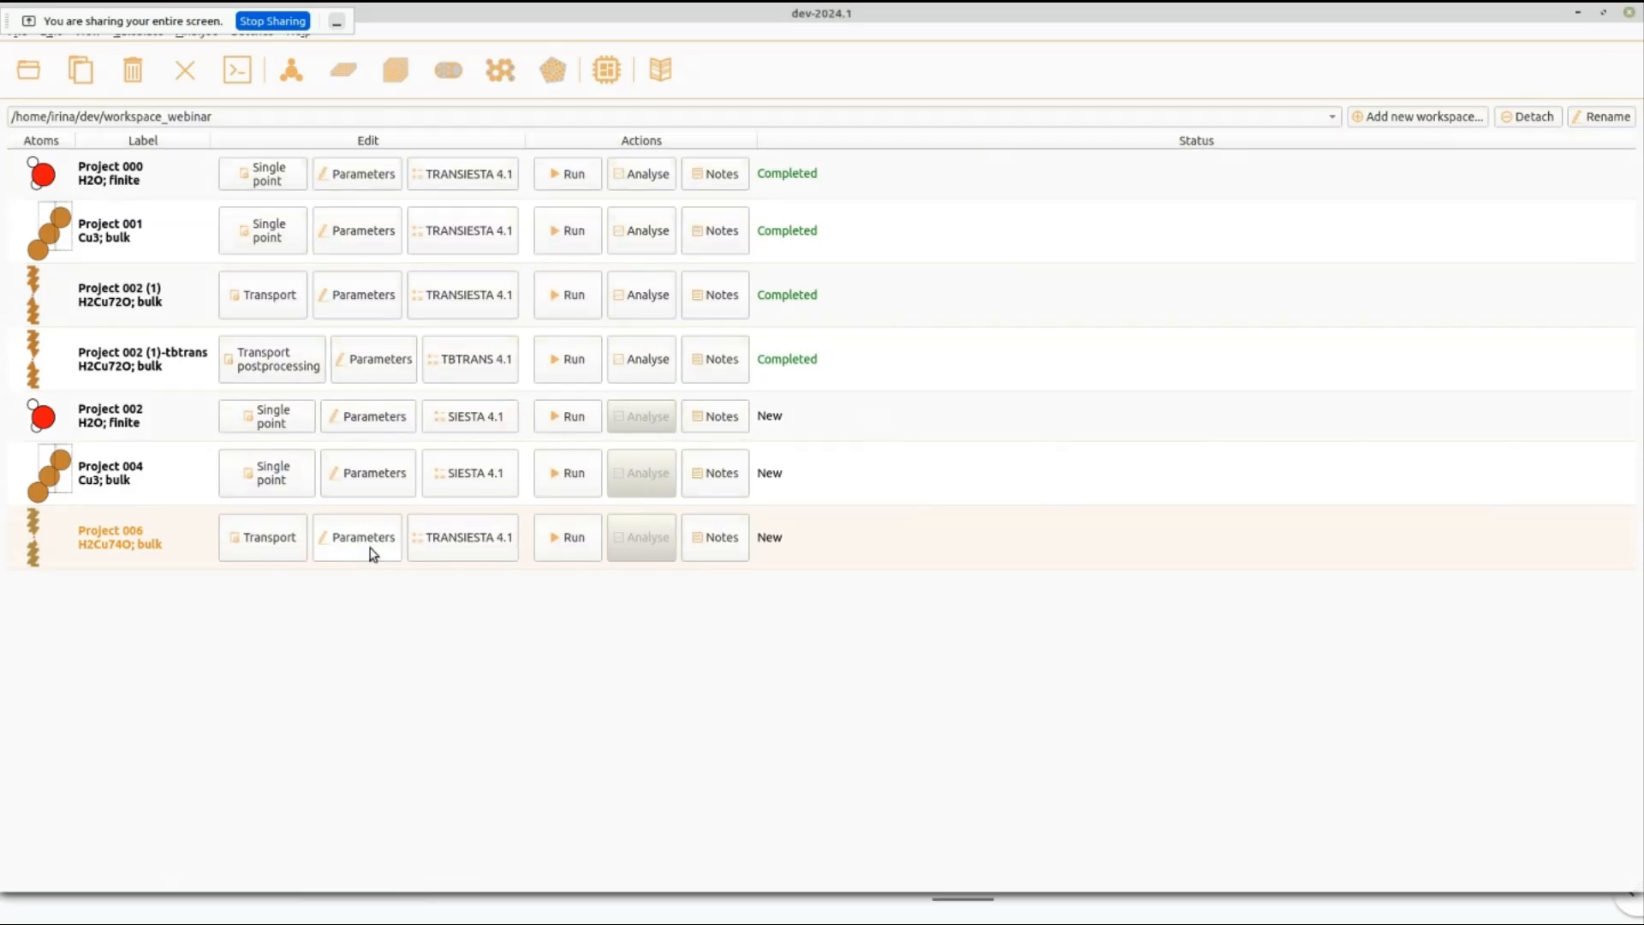
Increase the second contact gap of Project 006 to 2.969 Ang and update the atomic structure.
click(372, 553)
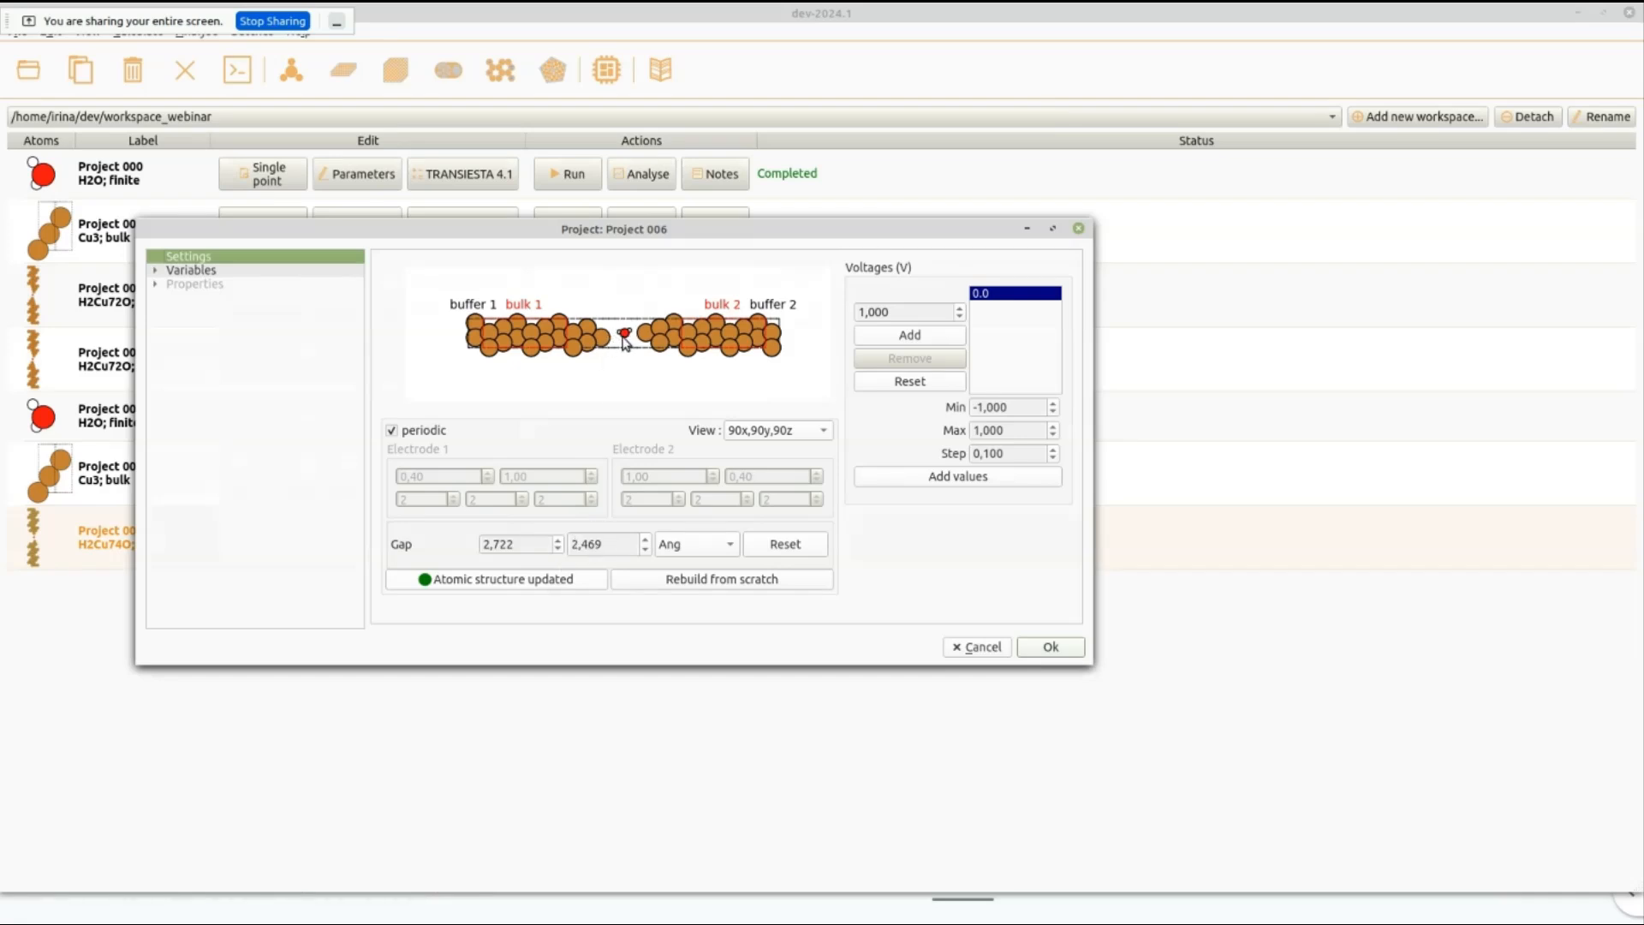
click(646, 539)
click(646, 537)
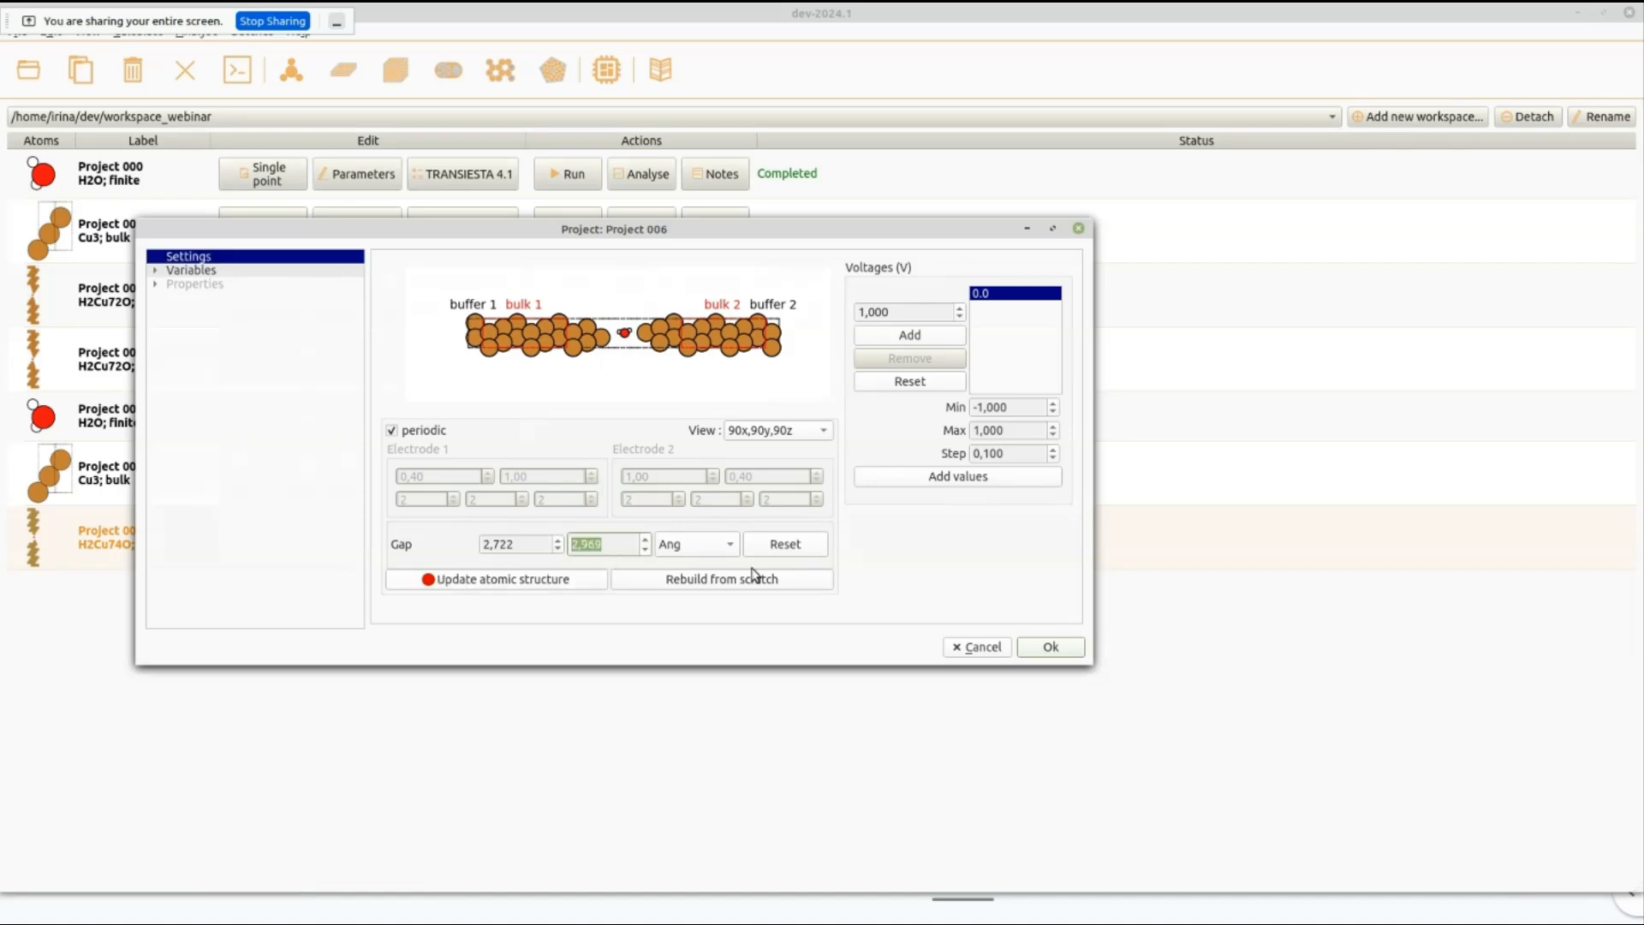
click(526, 581)
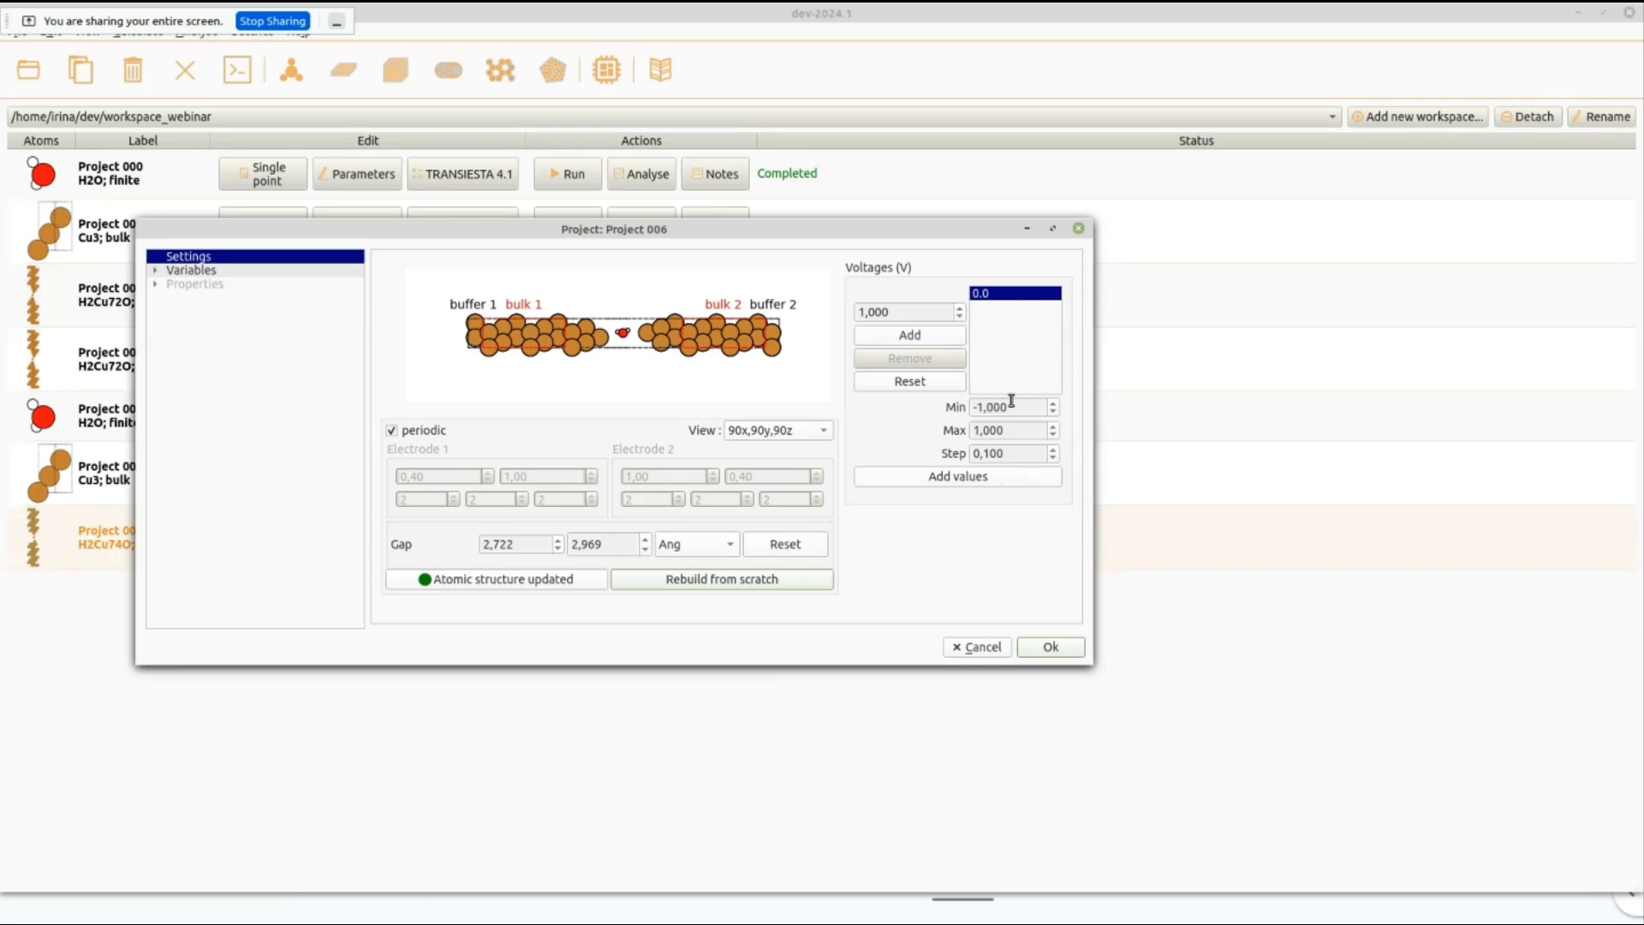
Add bias voltages from -1 to 1 V in 0.1 V steps to Project 006 and save the parameters.
click(992, 482)
scroll(1017, 378, down, 2)
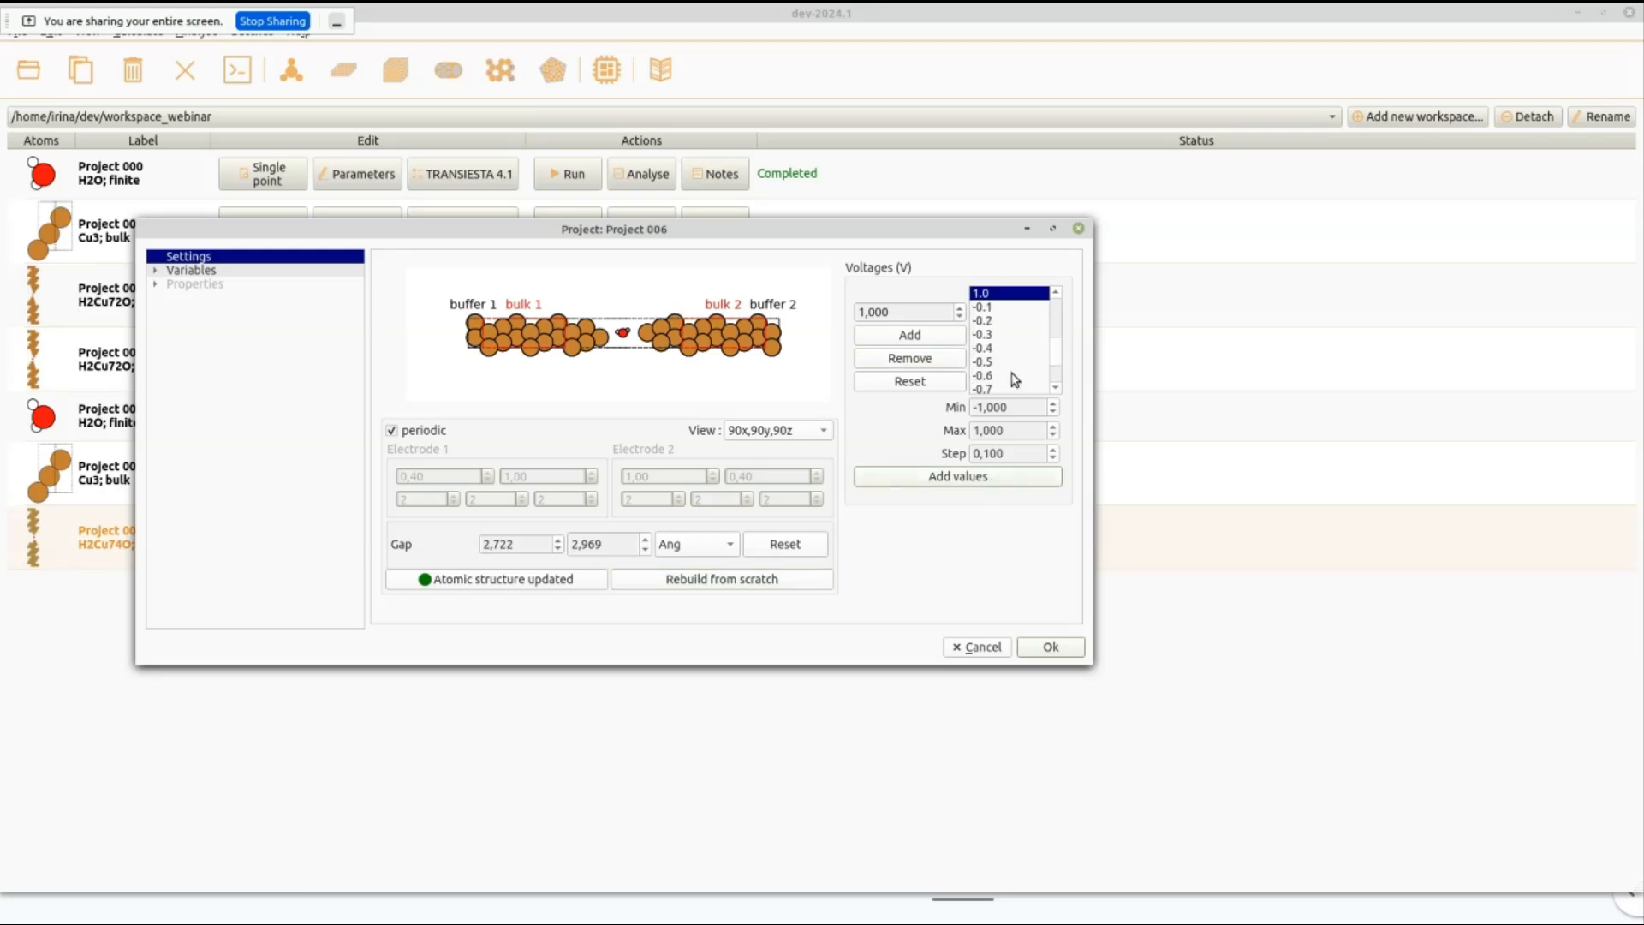
scroll(1003, 313, up, 2)
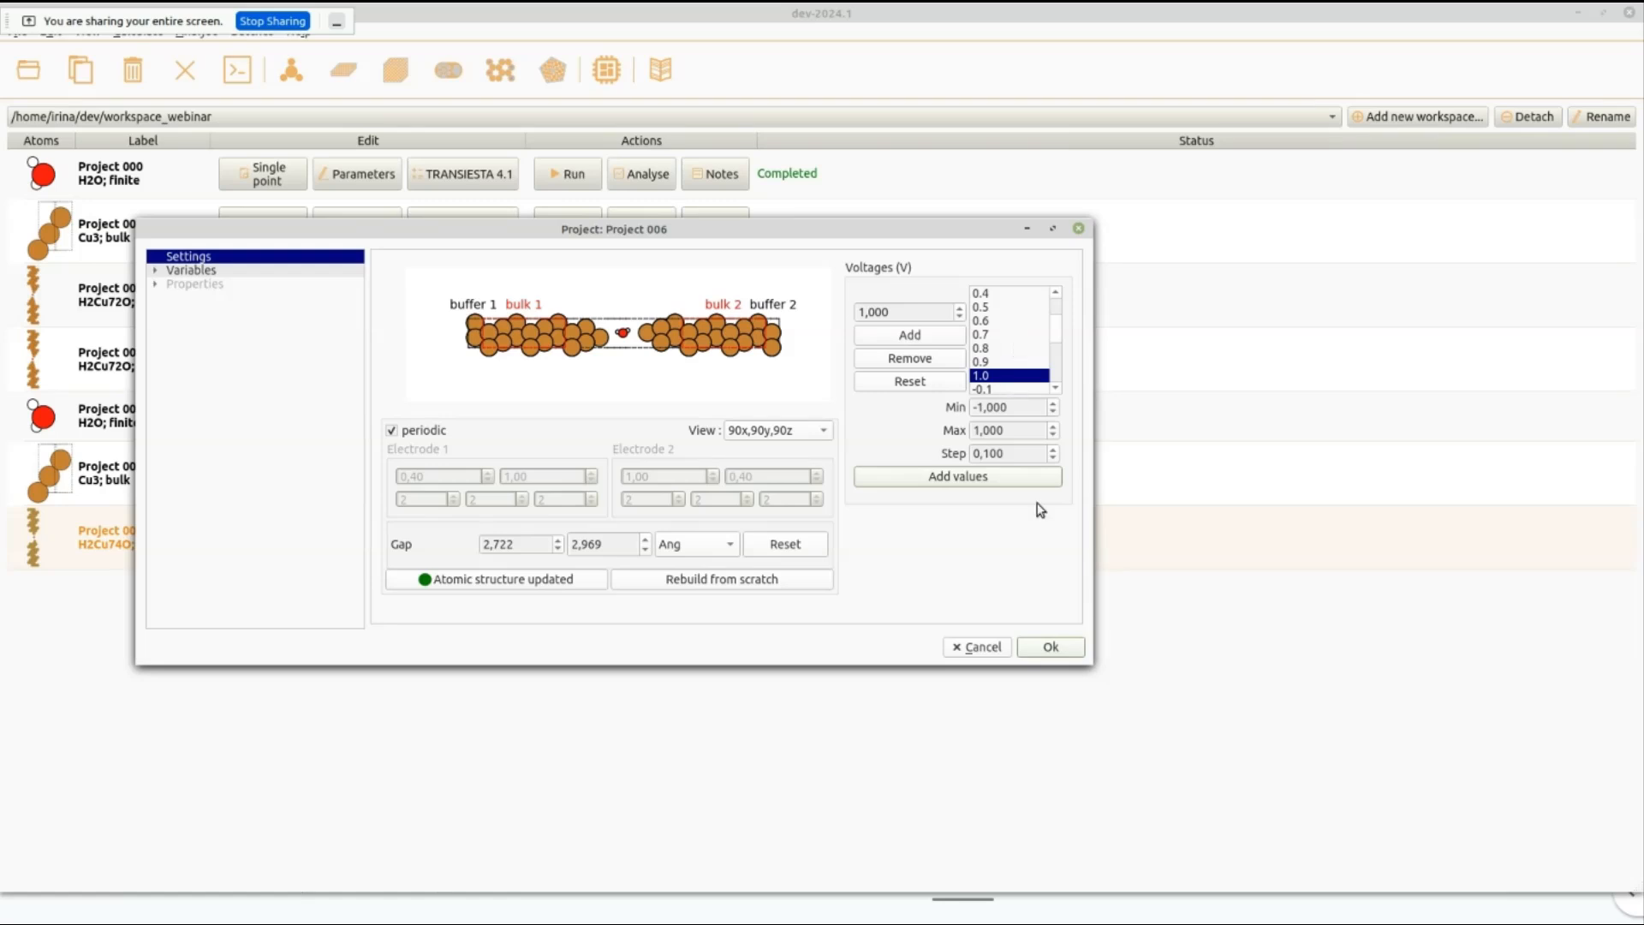
click(1051, 648)
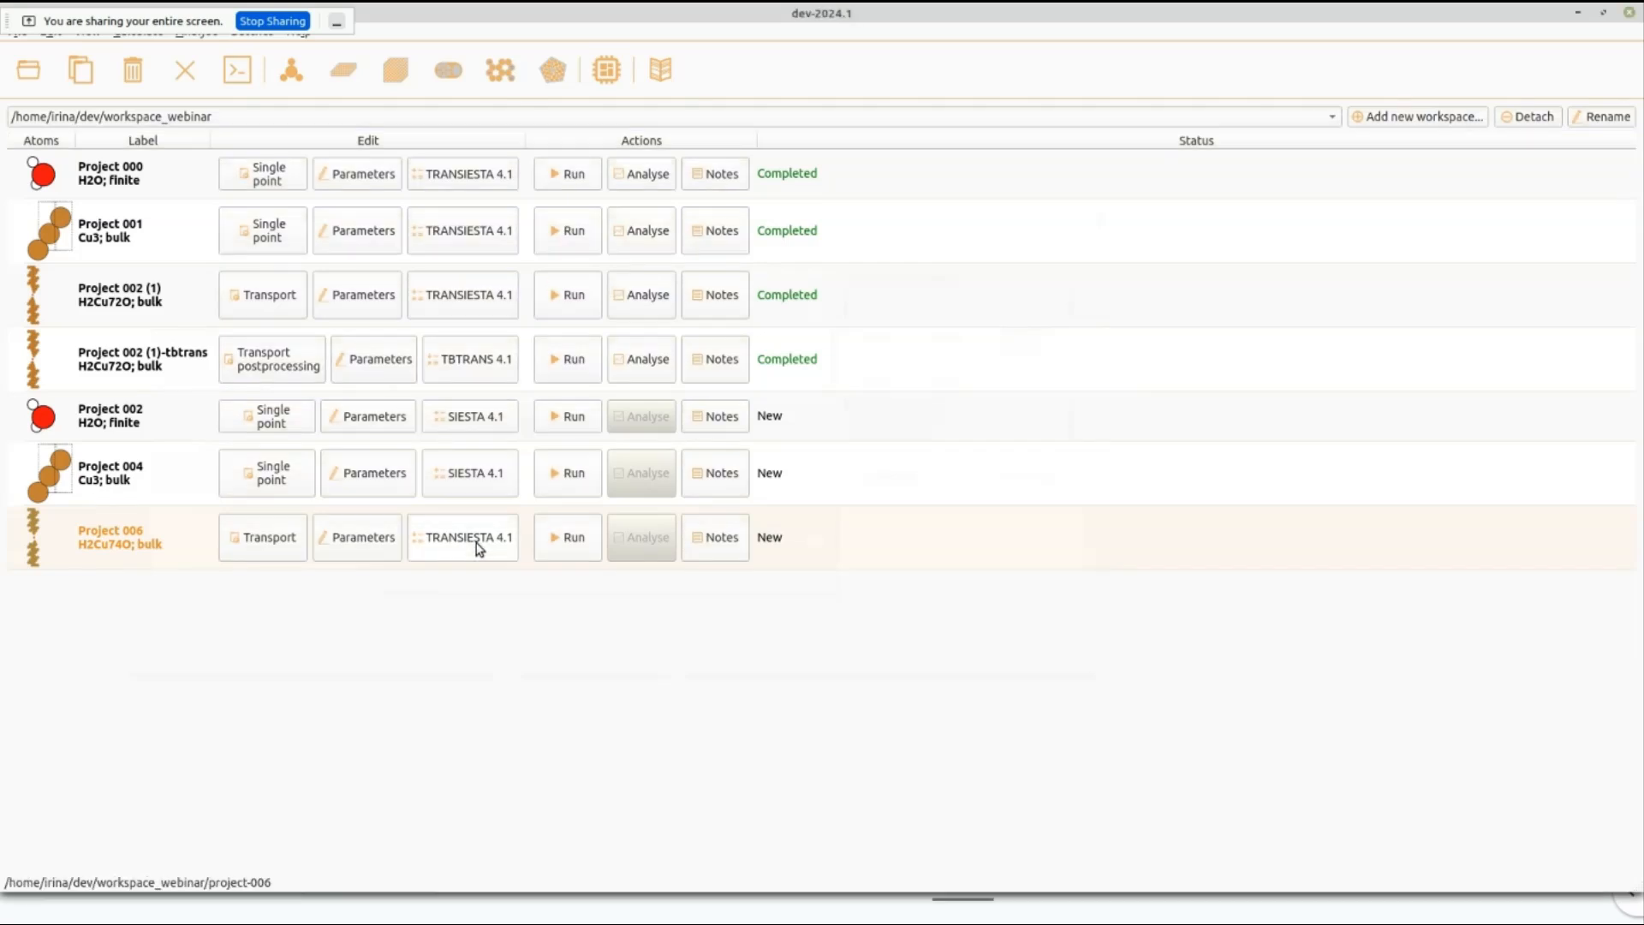
Review Project 006's TRANSIESTA calculator settings for physics, convergence, basis set and pseudopotentials, SCF and device.
click(477, 542)
drag(471, 226, 671, 171)
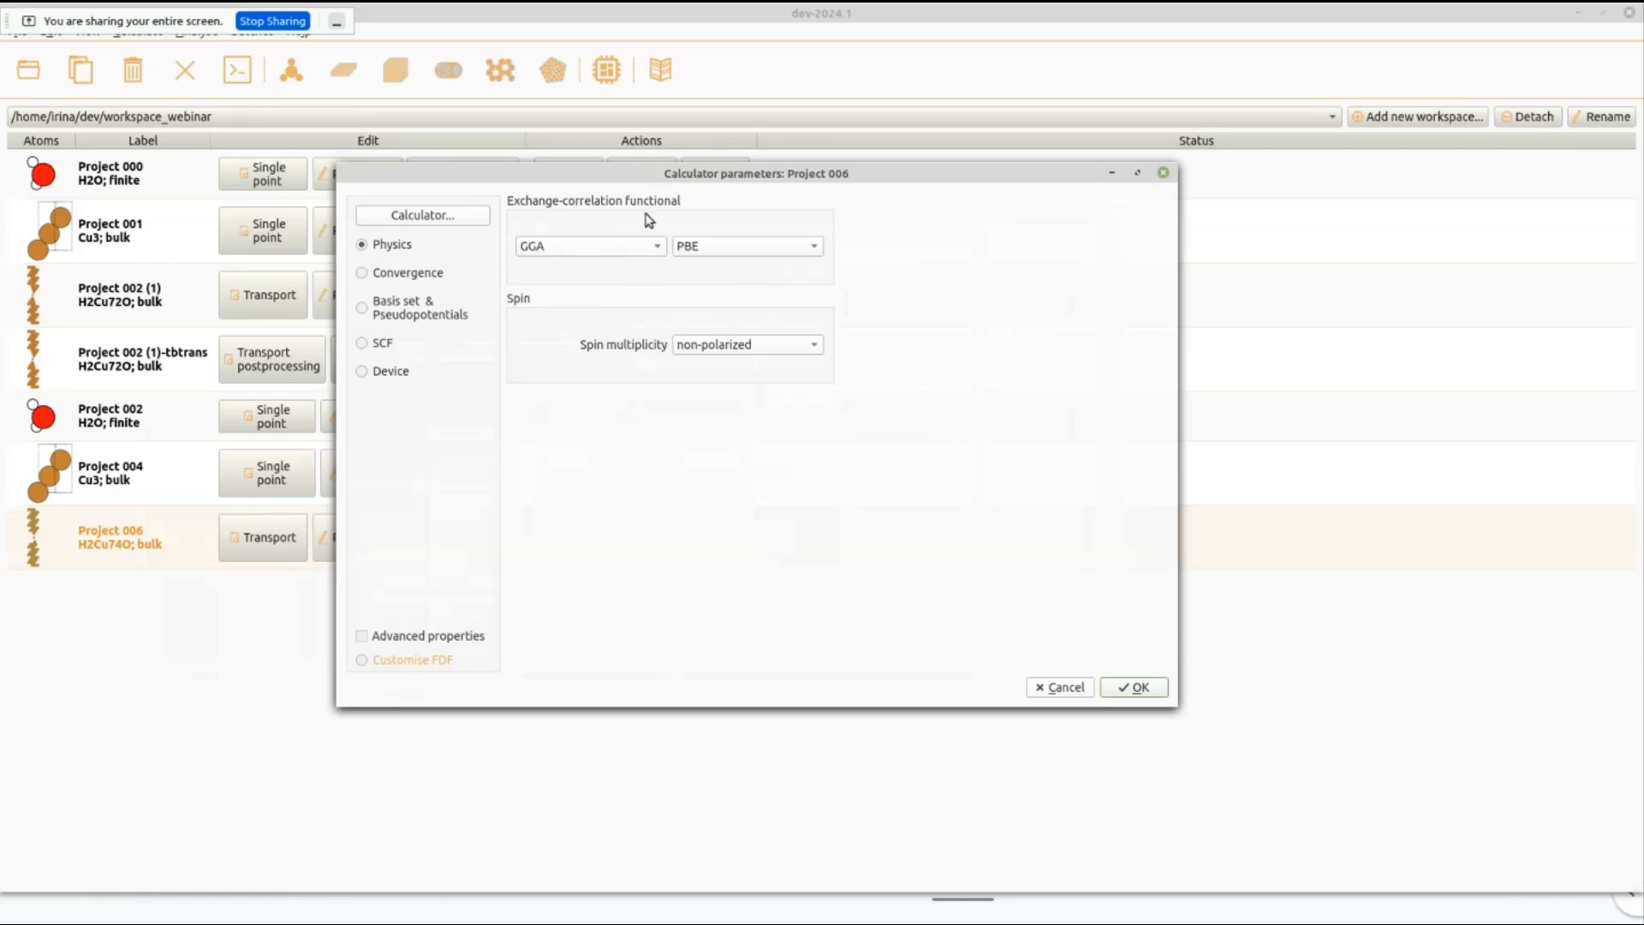
click(381, 274)
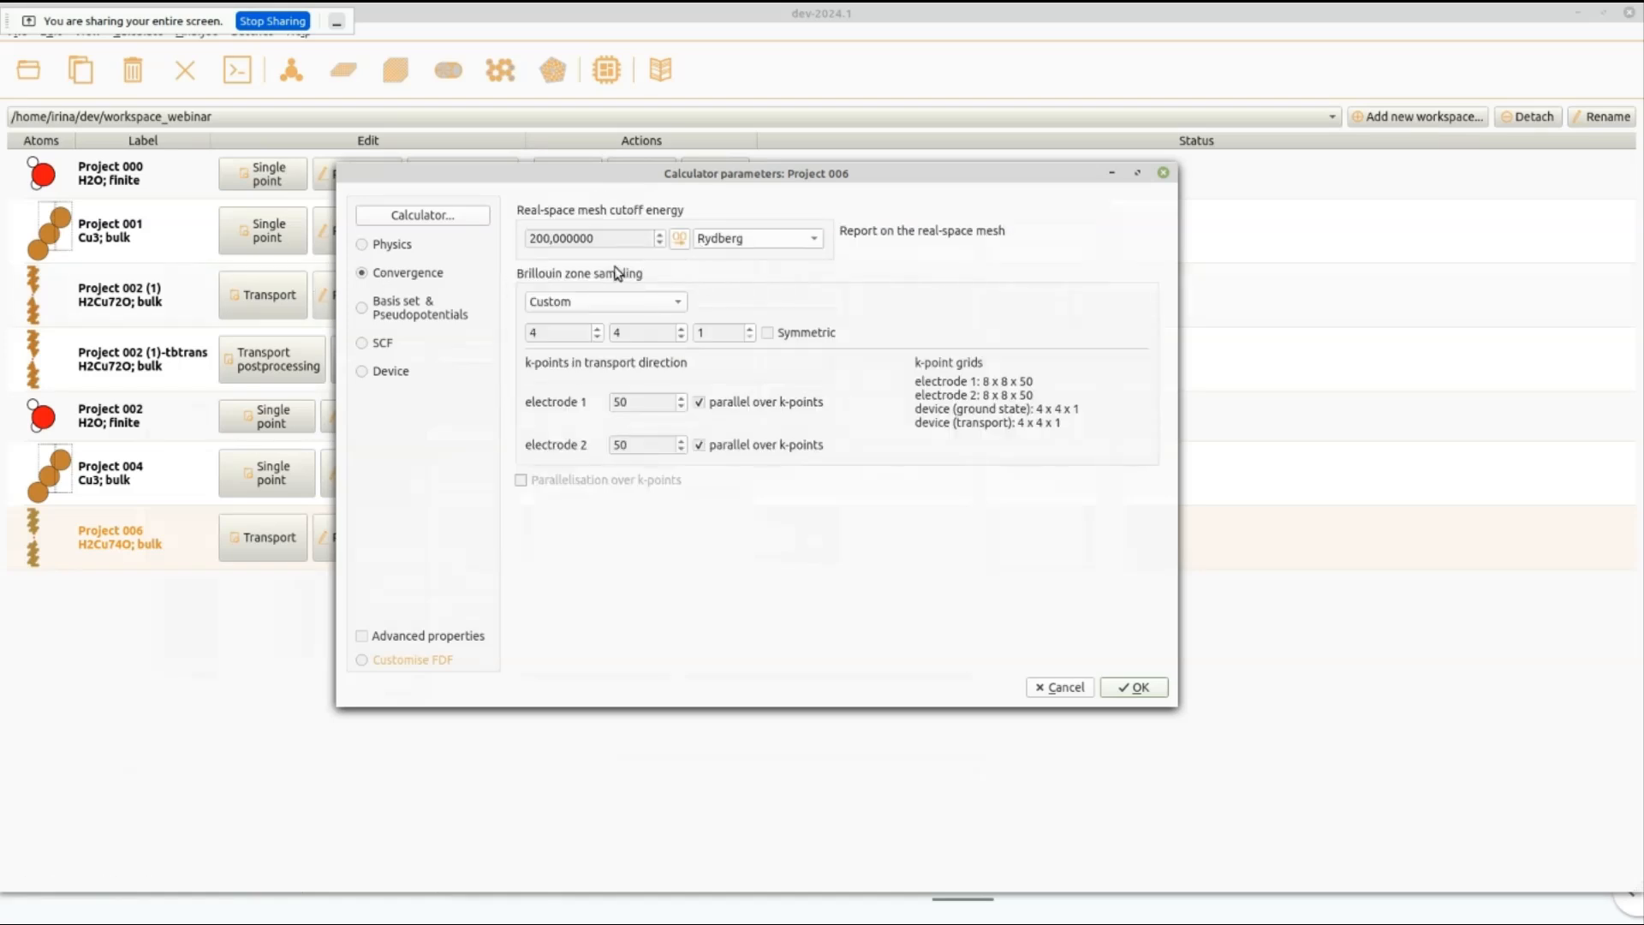
click(413, 310)
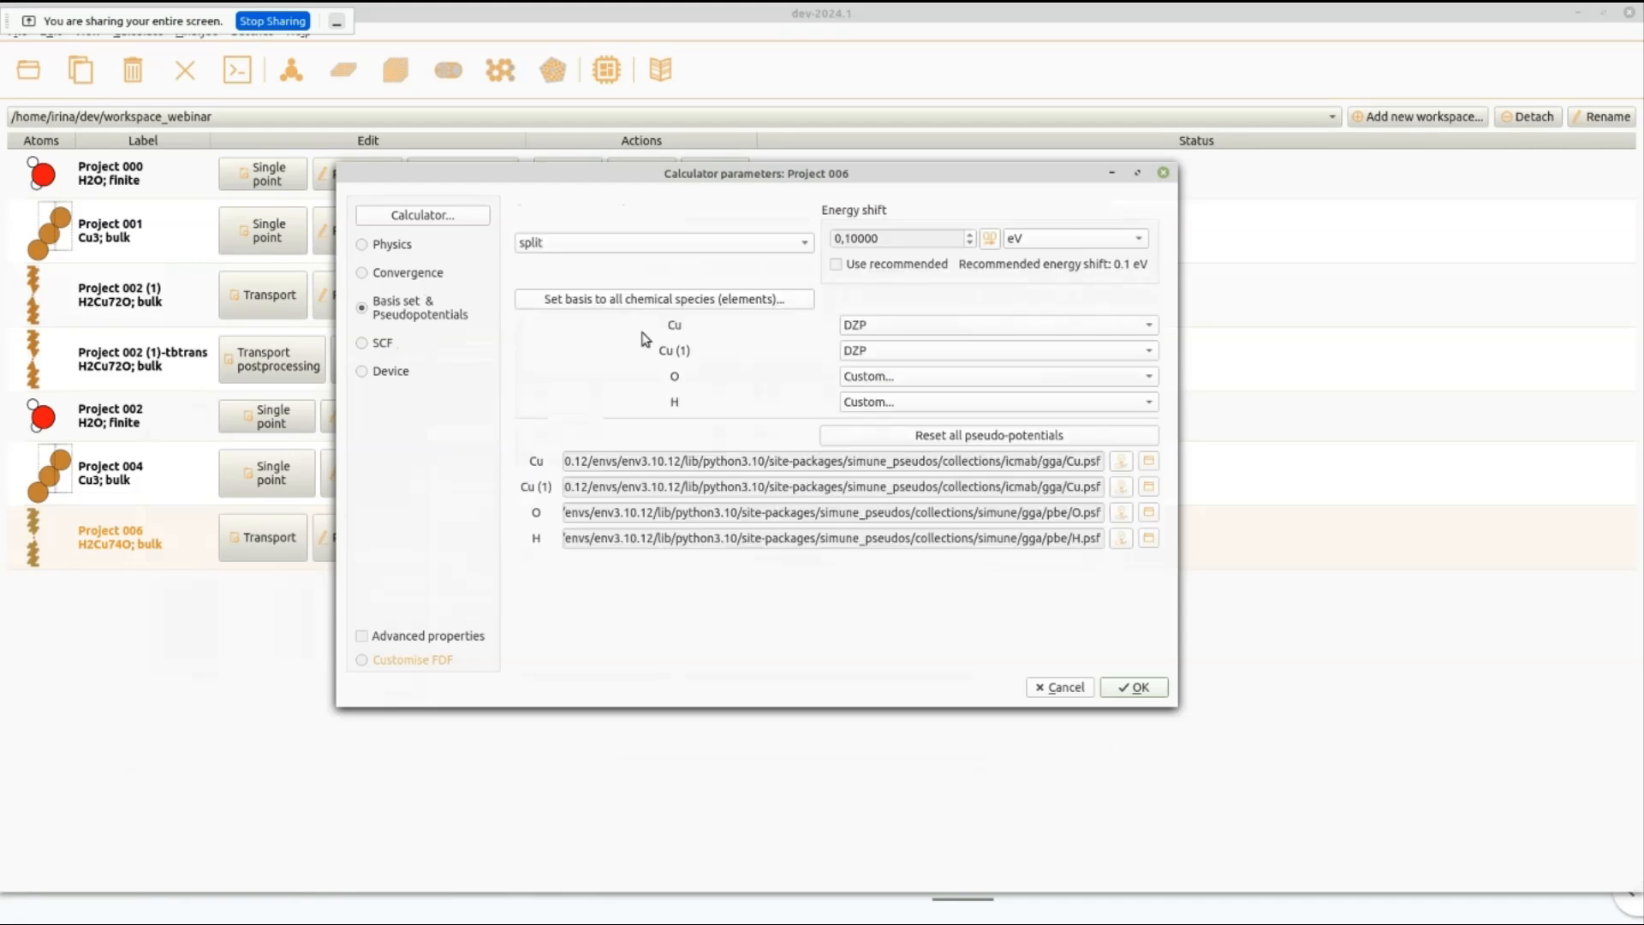
click(382, 344)
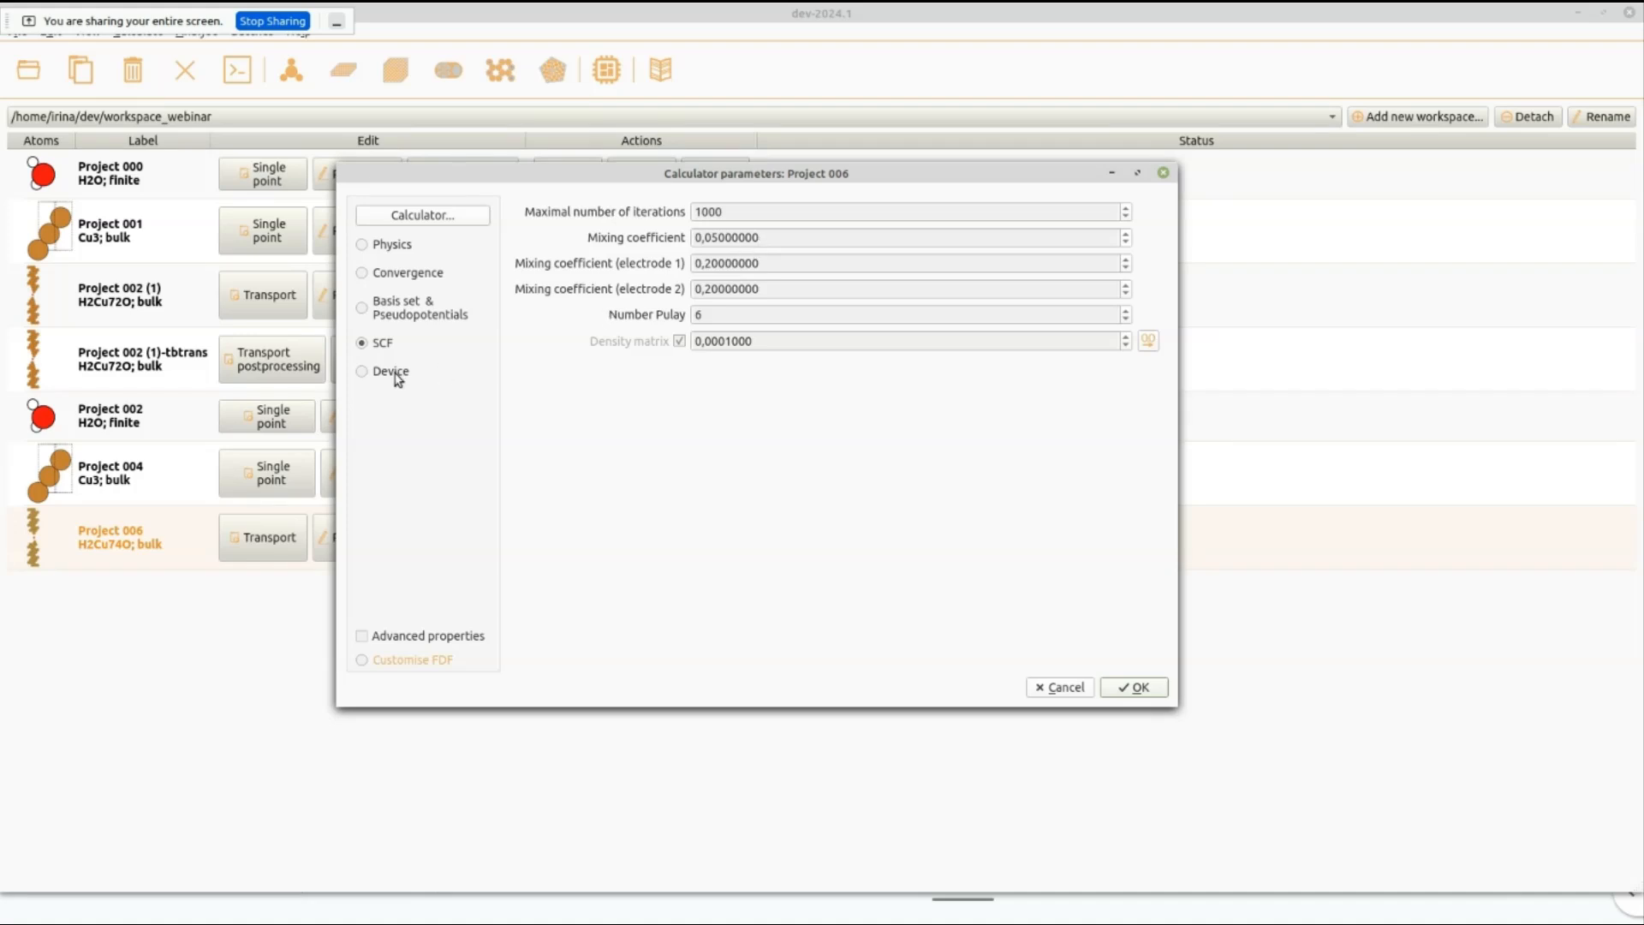
click(362, 371)
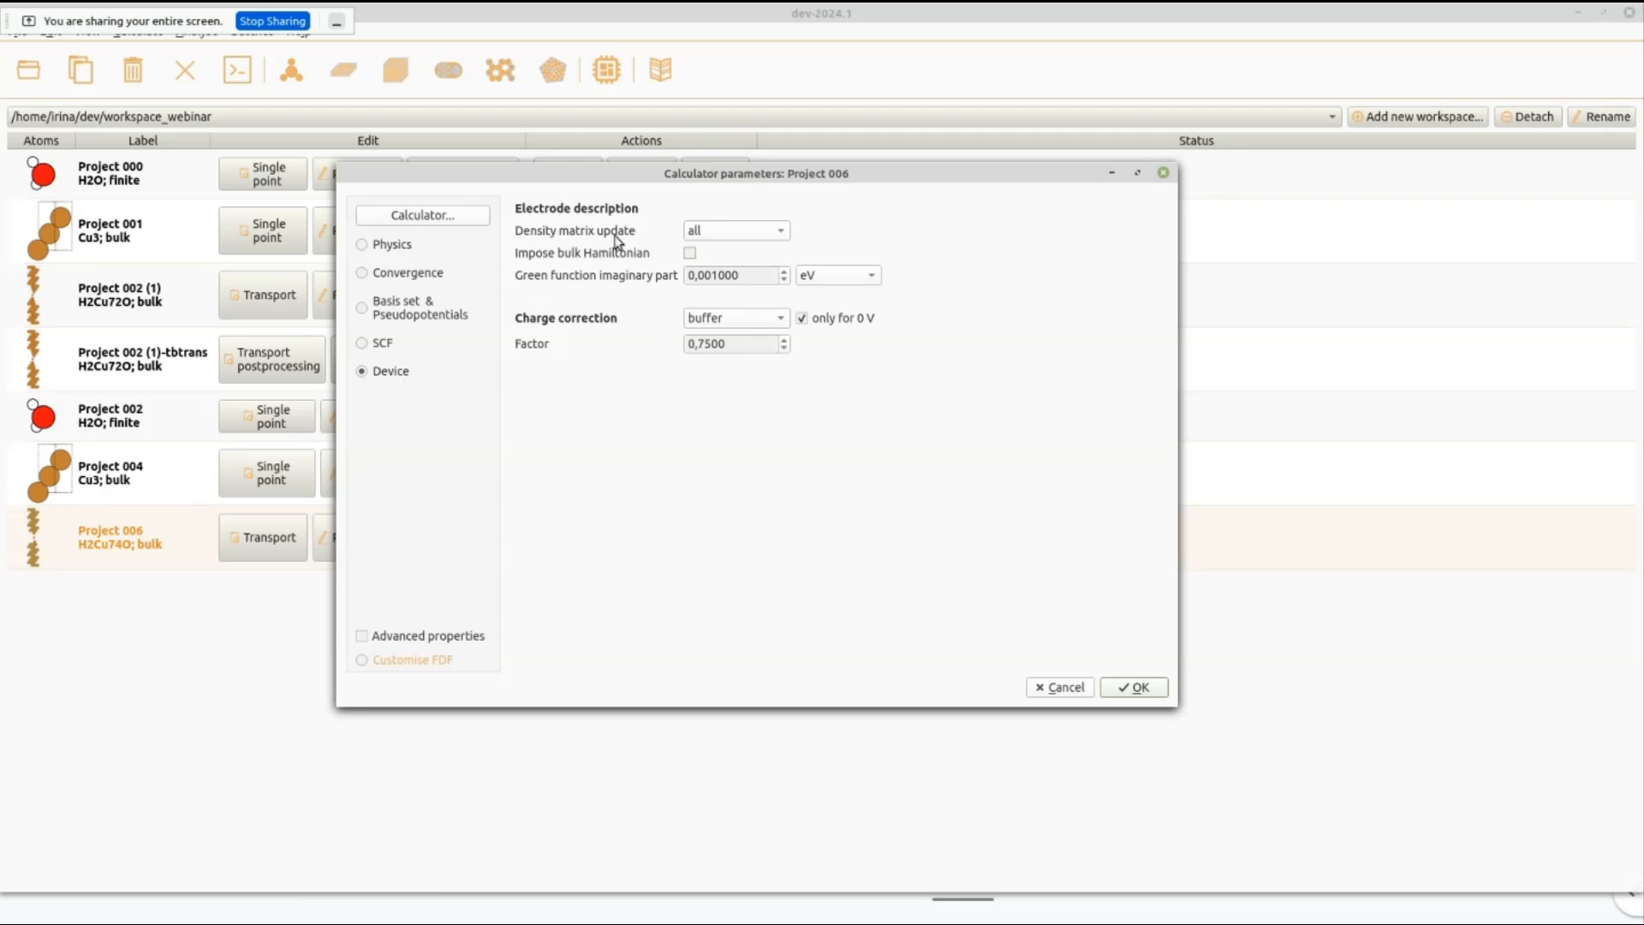
Check the density matrix update options for the device, then enable the advanced properties and display the integration contours settings.
click(750, 241)
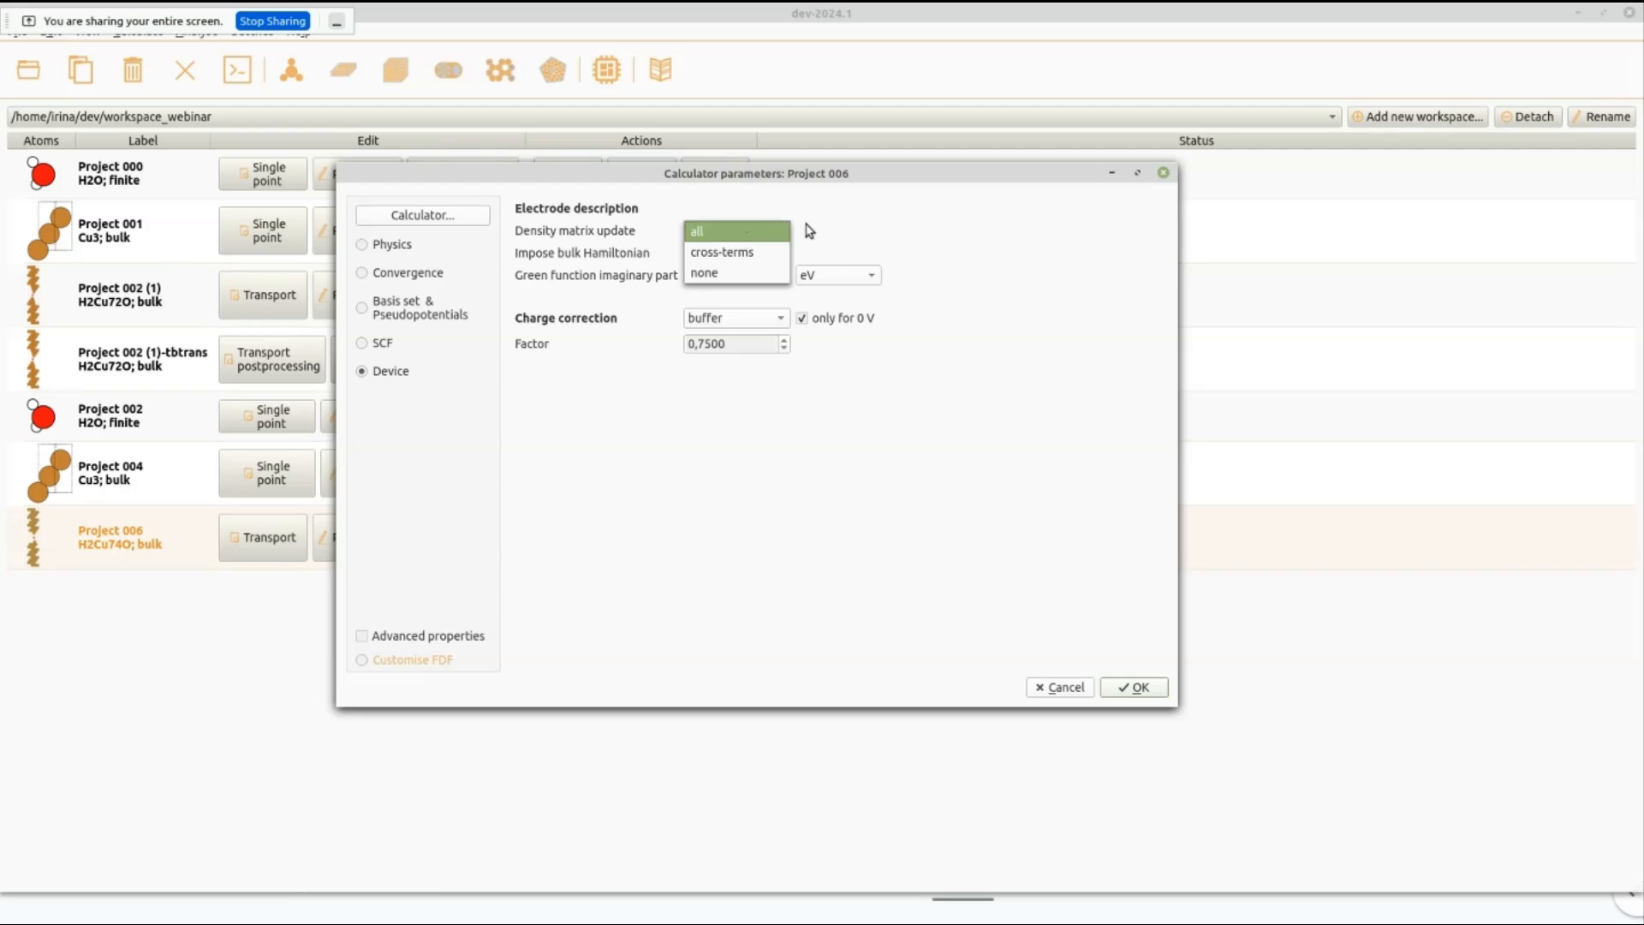
click(804, 260)
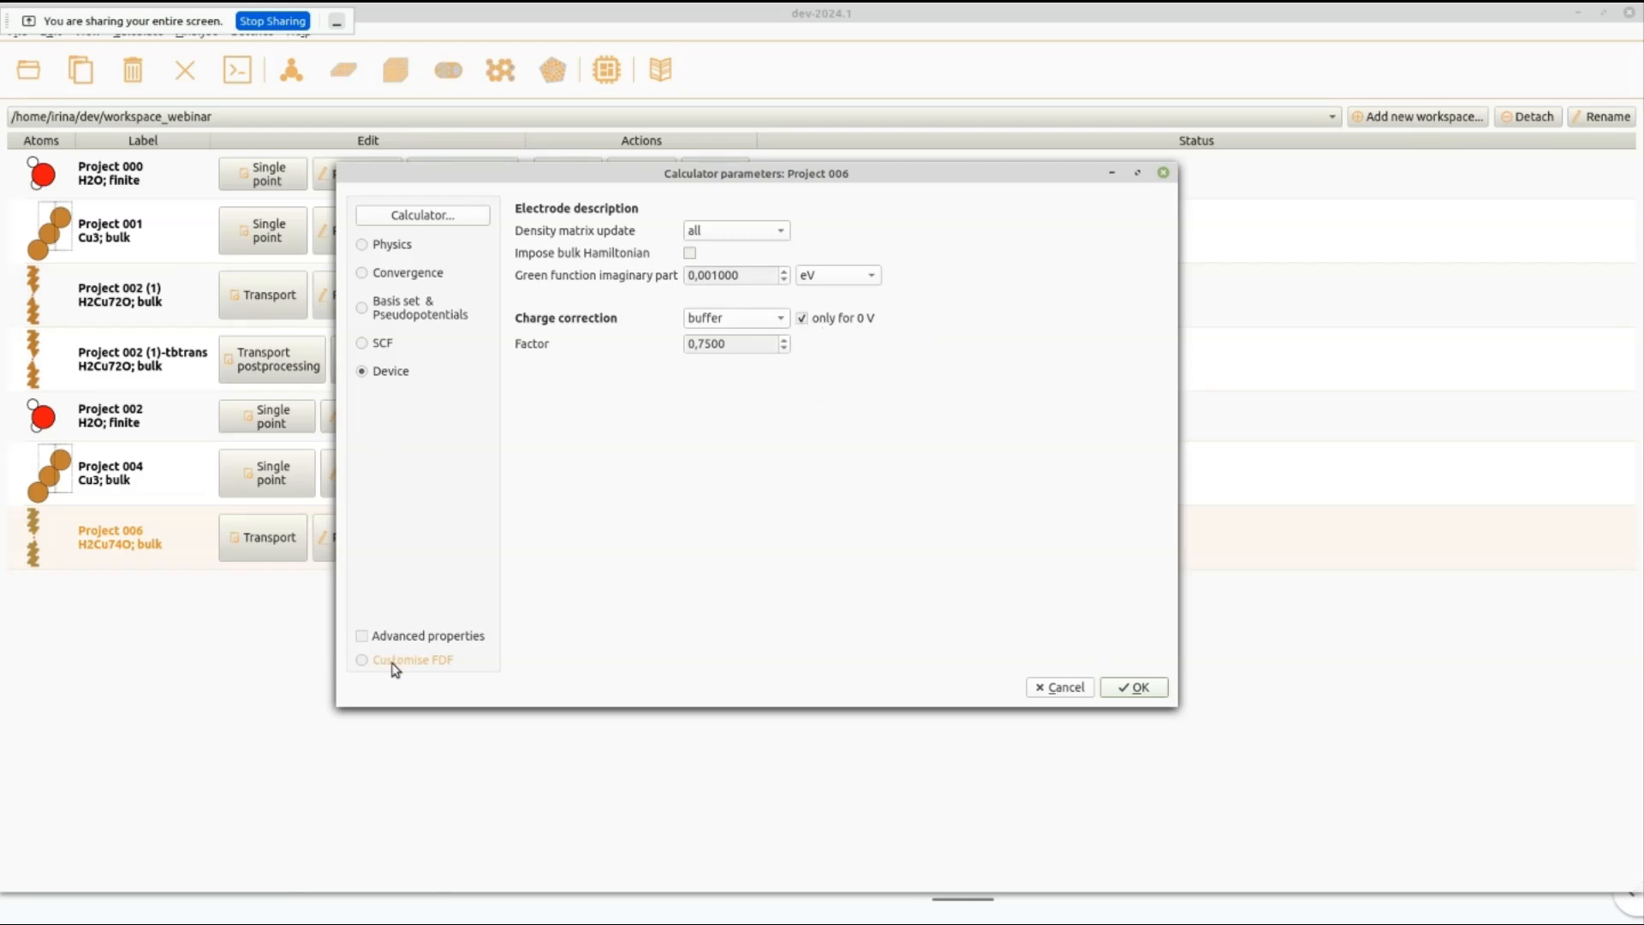
click(410, 644)
click(431, 398)
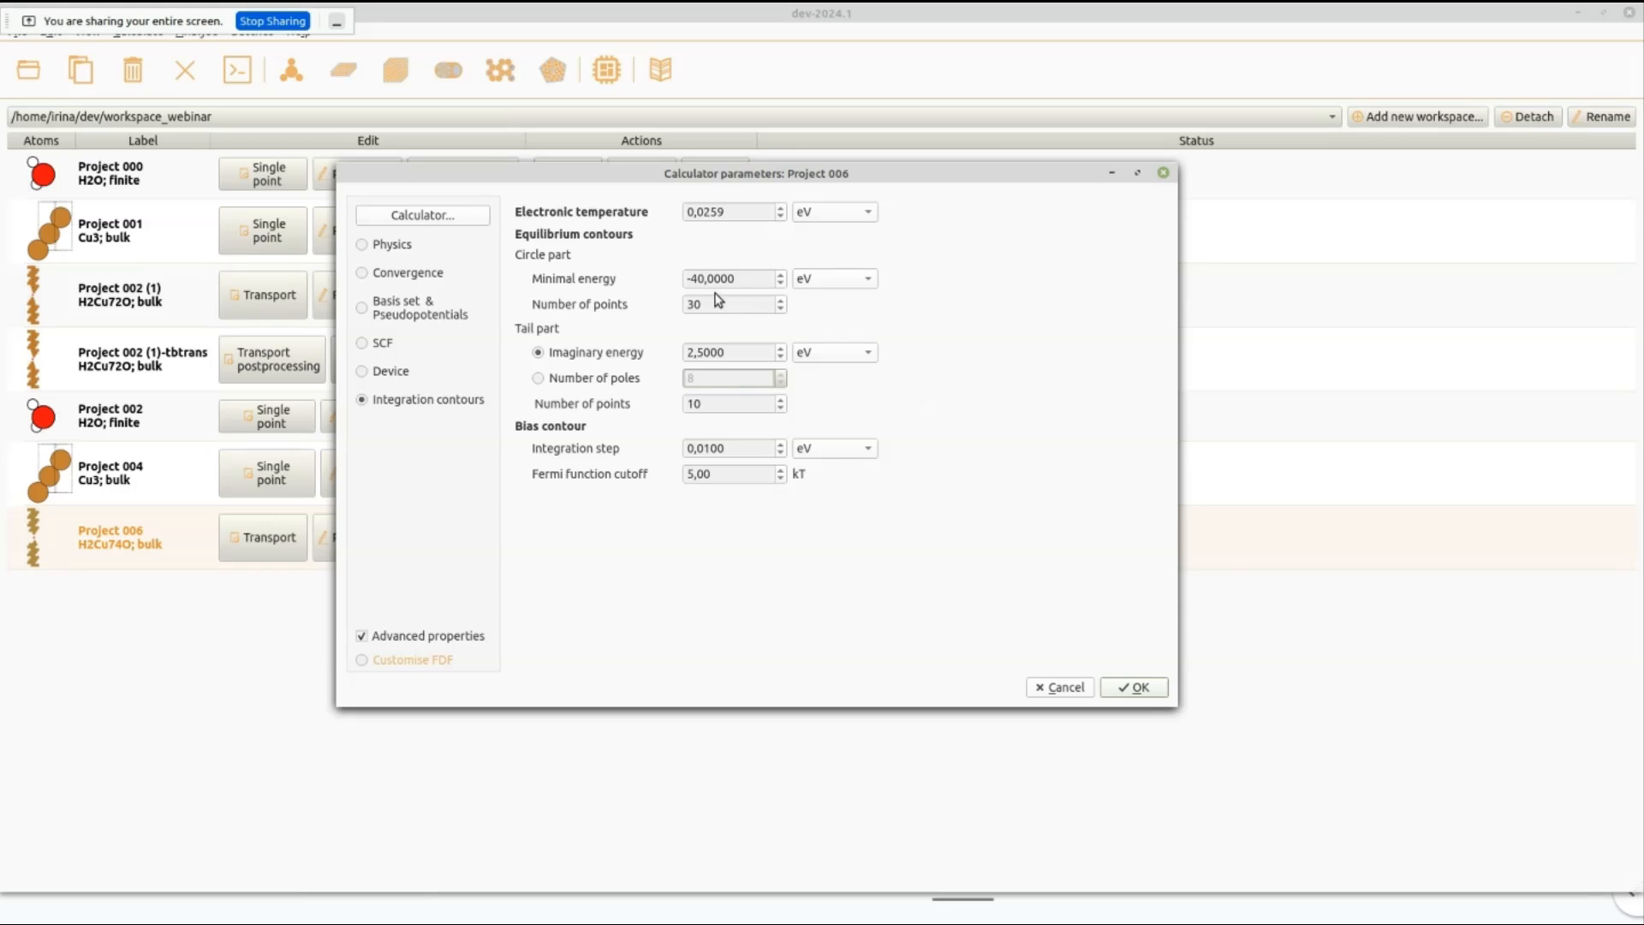
In the custom FDF text, set the points of the TS.Contour.cRight block to 35 and interpret the edited input.
click(442, 666)
scroll(715, 476, down, 3)
scroll(715, 476, down, 5)
scroll(711, 471, up, 7)
scroll(711, 482, down, 15)
scroll(694, 500, down, 20)
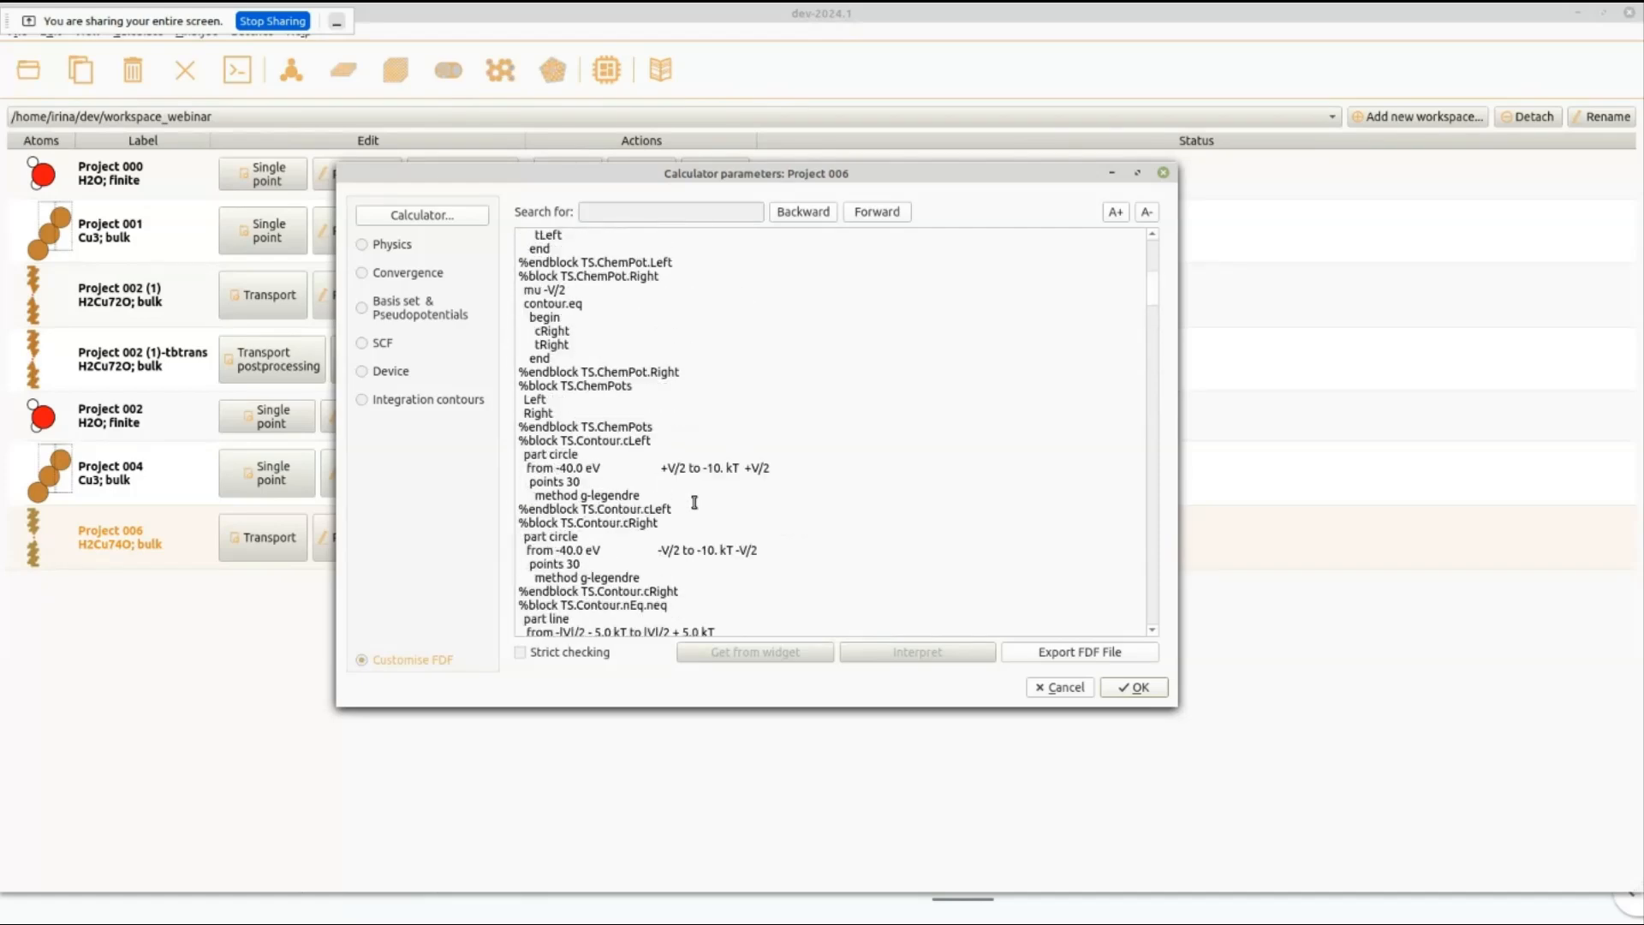
scroll(694, 503, up, 9)
scroll(701, 493, down, 4)
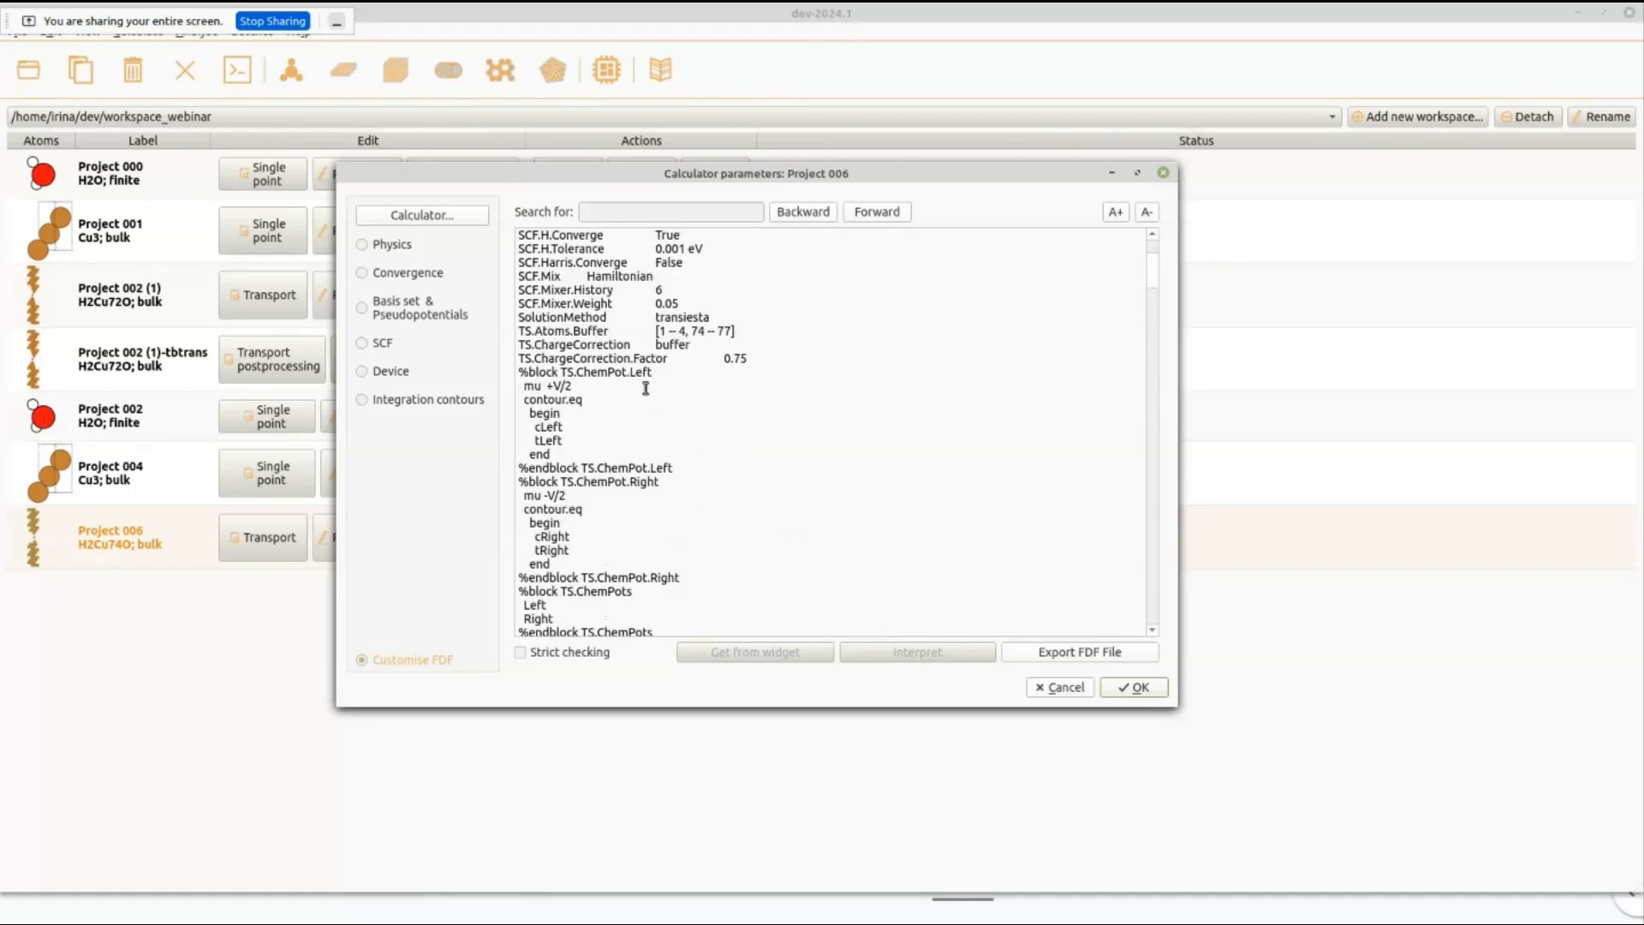
scroll(631, 473, down, 5)
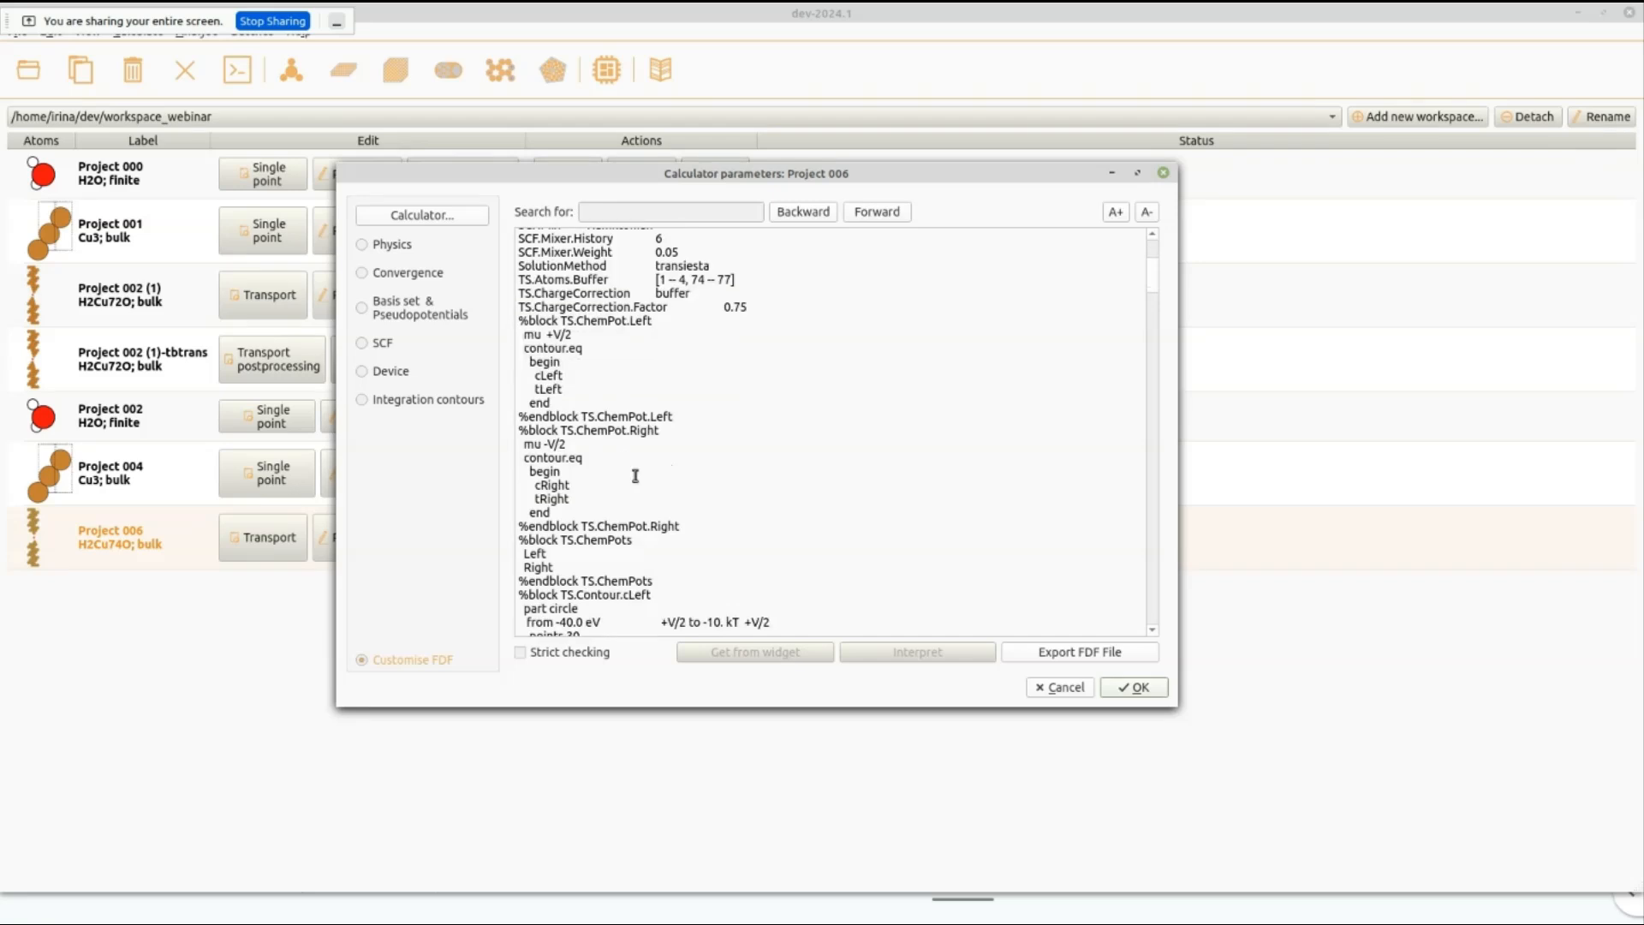
scroll(624, 497, down, 4)
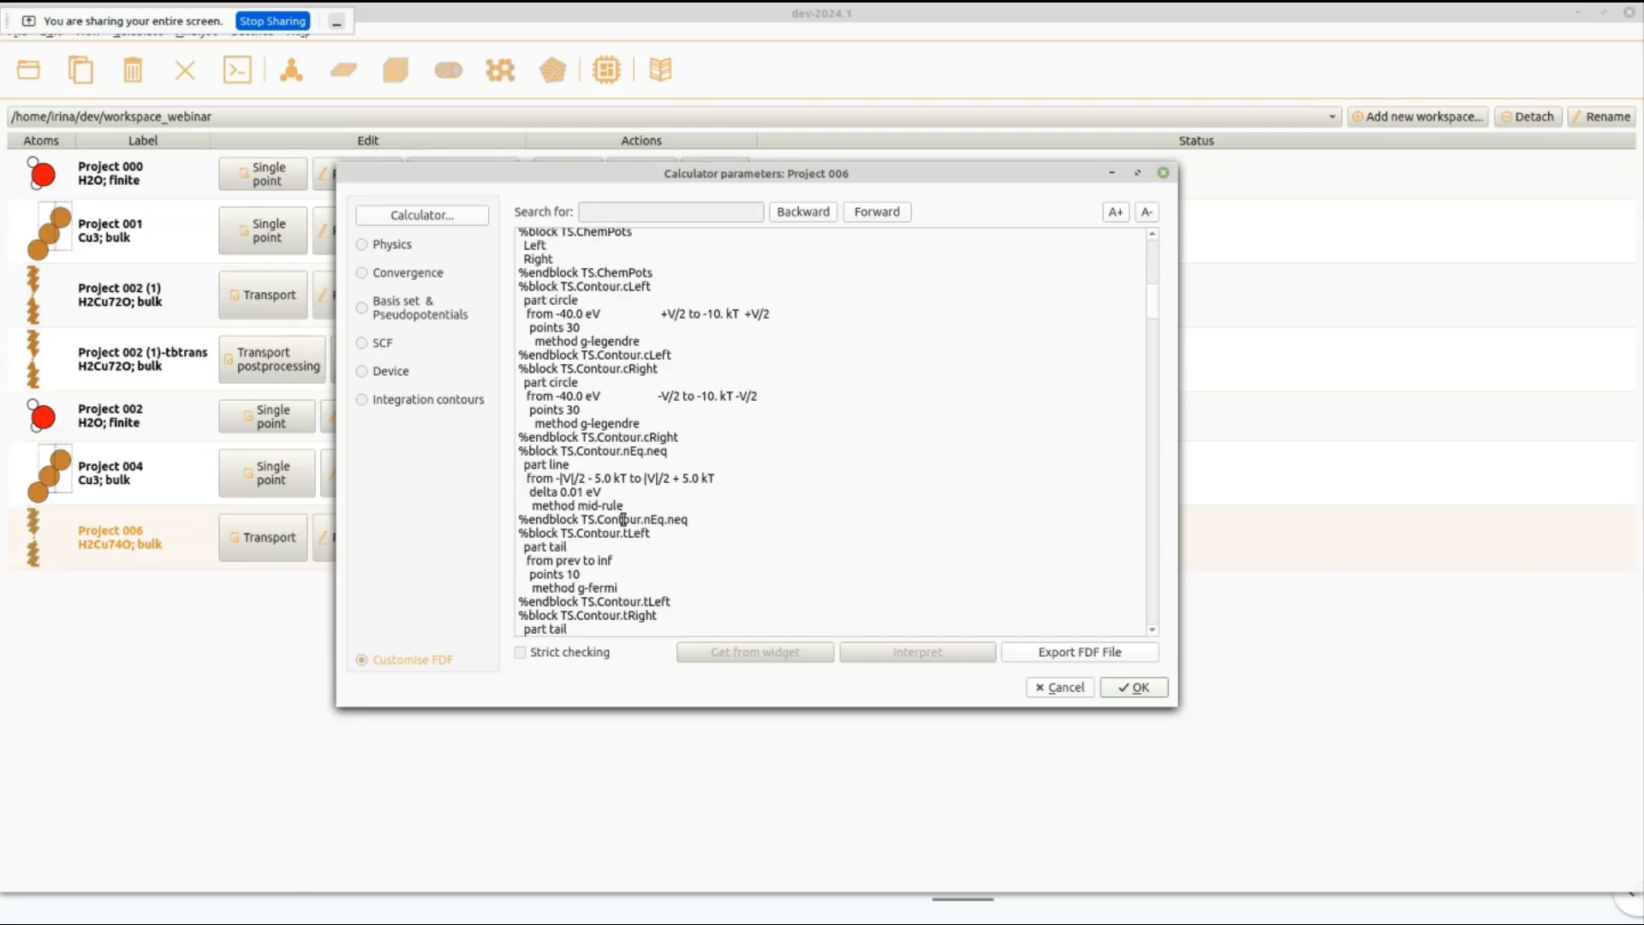
click(583, 414)
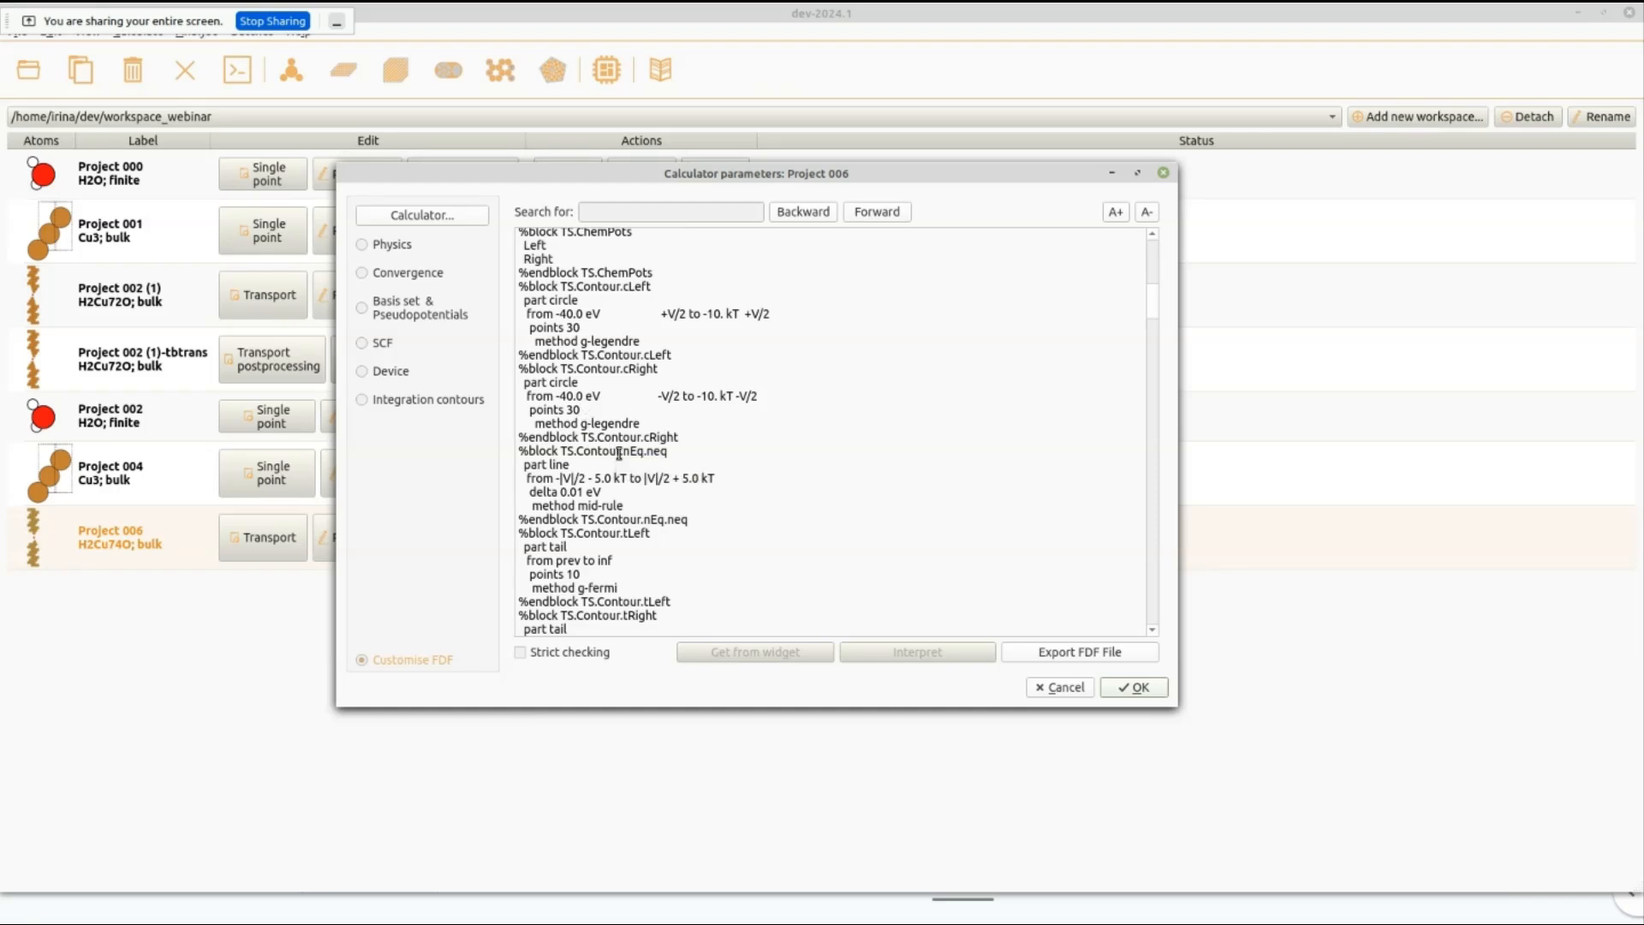
key(BackSpace)
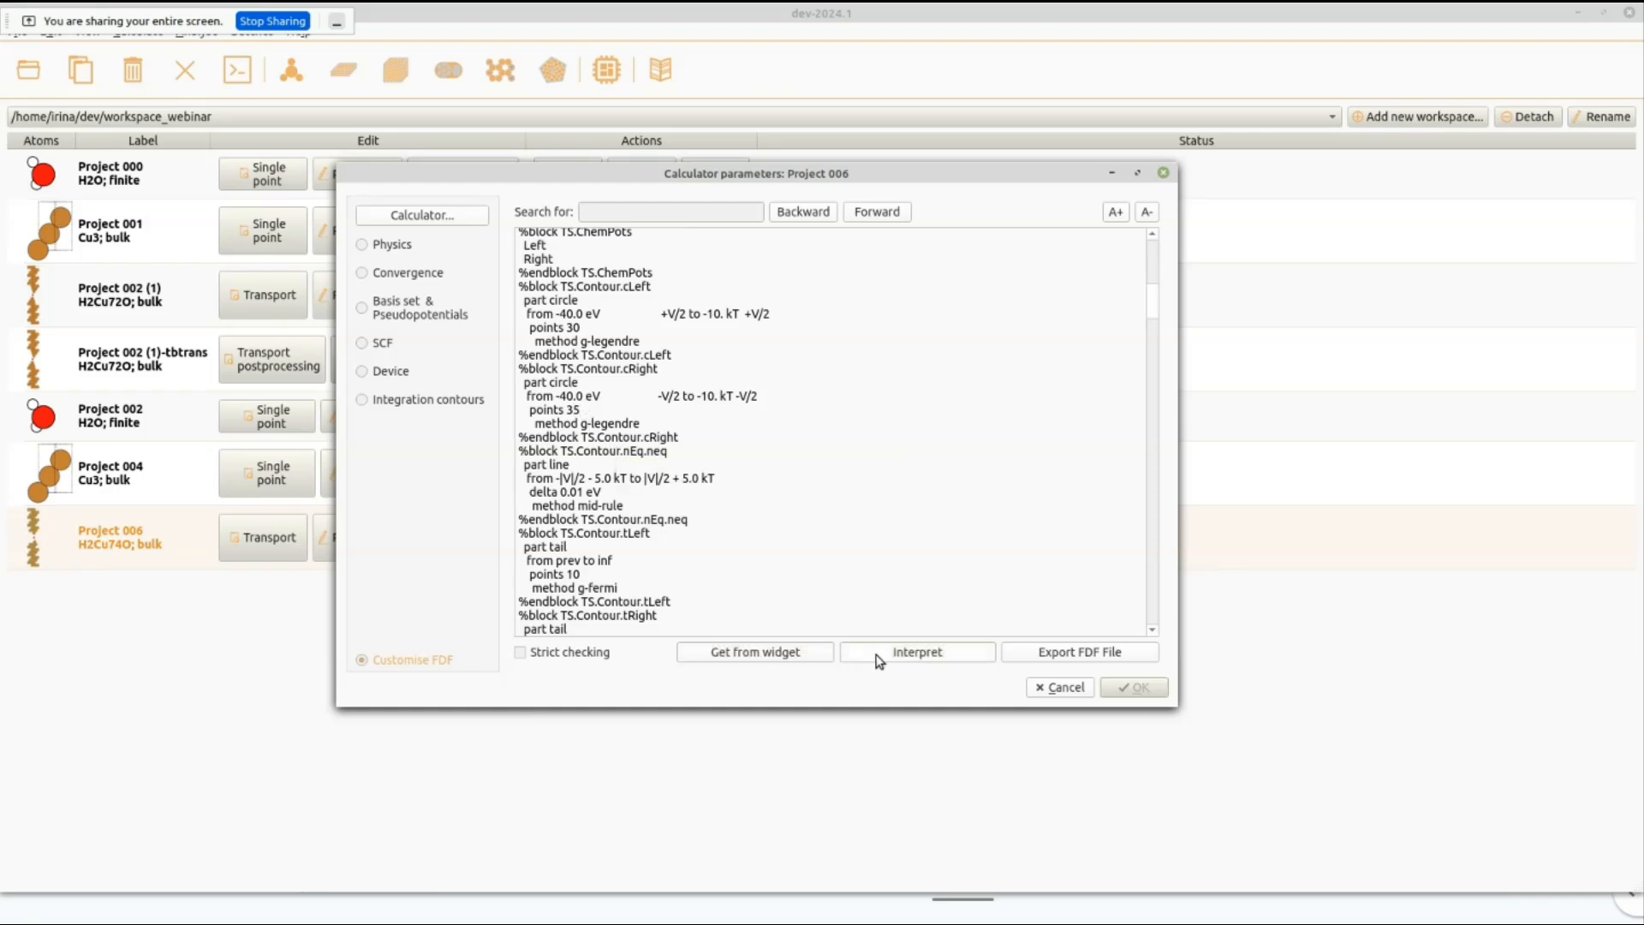
click(879, 655)
Review the interpreted FDF text and accept the calculator parameters of Project 006.
scroll(744, 543, down, 15)
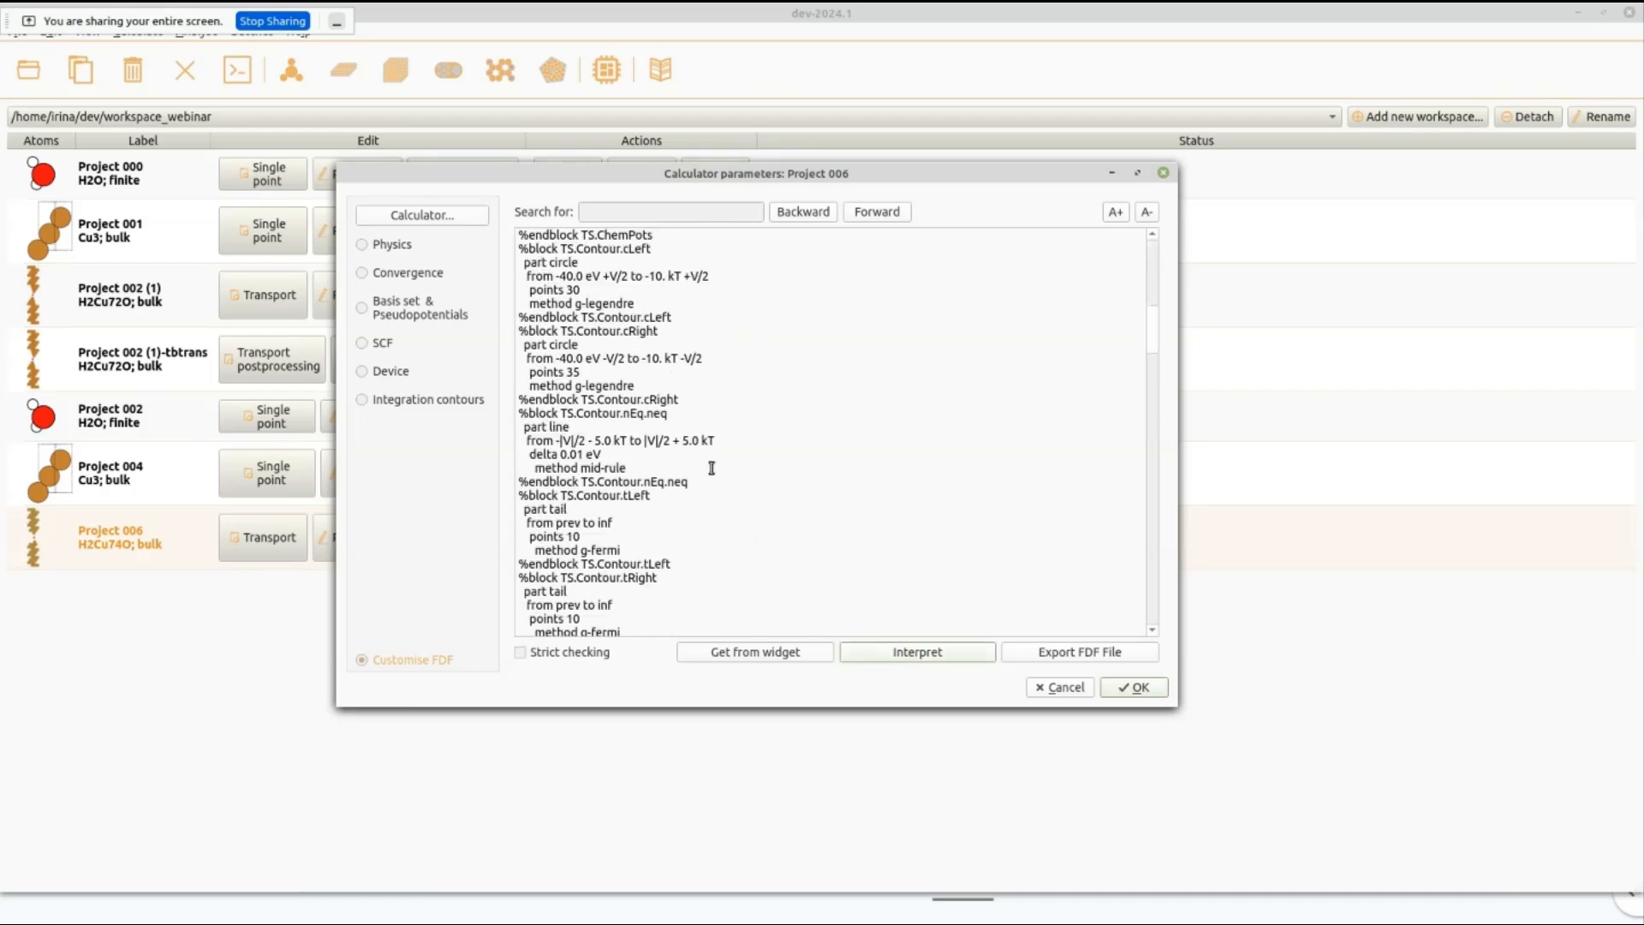
scroll(618, 390, up, 15)
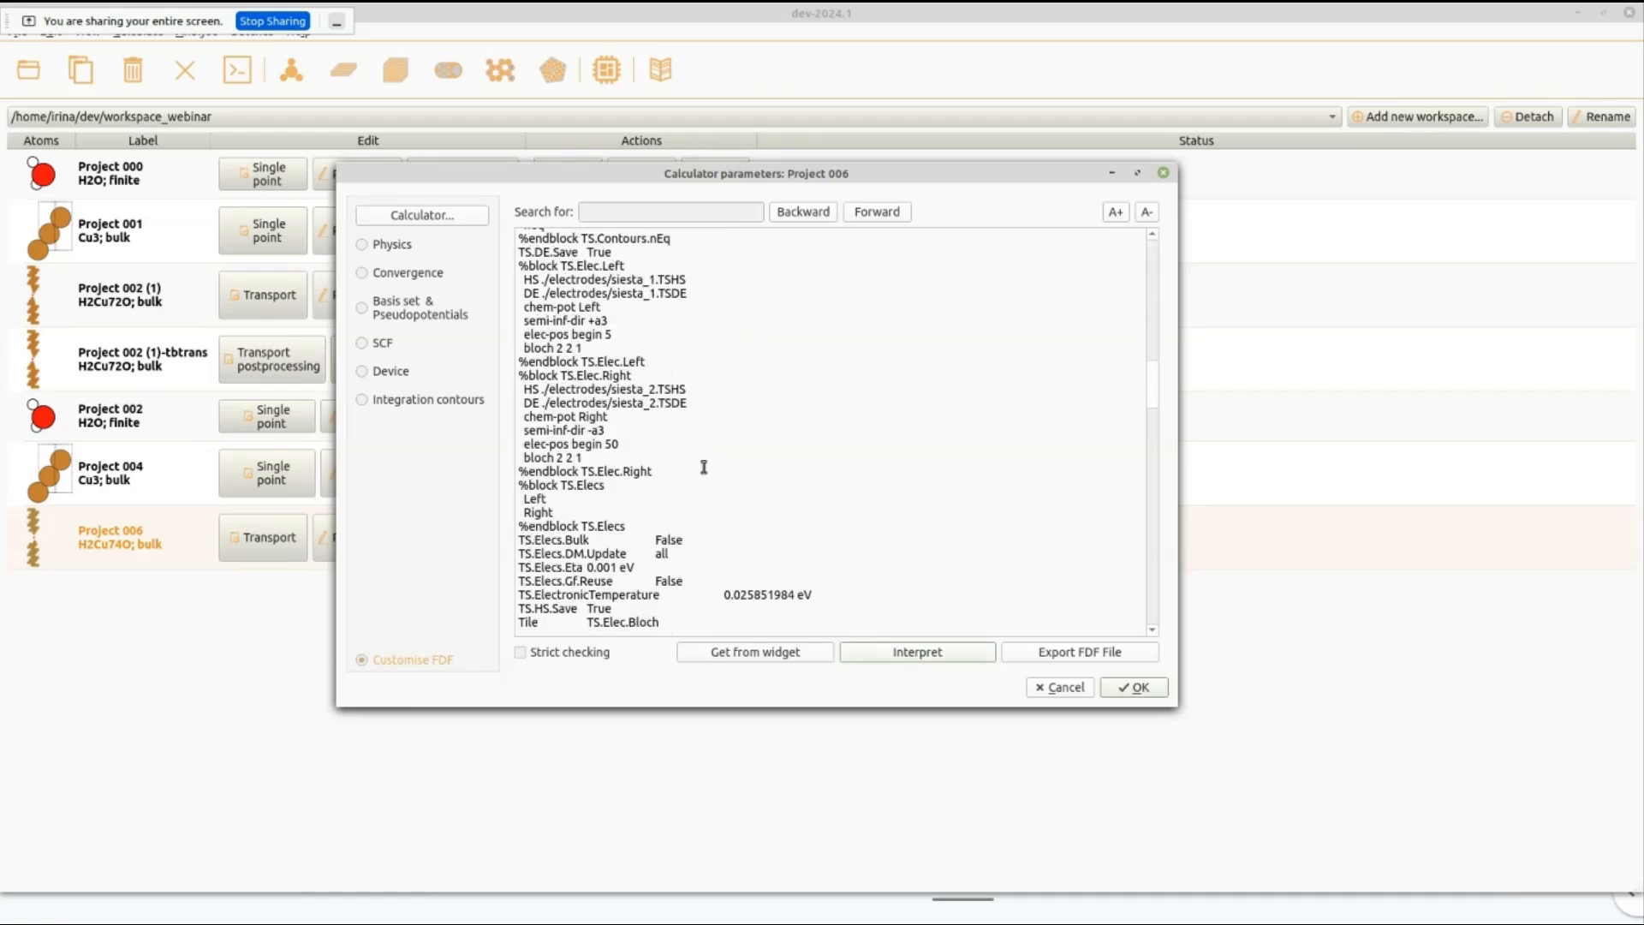
scroll(763, 480, down, 20)
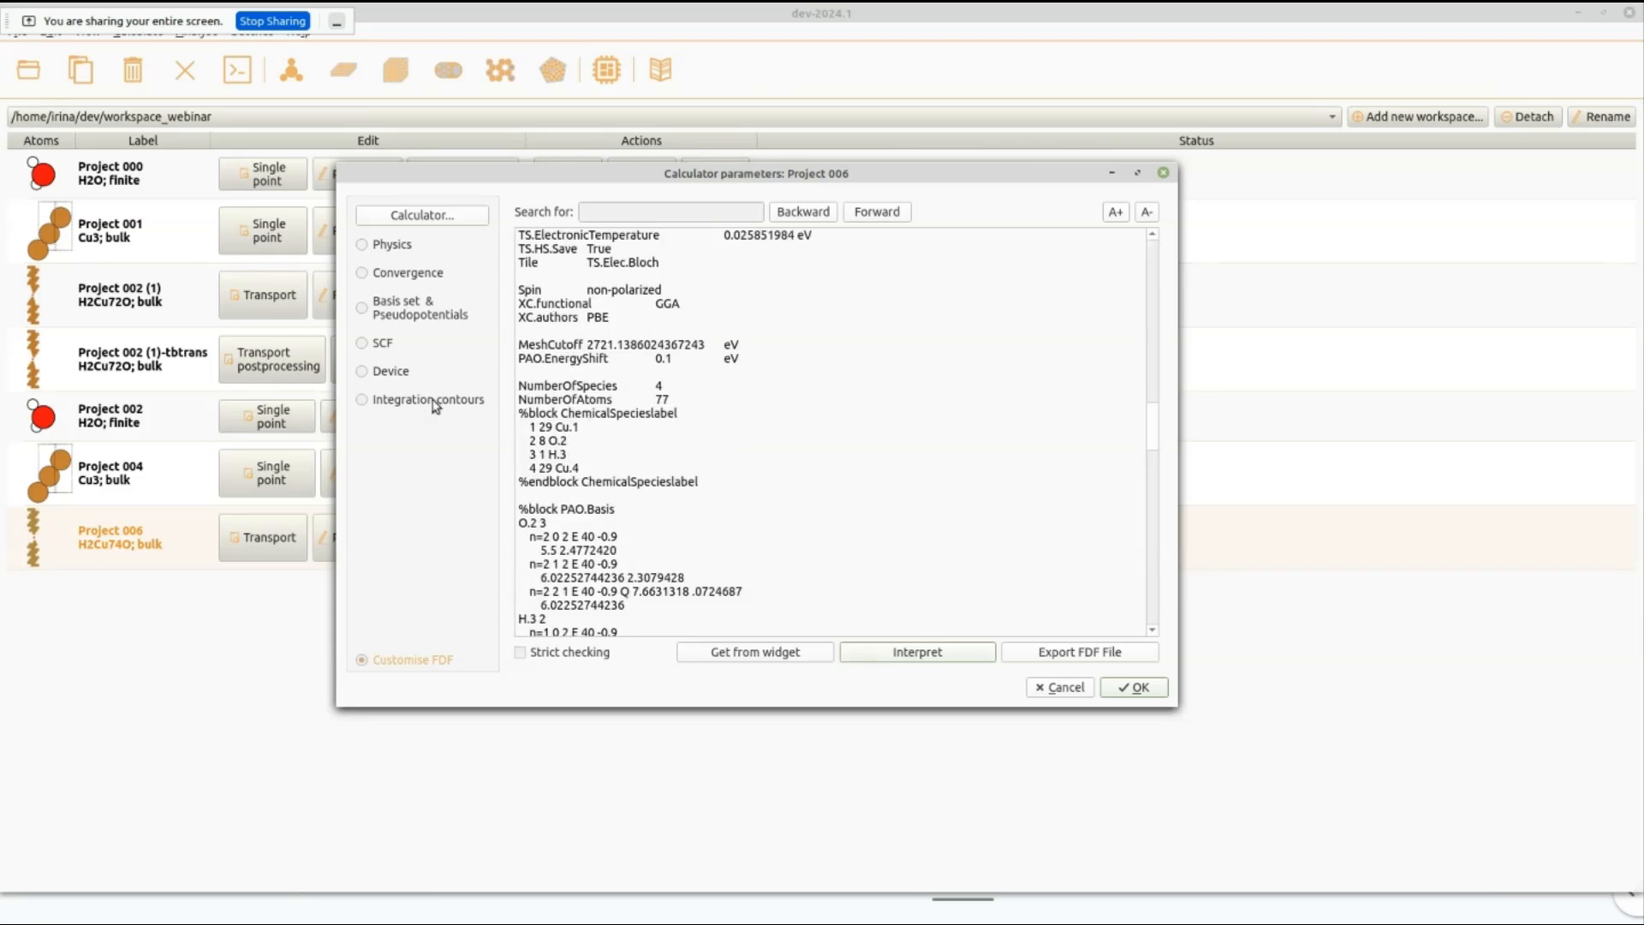
scroll(747, 466, up, 10)
scroll(747, 467, up, 15)
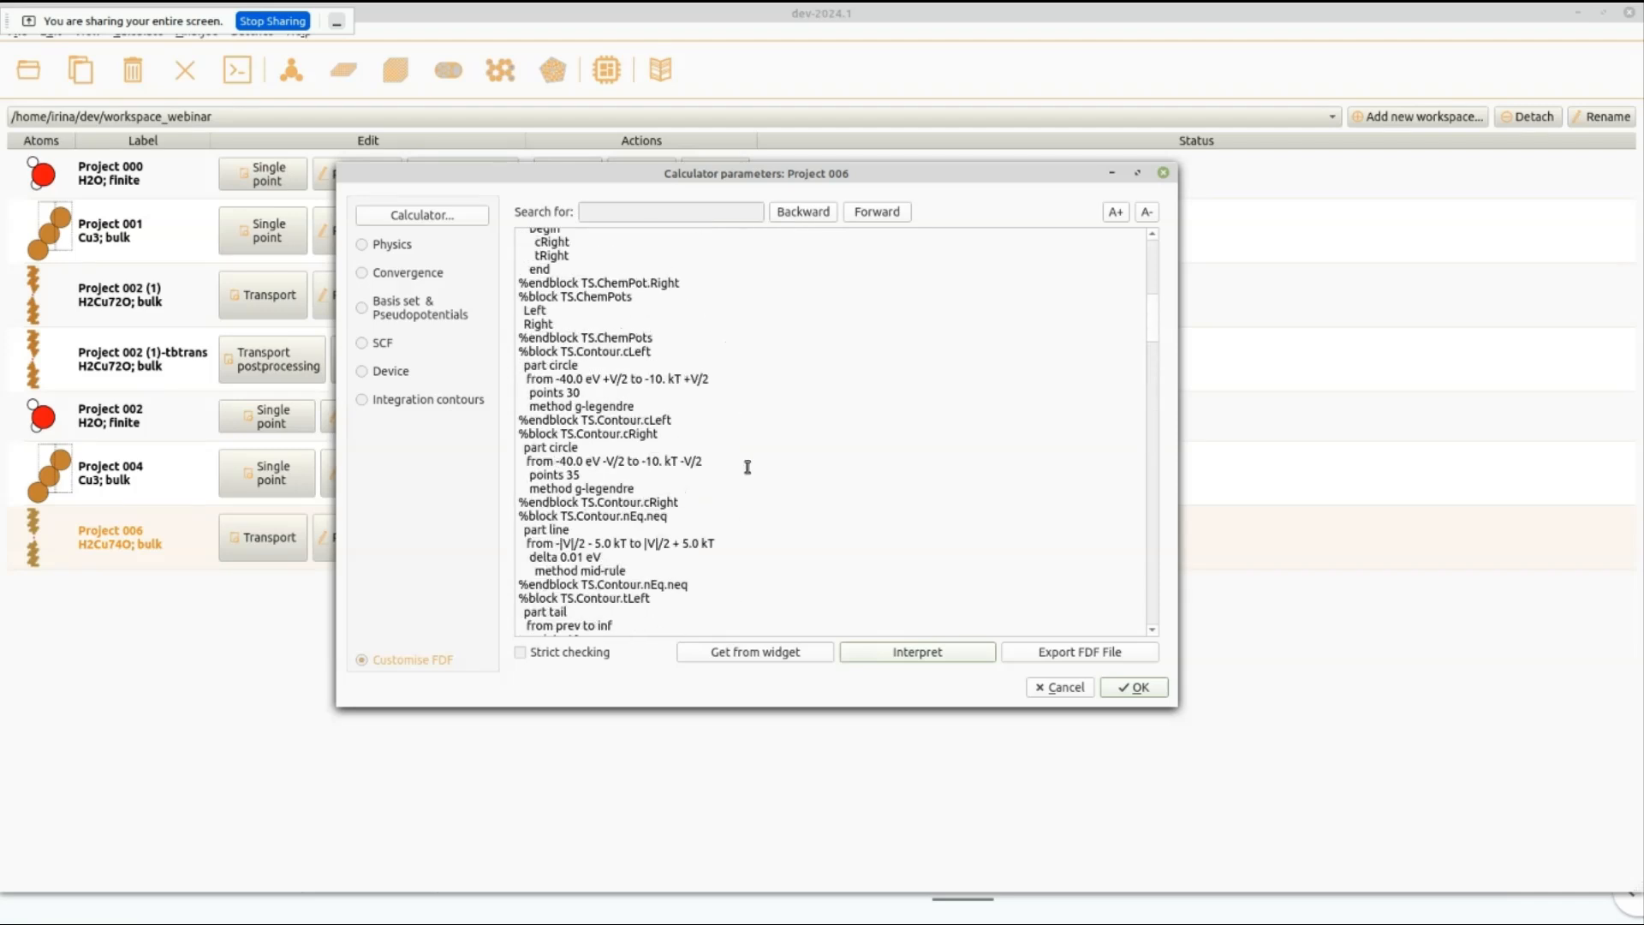
click(1134, 689)
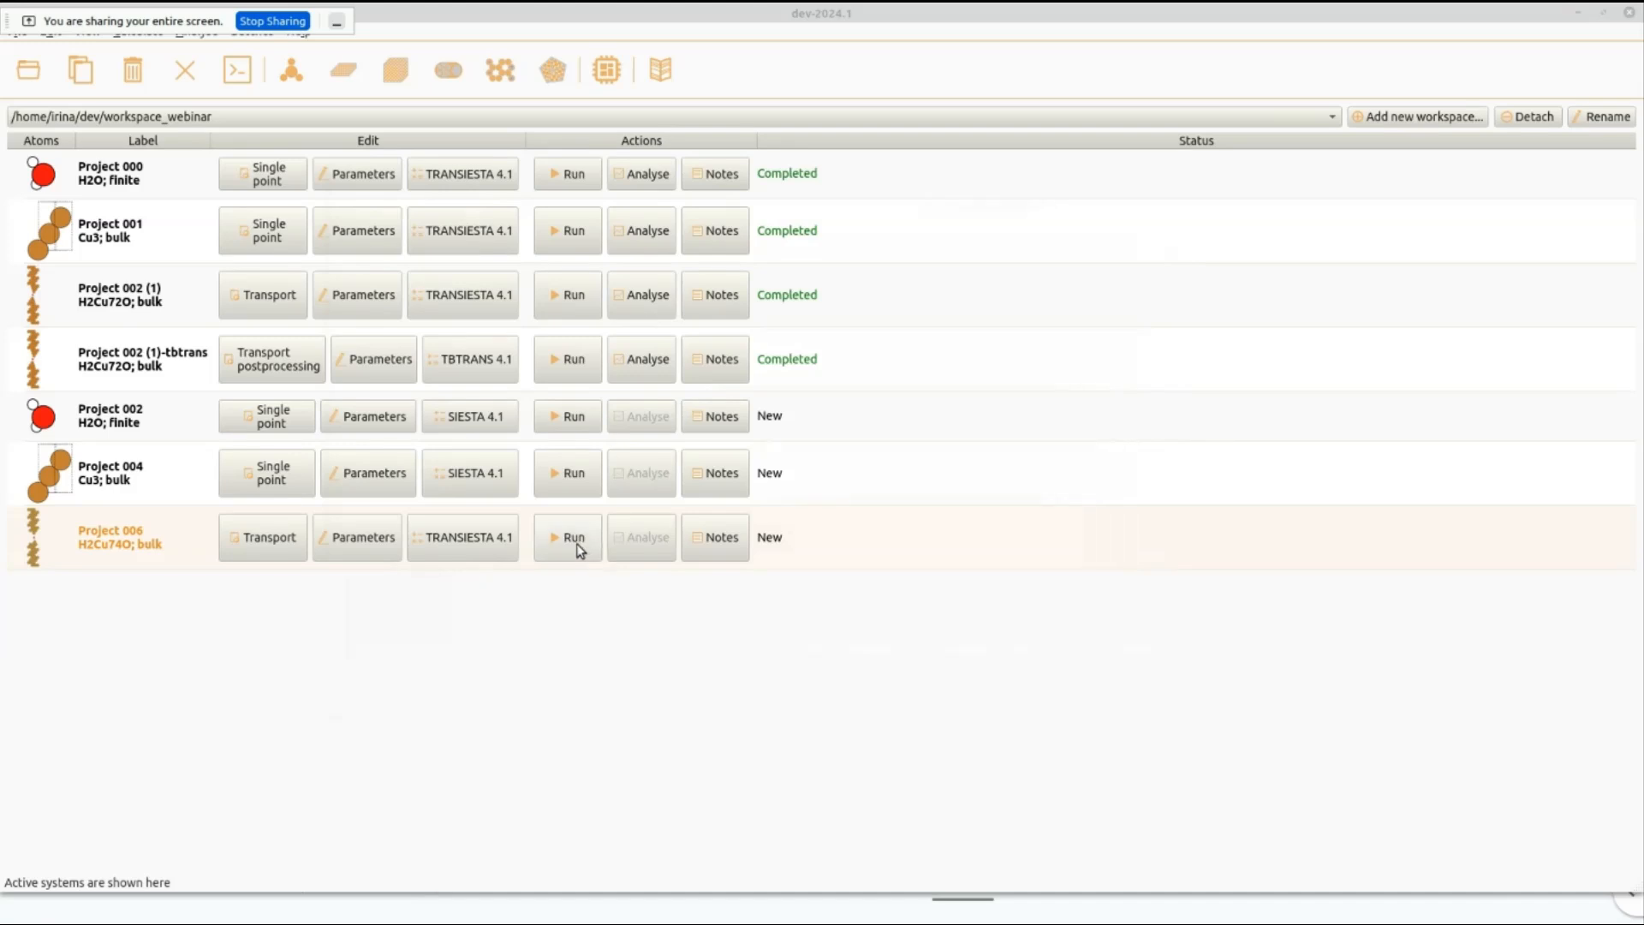
Preview the TRANSIESTA input file of Project 006 from its run widget, then put the run widget away.
click(574, 538)
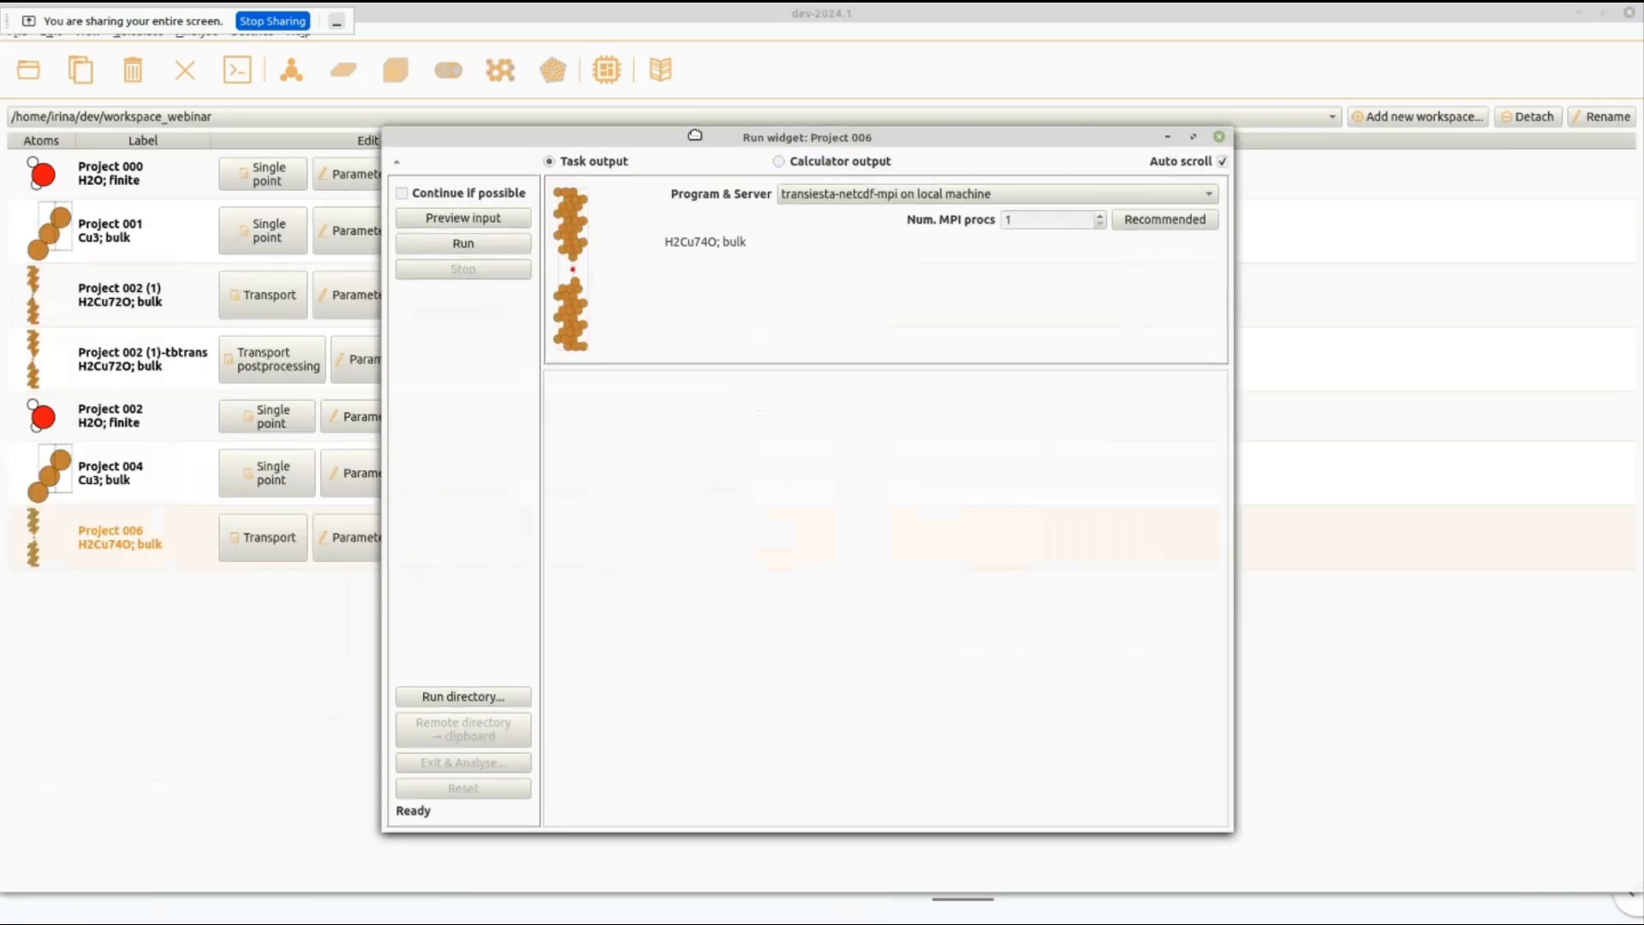
click(463, 219)
scroll(788, 422, down, 15)
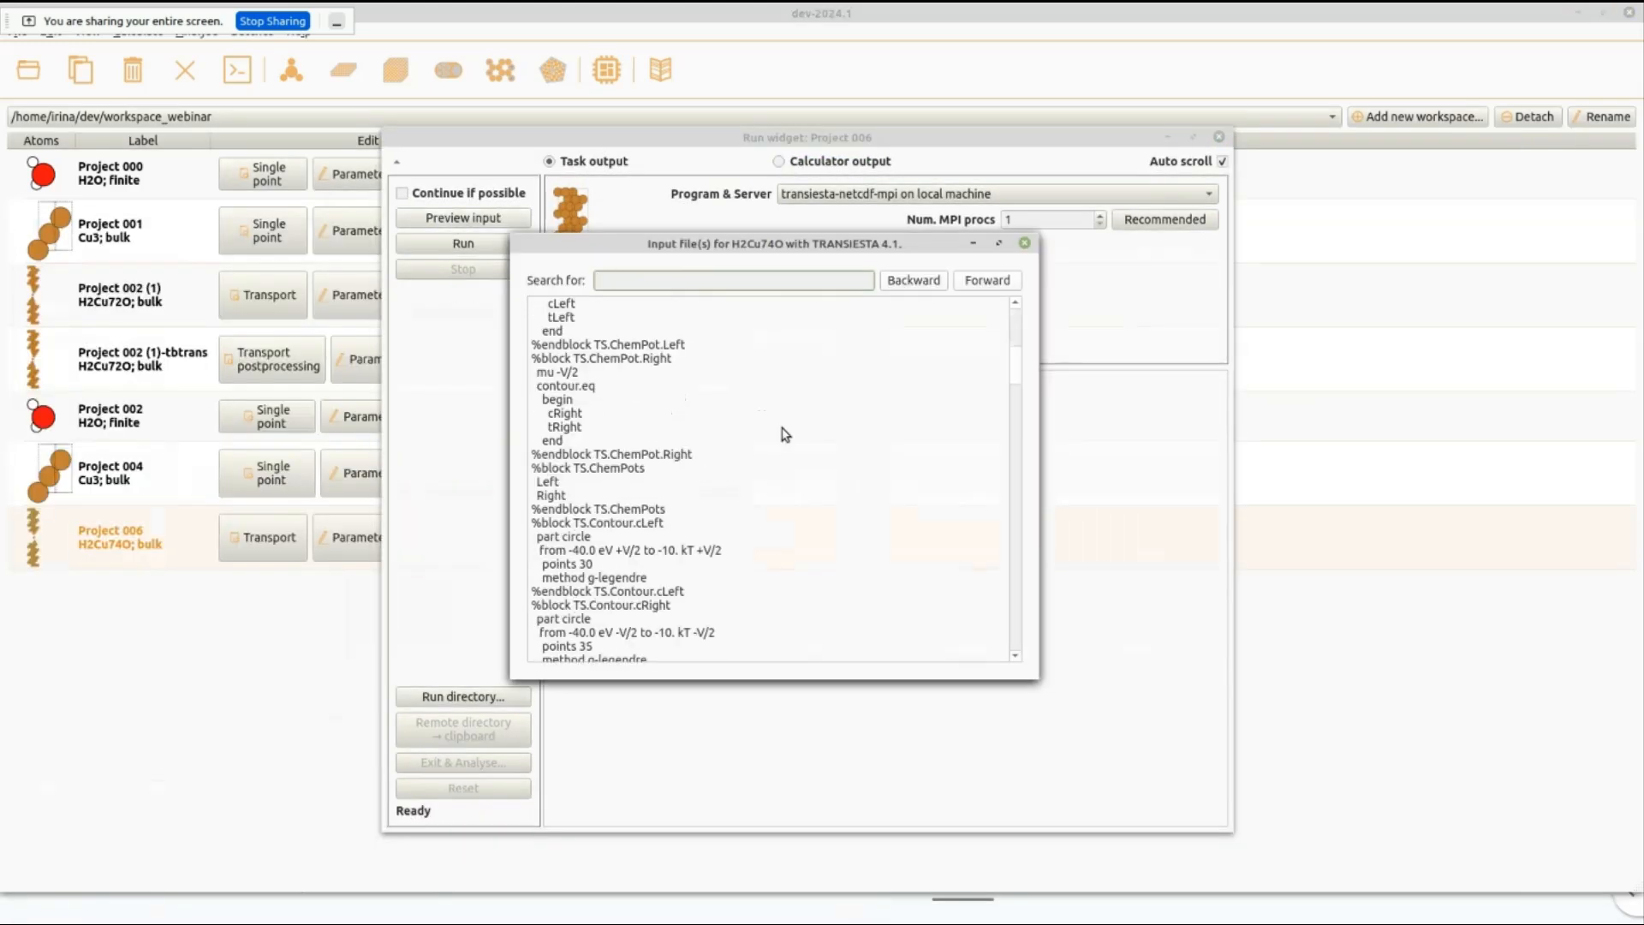
click(1024, 243)
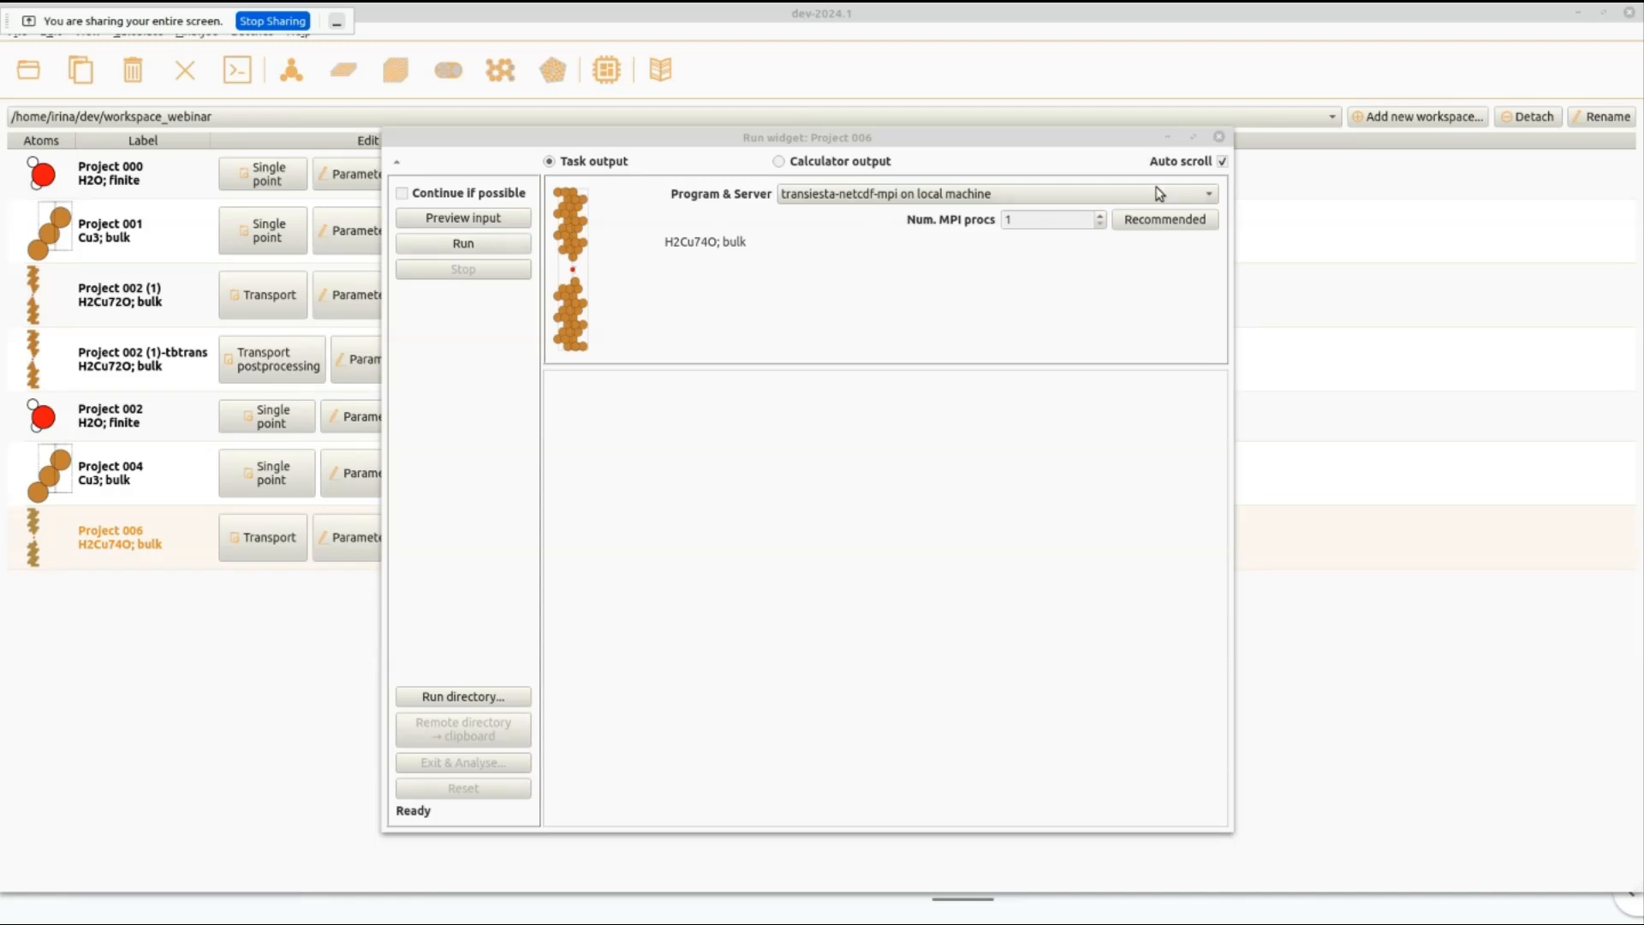
click(1168, 138)
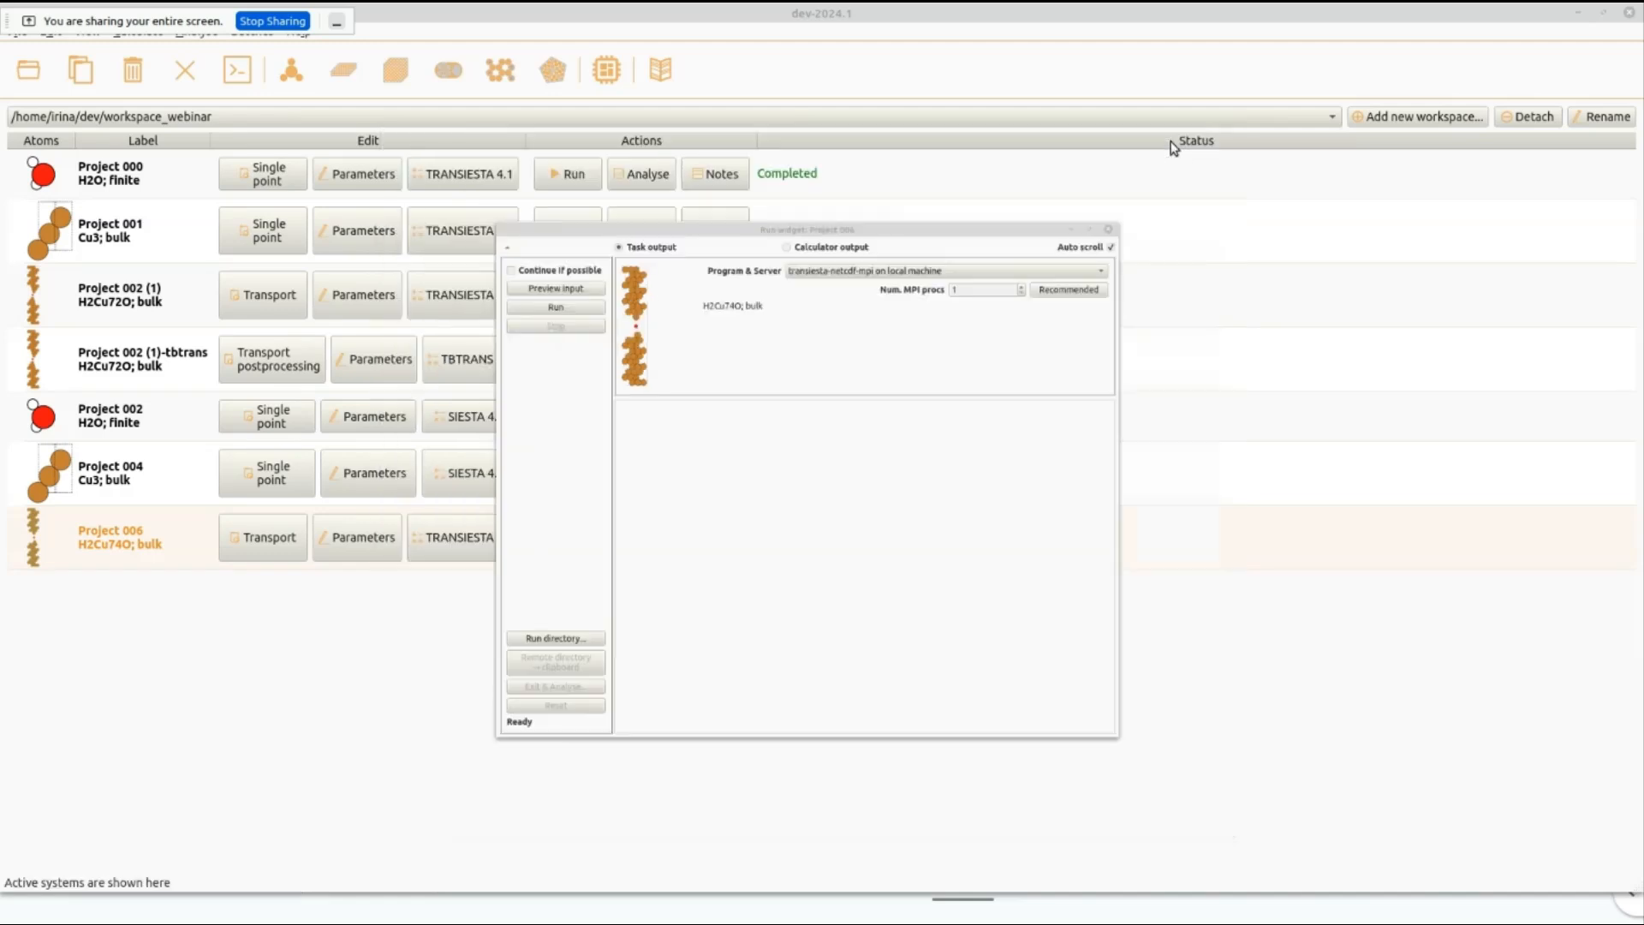
Open the run widget of the completed Project 002 (1) transport calculation and view its calculator output.
click(169, 299)
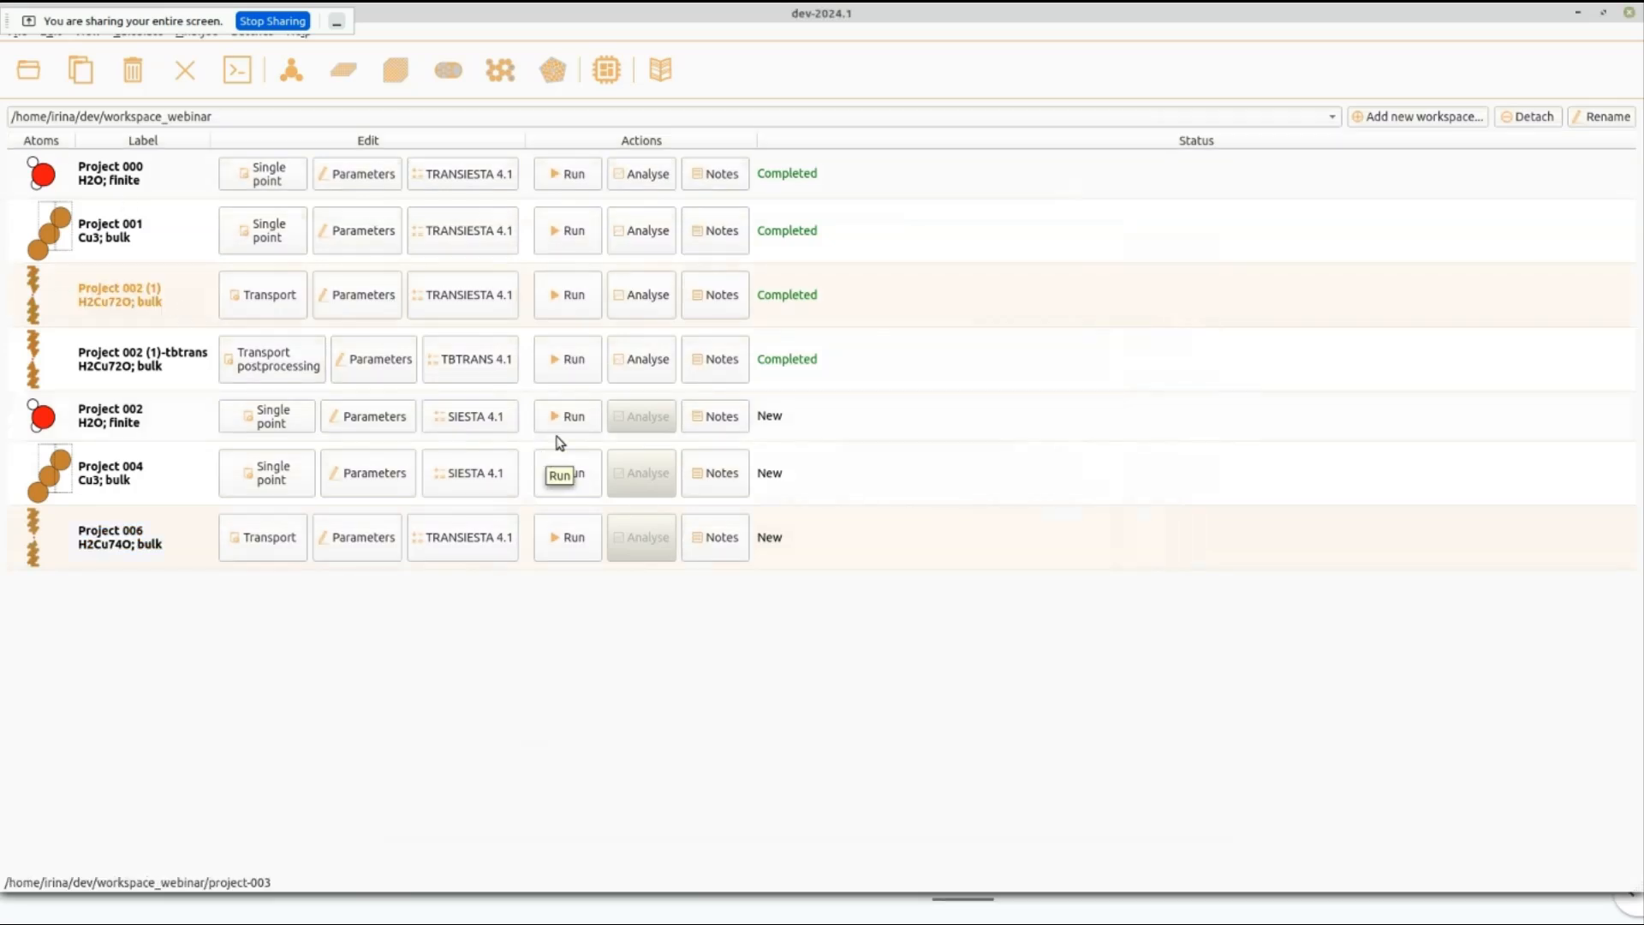
click(590, 303)
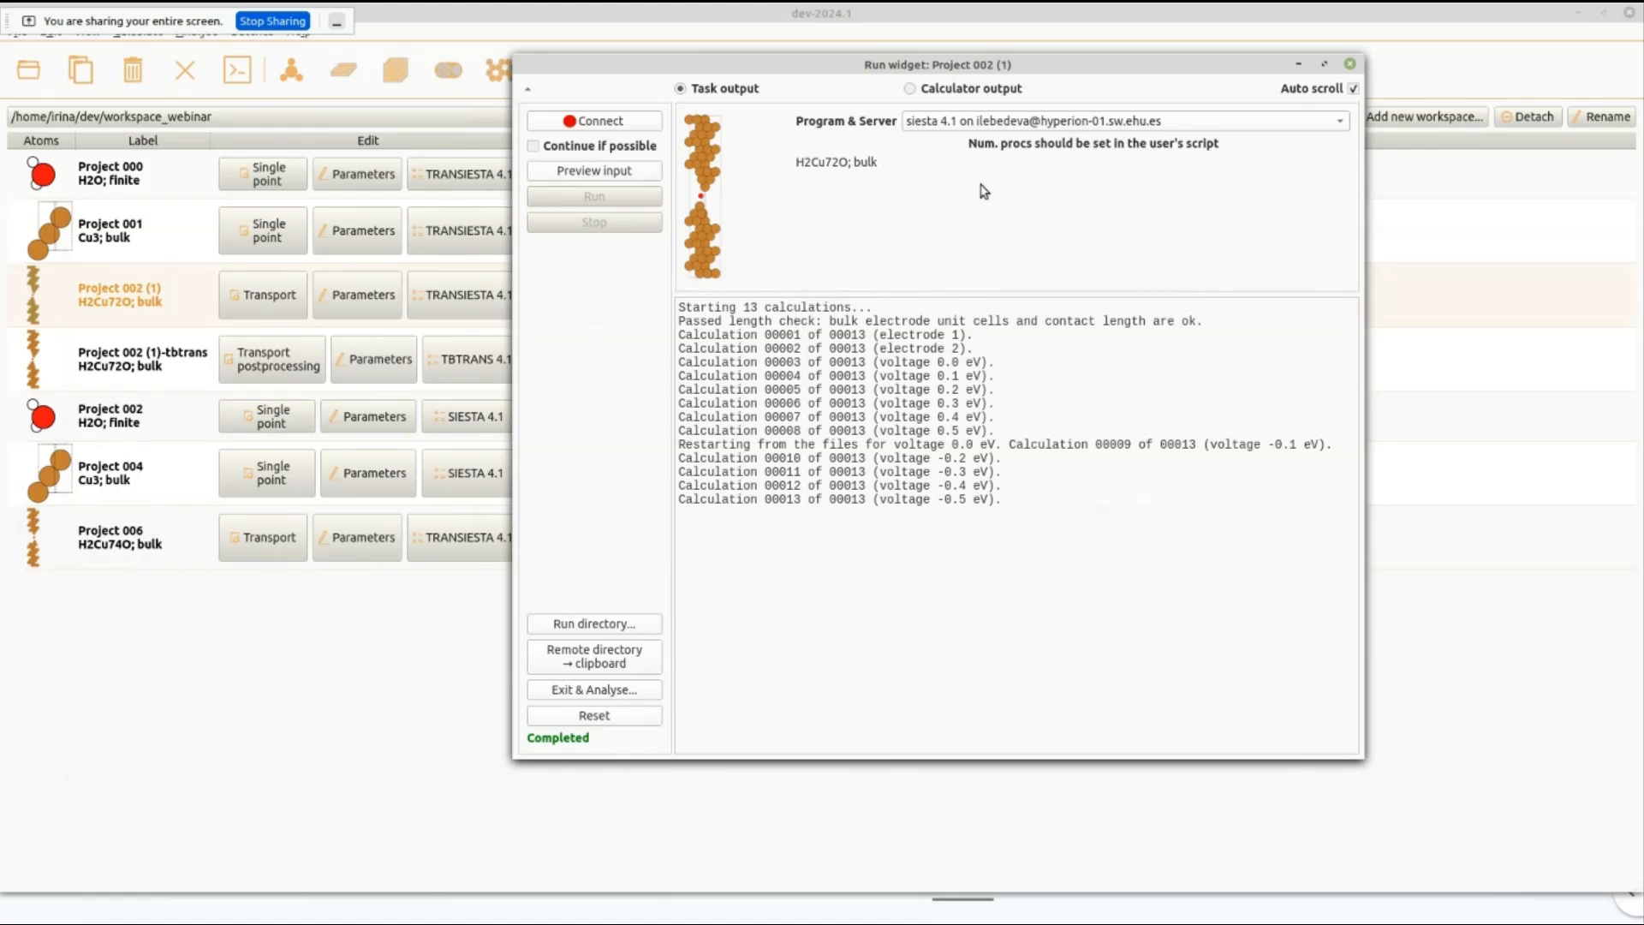
click(956, 91)
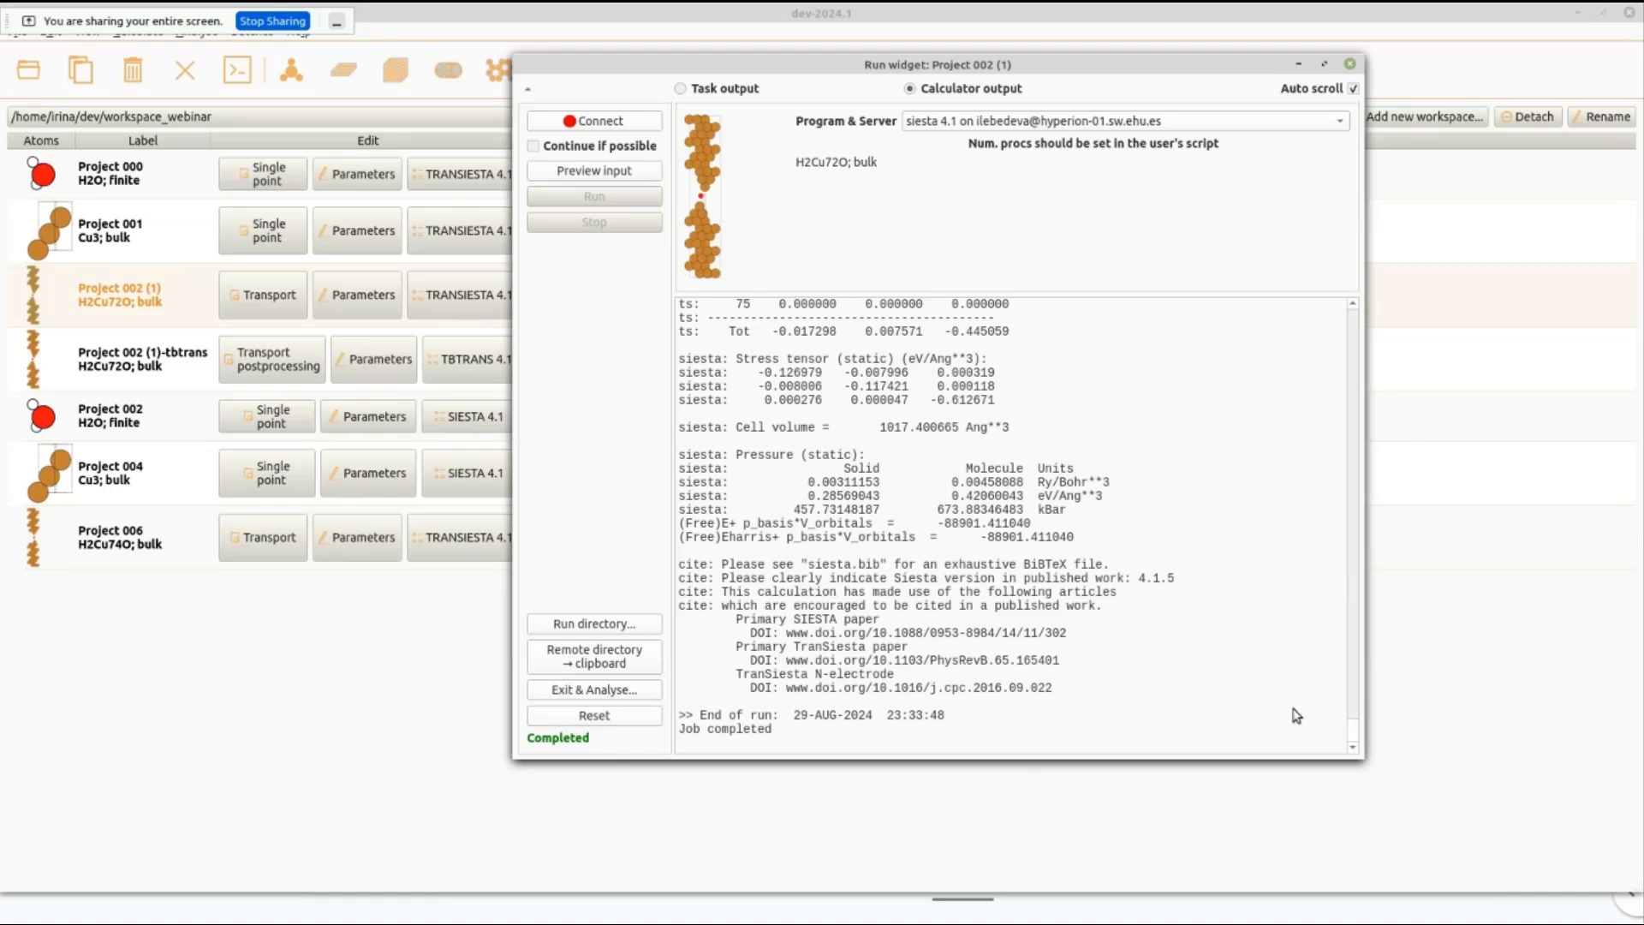
Browse the run directory of Project 002 (1) to the output electrodes folder and inspect siesta_1.out, closing the file.
click(591, 624)
drag(424, 33, 1030, 99)
double_click(706, 220)
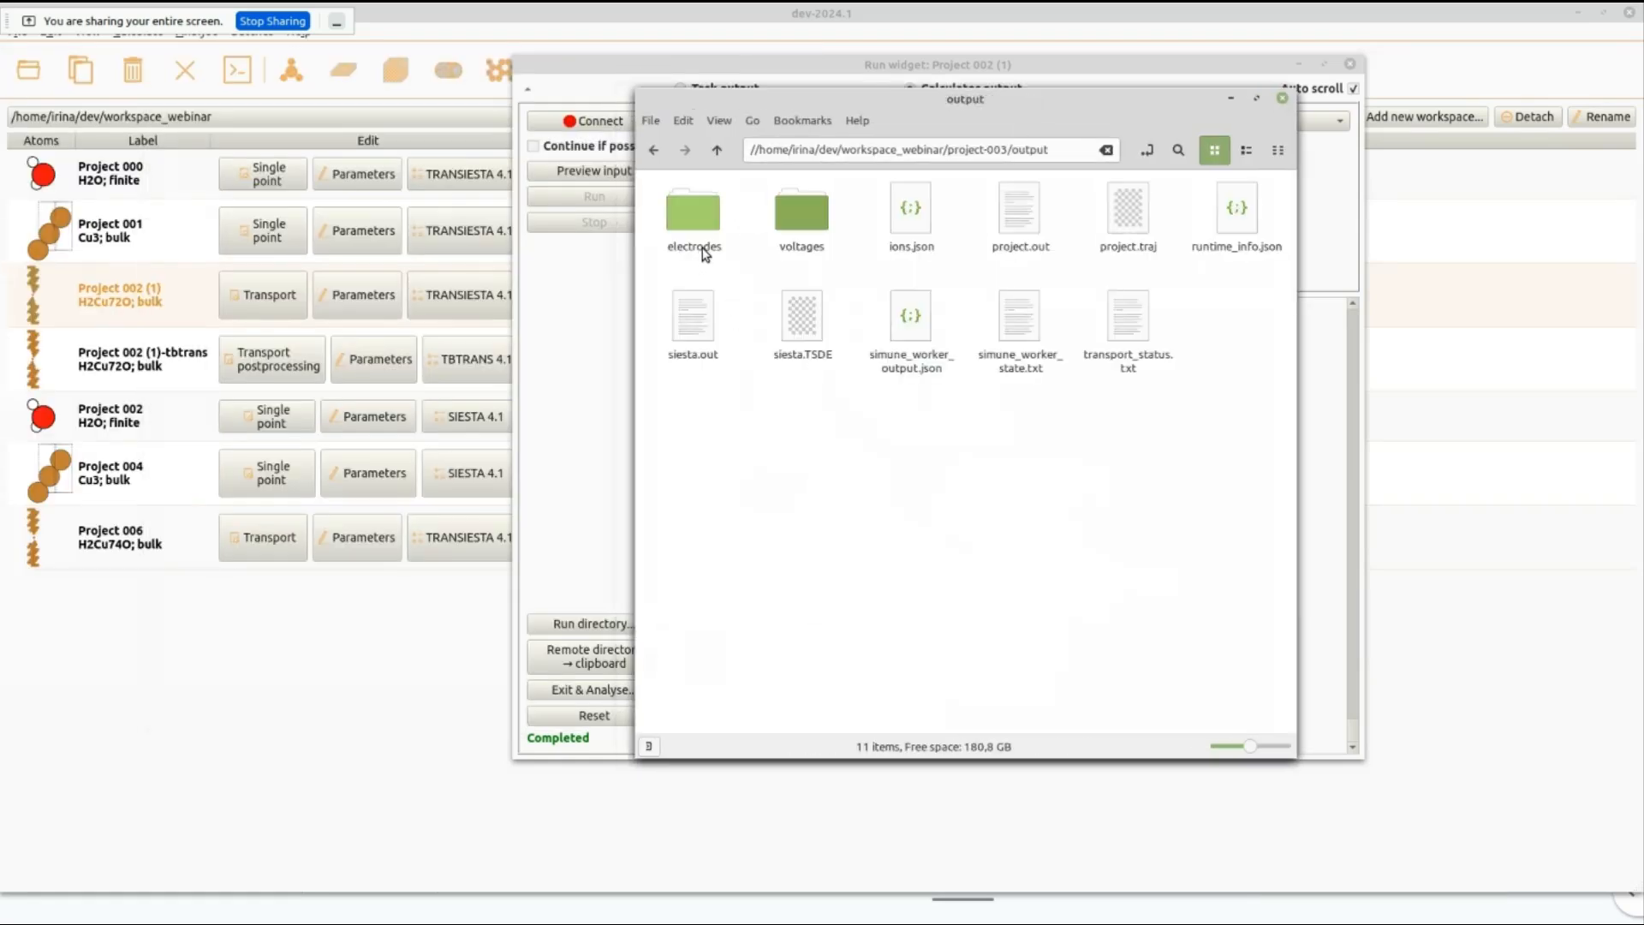
double_click(695, 222)
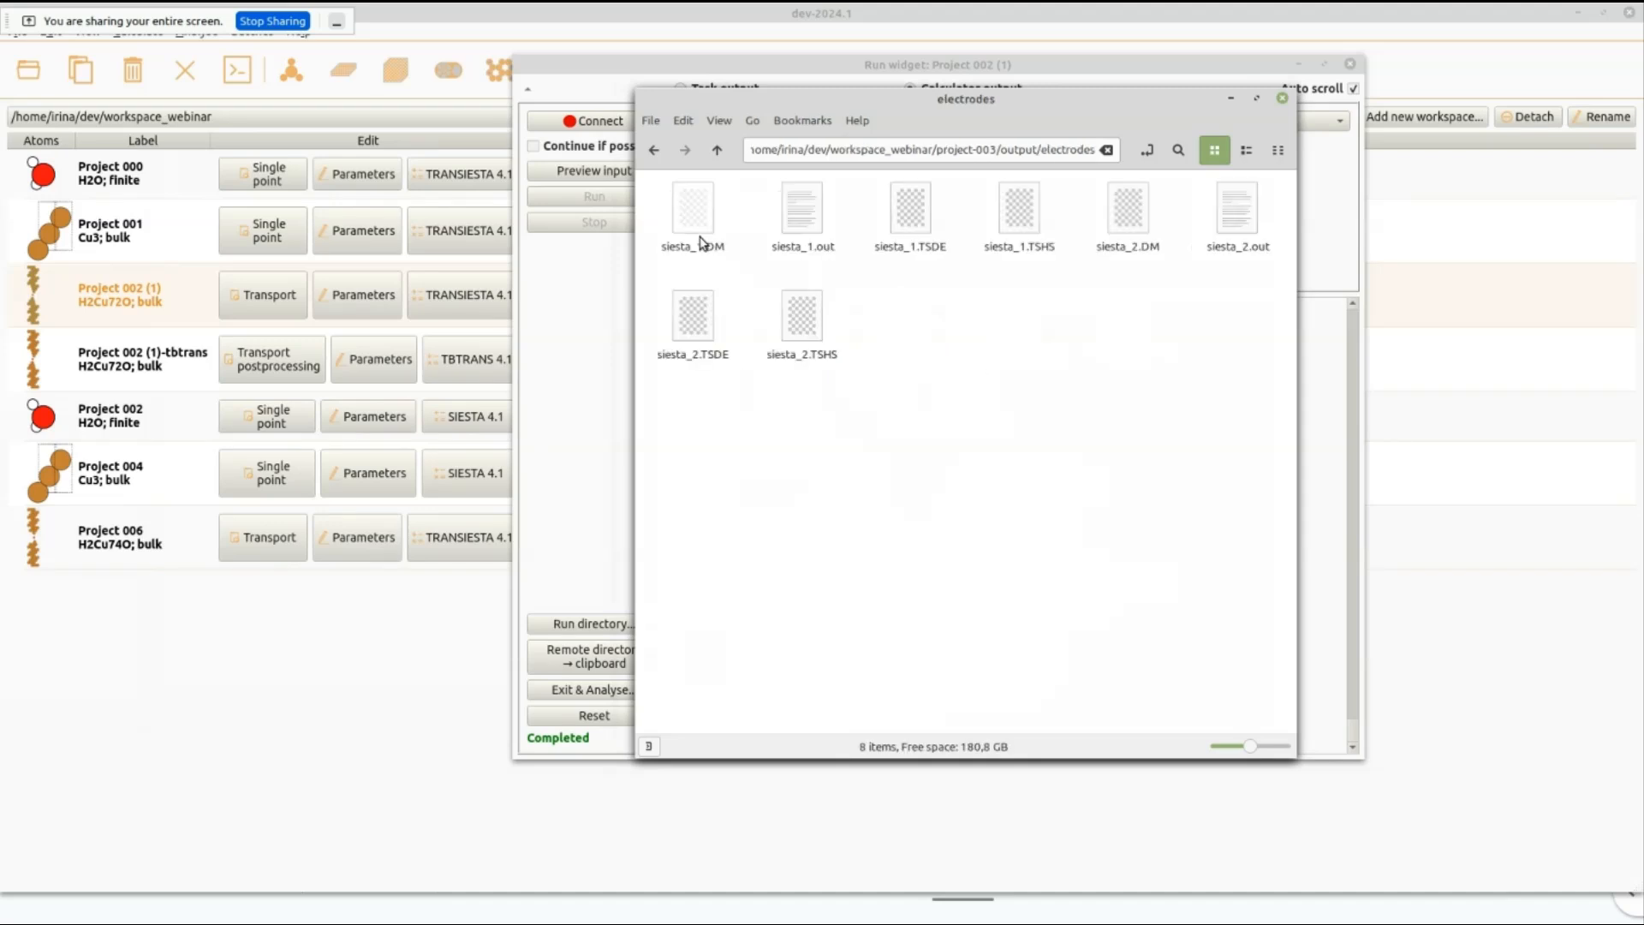
double_click(804, 226)
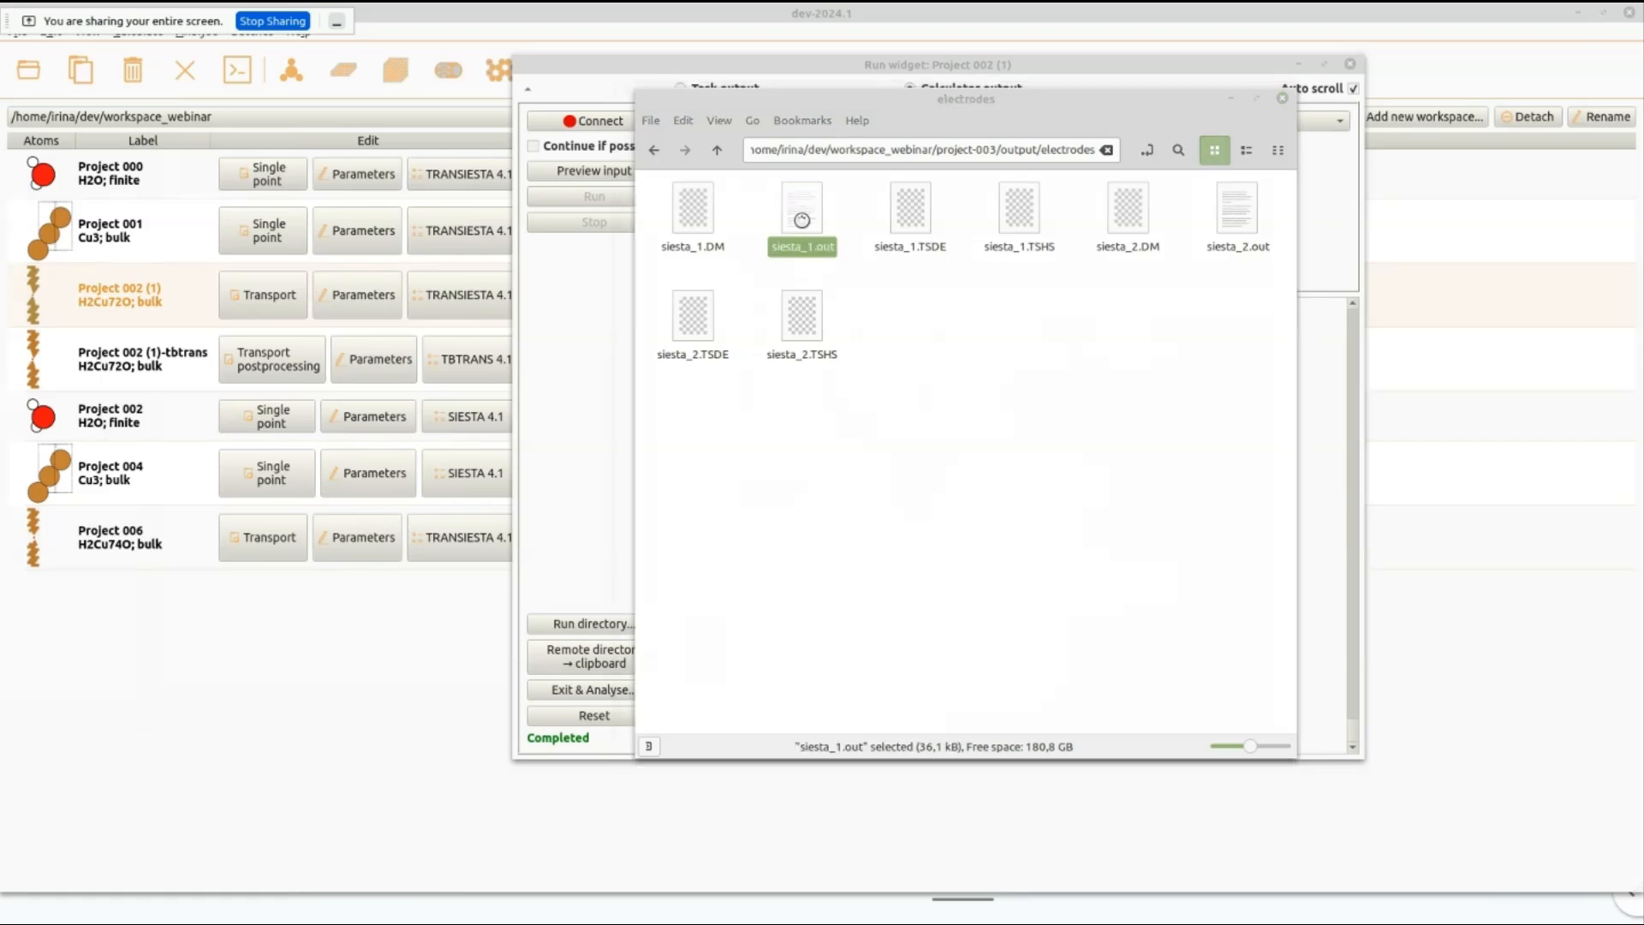
click(1630, 12)
Open siesta_0.0_eV.out from the output voltages folder of Project 002 (1) and examine its input, basis orbital and SCF settings sections.
click(716, 150)
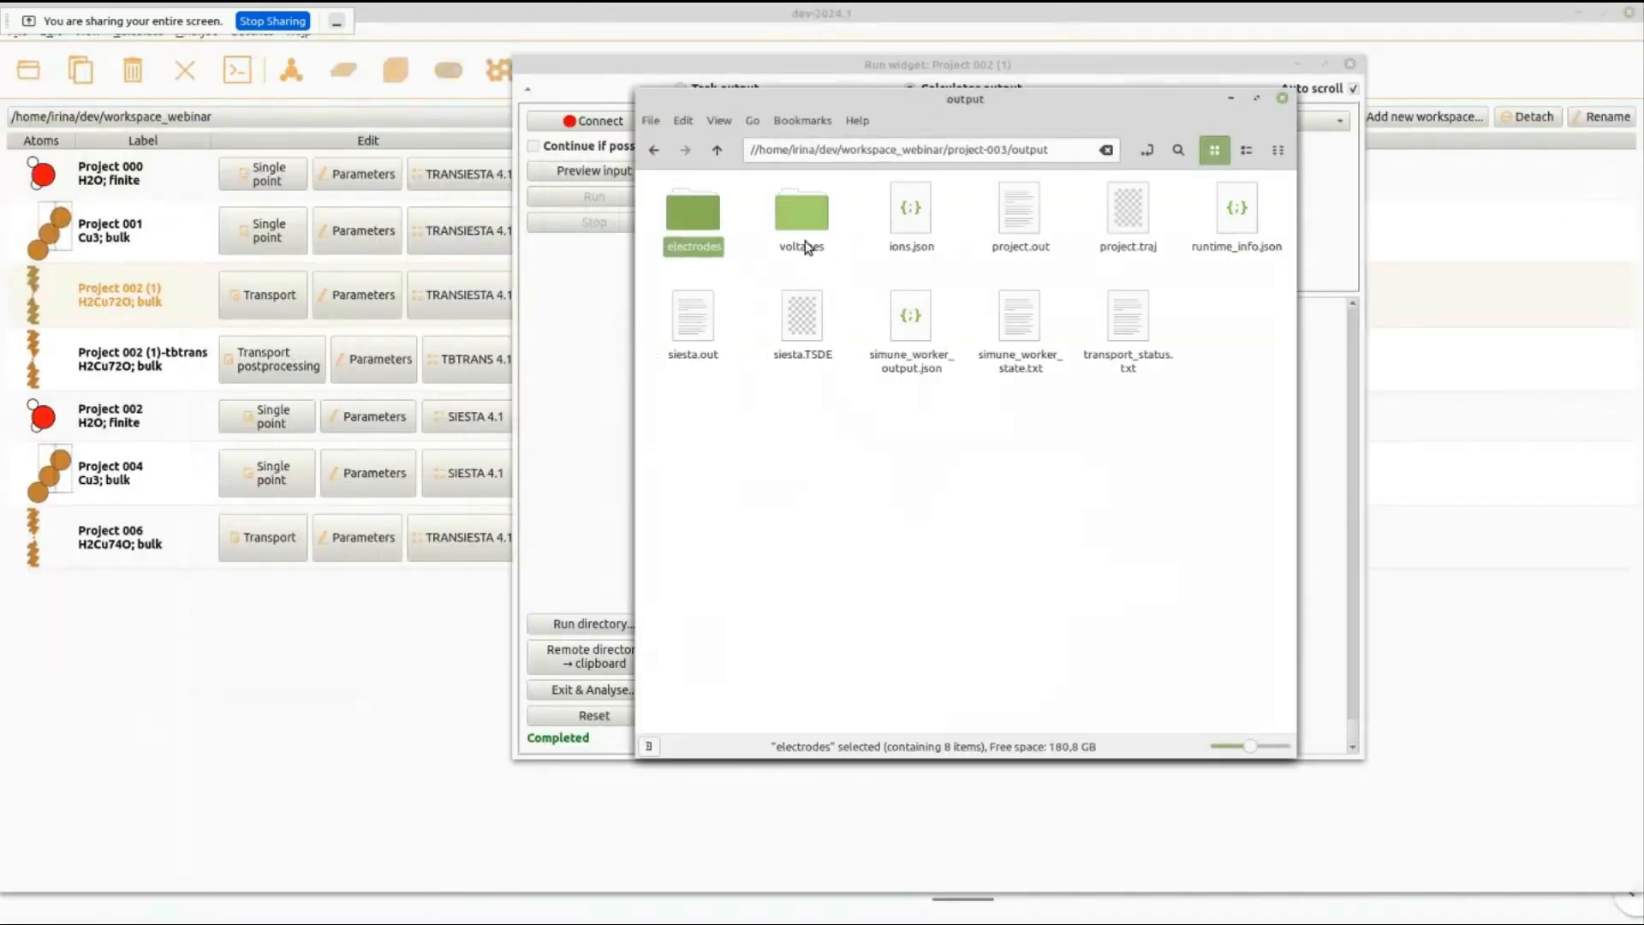
double_click(806, 248)
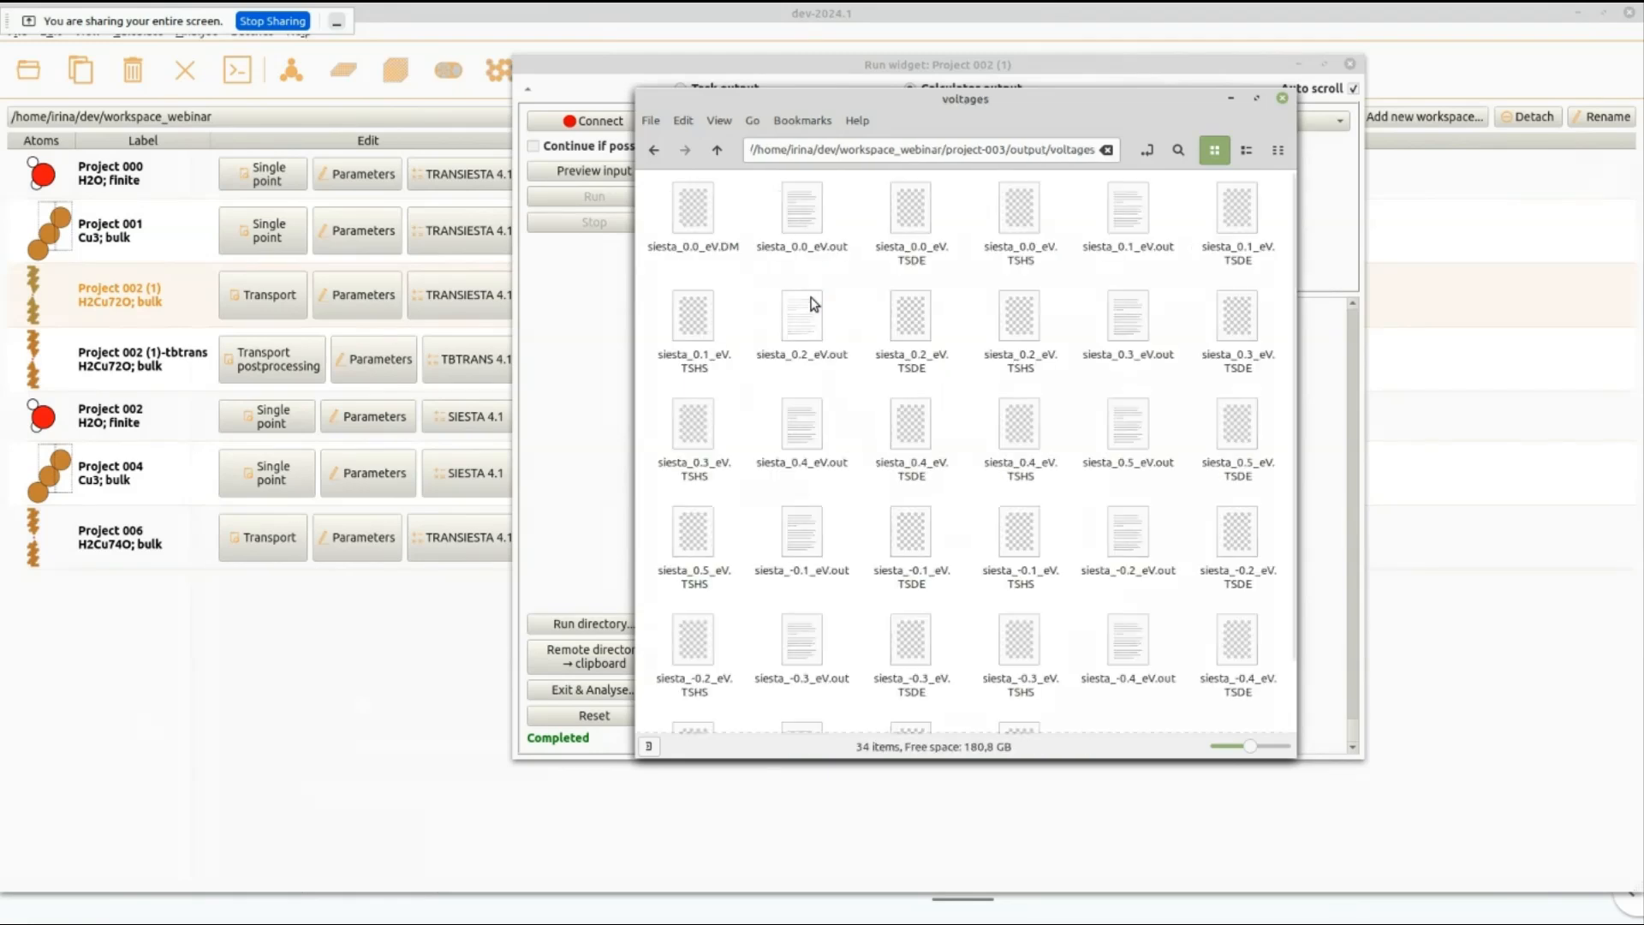
double_click(812, 256)
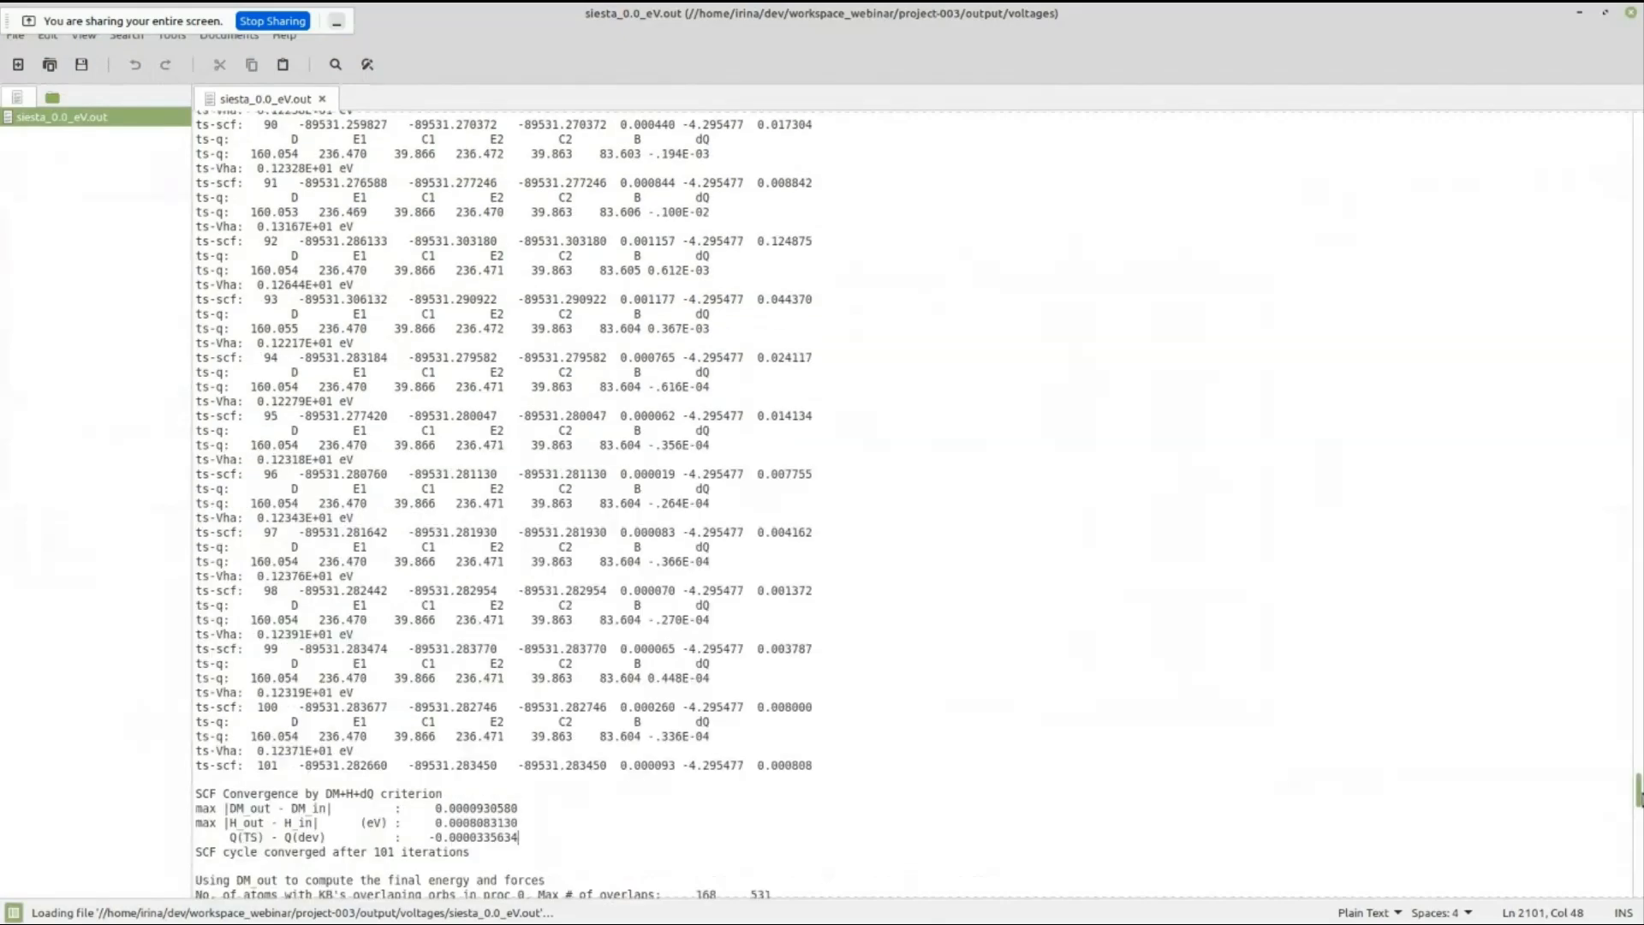
scroll(1130, 402, down, 20)
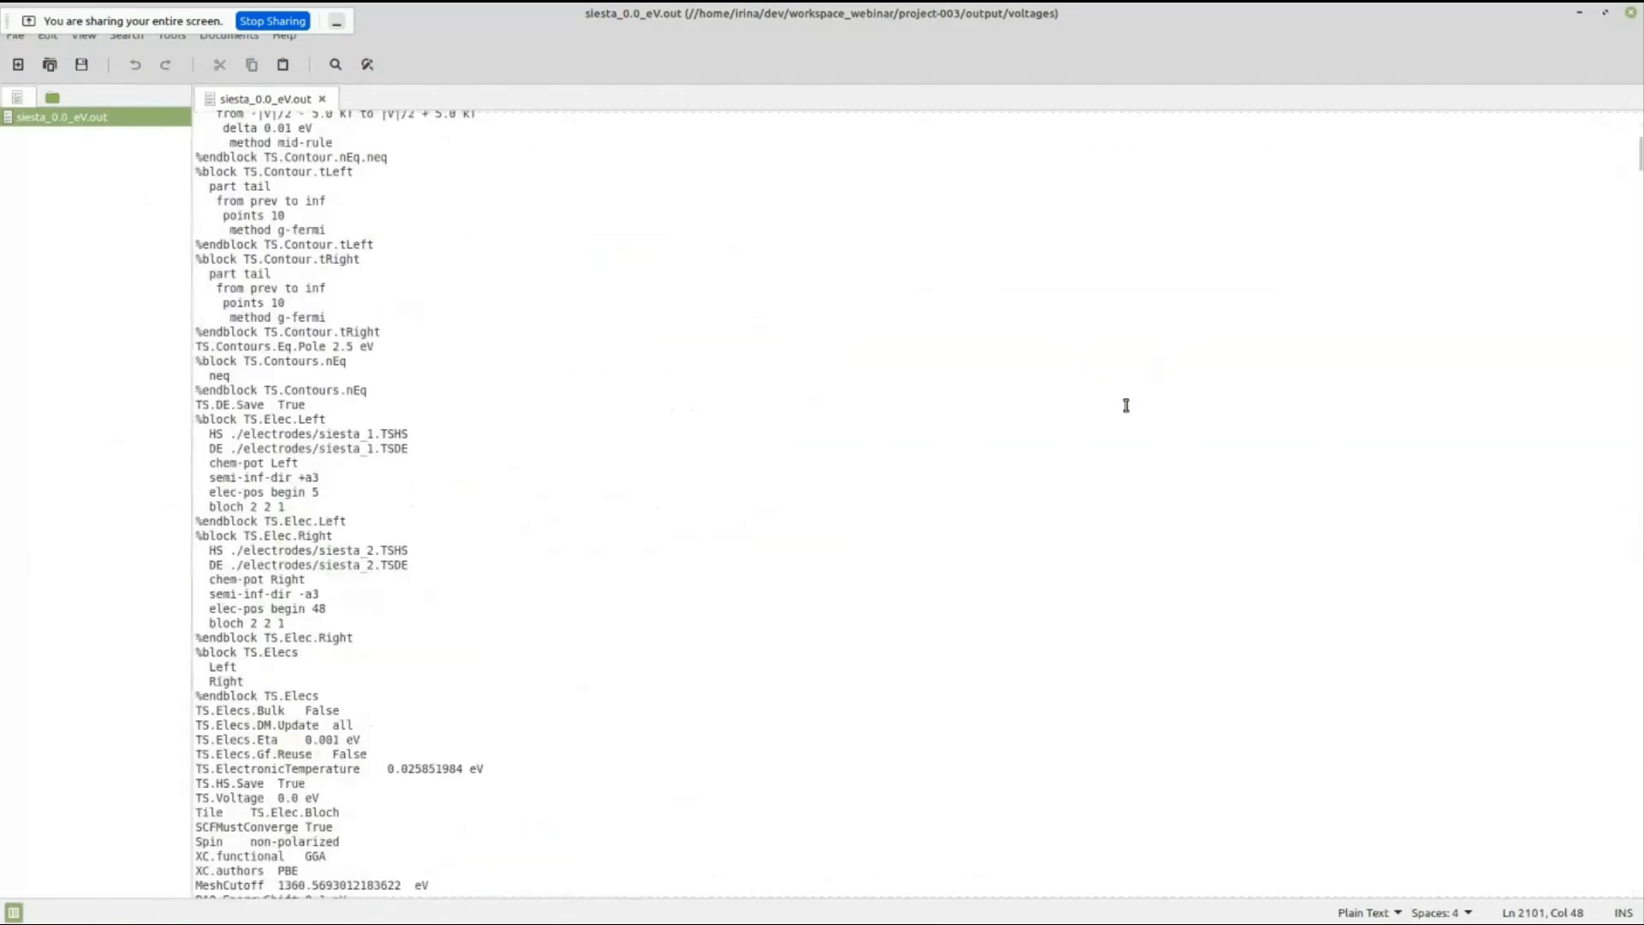
scroll(1114, 425, down, 11)
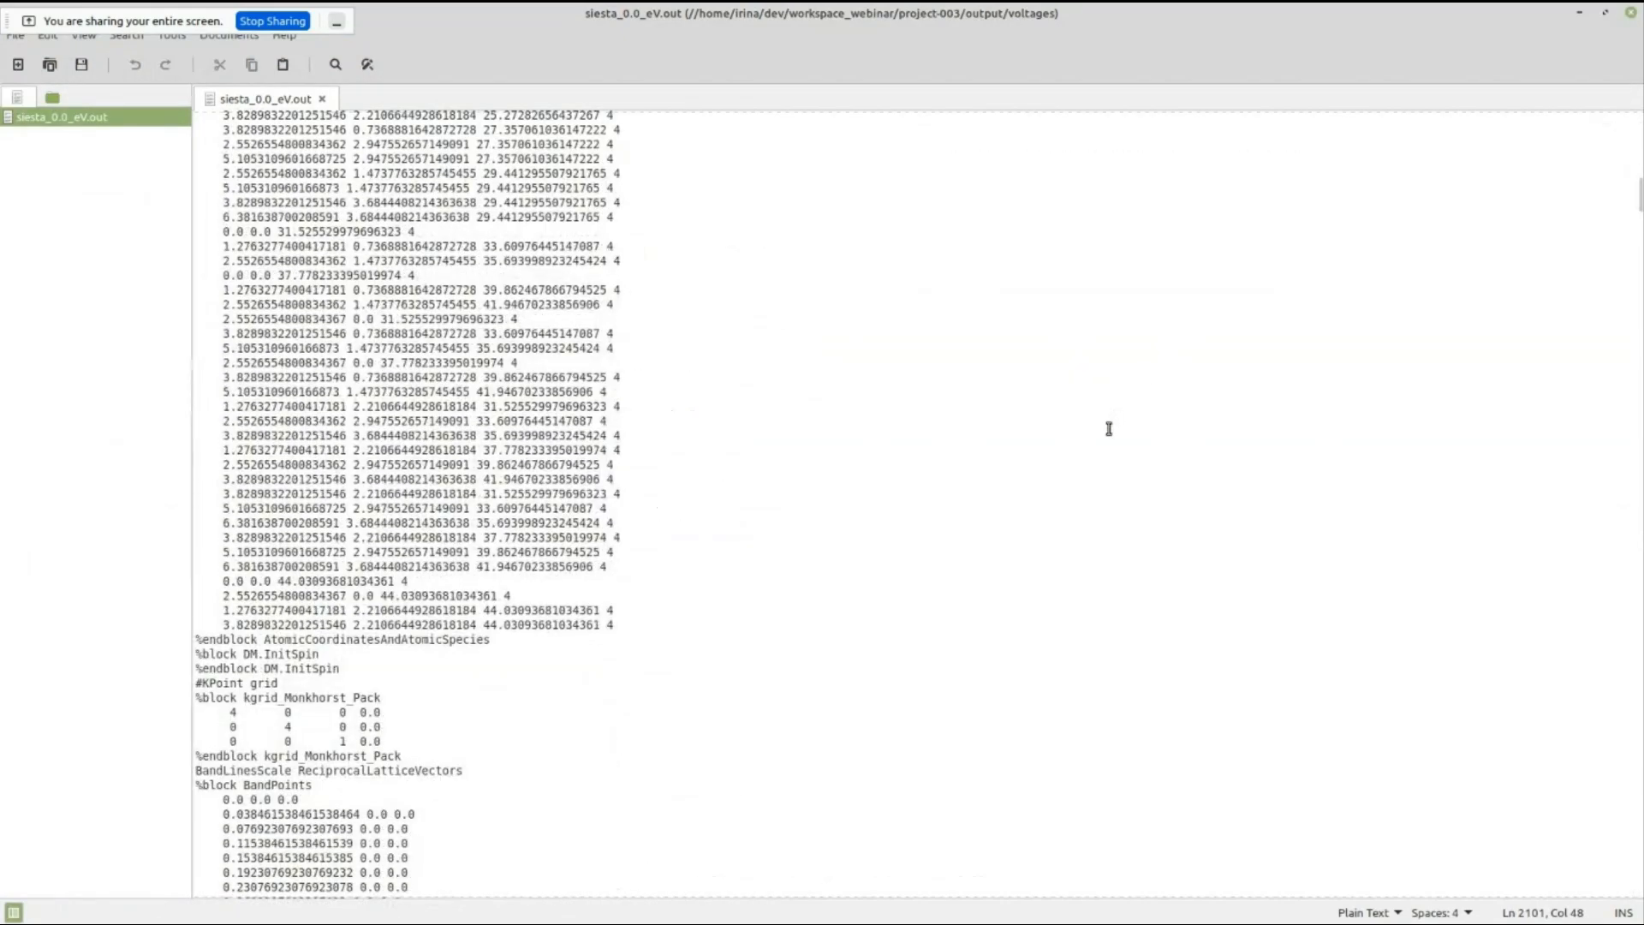
scroll(1109, 428, down, 20)
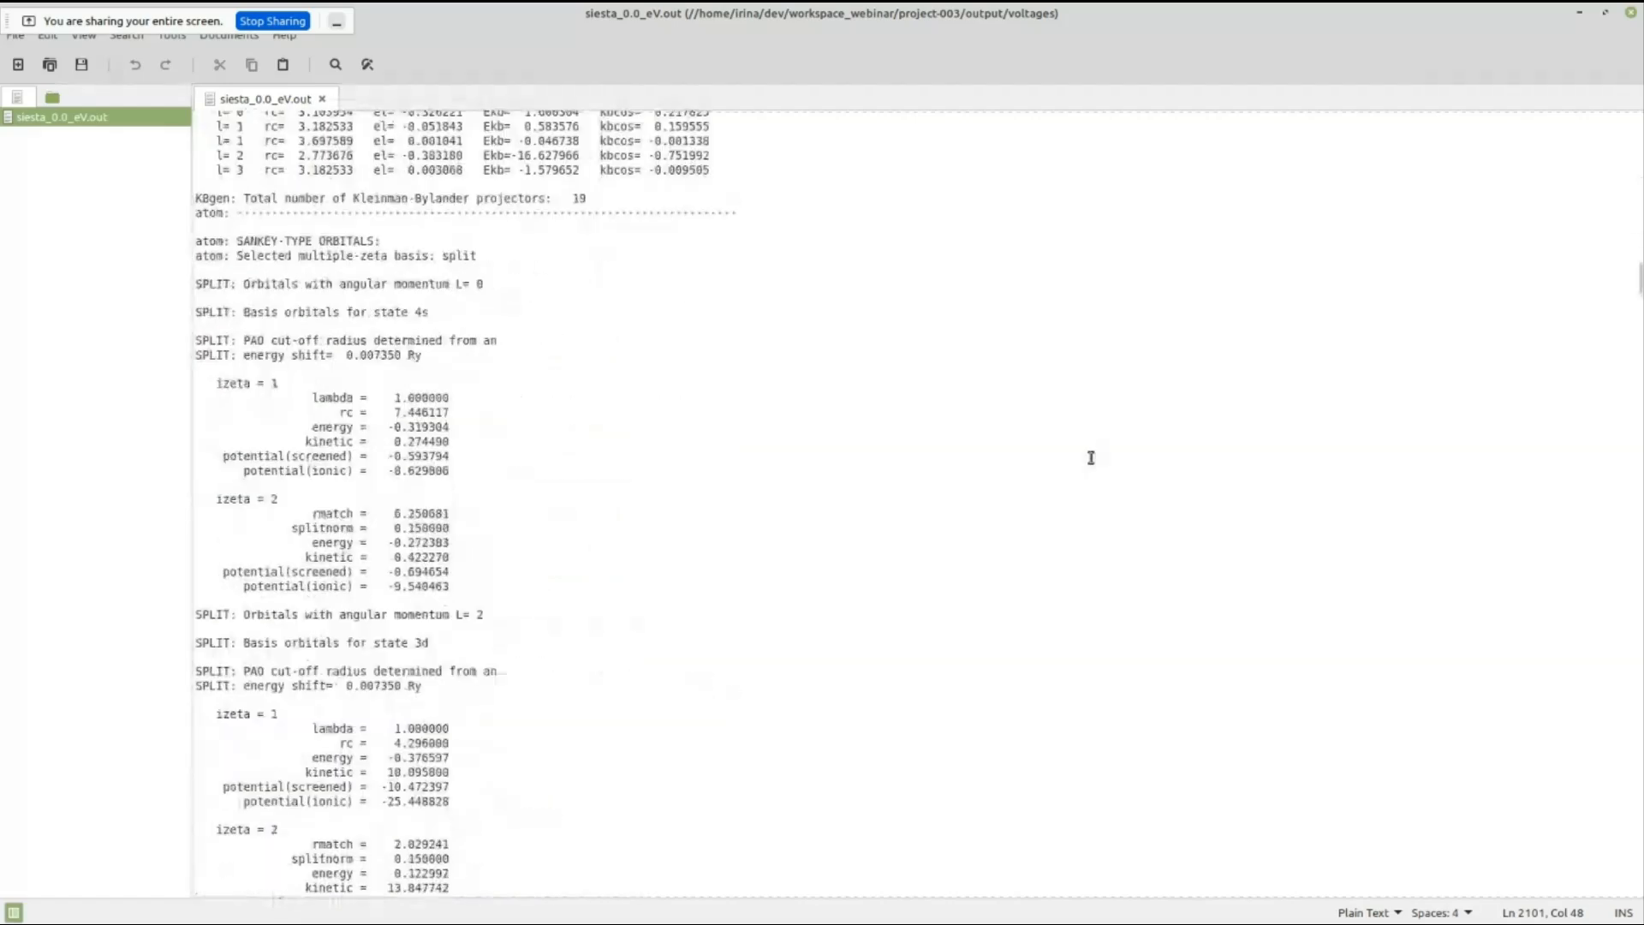
scroll(1091, 463, down, 20)
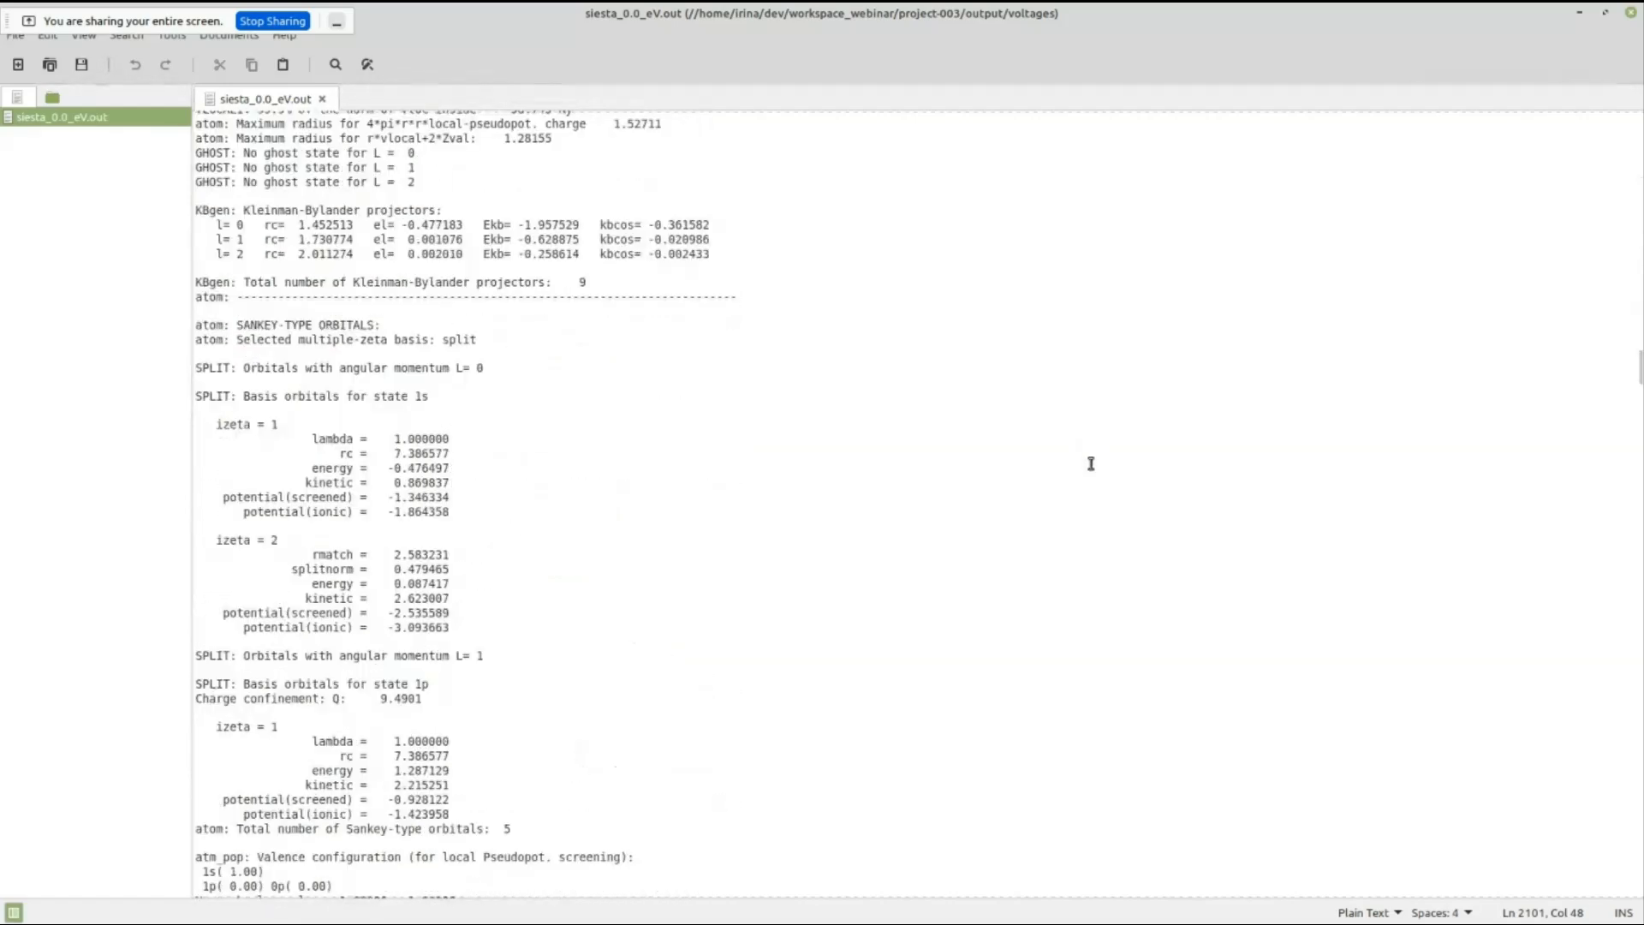
scroll(1089, 485, down, 20)
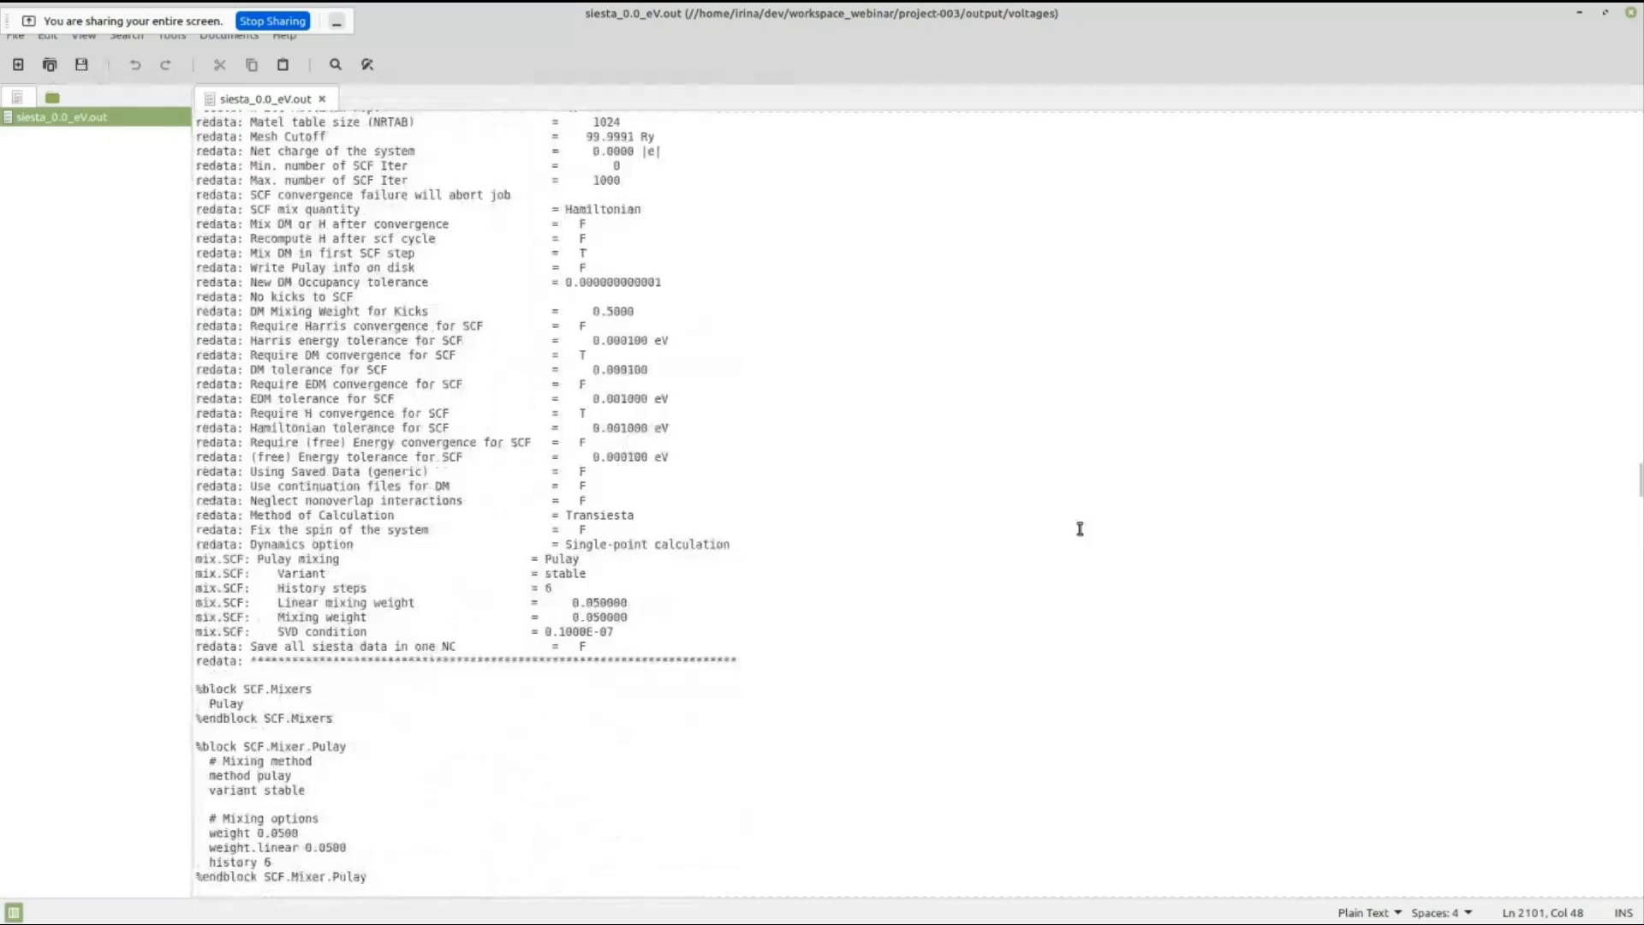
scroll(1076, 531, down, 20)
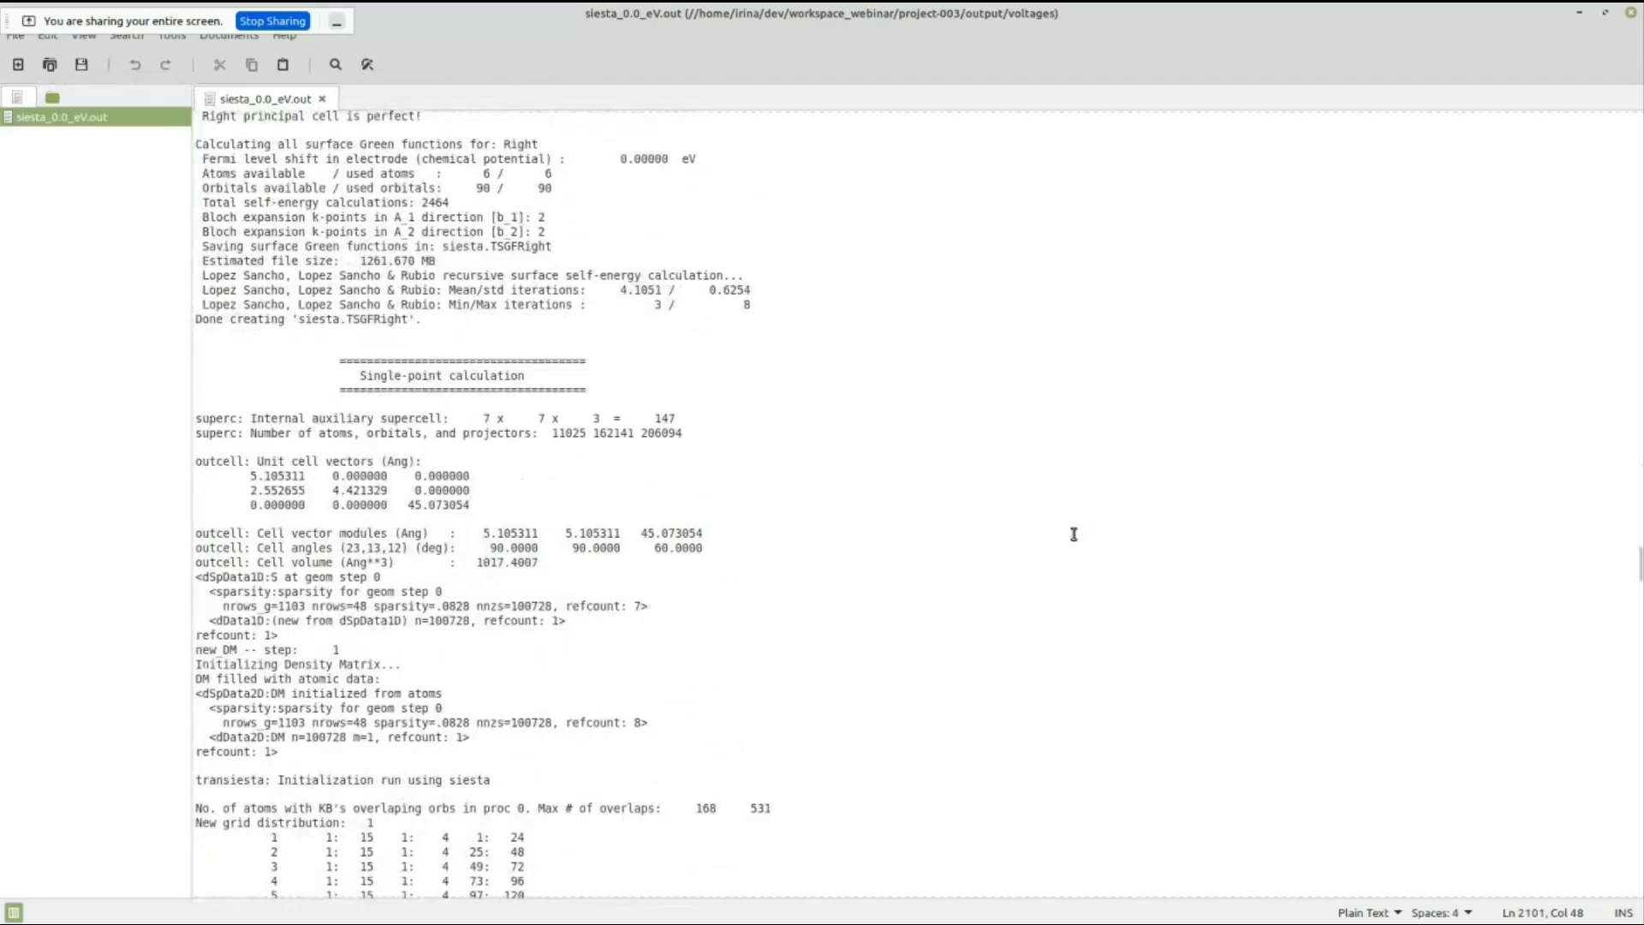
Examine the initial SIESTA SCF cycle and the subsequent TRANSIESTA iterations with their charge distribution in siesta_0.0_eV.out.
scroll(1074, 534, down, 20)
scroll(1073, 536, up, 6)
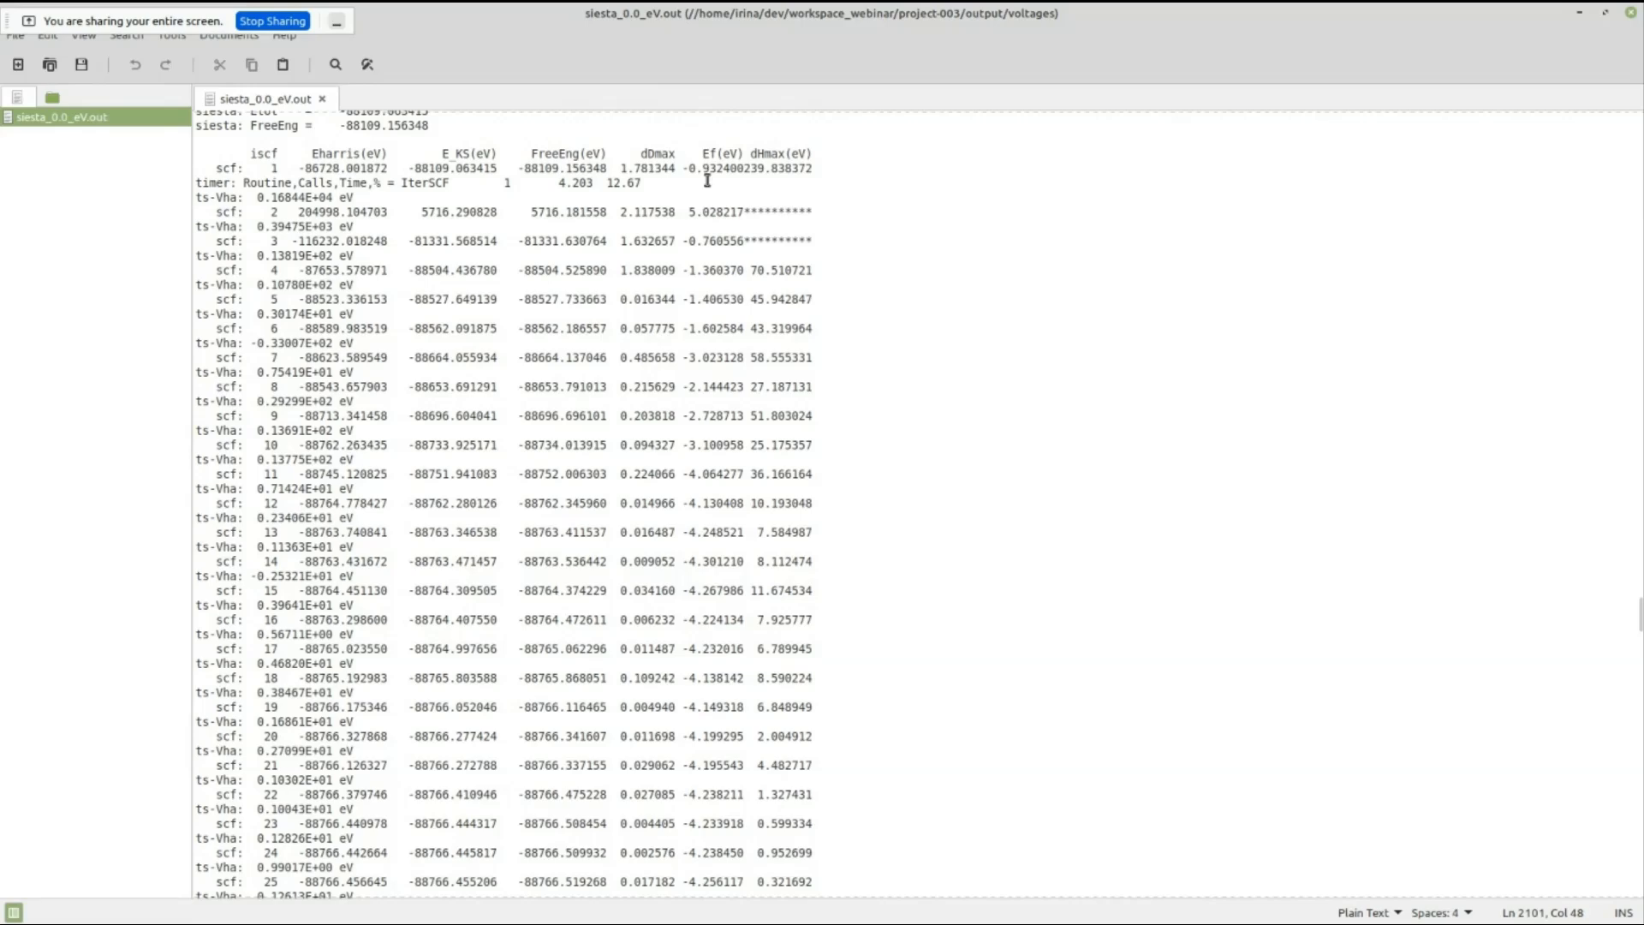
scroll(770, 497, down, 20)
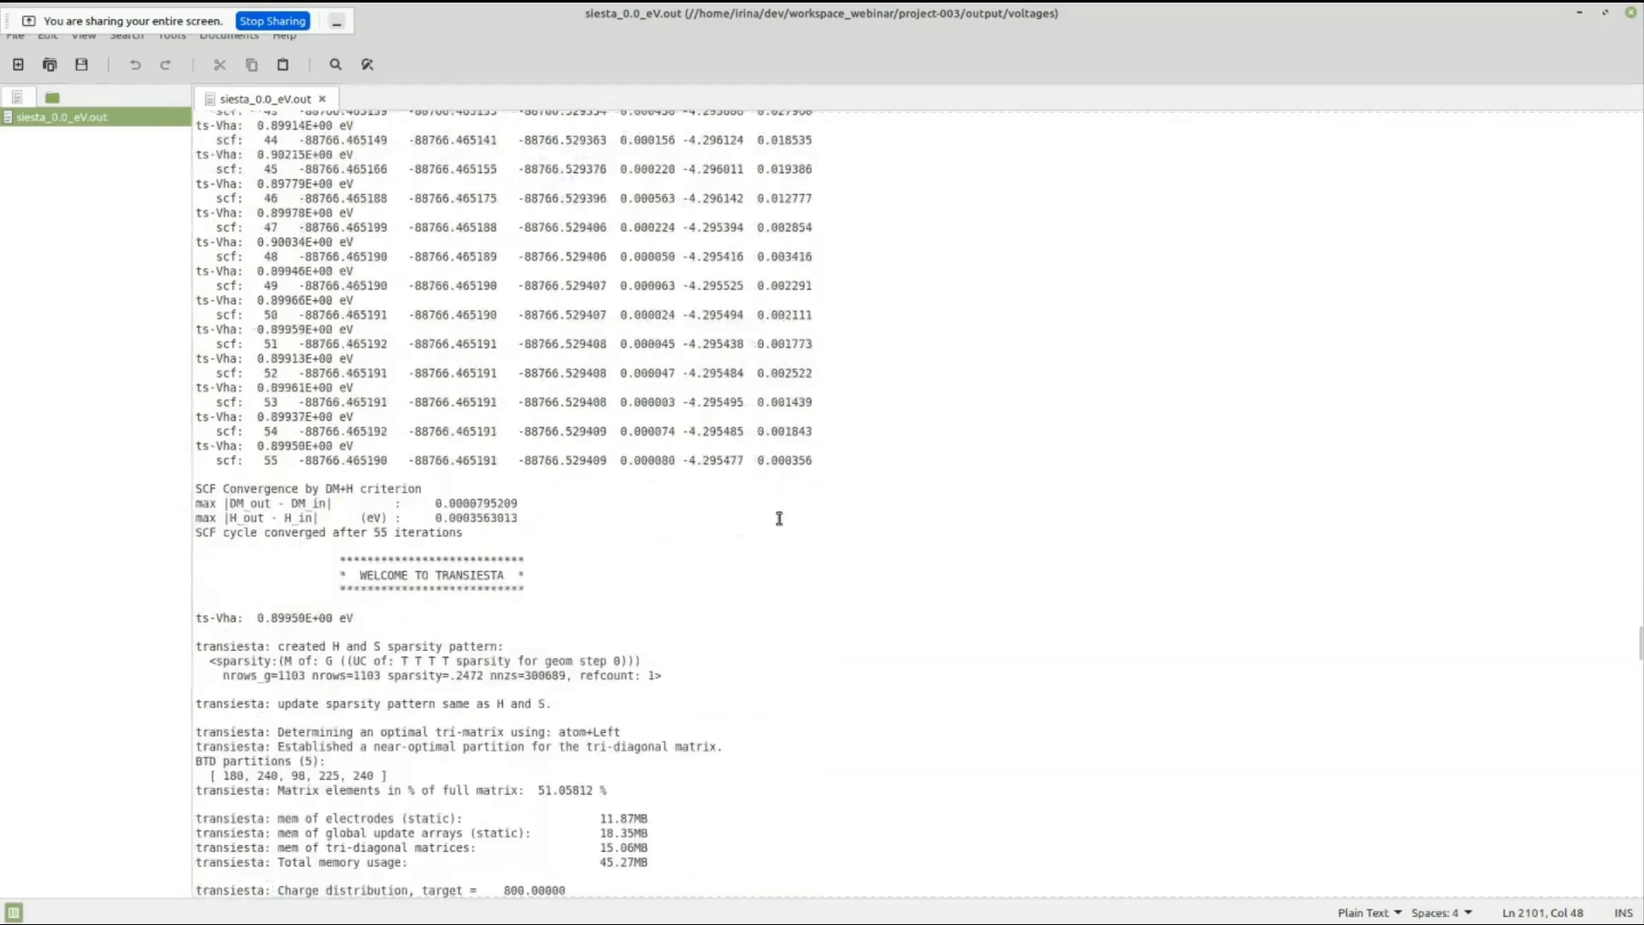
scroll(777, 518, up, 4)
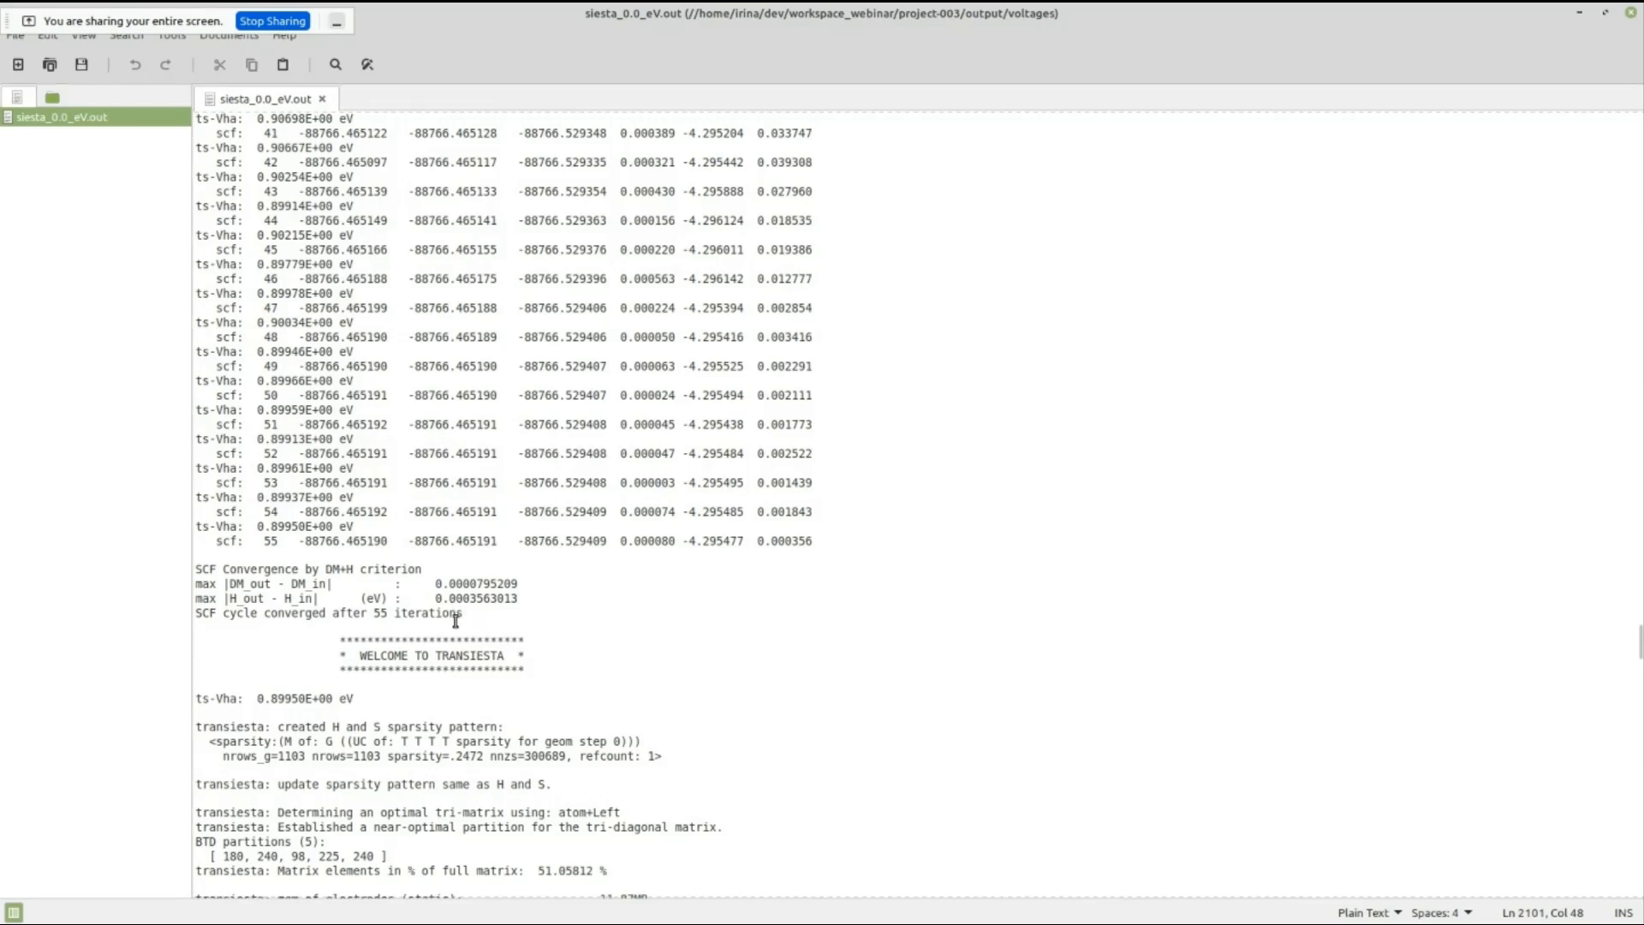
scroll(667, 664, down, 14)
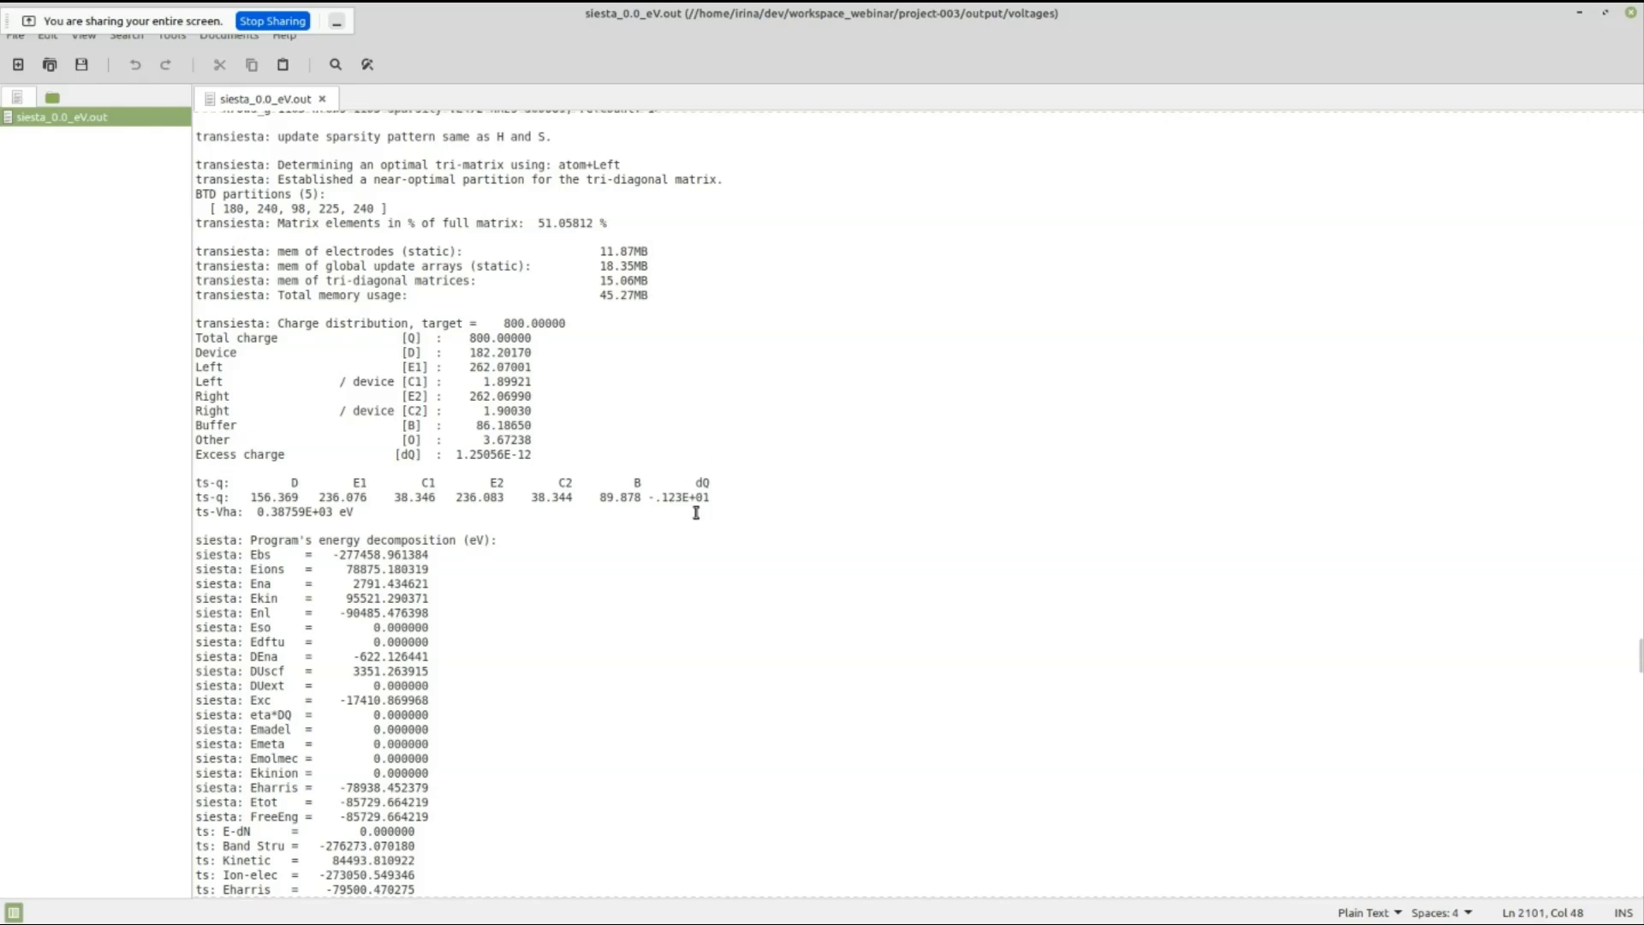
scroll(760, 569, down, 10)
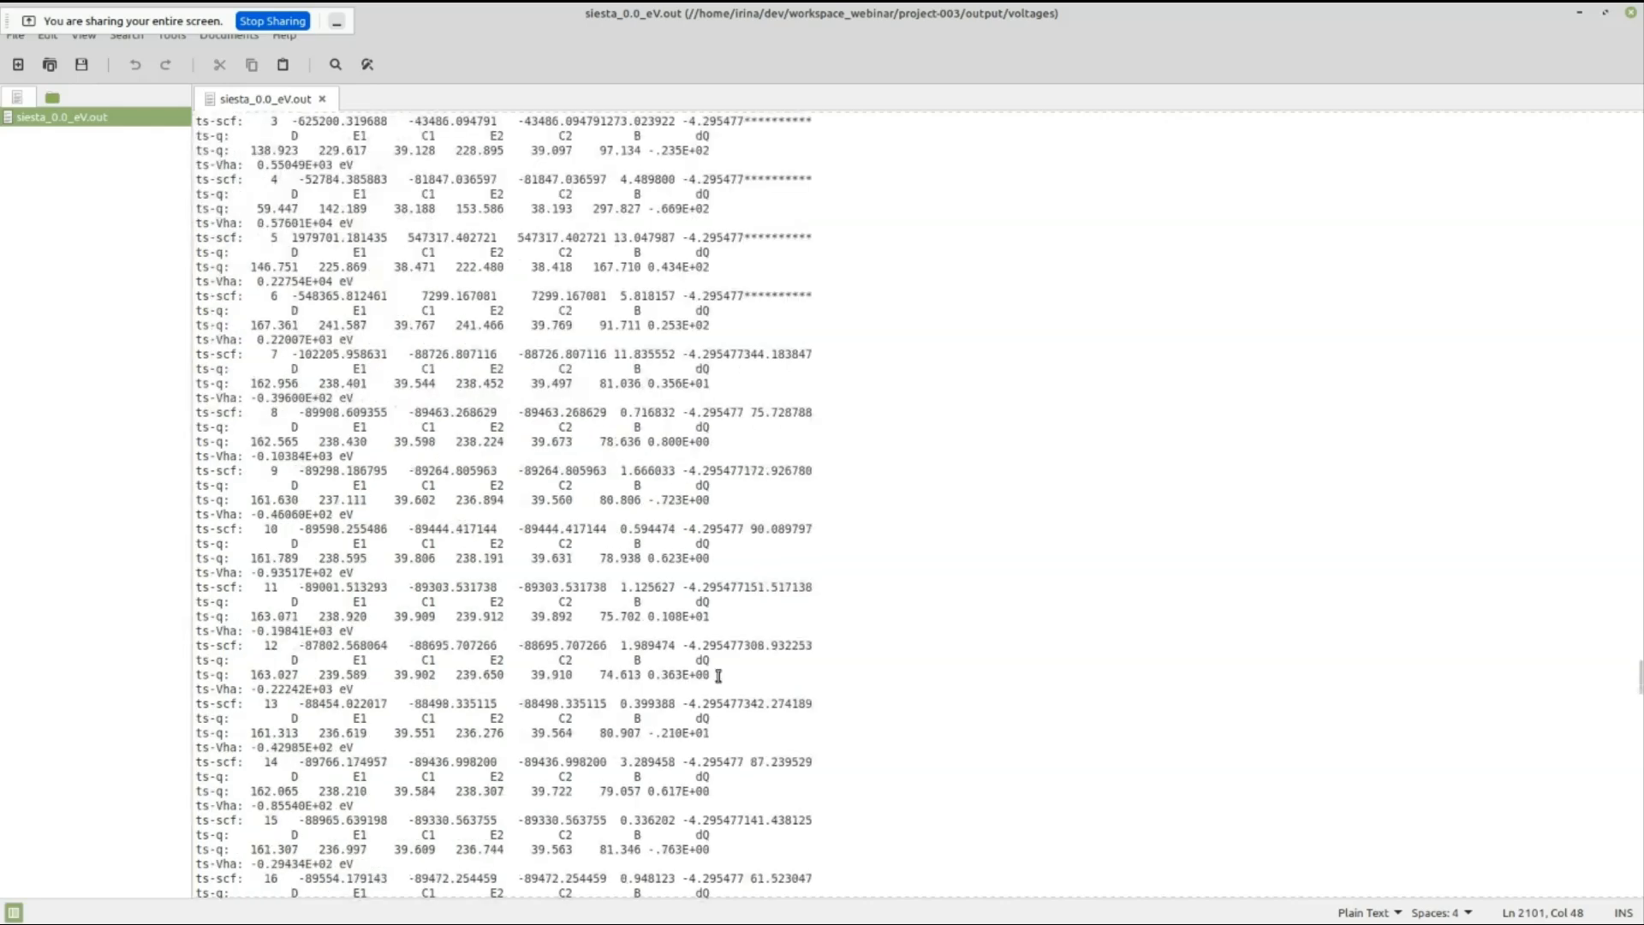
scroll(718, 675, down, 15)
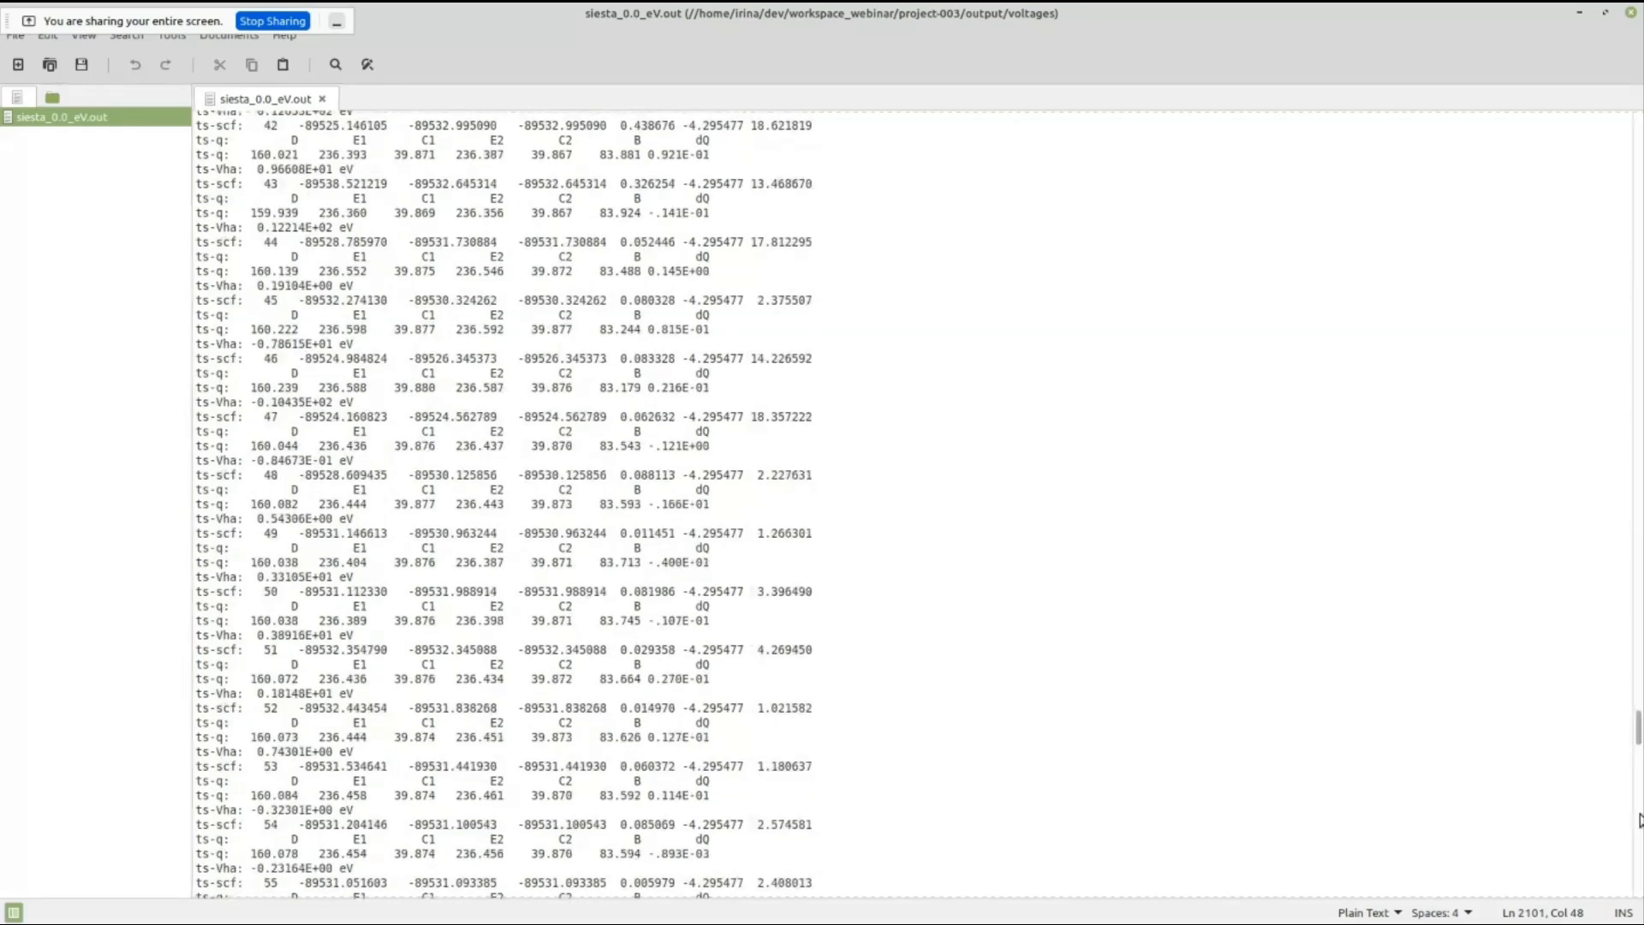
Check the final TRANSIESTA convergence in siesta_0.0_eV.out, closing the file and the voltages folder window.
click(1639, 819)
drag(1641, 806, 1637, 797)
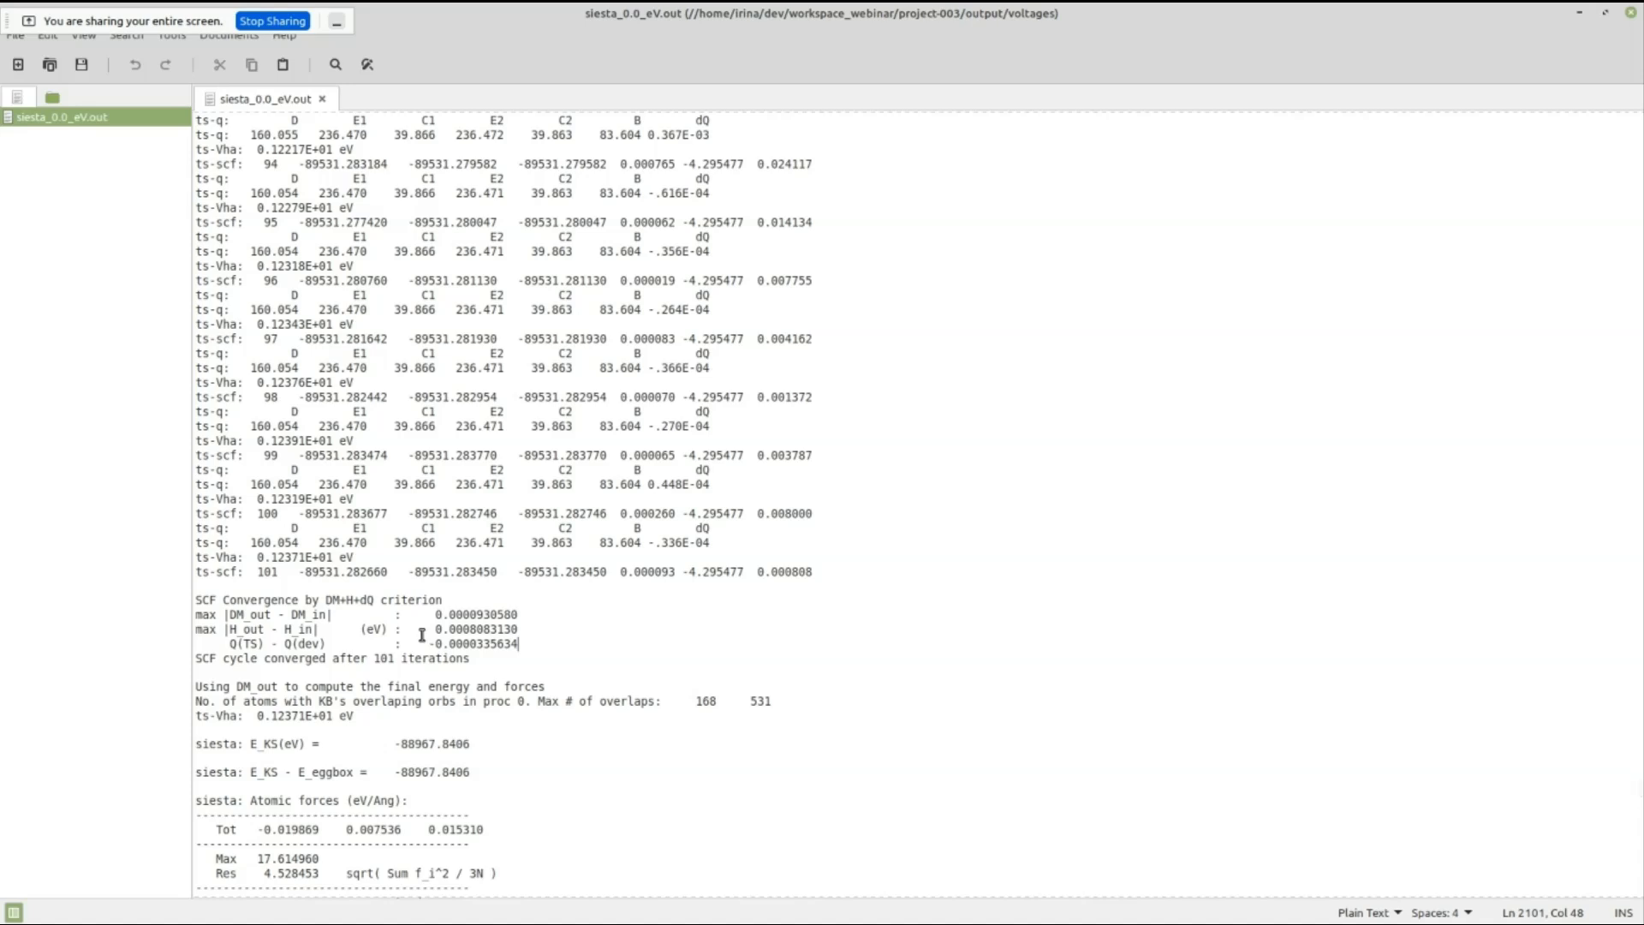
click(1630, 13)
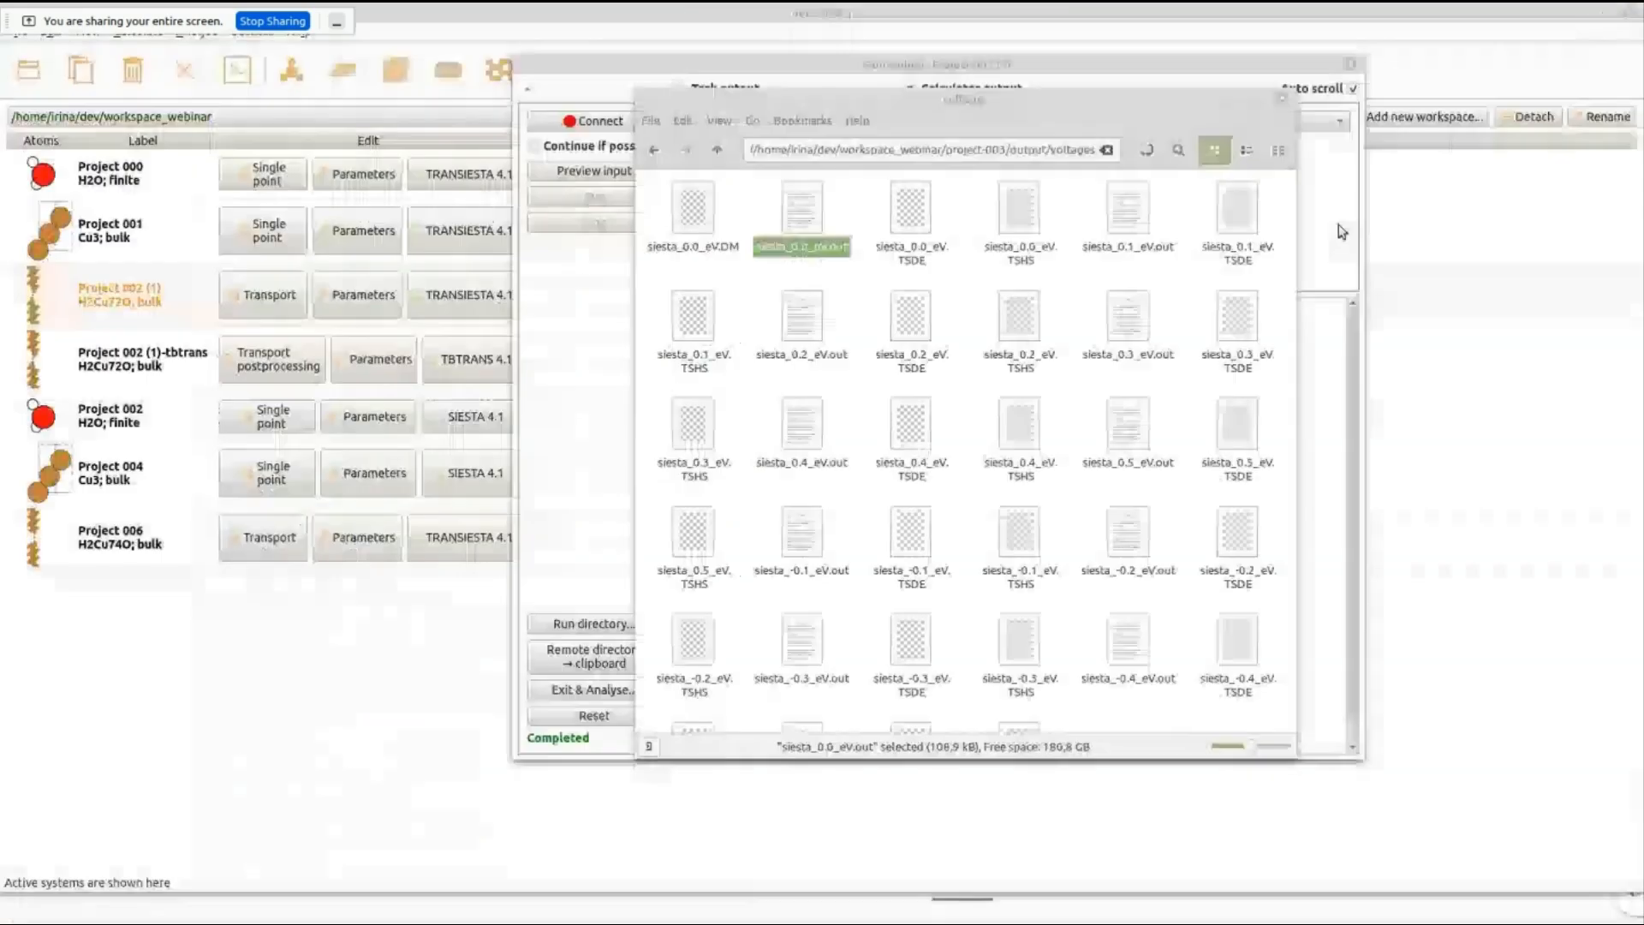
click(1282, 100)
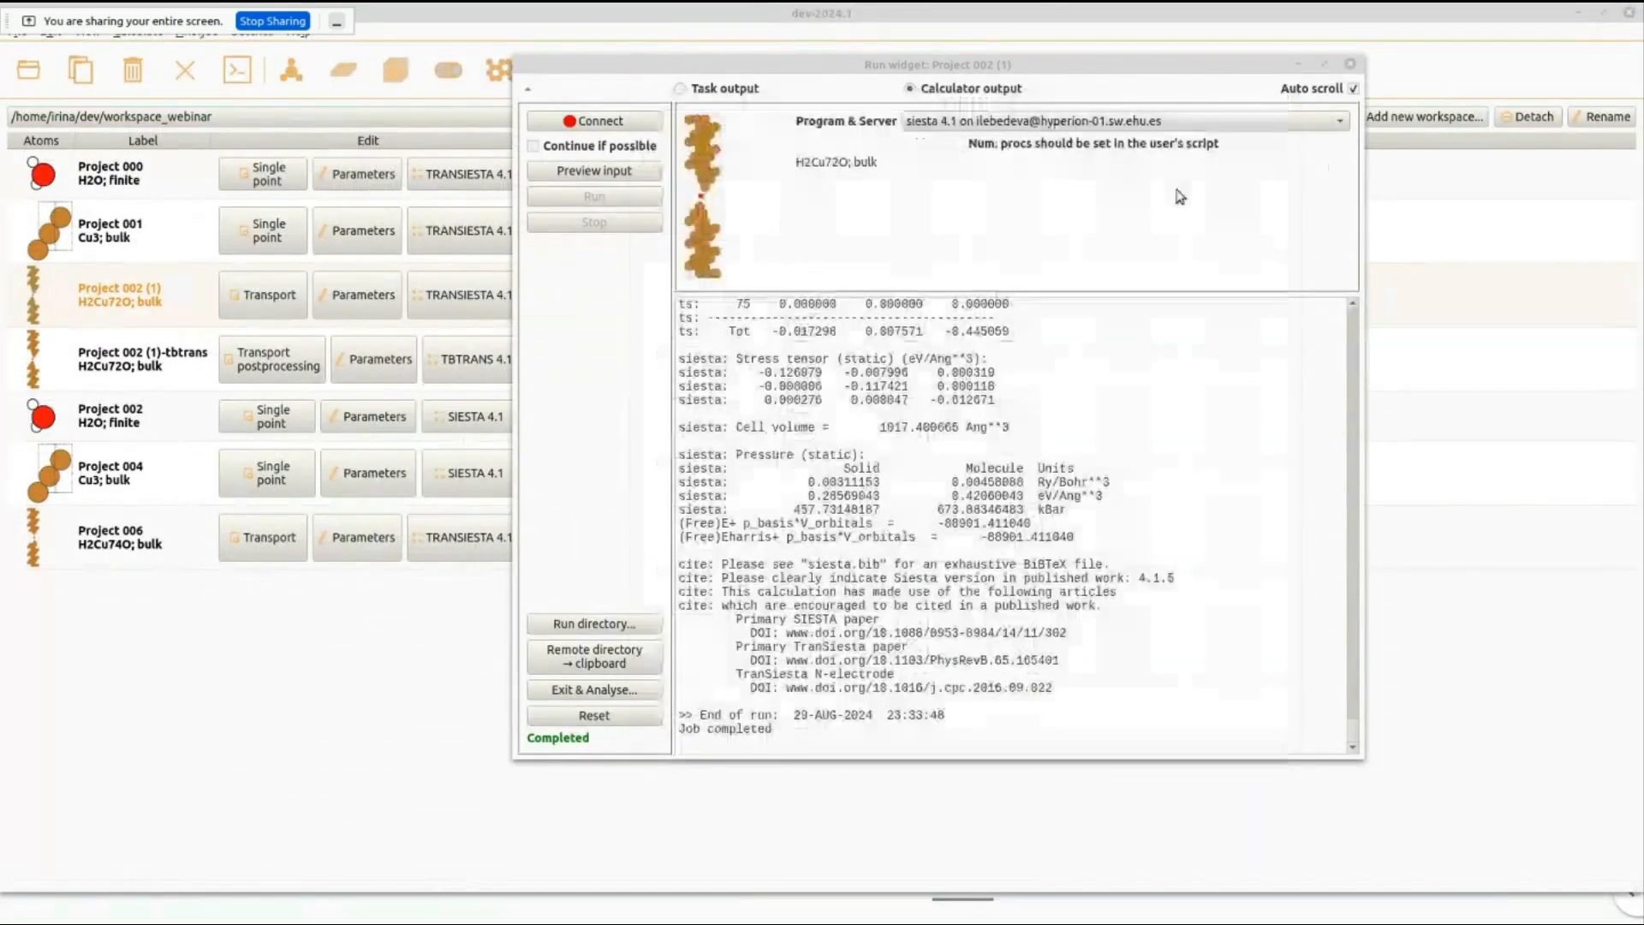
Exit the run widget to analyse Project 002 (1) and create a transport postprocessing project from its generated files.
click(613, 691)
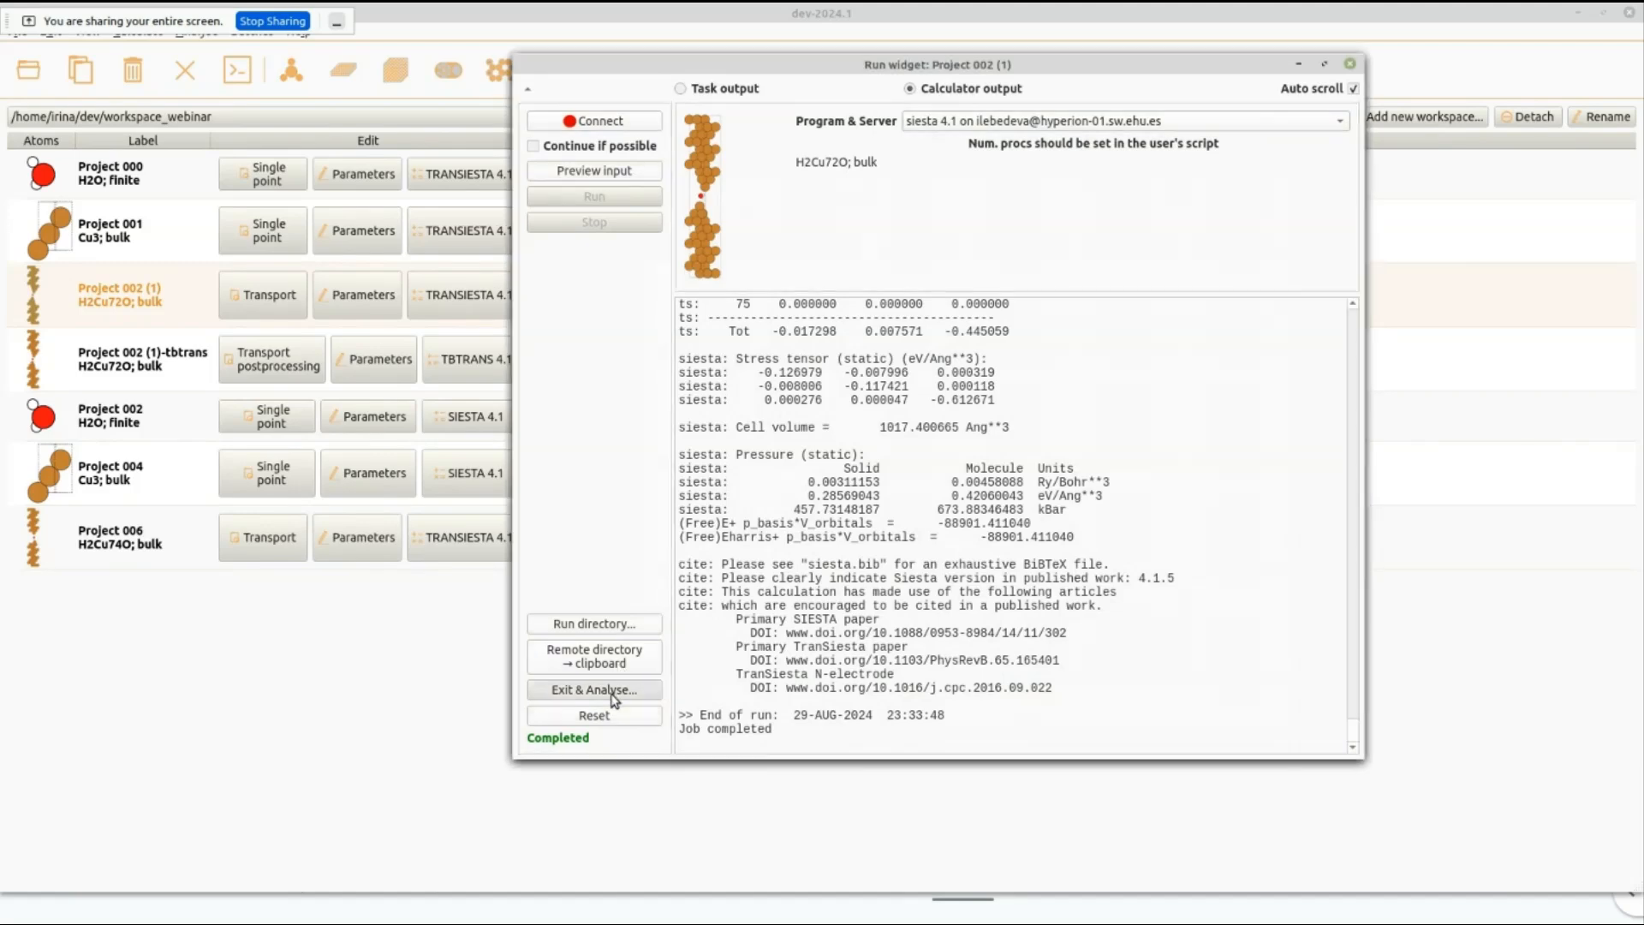
drag(298, 233, 1026, 64)
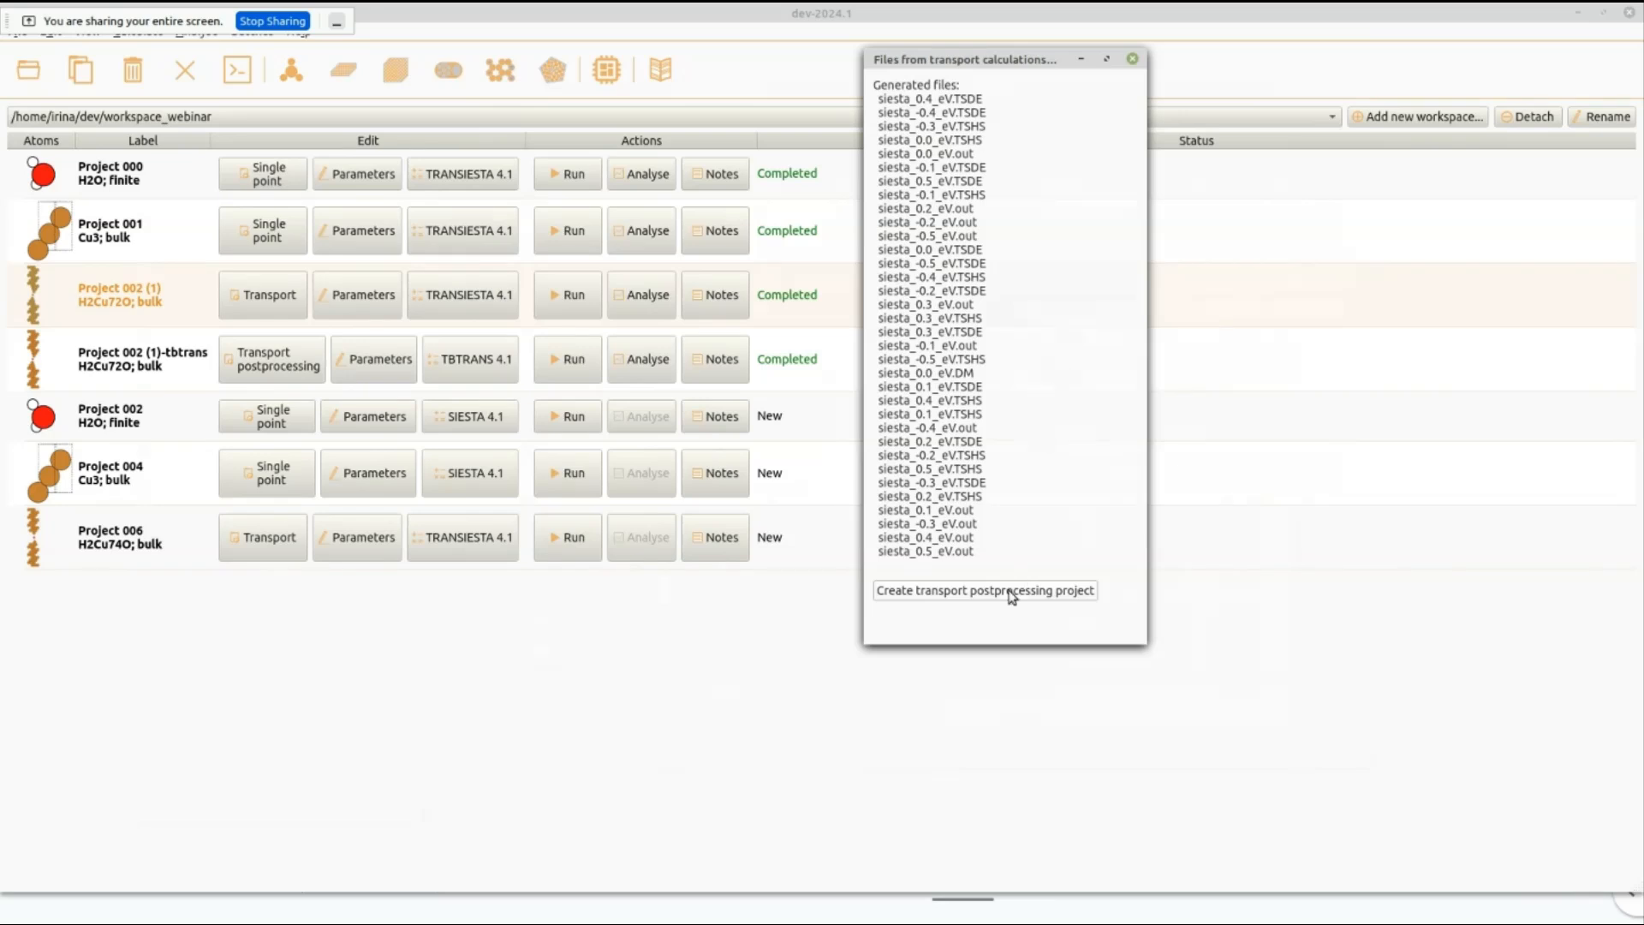
click(1062, 592)
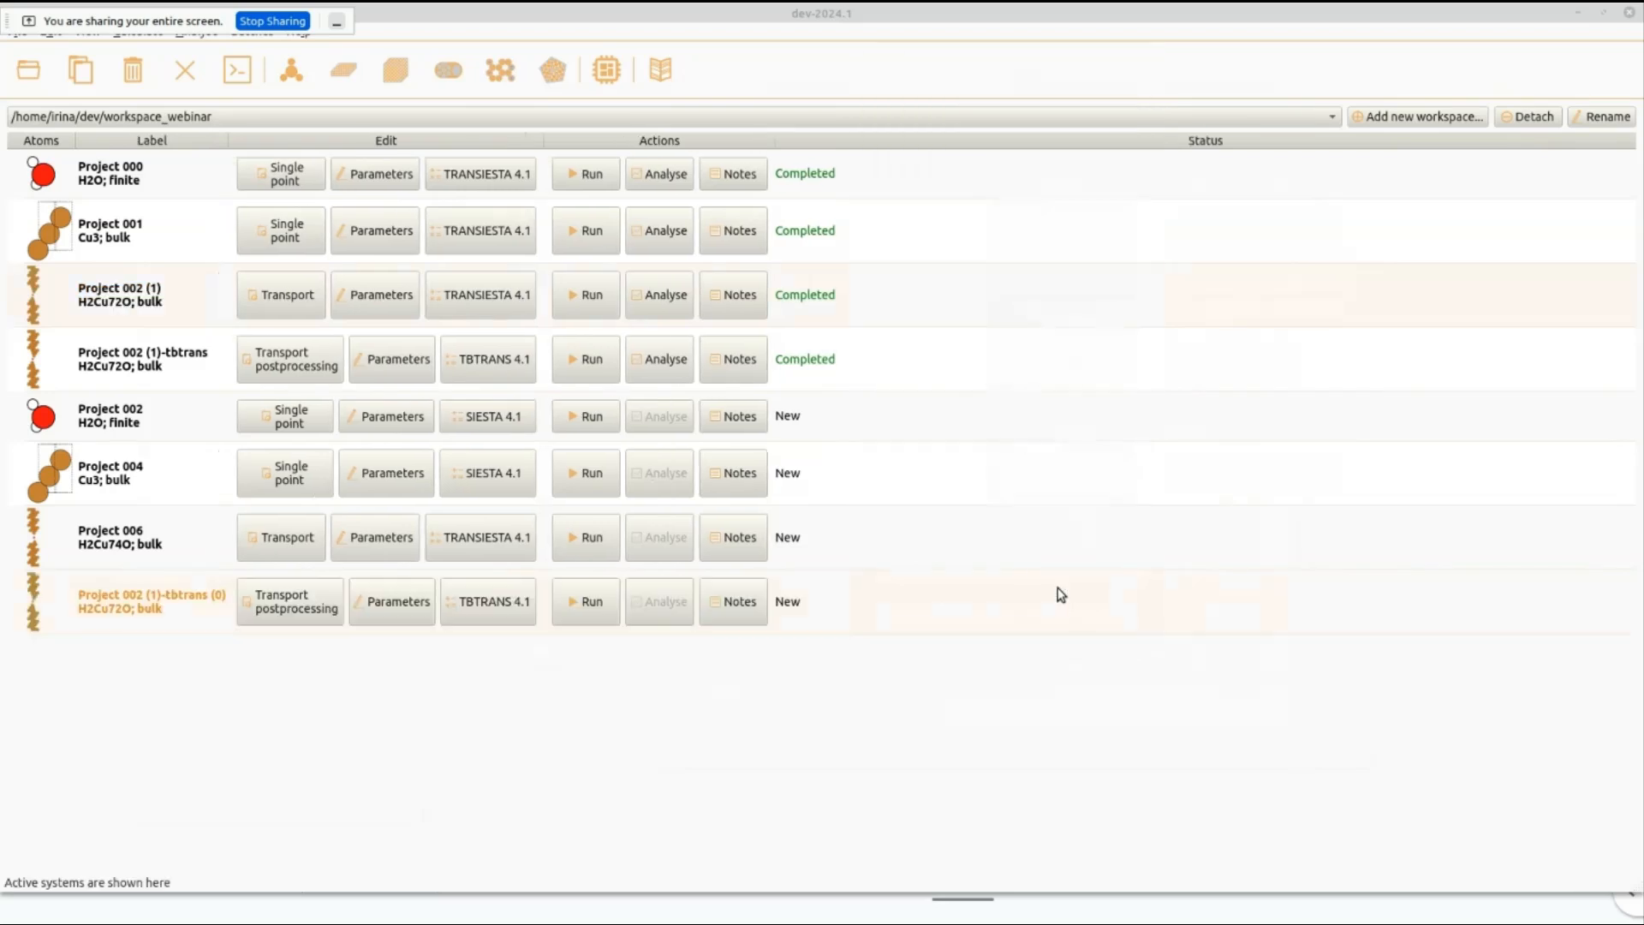
Add a voltage of 0.05 V to the parameters of Project 002 (1)-tbtrans (0).
click(387, 620)
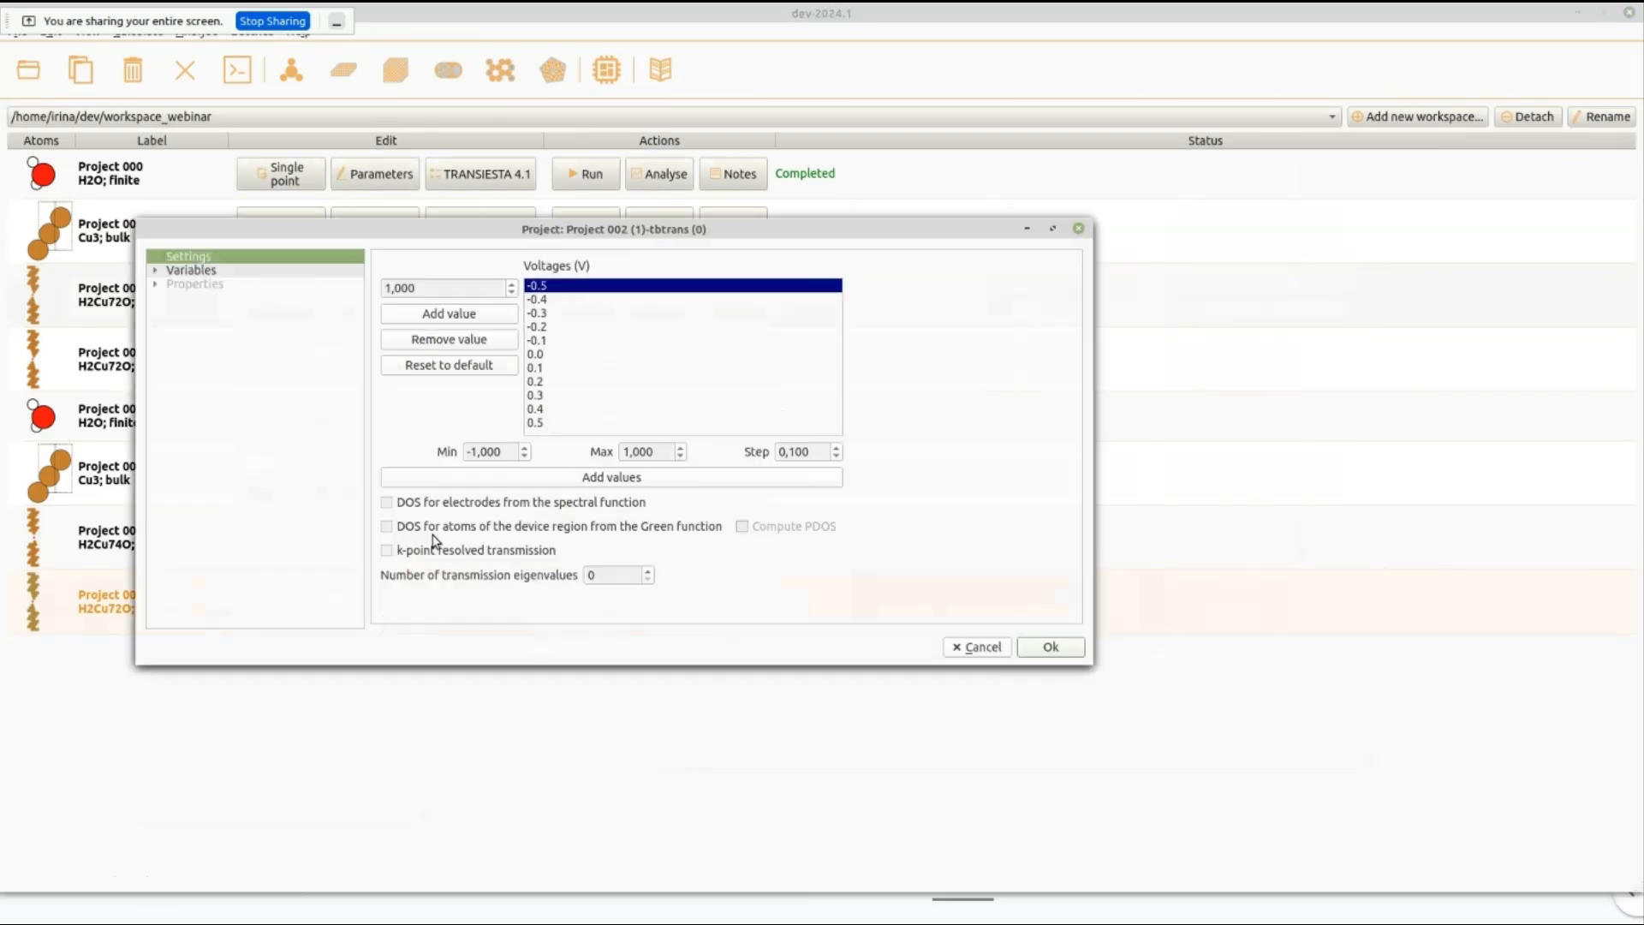
drag(691, 237, 966, 185)
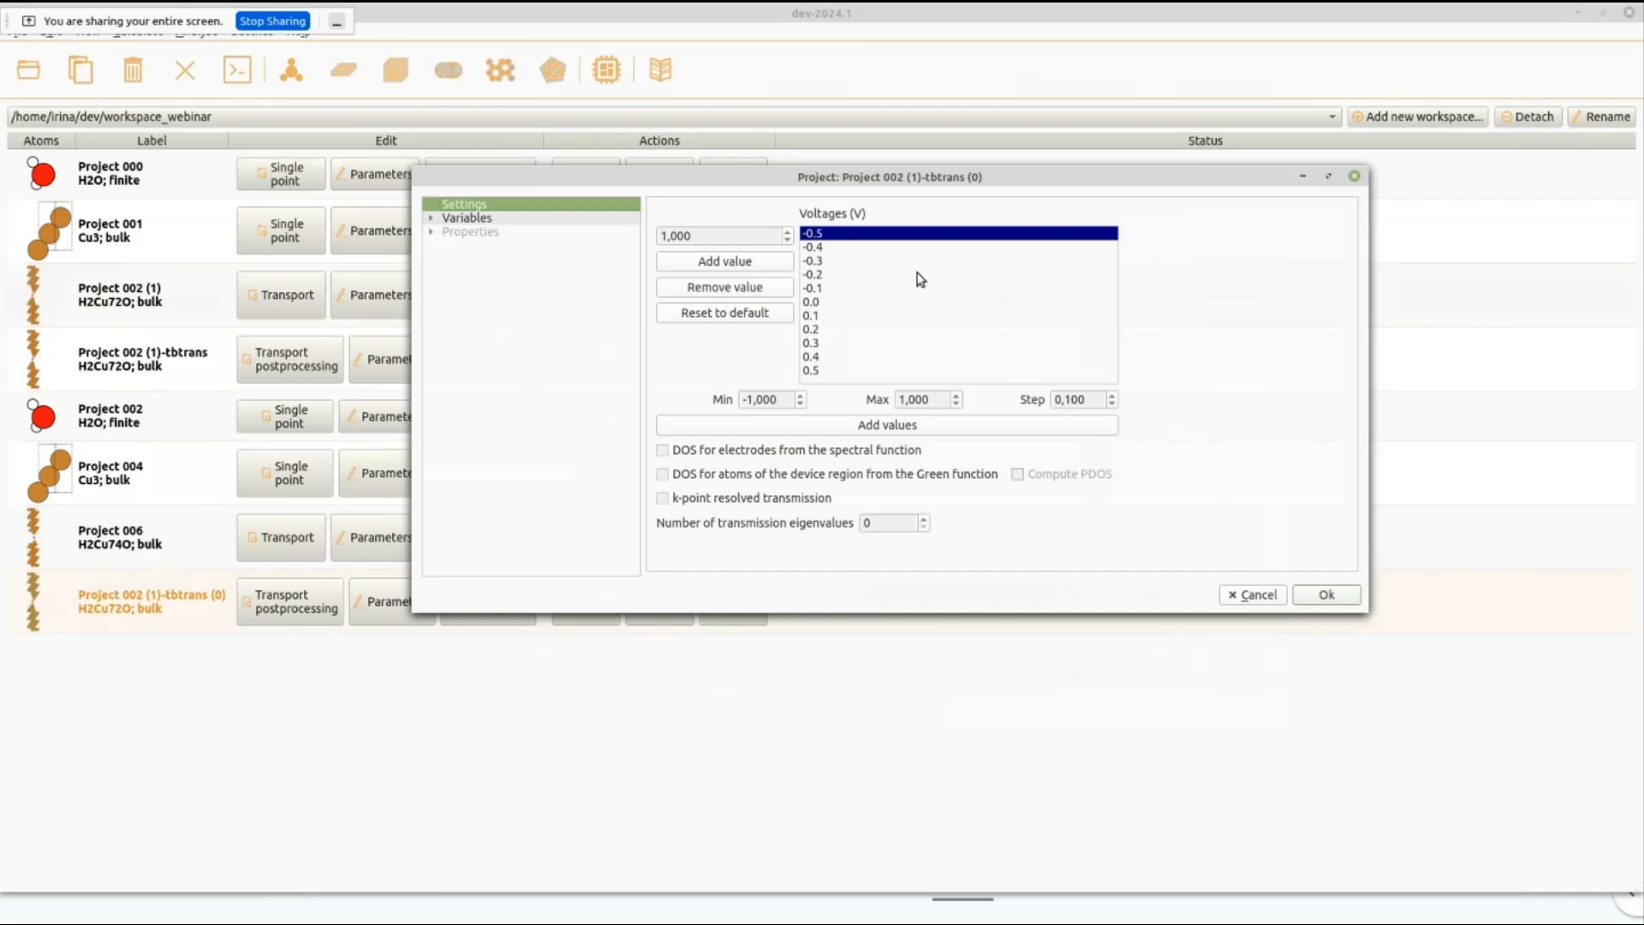
click(703, 236)
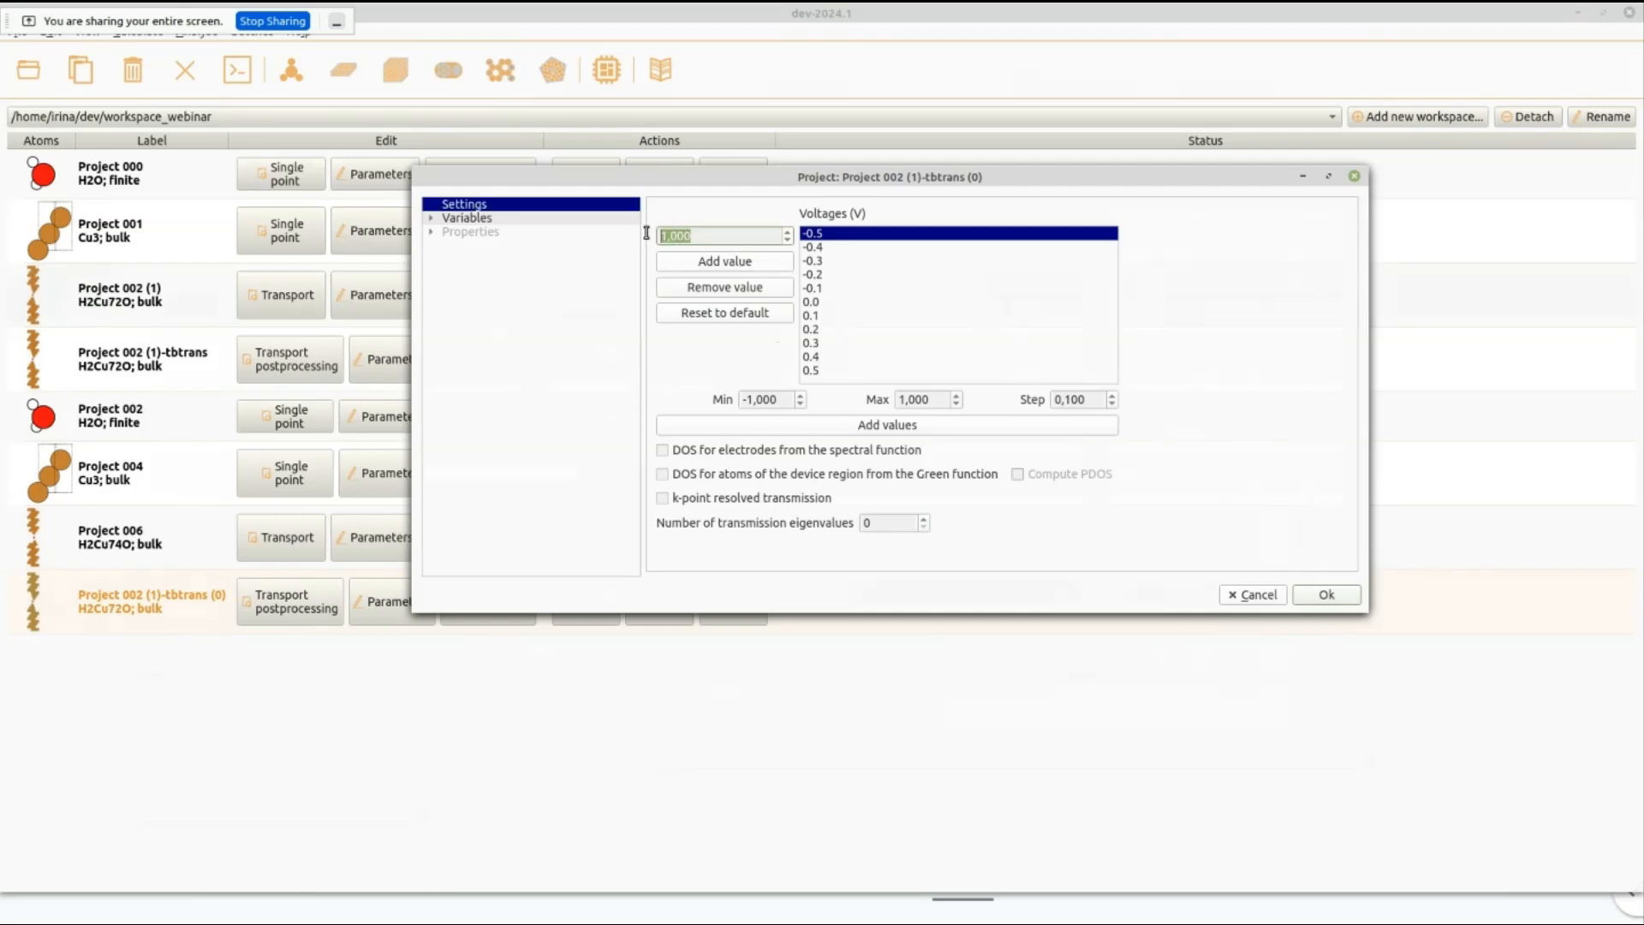
text(0,05)
click(682, 260)
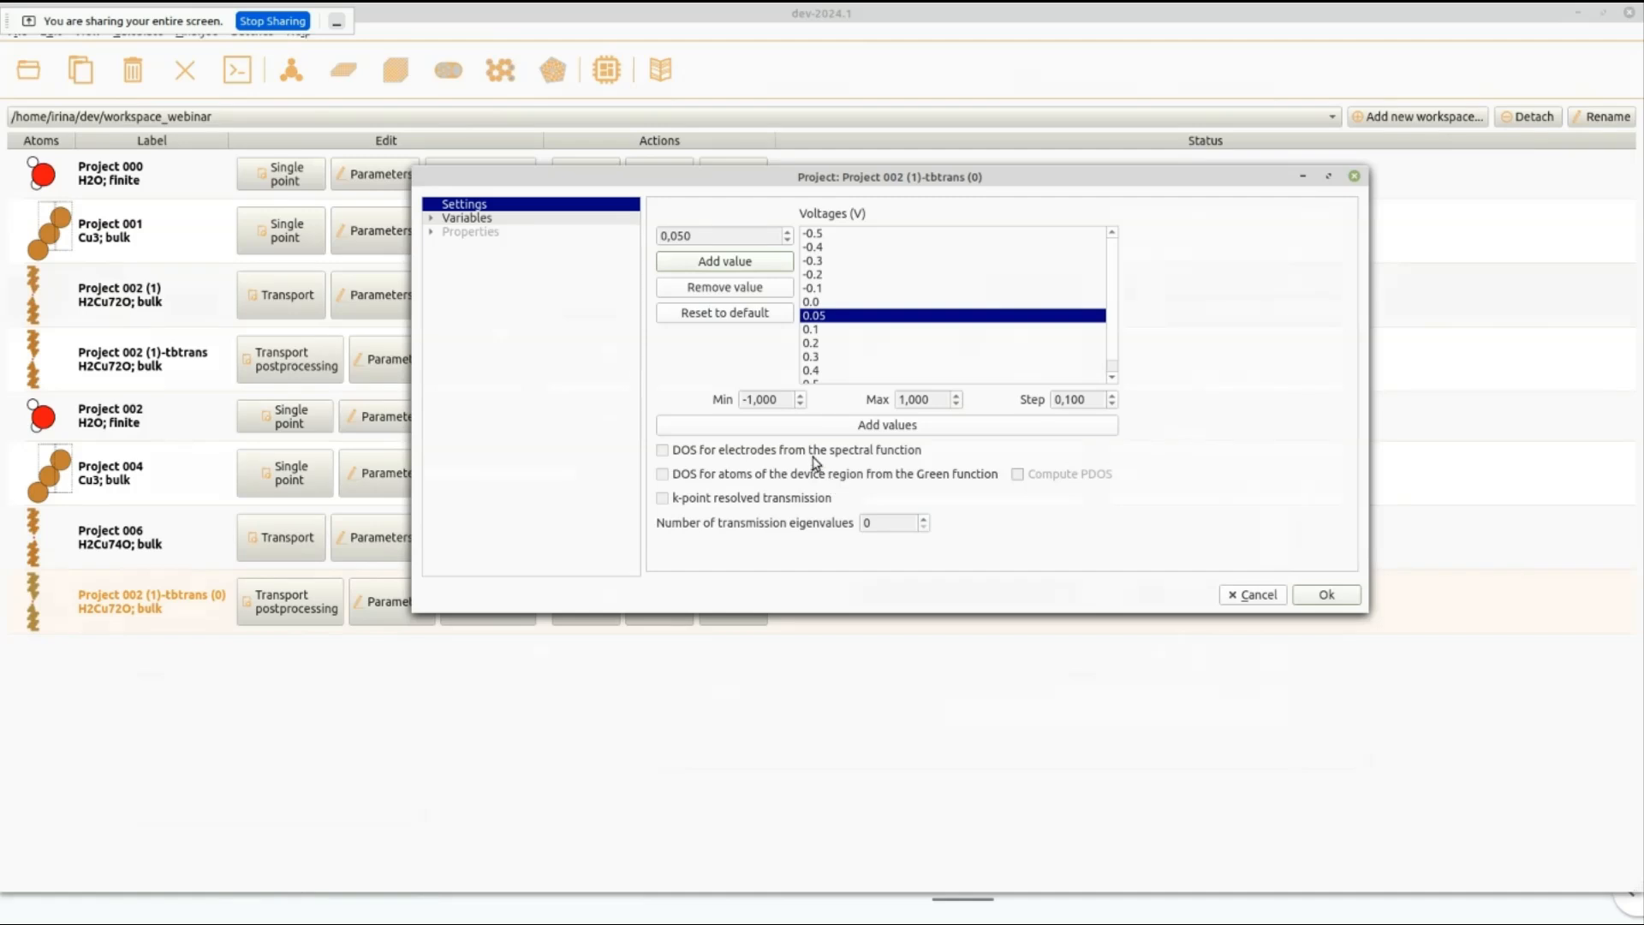
Enable electrode DOS, device-region DOS with PDOS and k-point resolved transmission, raise the number of transmission eigenvalues, and accept the parameters.
click(662, 450)
click(664, 475)
click(1018, 474)
click(663, 499)
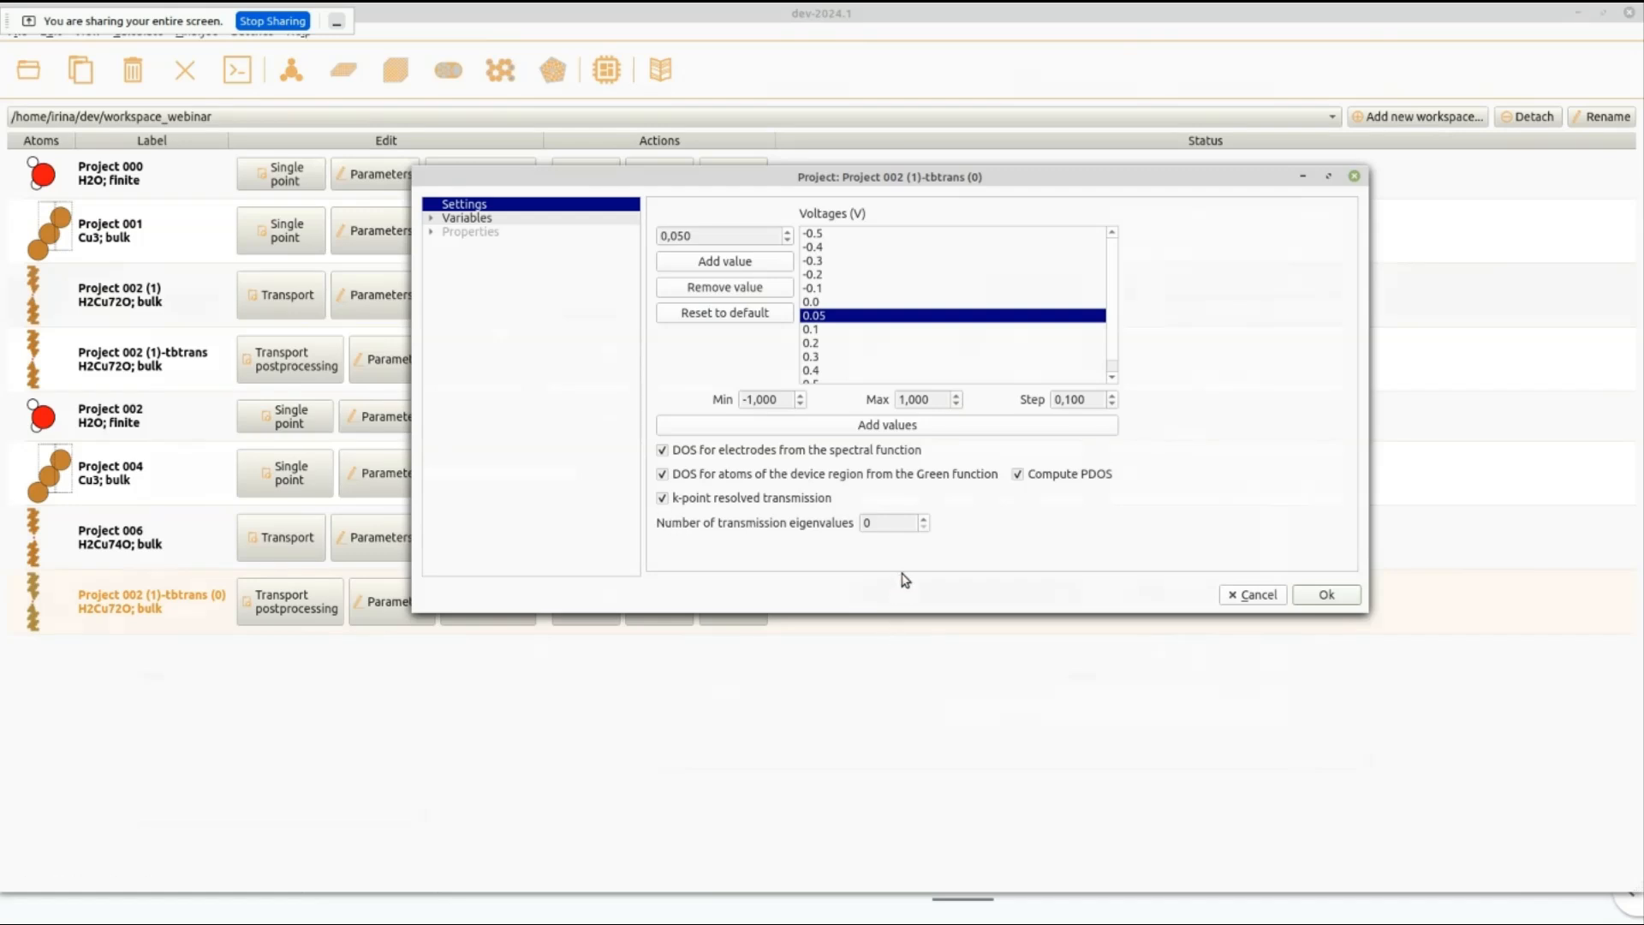
click(922, 518)
click(1307, 598)
Set the Monkhorst-Pack k-point grid of Project 002 (1)-tbtrans (0) to 8 by 8 in the TBTRANS calculator parameters and accept them.
click(505, 610)
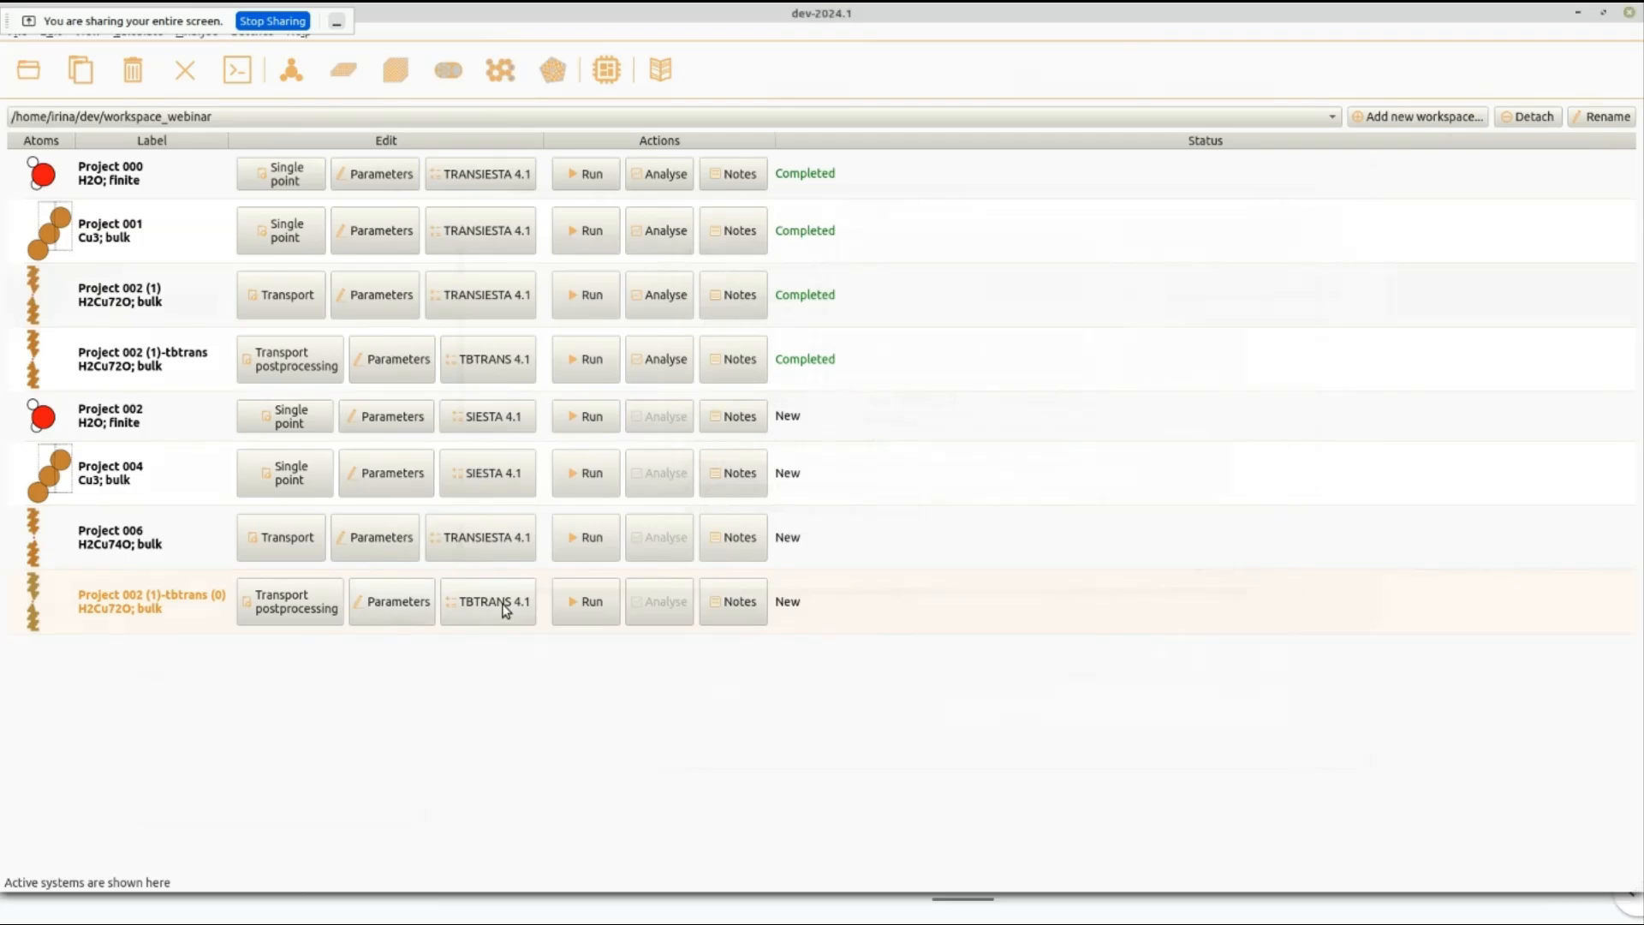
drag(347, 234, 813, 225)
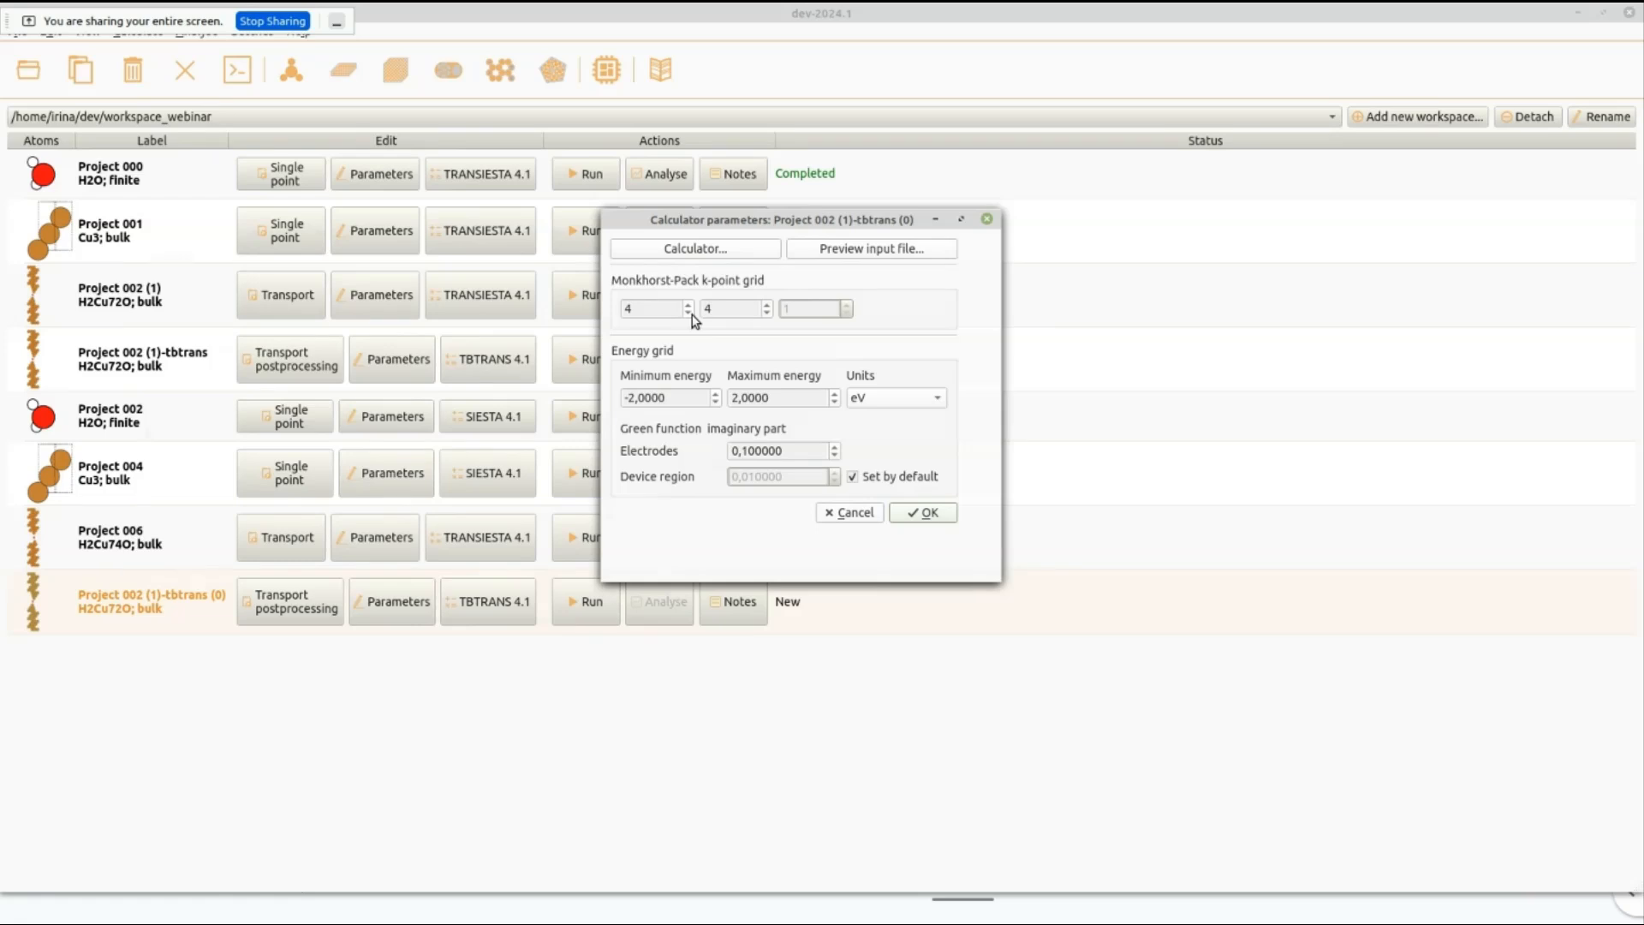
drag(672, 310, 613, 314)
text(8)
double_click(750, 308)
text(8)
click(938, 516)
Look at the run widget of Project 002 (1)-tbtrans (0), then view the calculator output of the completed Project 002 (1)-tbtrans.
click(605, 611)
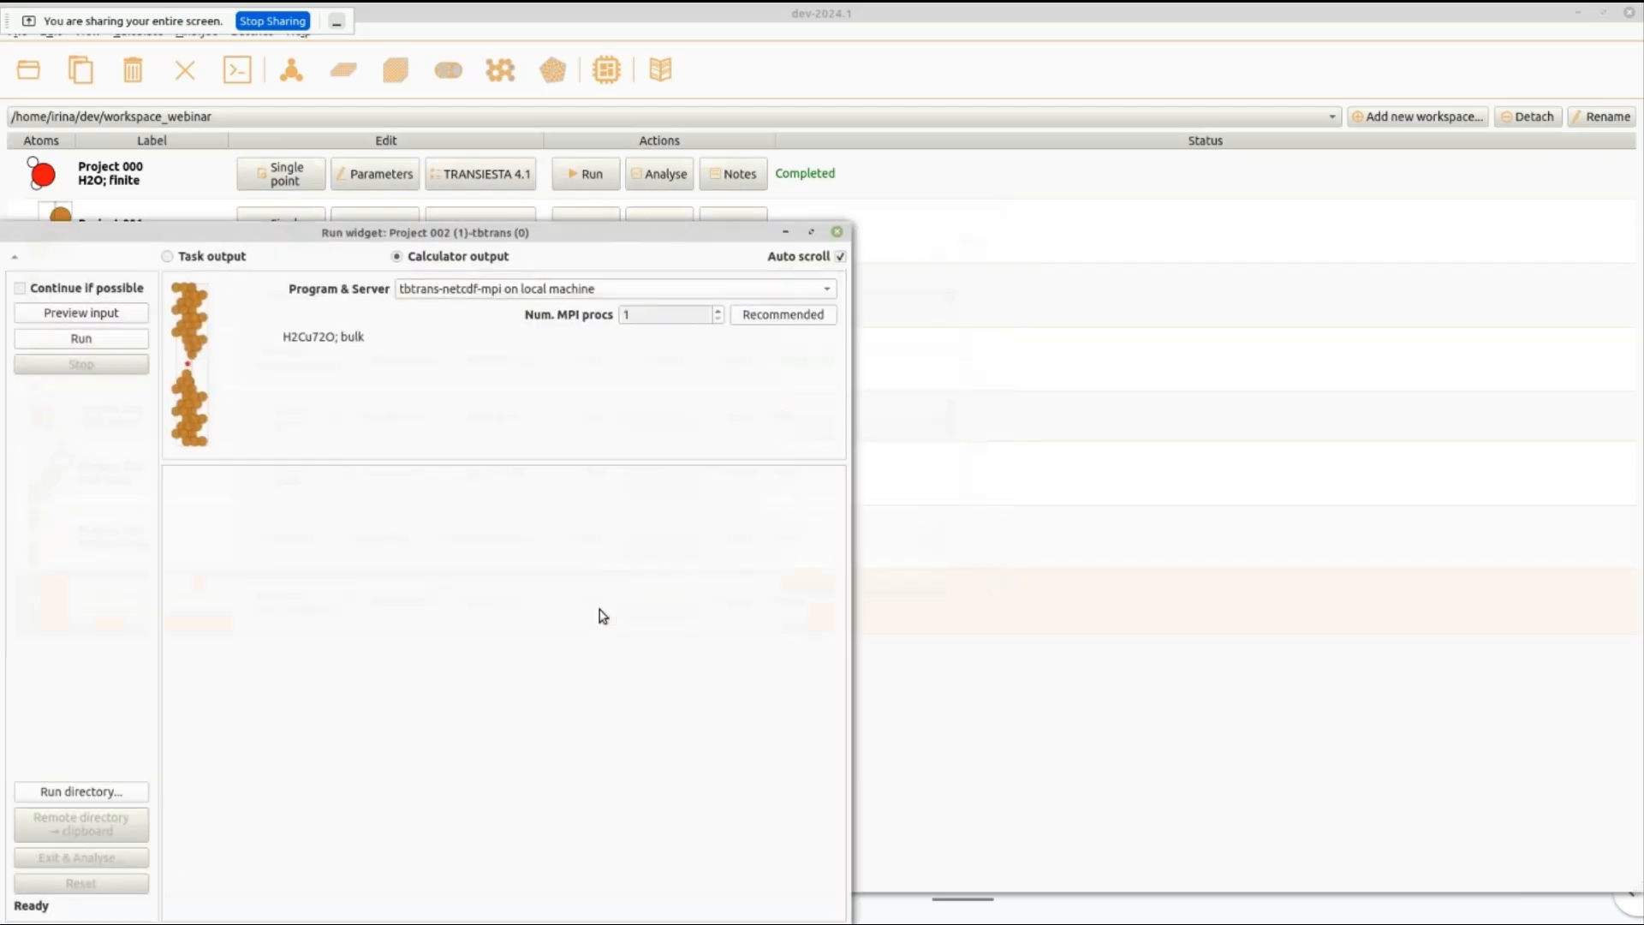
click(836, 232)
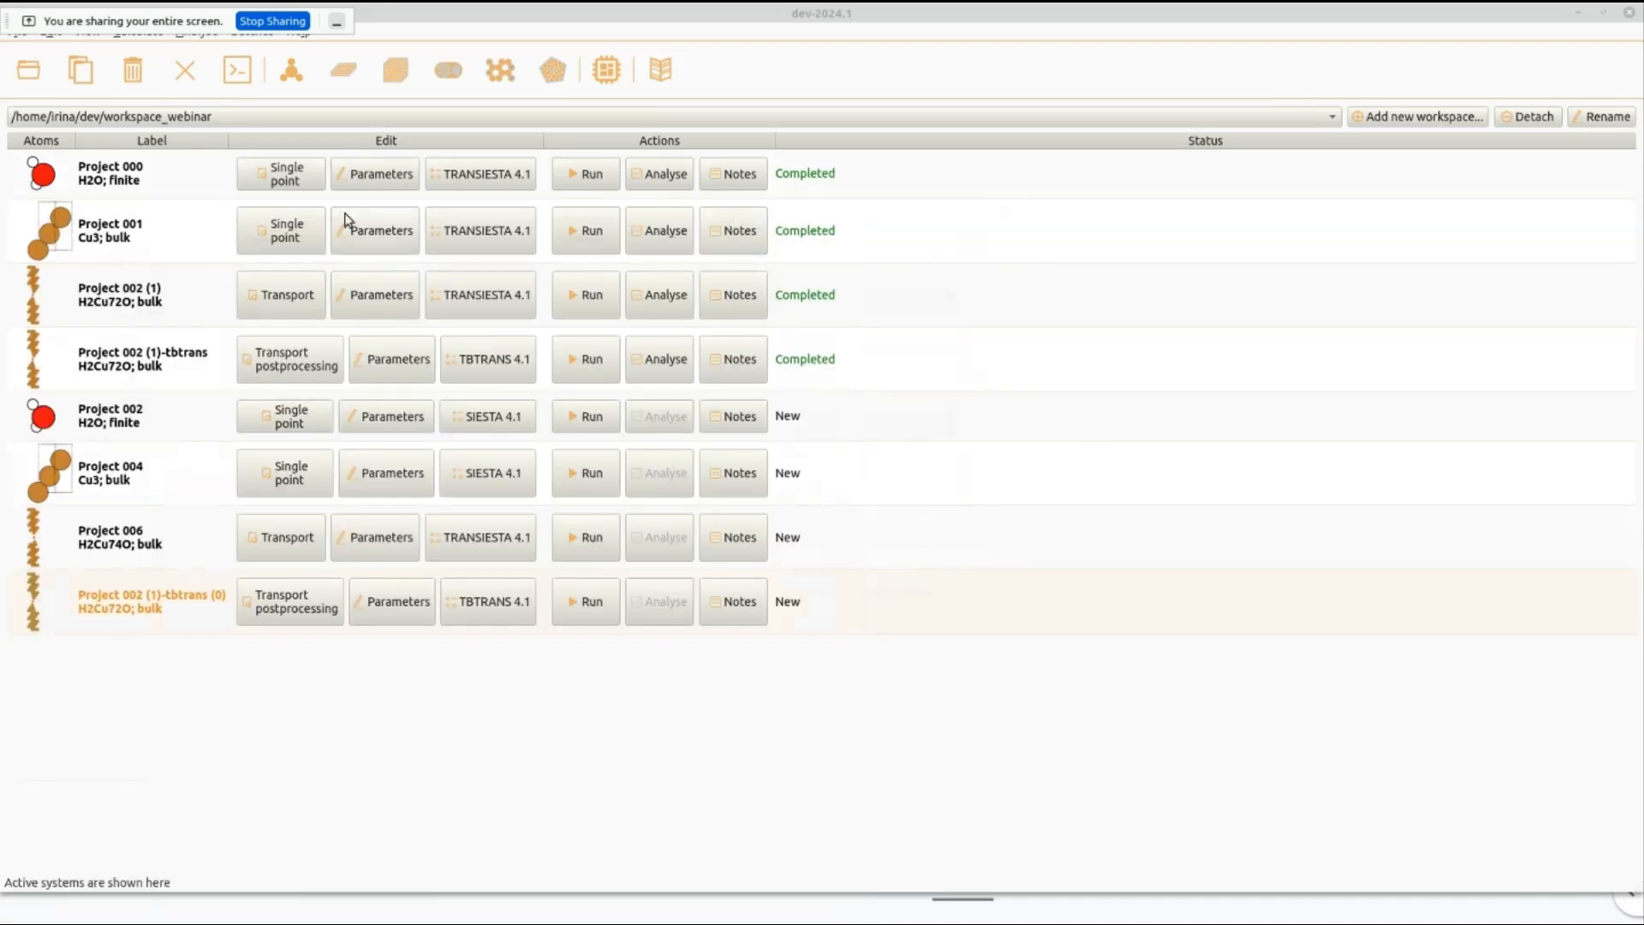
click(606, 370)
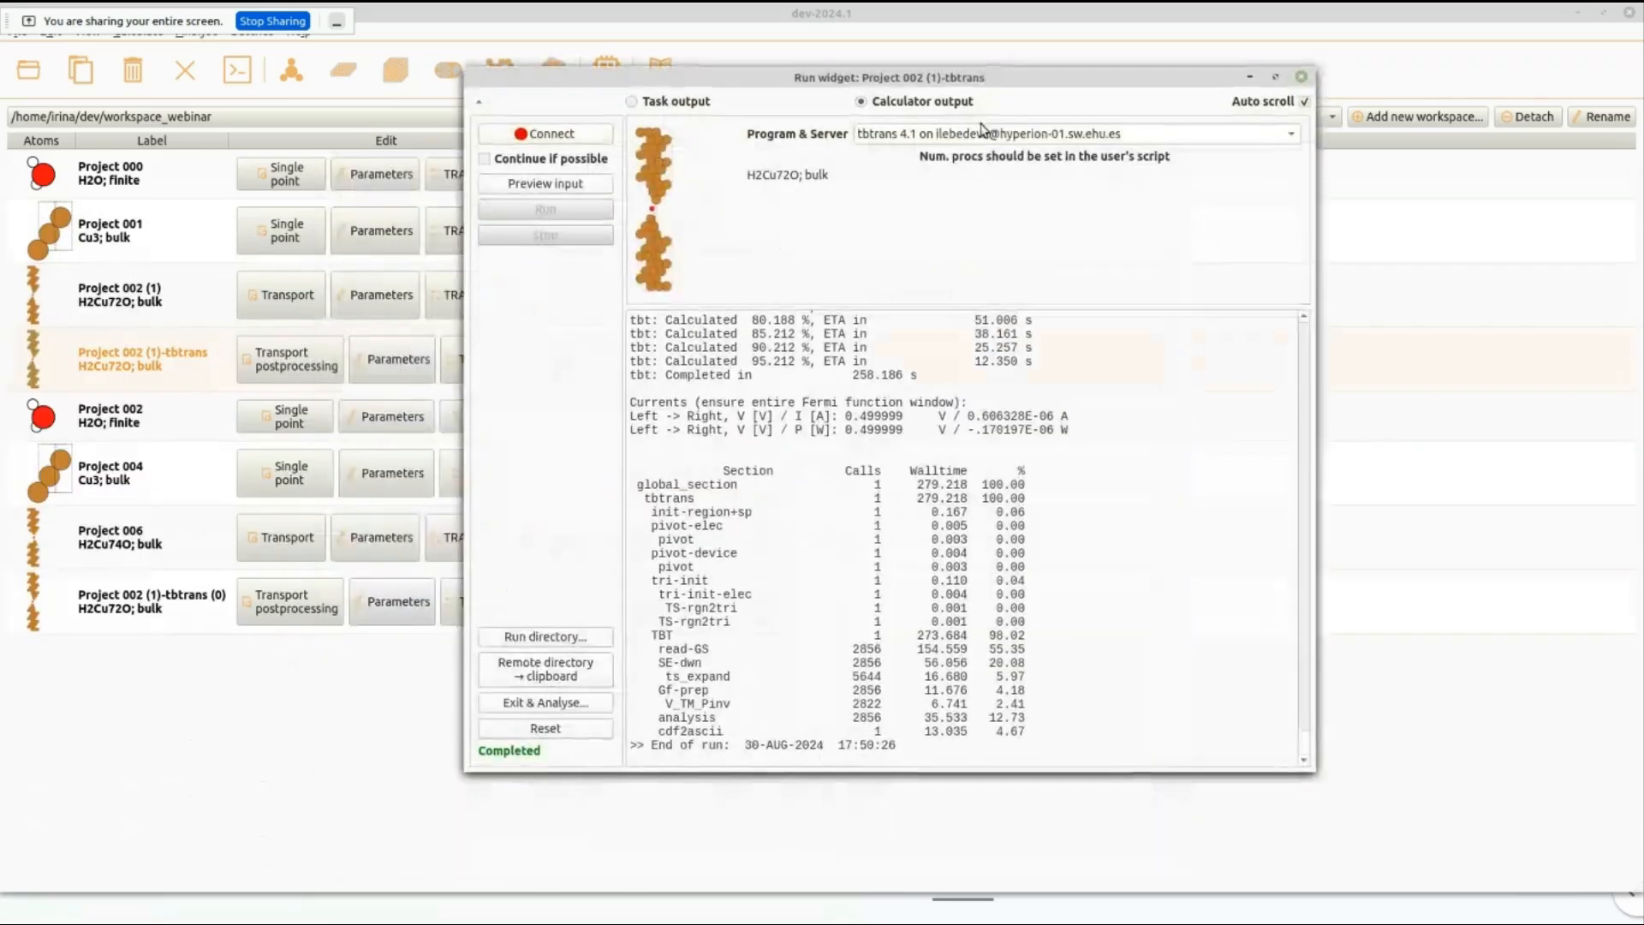
scroll(817, 522, up, 6)
scroll(818, 522, down, 6)
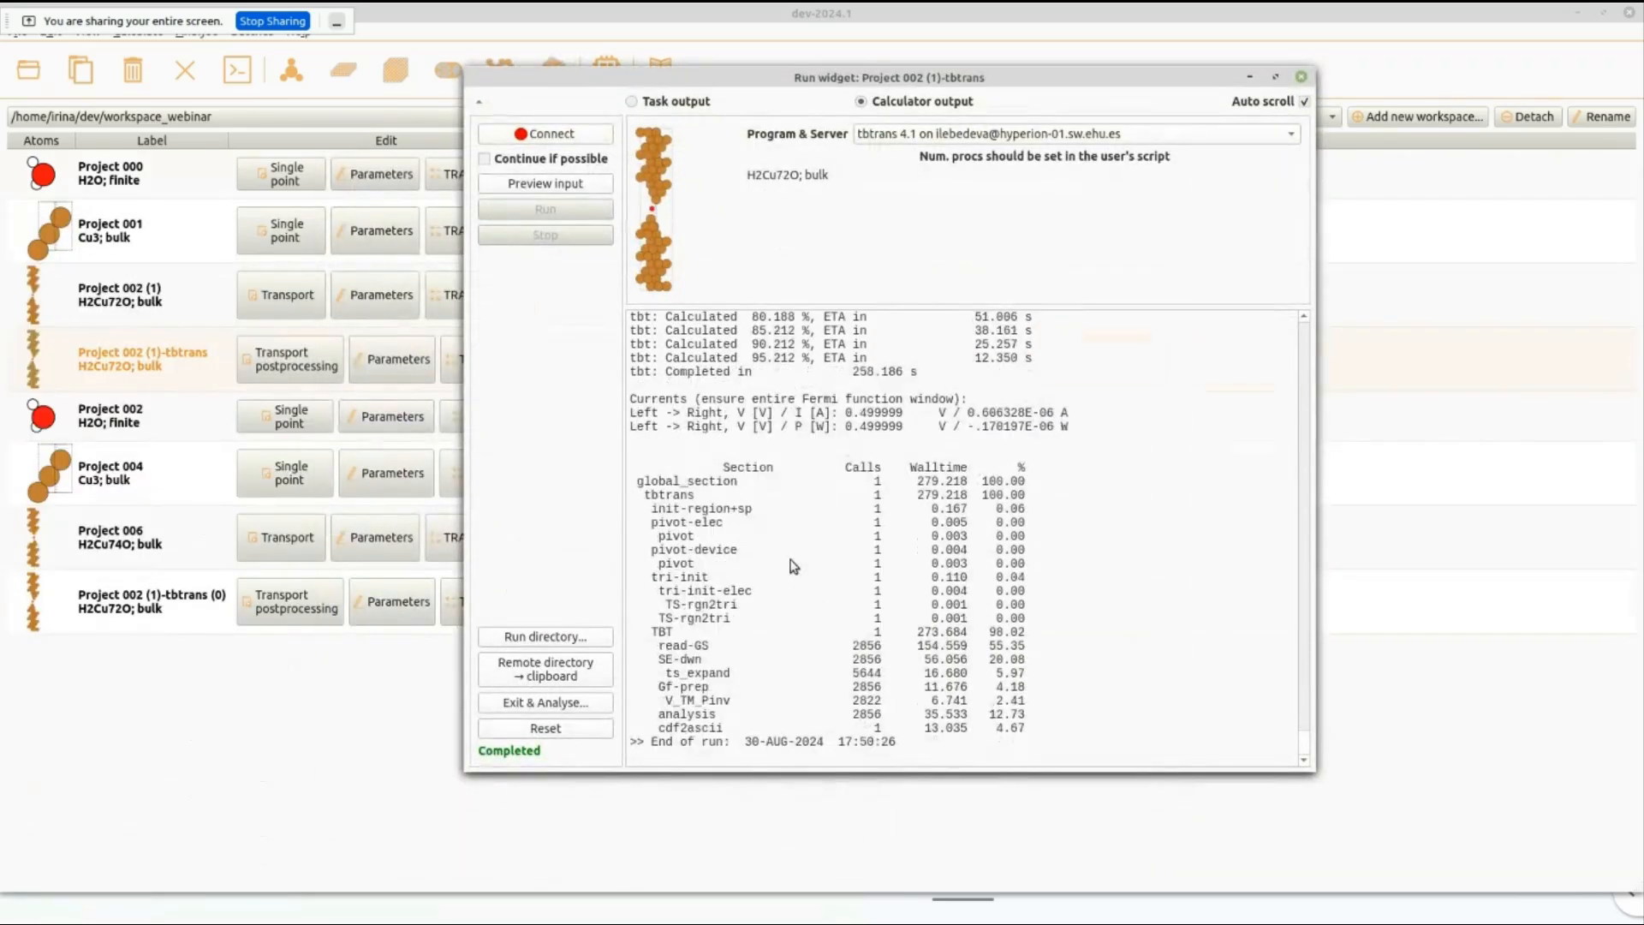
Open the transport analysis of Project 002 (1)-tbtrans and enlarge its window to view the current-voltage plot.
click(593, 704)
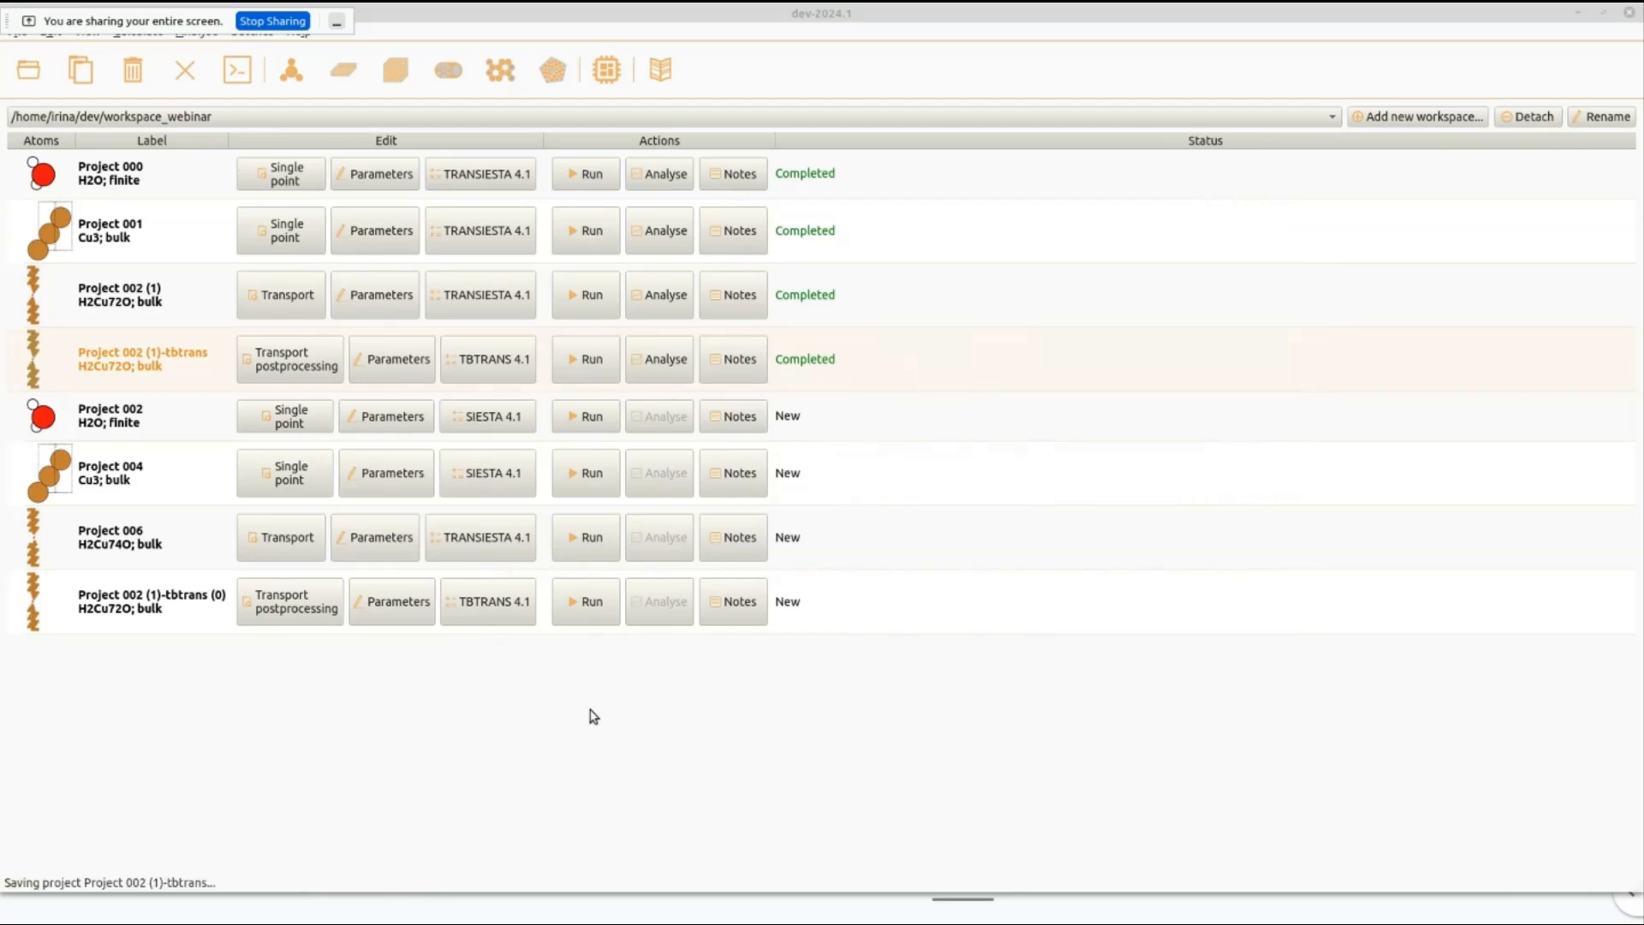
drag(689, 232, 959, 150)
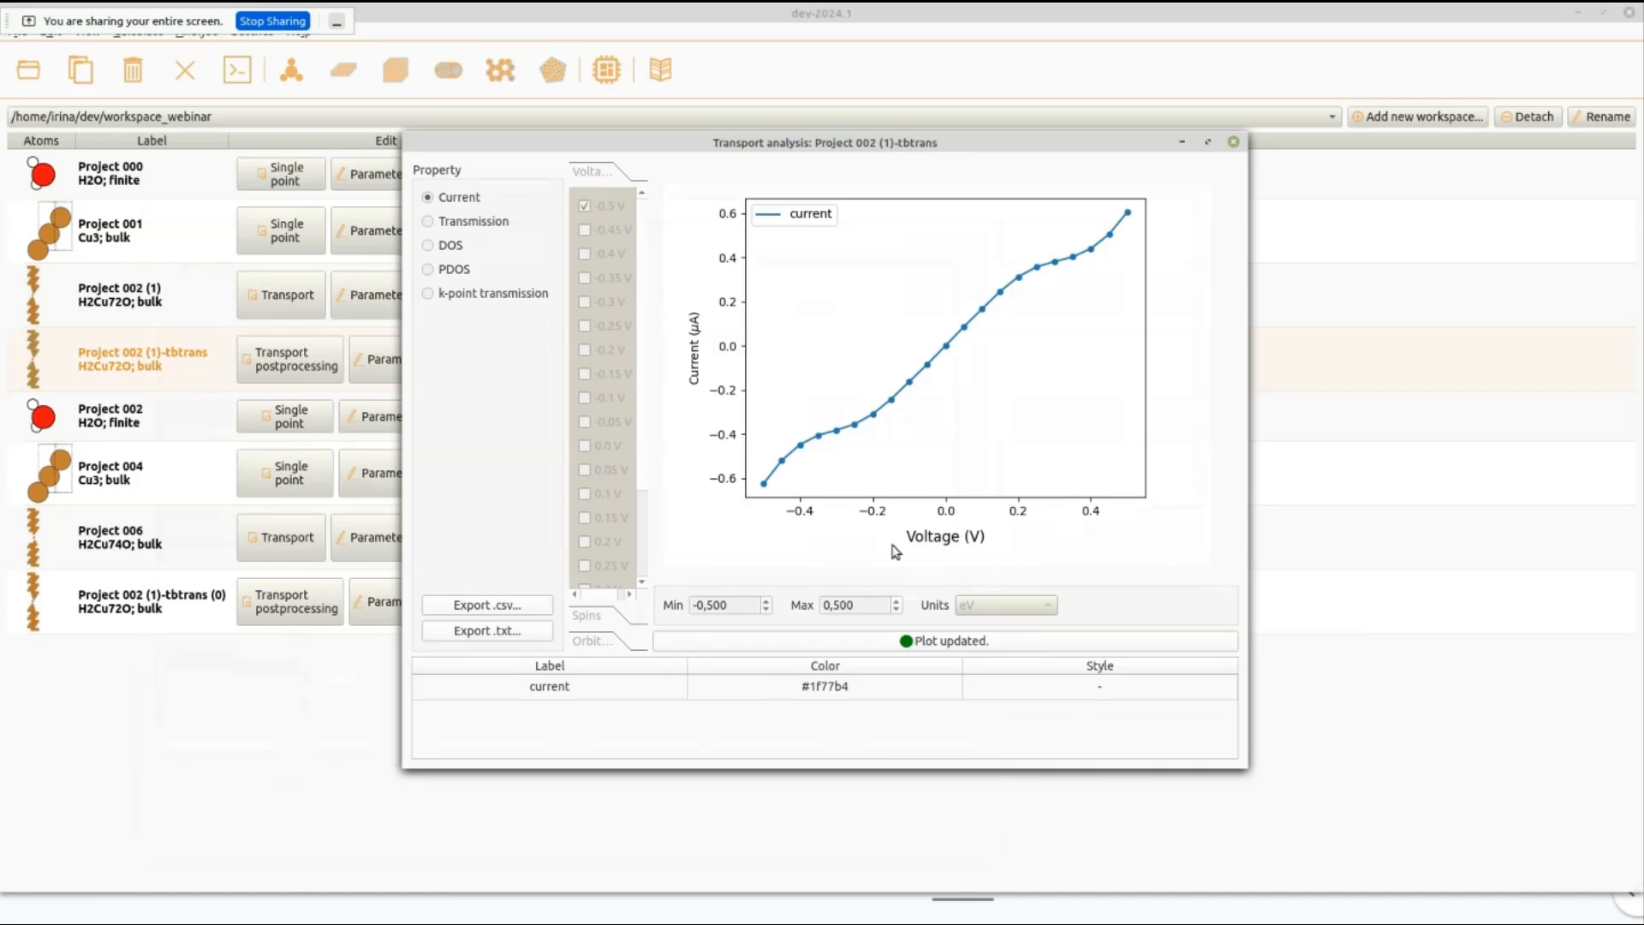
drag(1255, 764, 1386, 801)
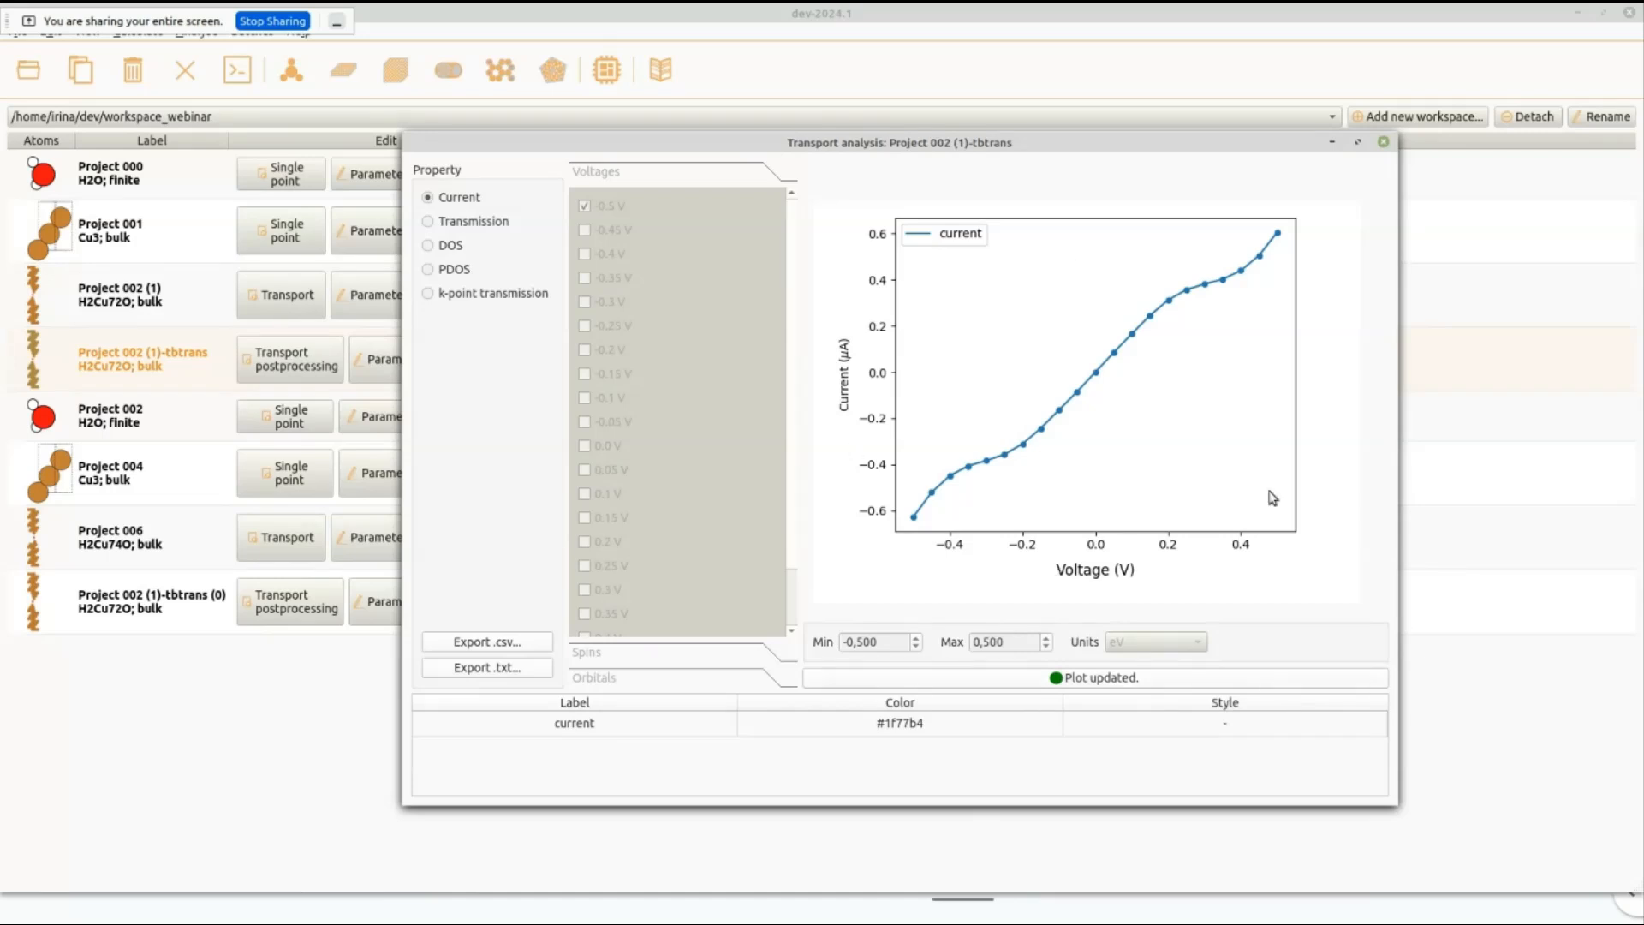
Plot the transmission with the -0.1 V curve added to the -0.5 V one, and colour the -0.5 V curve red.
click(473, 224)
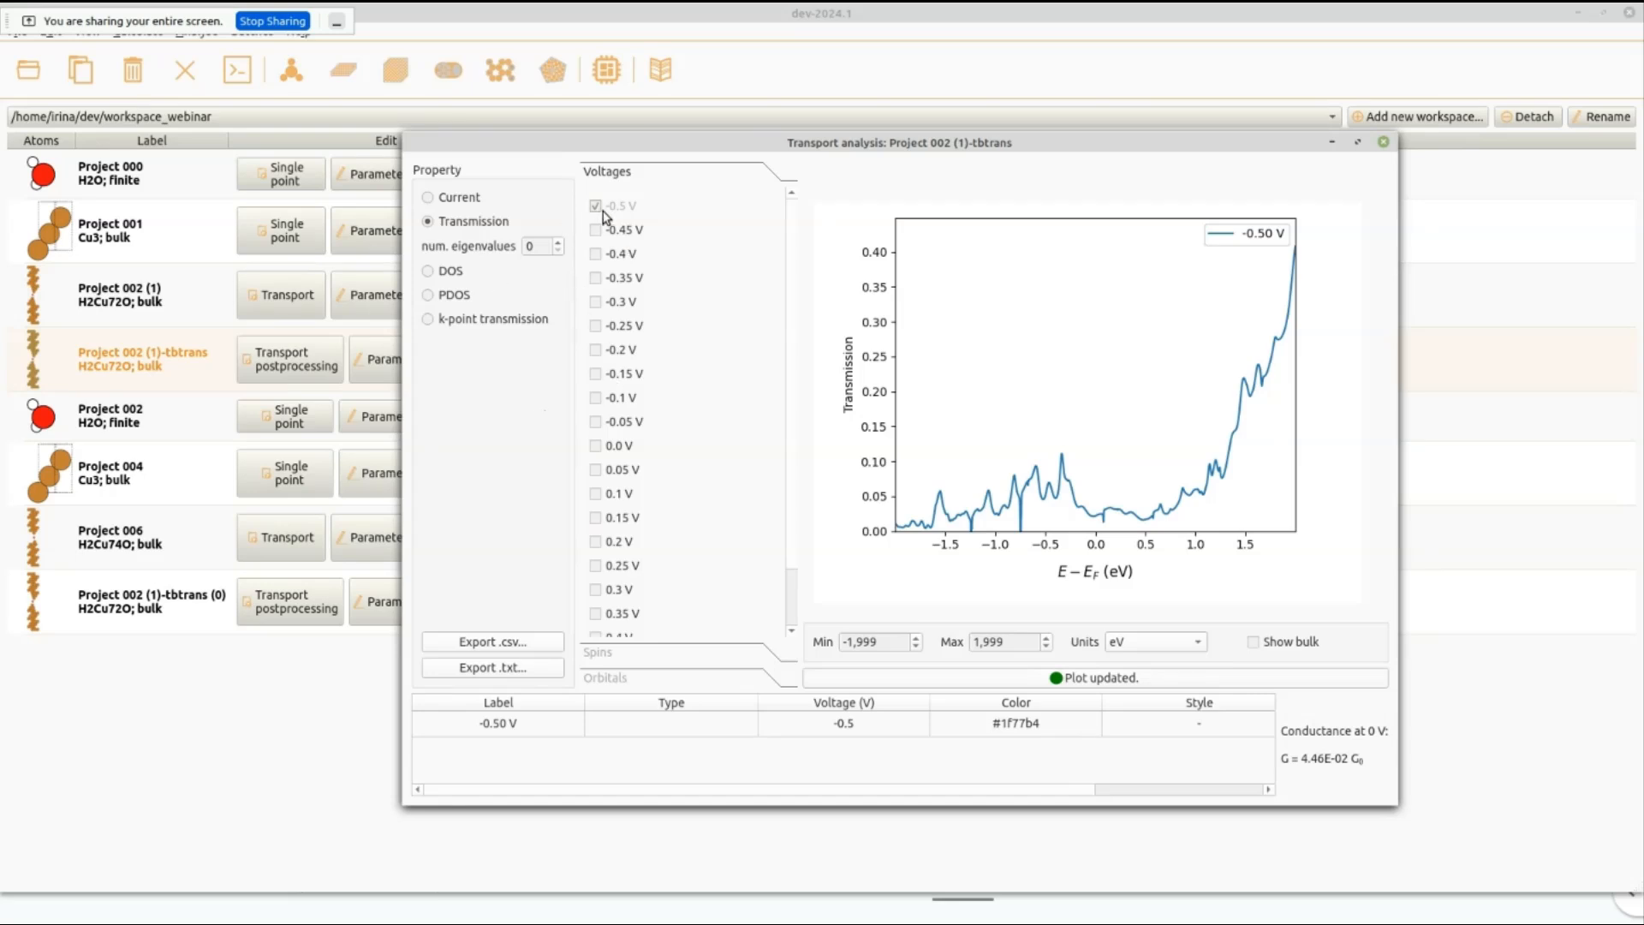
click(596, 398)
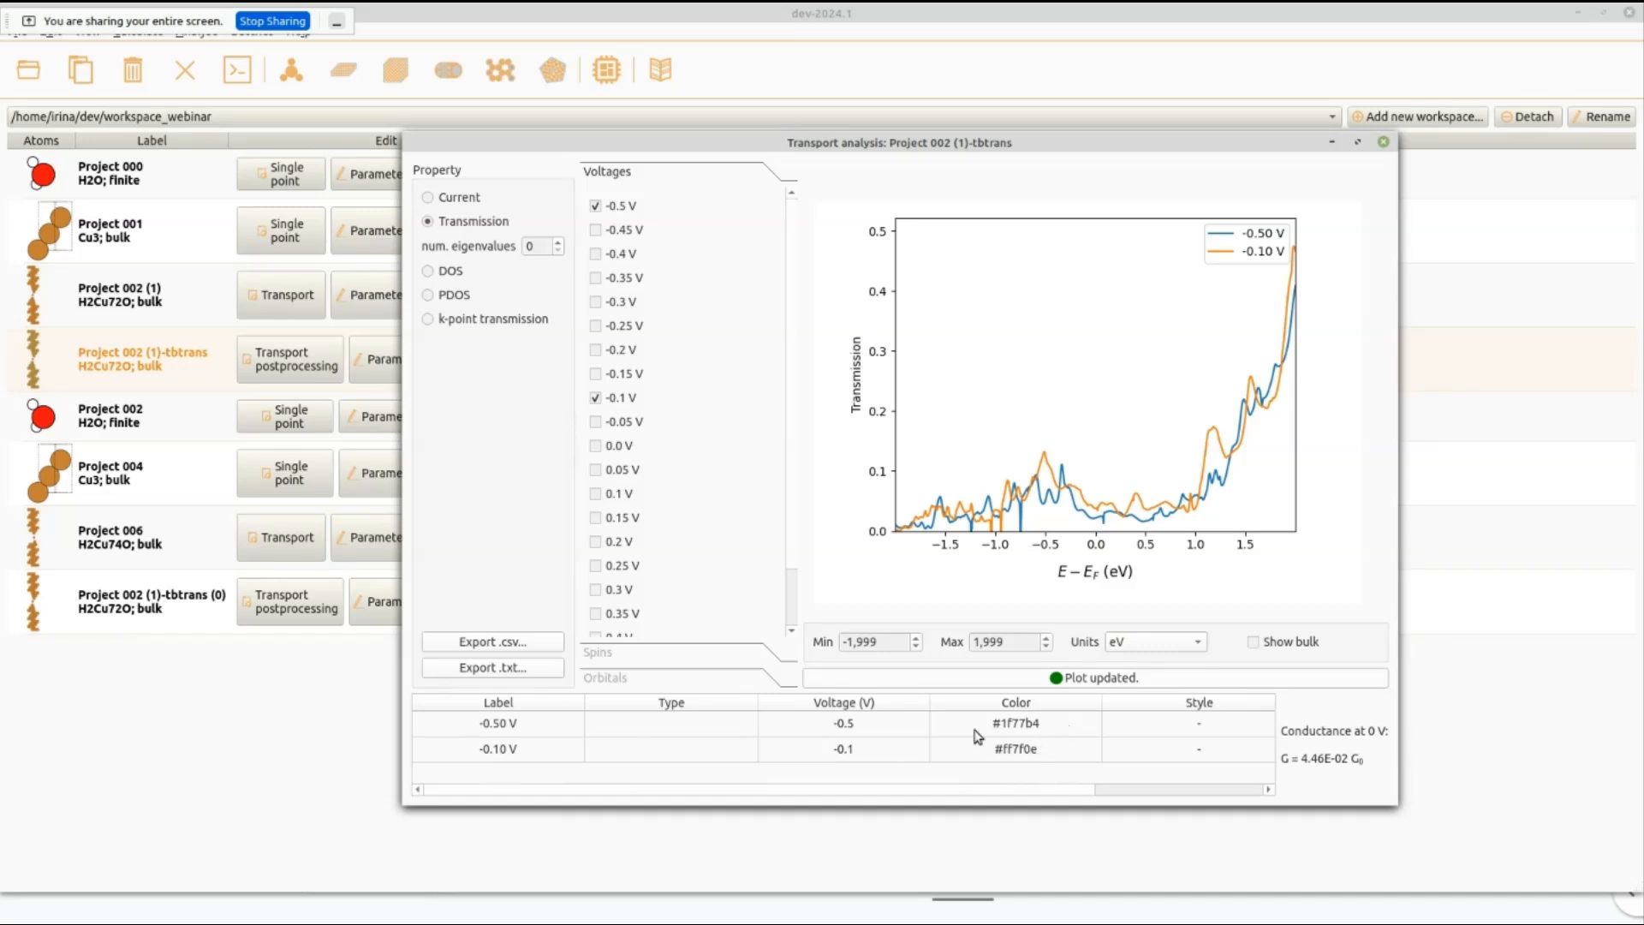
double_click(1026, 721)
text(red)
key(Return)
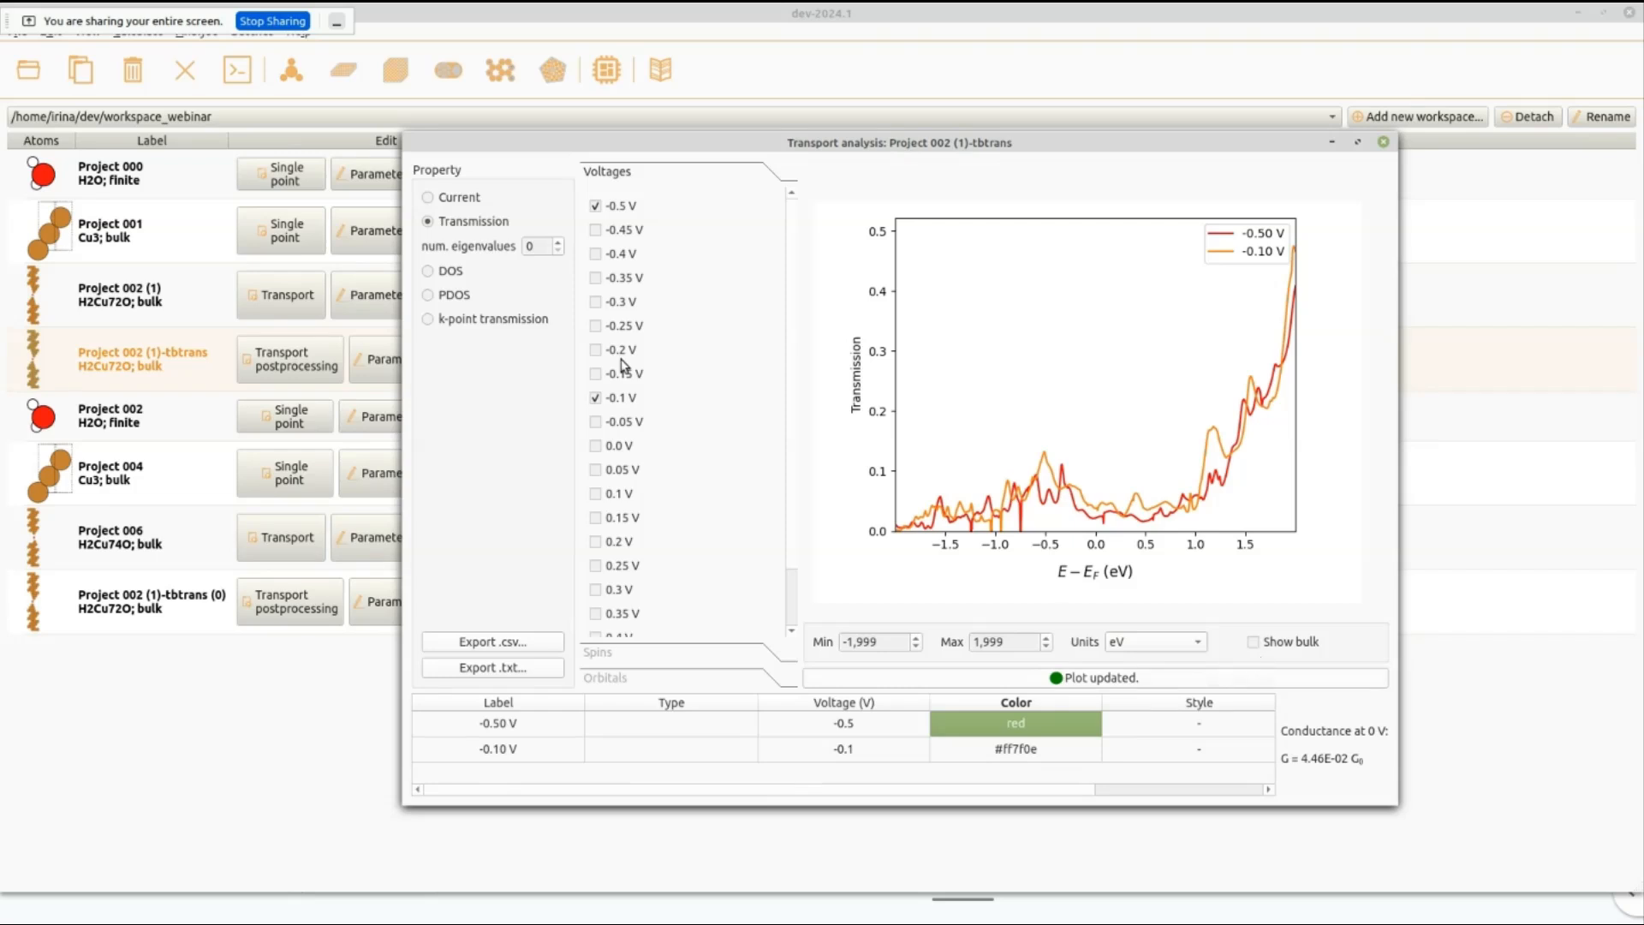
Keep only the -0.1 V transmission curve, briefly view the bulk transmission, and set the number of plotted eigenvalues to 2.
click(595, 206)
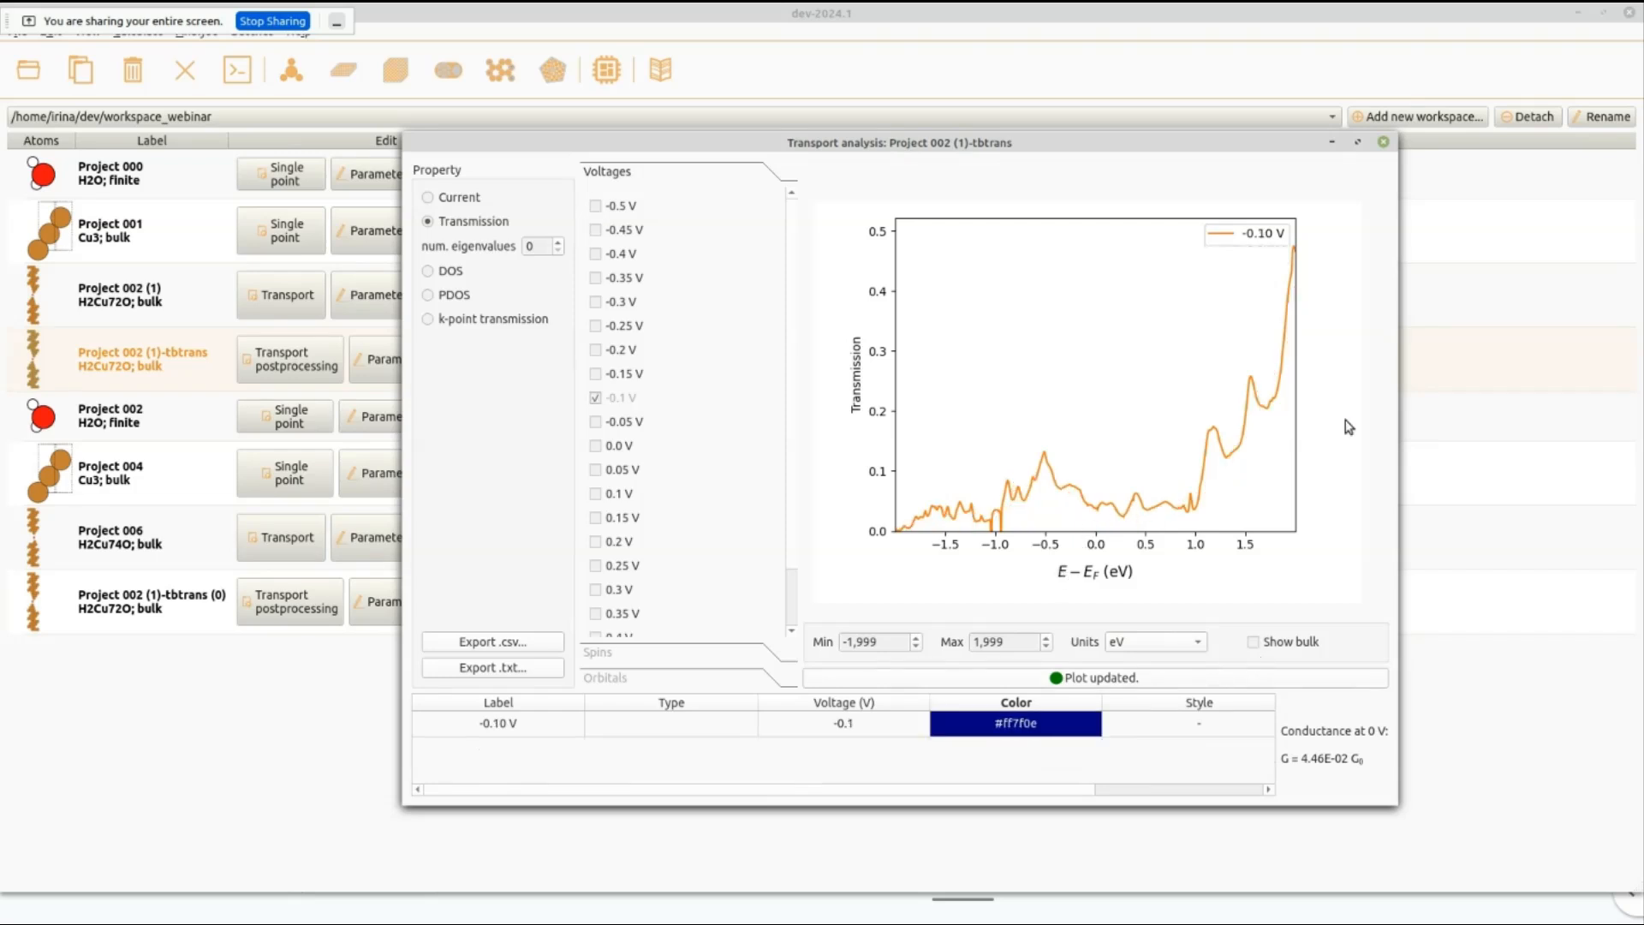
click(1254, 642)
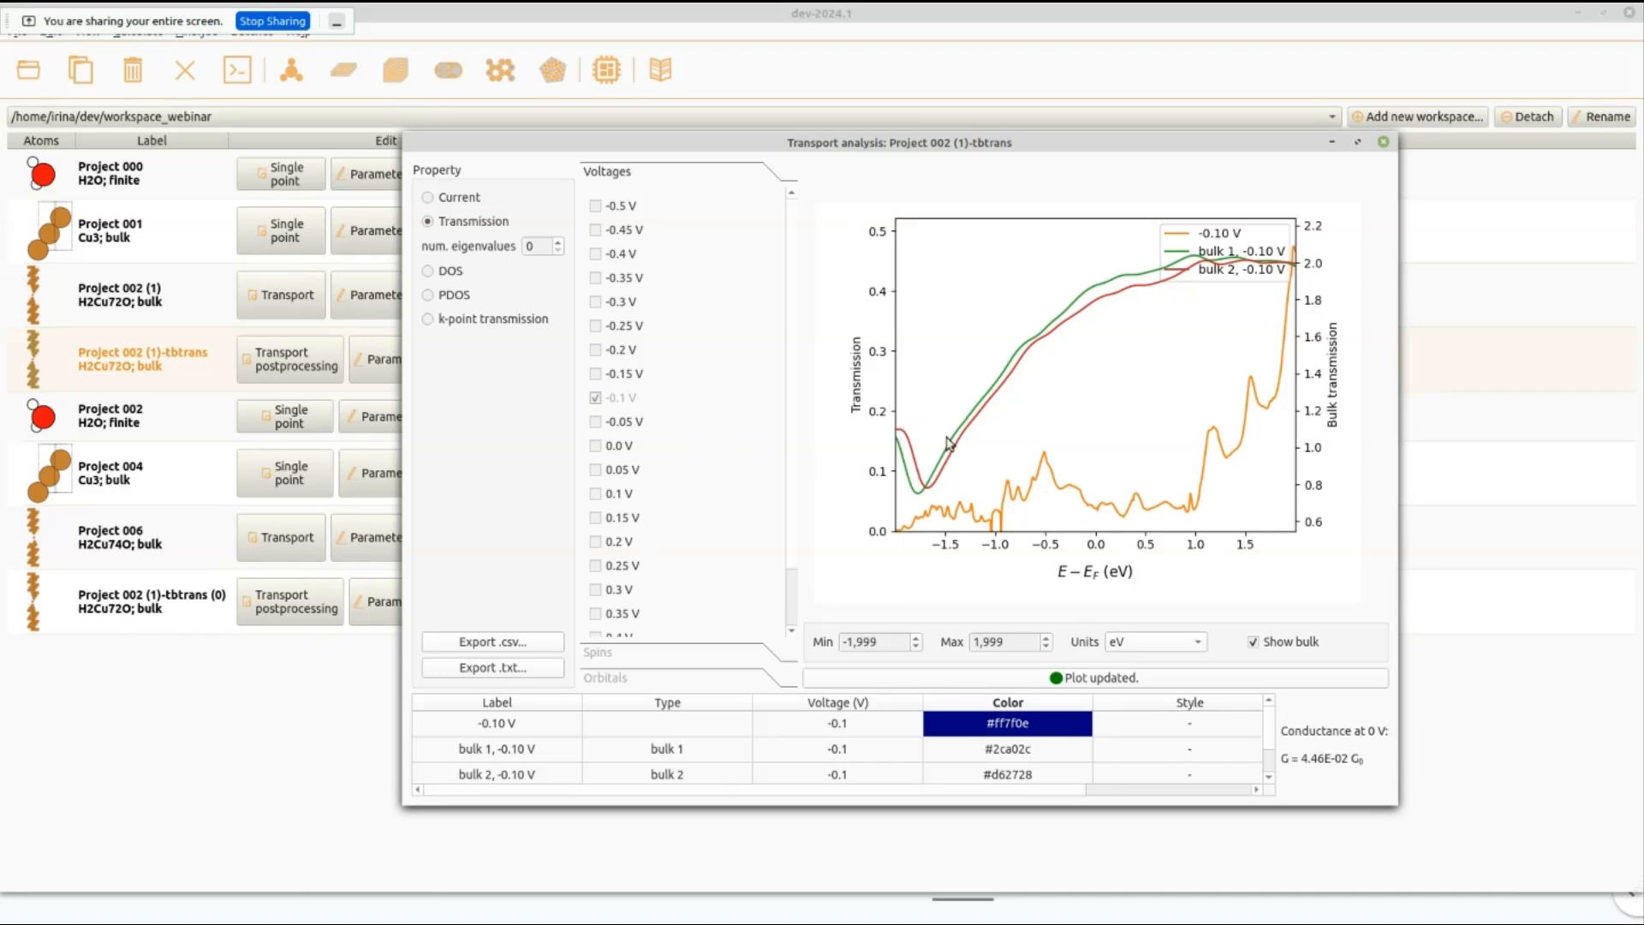
click(1275, 643)
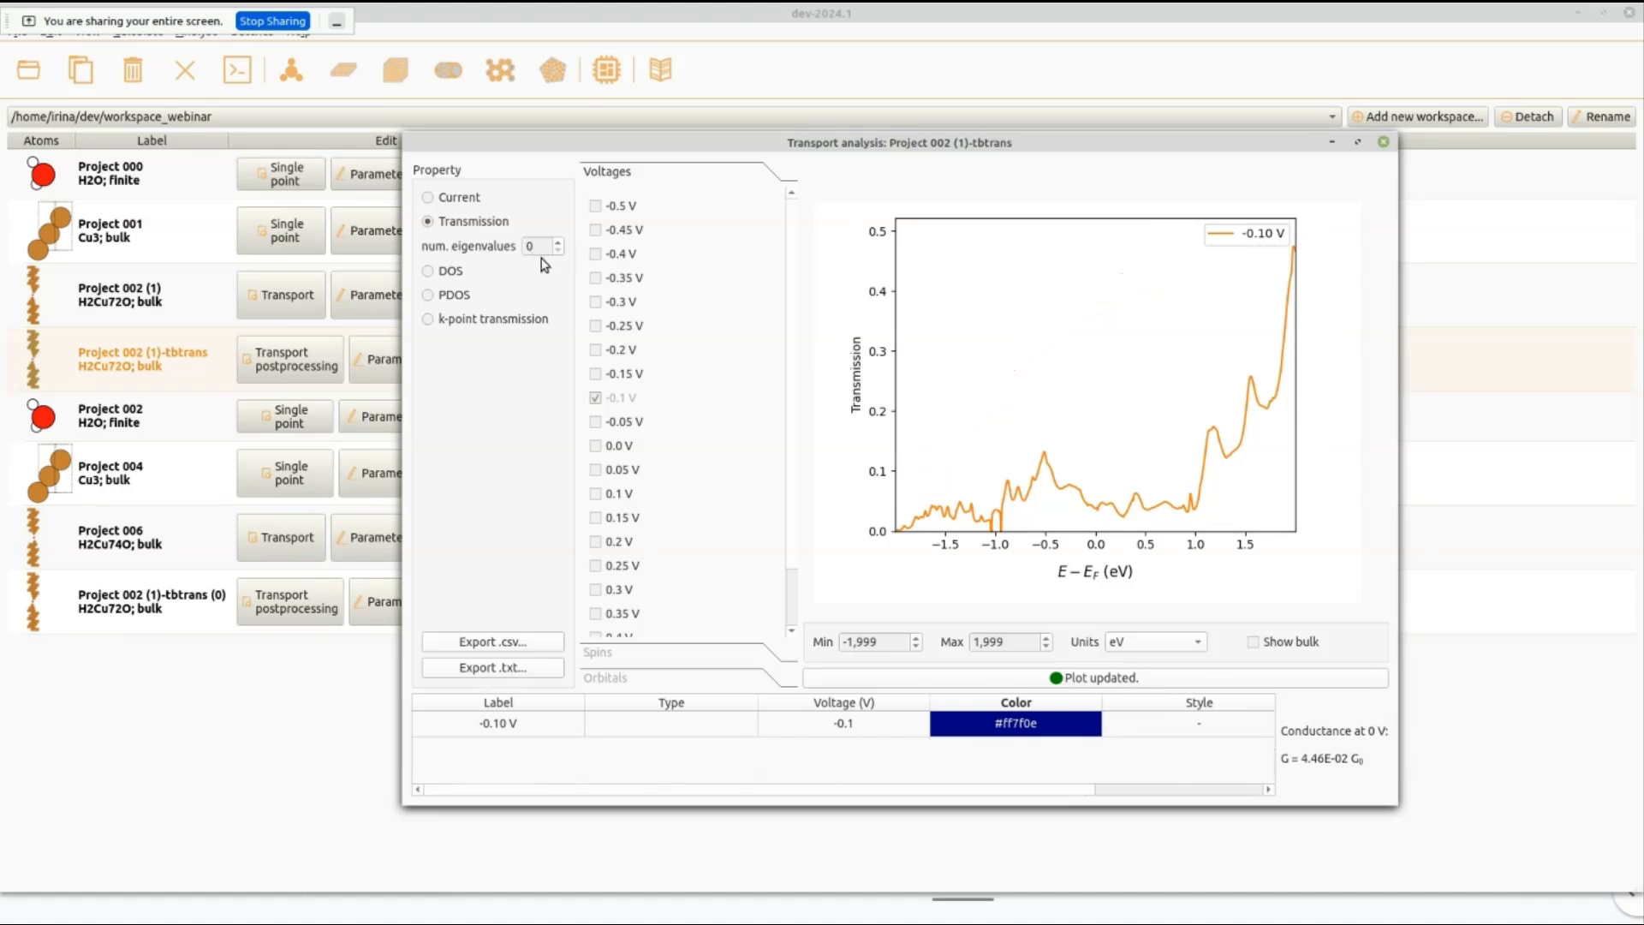
click(558, 242)
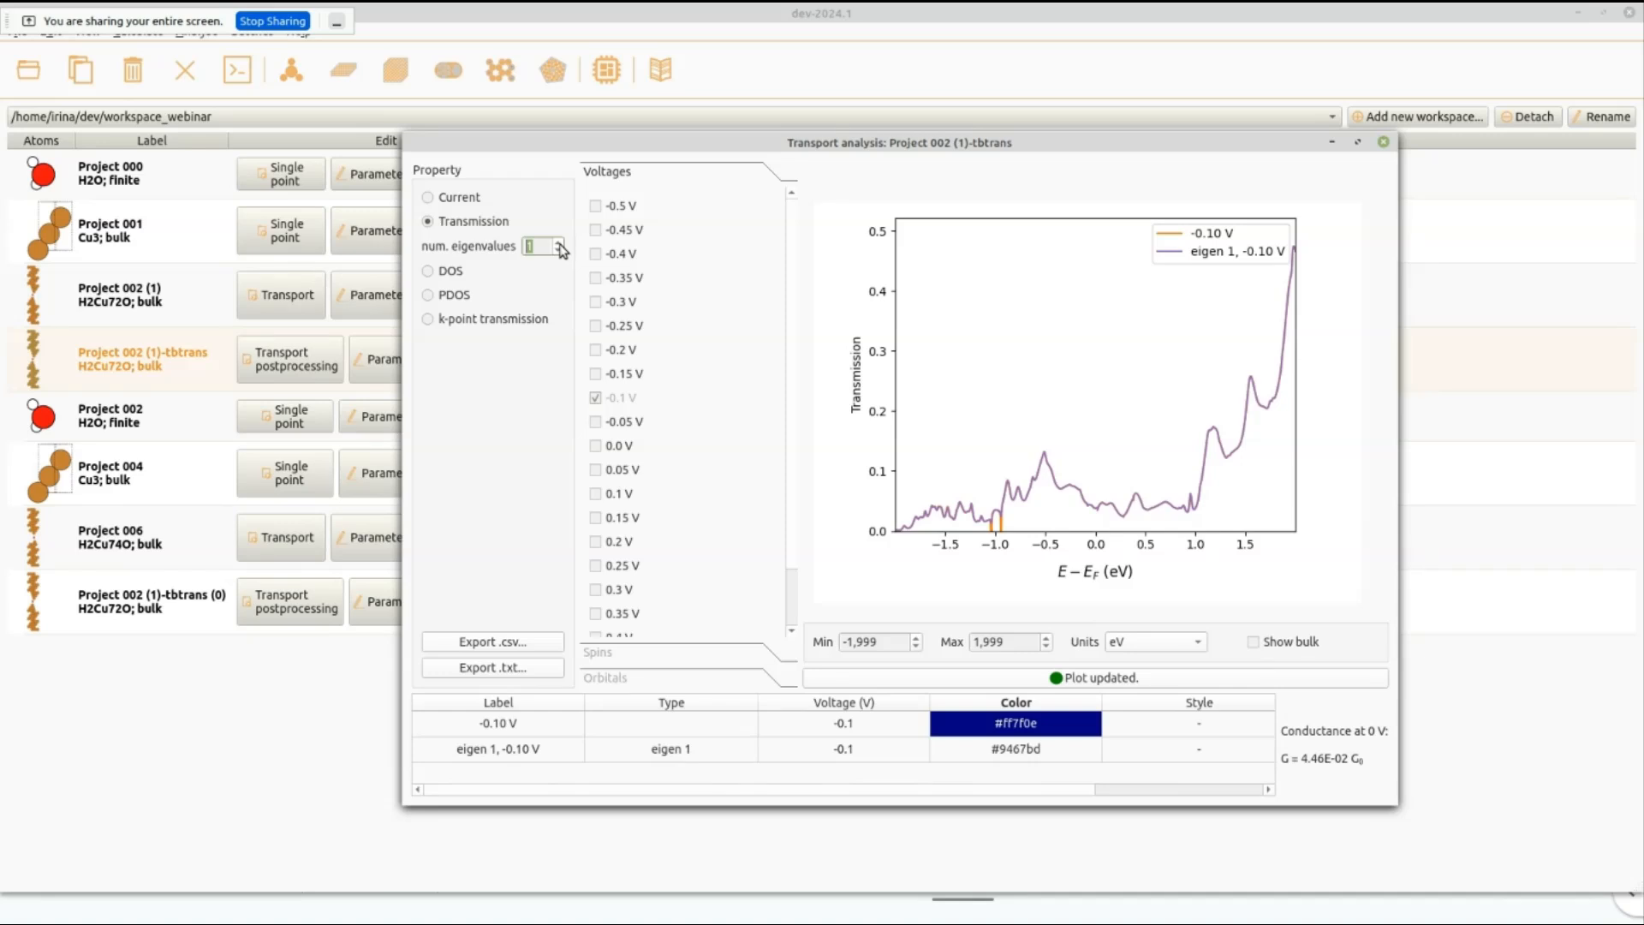
click(558, 243)
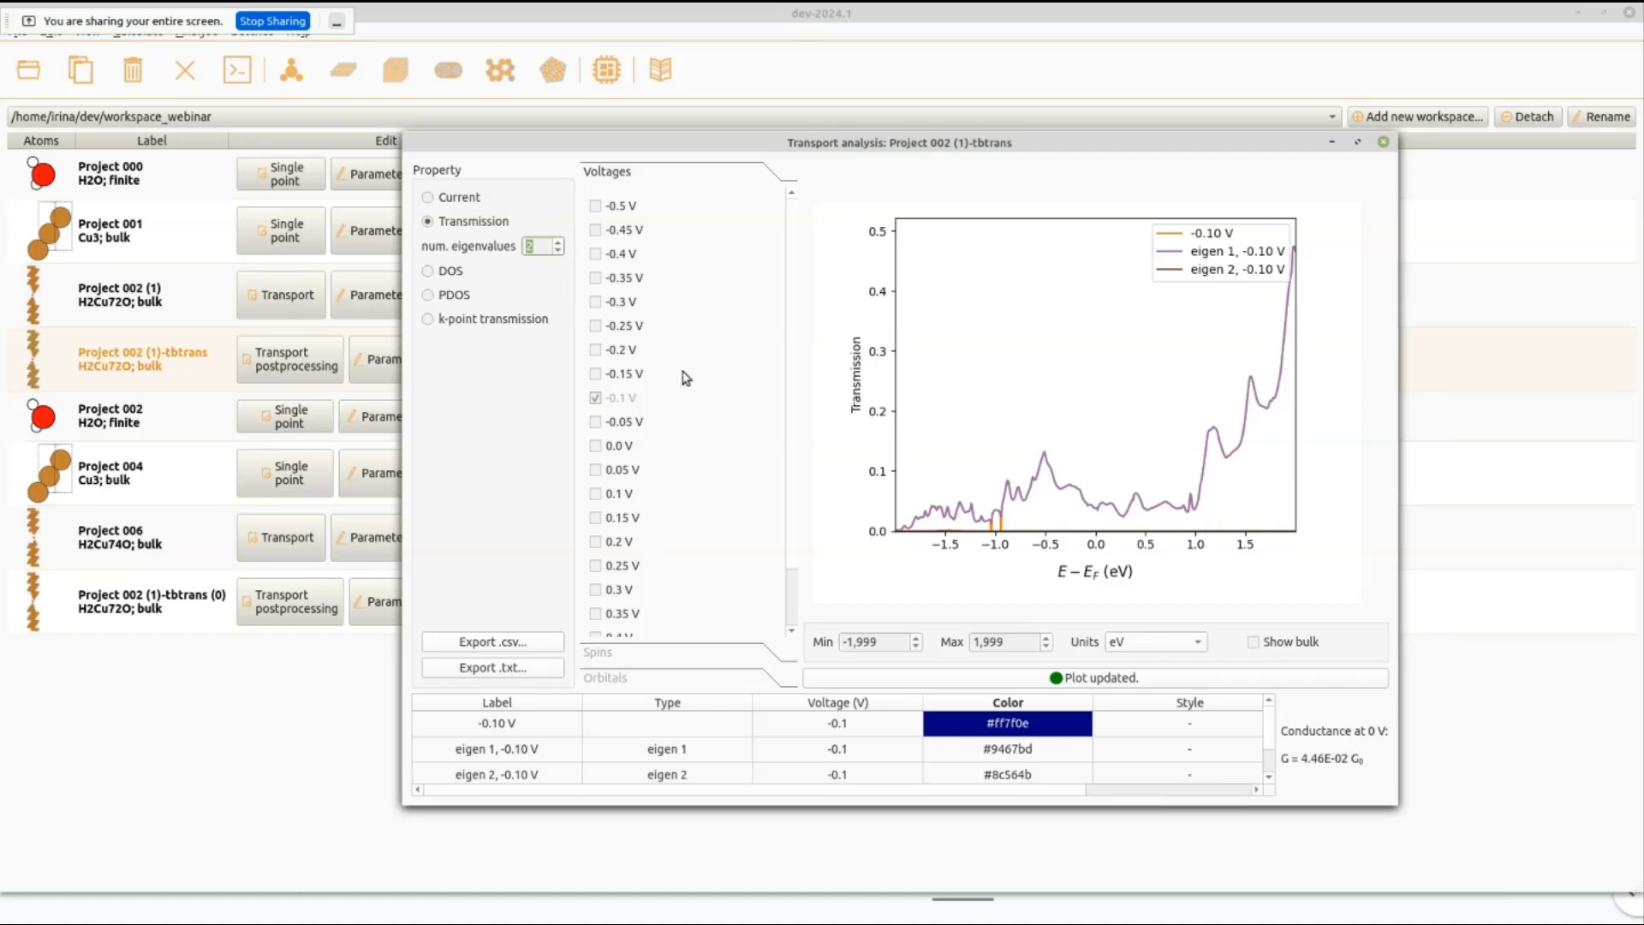
Plot the k-point transmission at -0.4 V for the peak at energy -0.631 eV, with reciprocal lattice vectors shown.
click(428, 320)
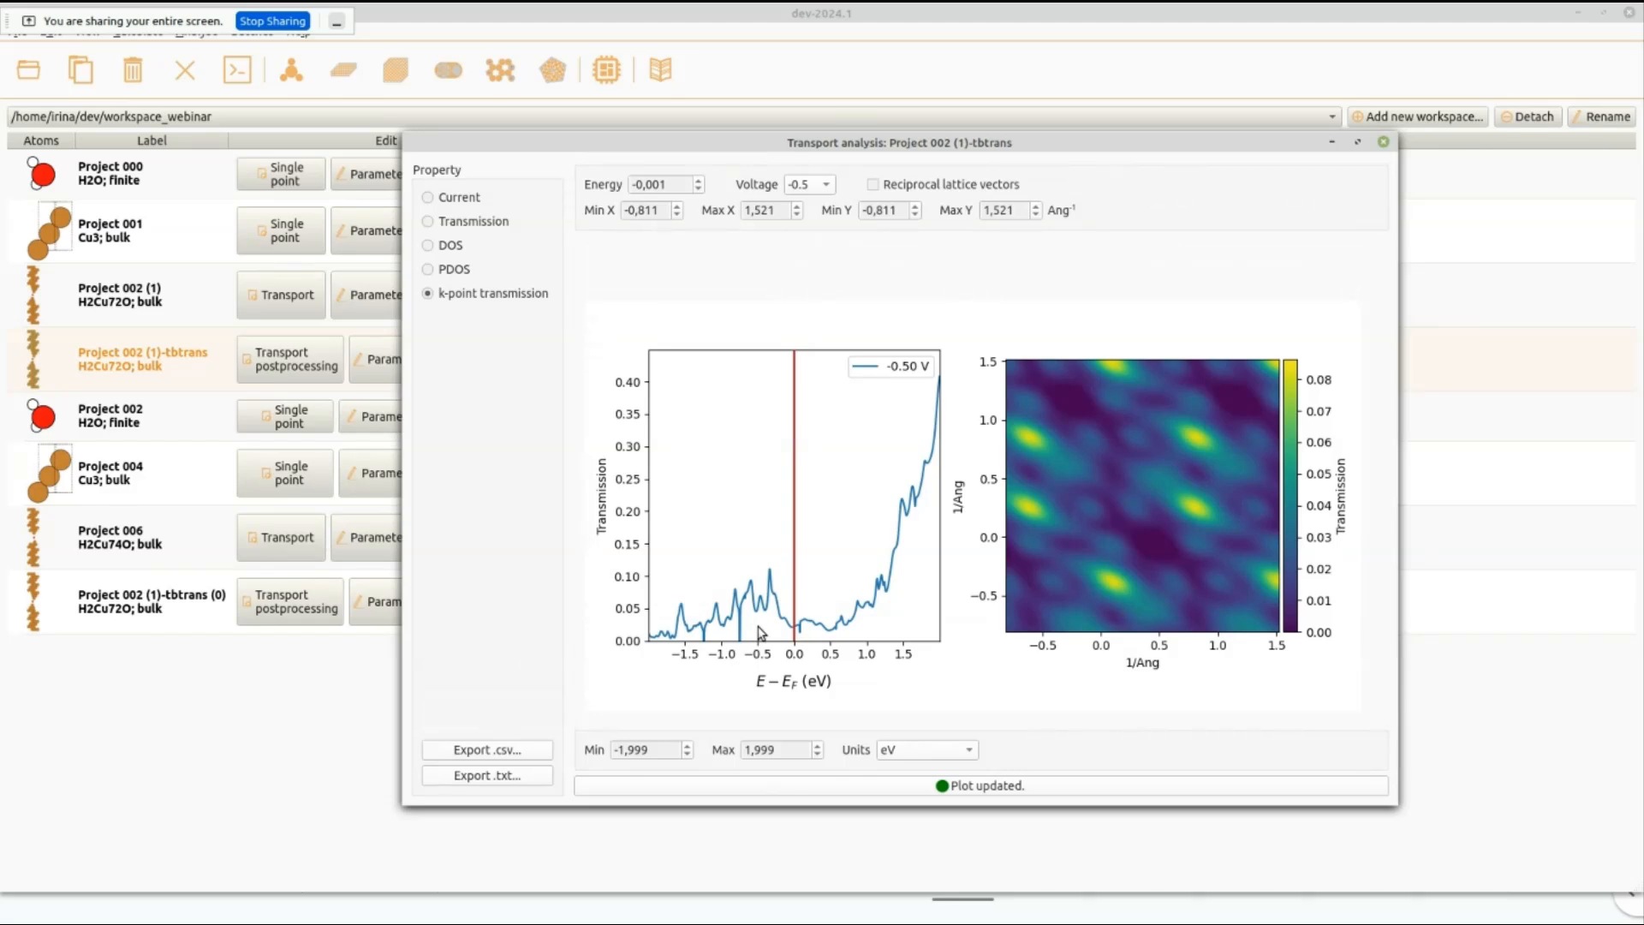
click(826, 184)
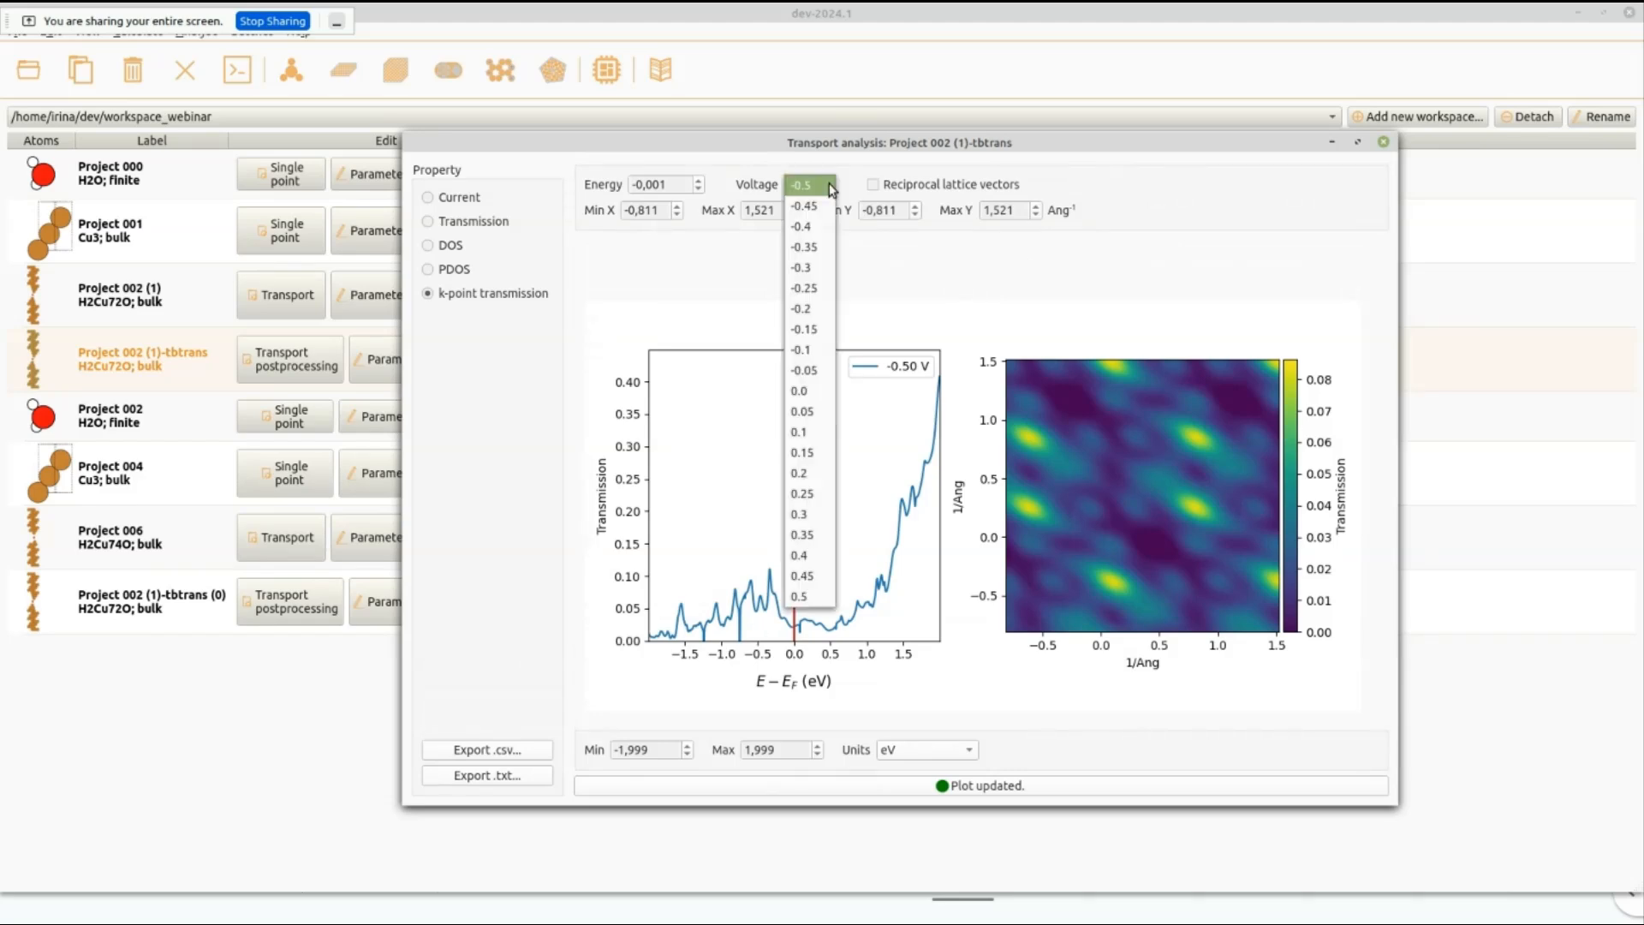
click(821, 238)
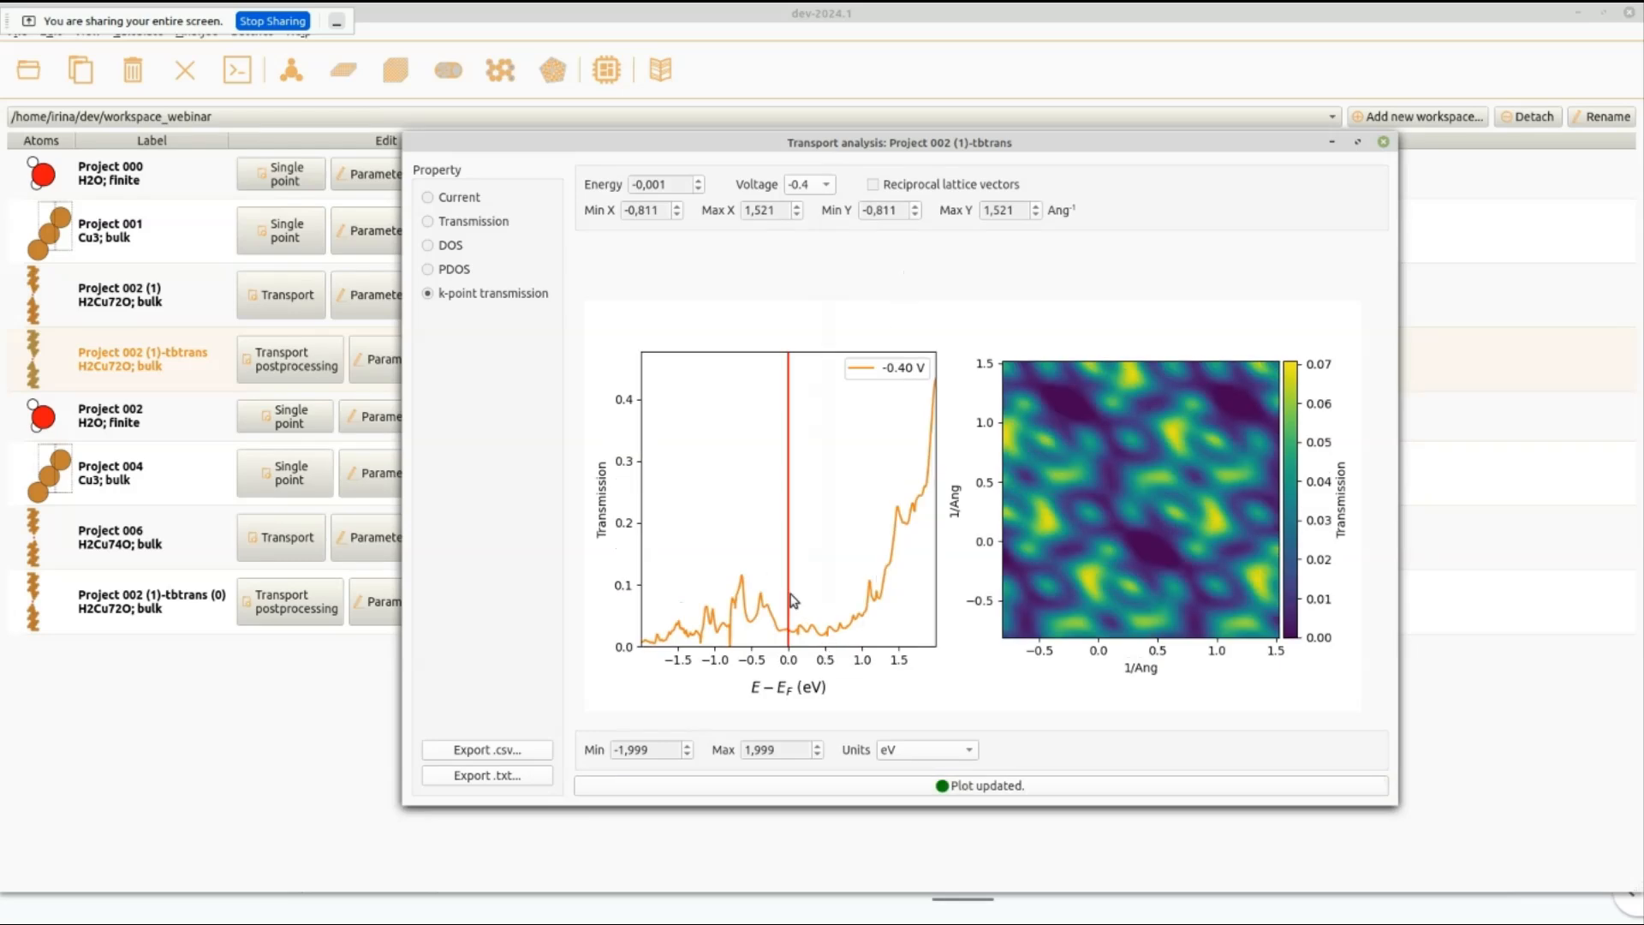
click(743, 589)
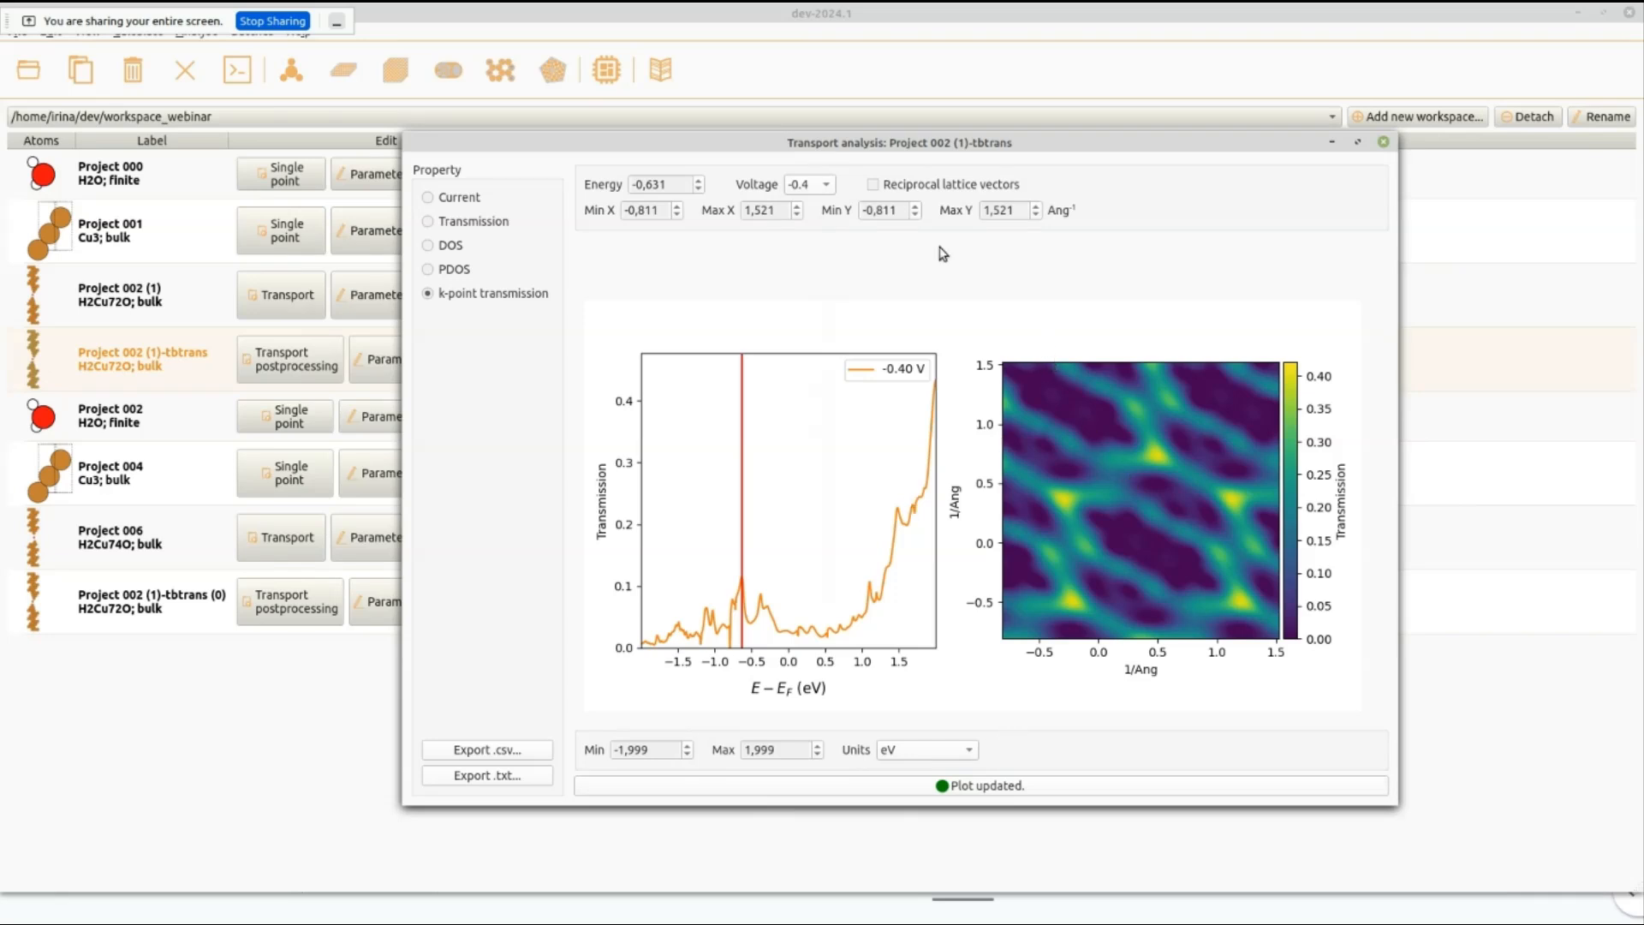
click(915, 190)
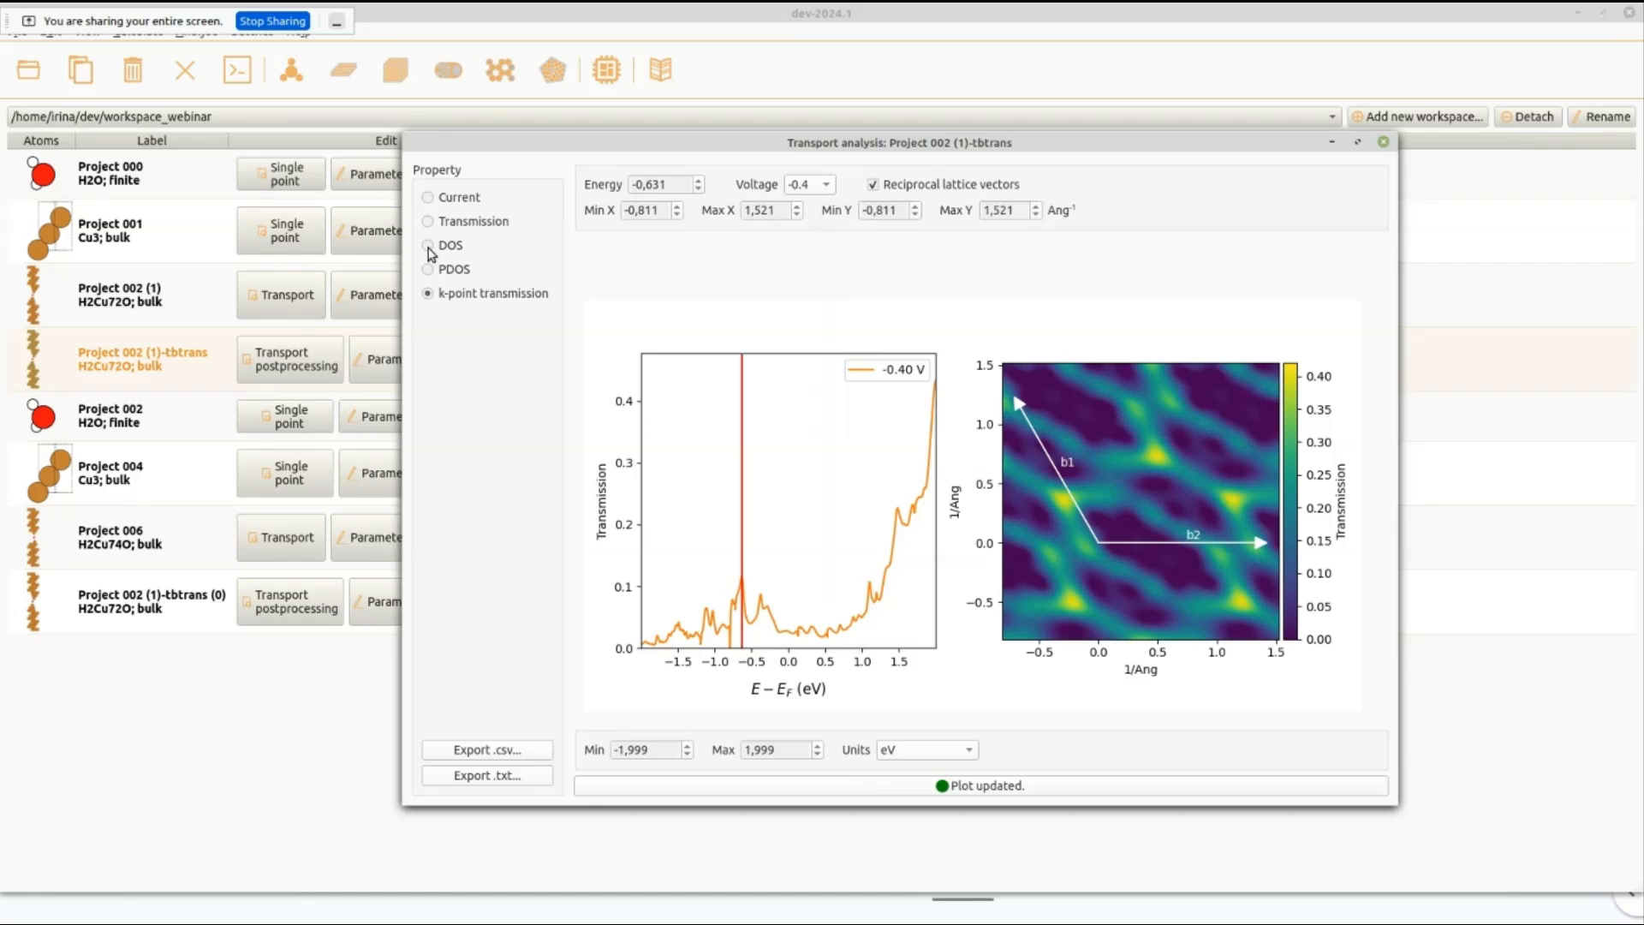
Plot the density of states at -0.1 V for all electrodes and the device, and add the bound states curve.
click(428, 245)
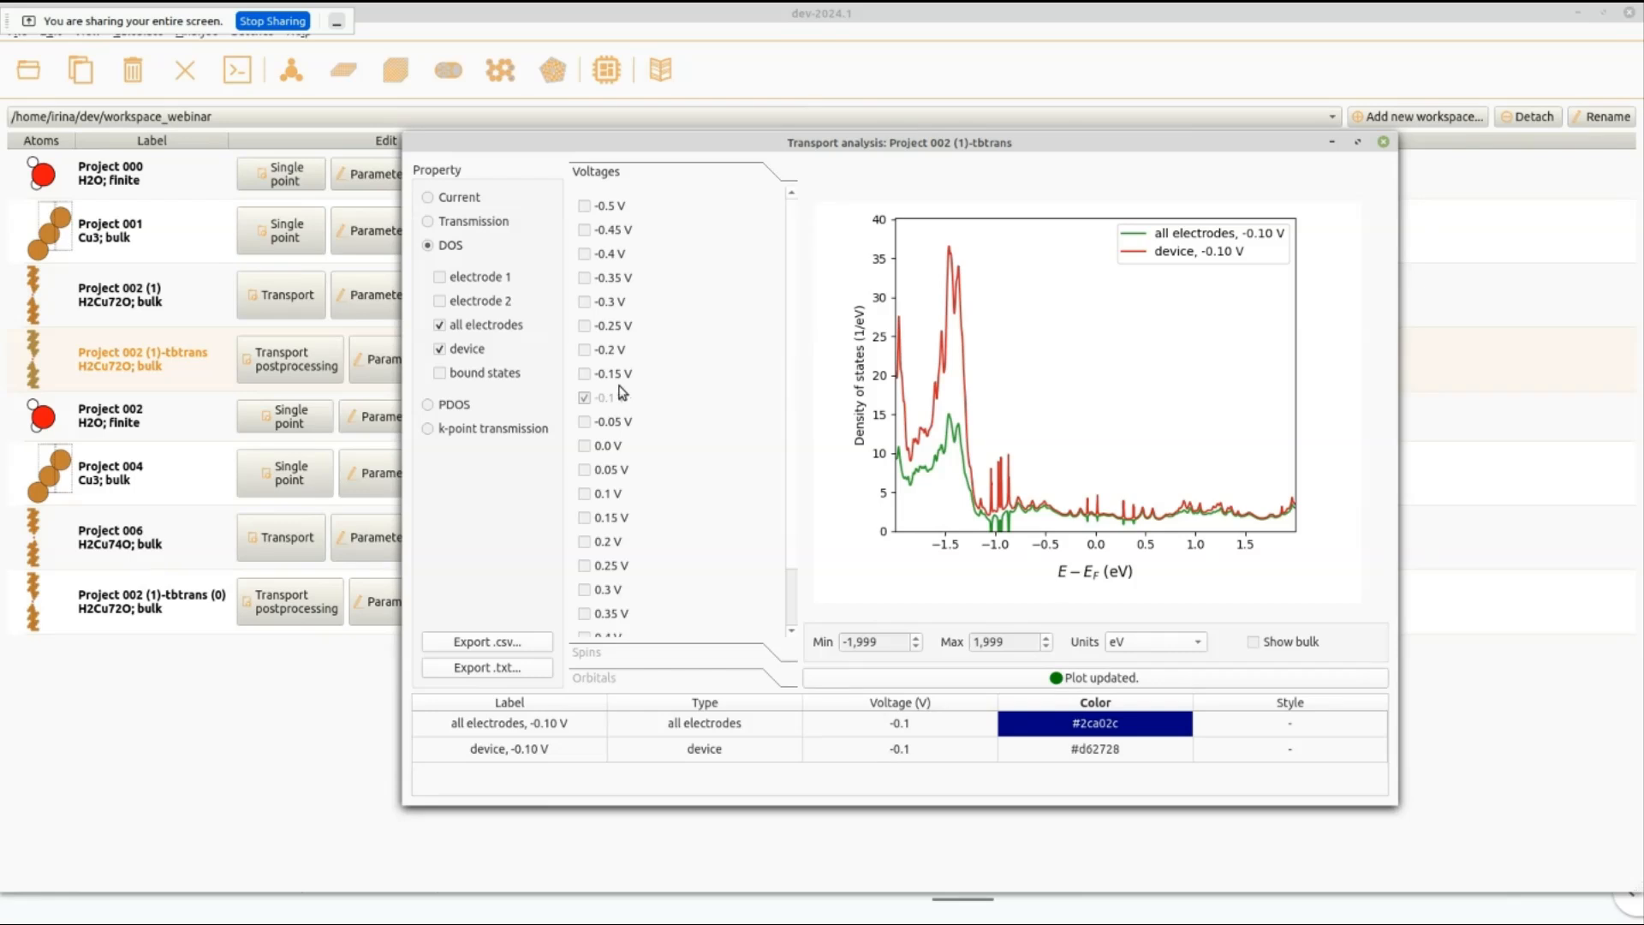
click(514, 377)
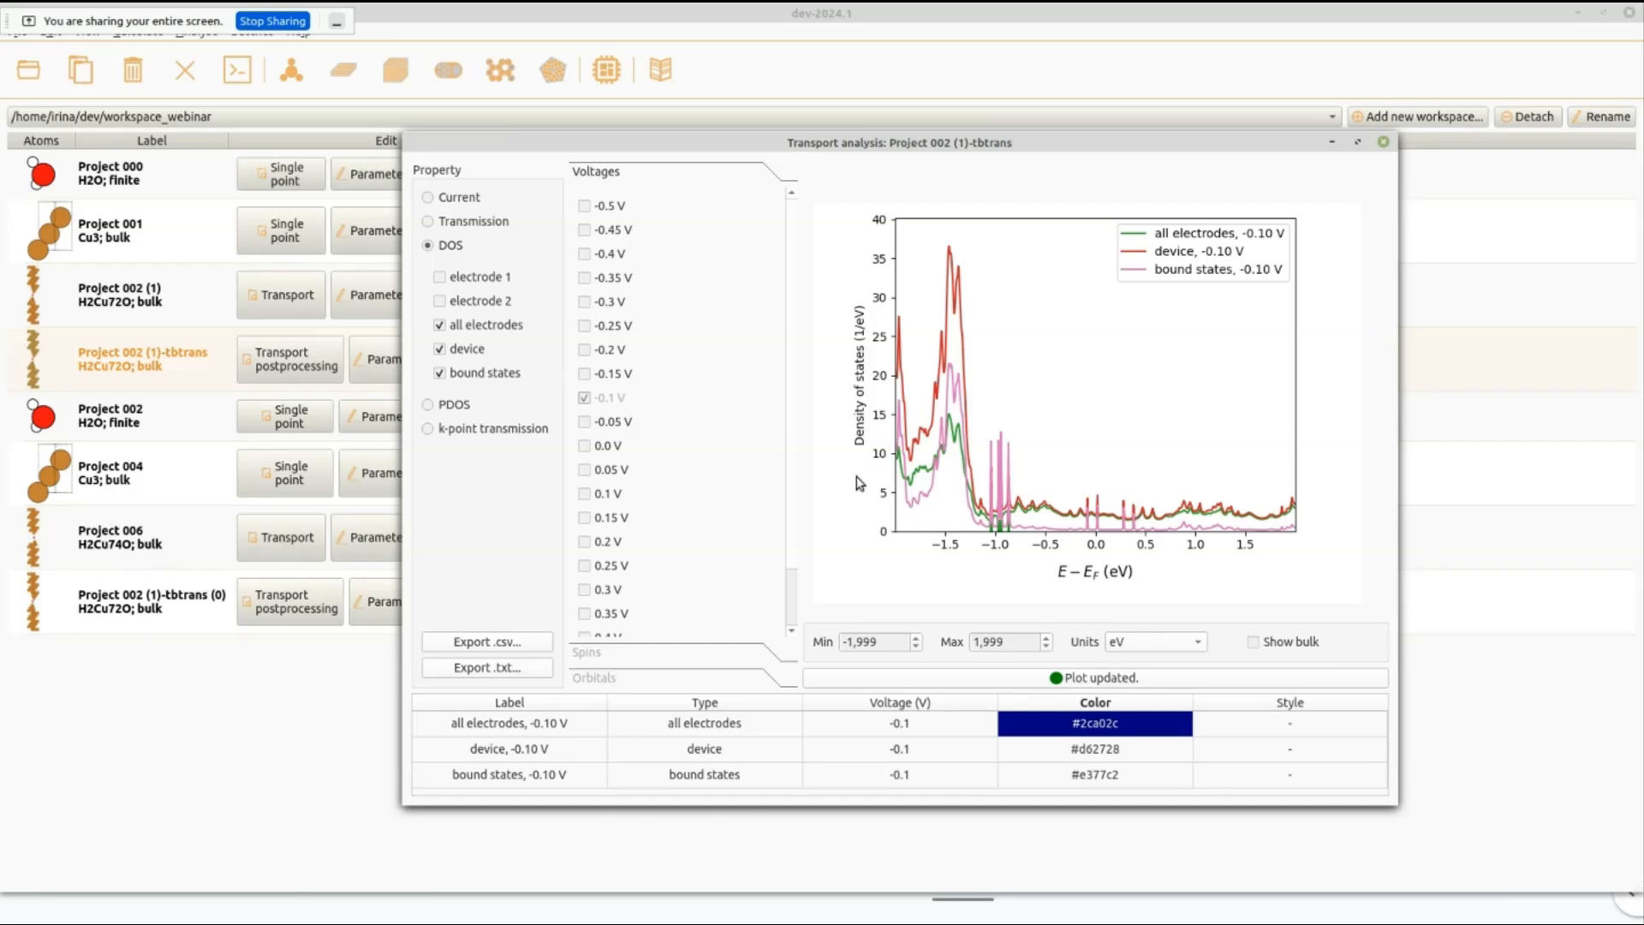
Add a PDOS curve for species H.3 and Cu.4 with only s and d orbitals, and close the transport analysis.
click(427, 407)
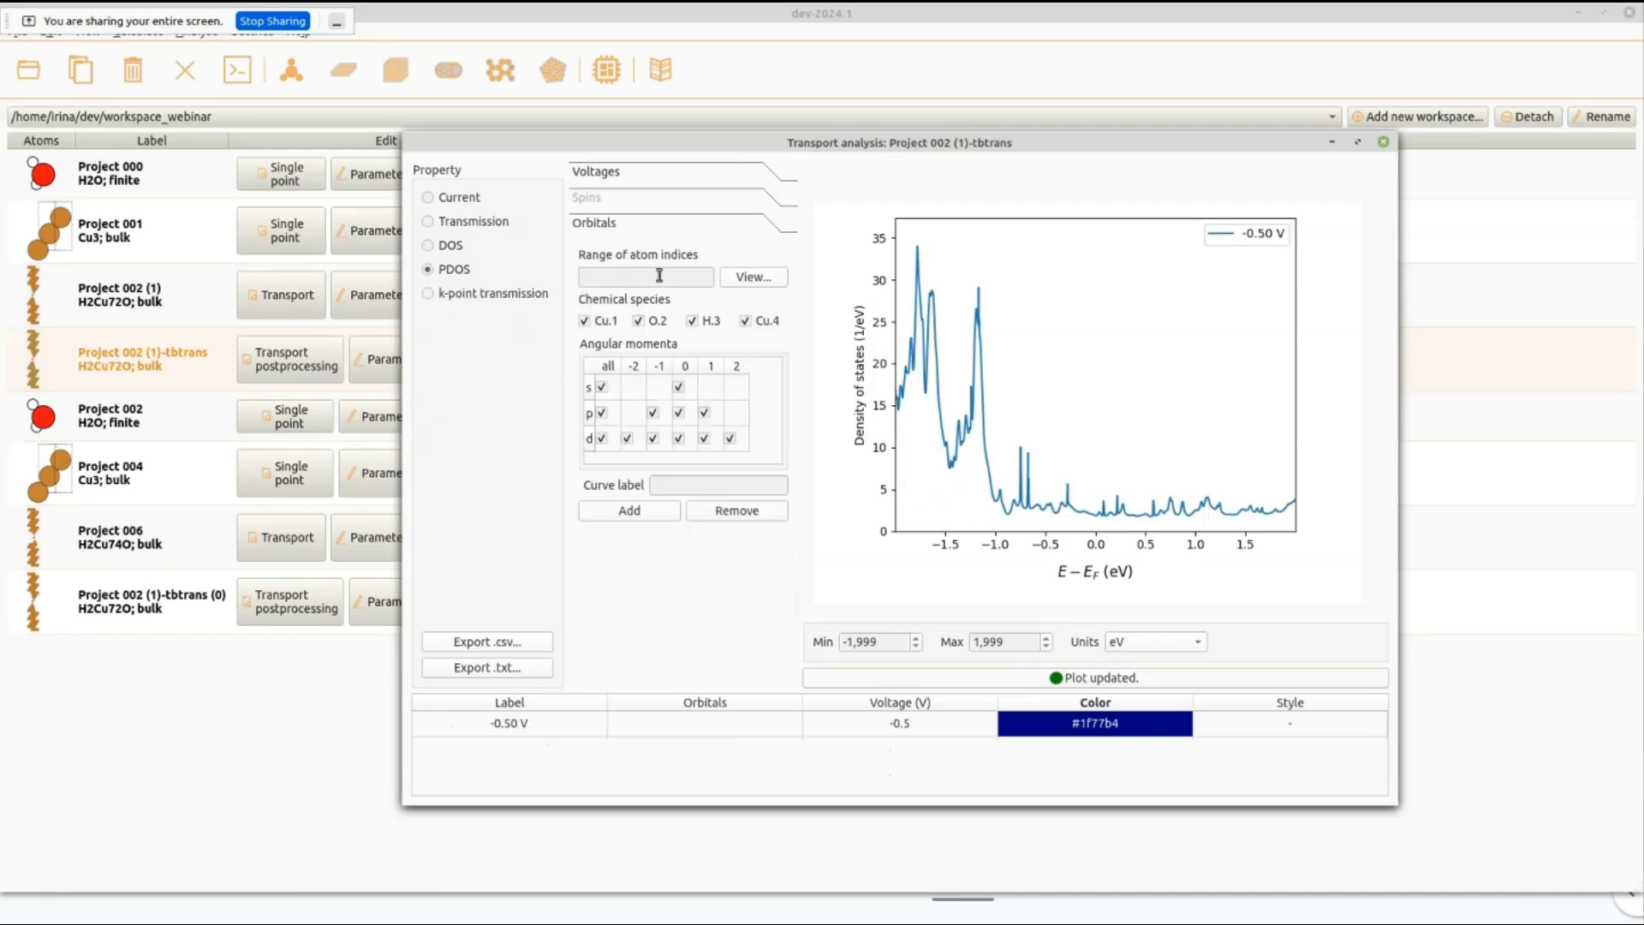
click(638, 322)
click(585, 322)
click(602, 413)
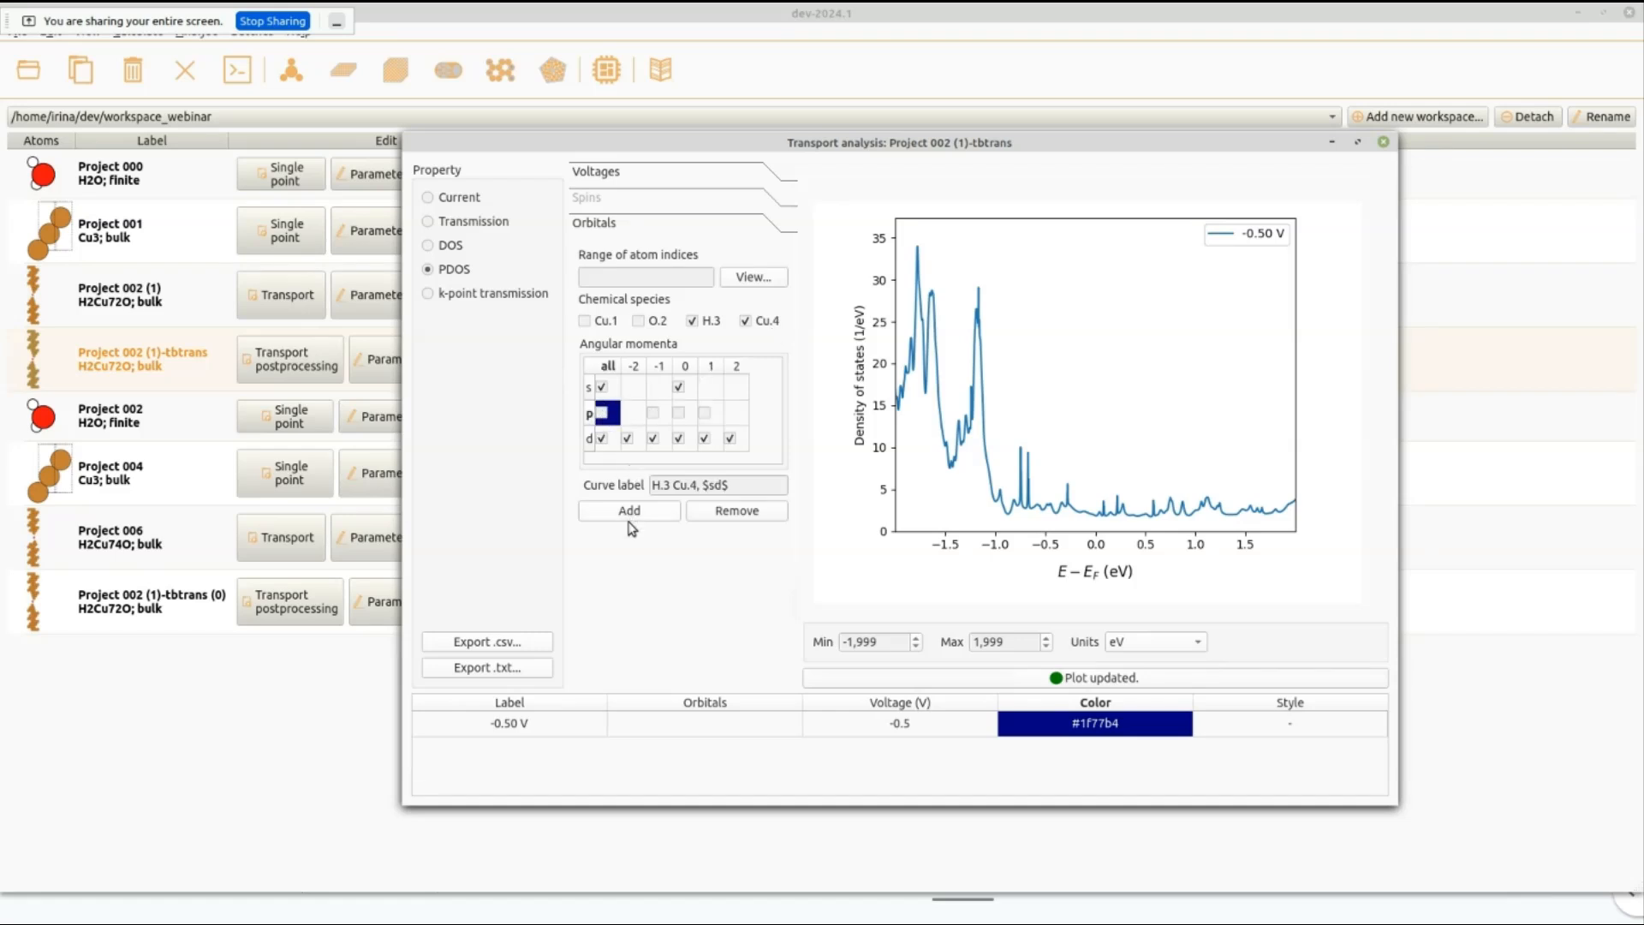
click(634, 517)
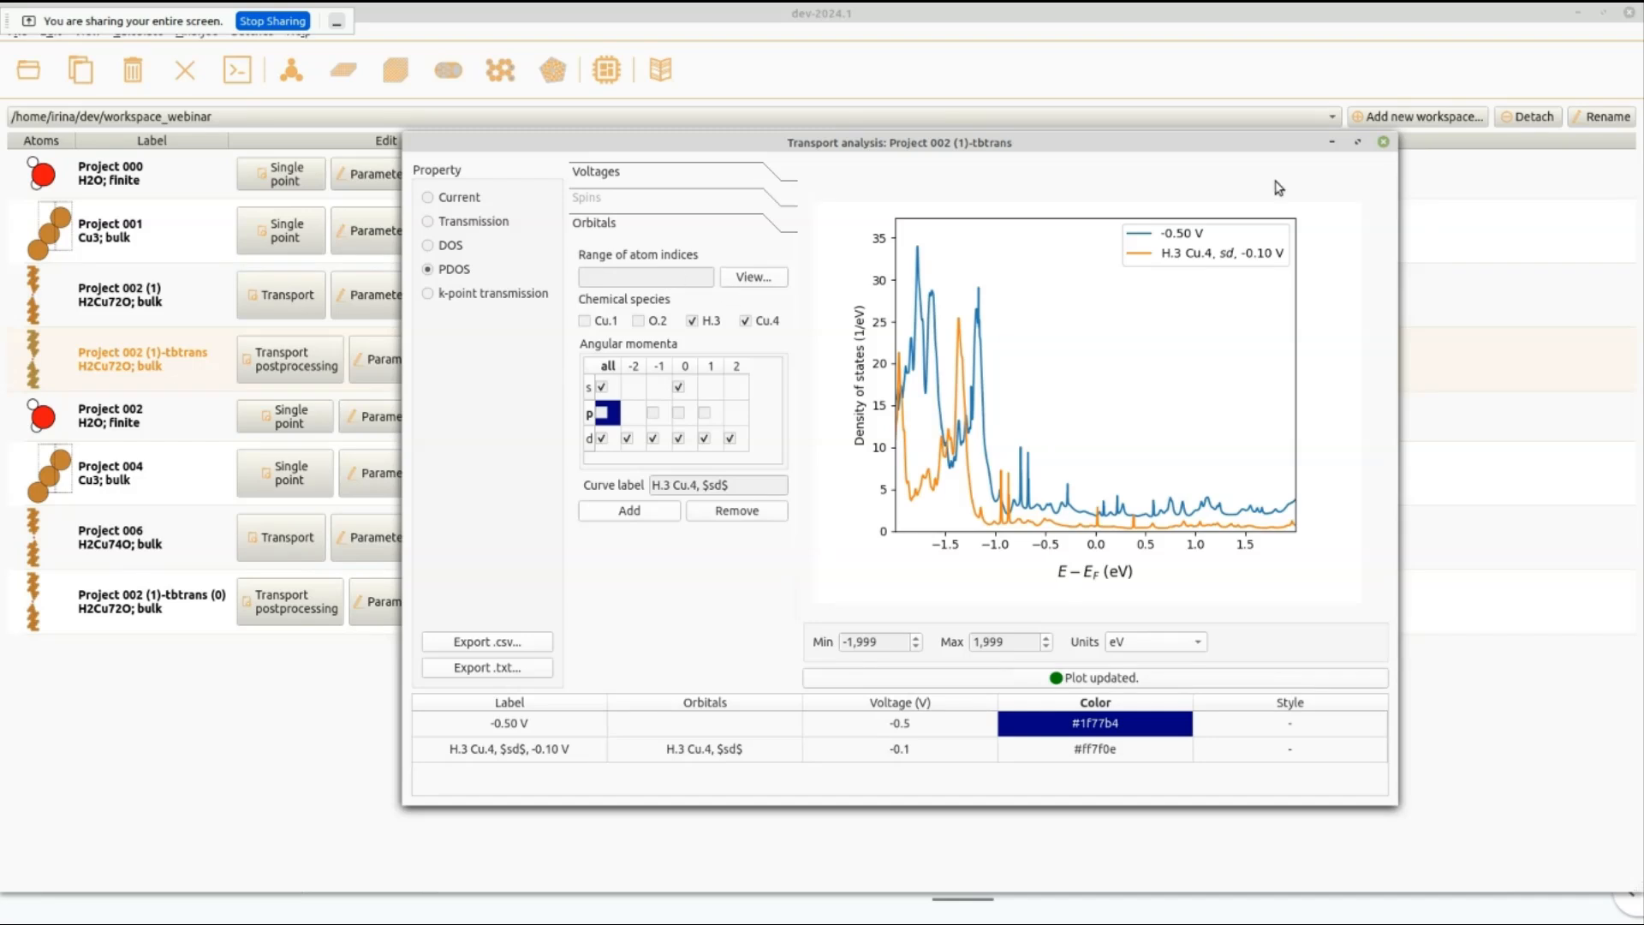
click(1382, 144)
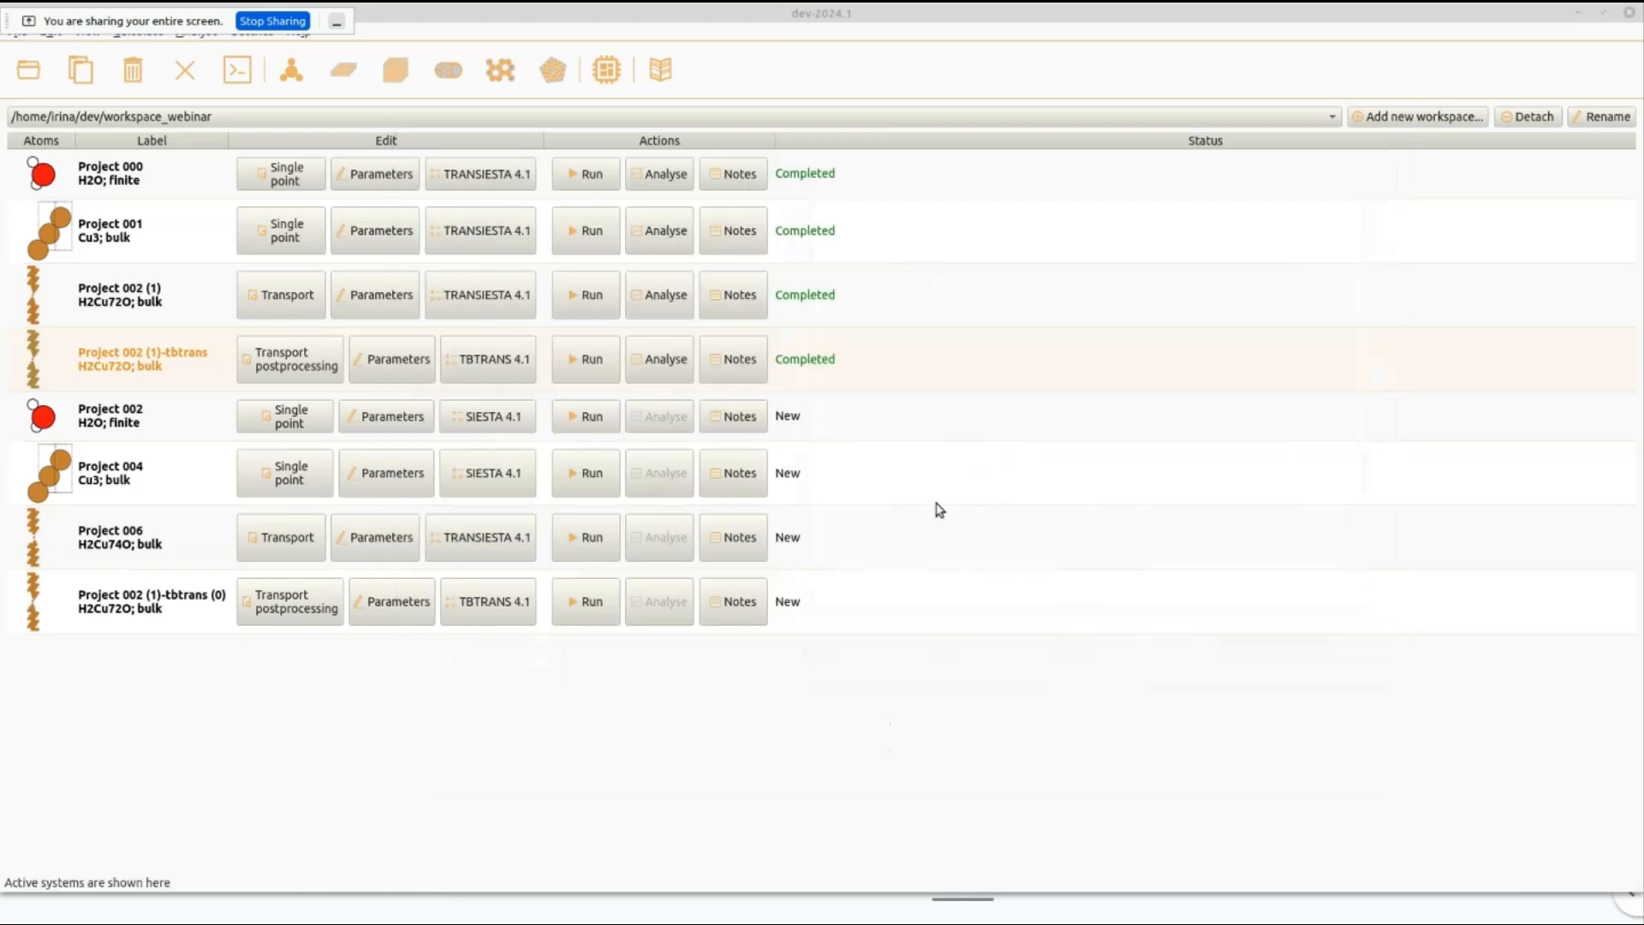